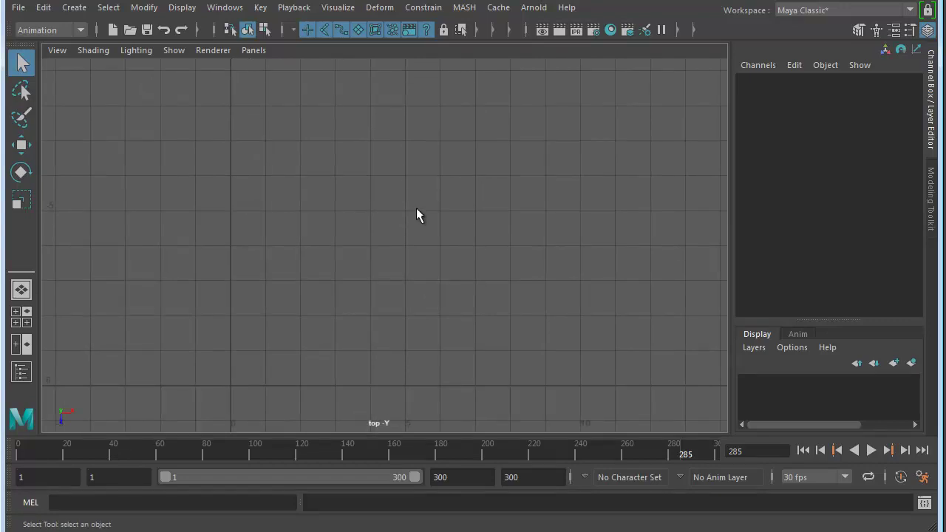
- Create a flat polygon cylinder with a radius of about 4.76 and height of about 0.4 in the top view, and show it in perspective
{"action": "key", "text": "space"}
{"action": "left_click", "coordinate": [310, 116]}
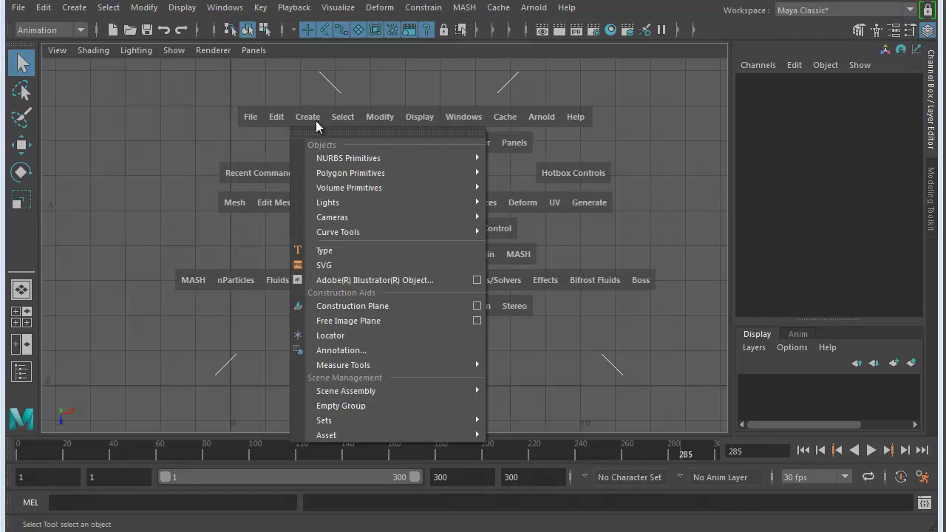
{"action": "mouse_move", "coordinate": [342, 172]}
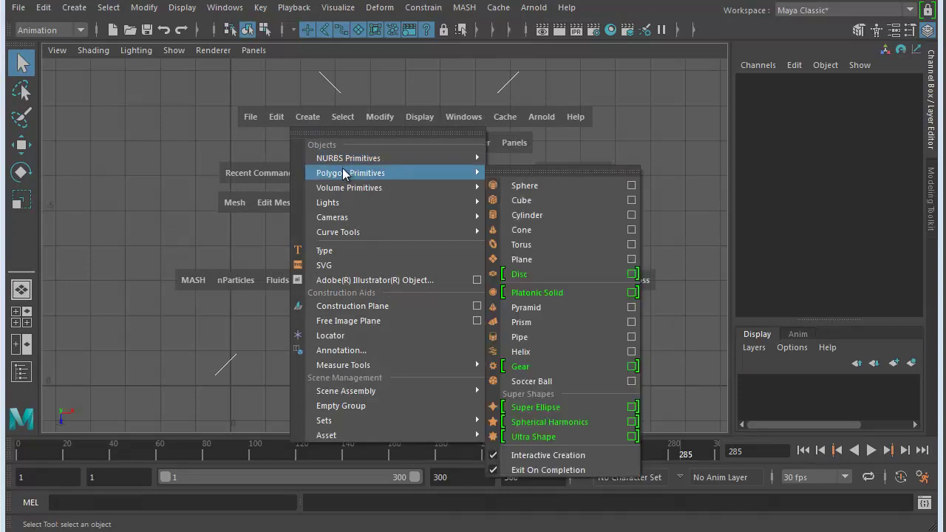
{"action": "left_click", "coordinate": [537, 214]}
{"action": "left_click_drag", "start_coordinate": [489, 207], "coordinate": [446, 272]}
{"action": "key", "text": "space"}
{"action": "key", "text": "space"}
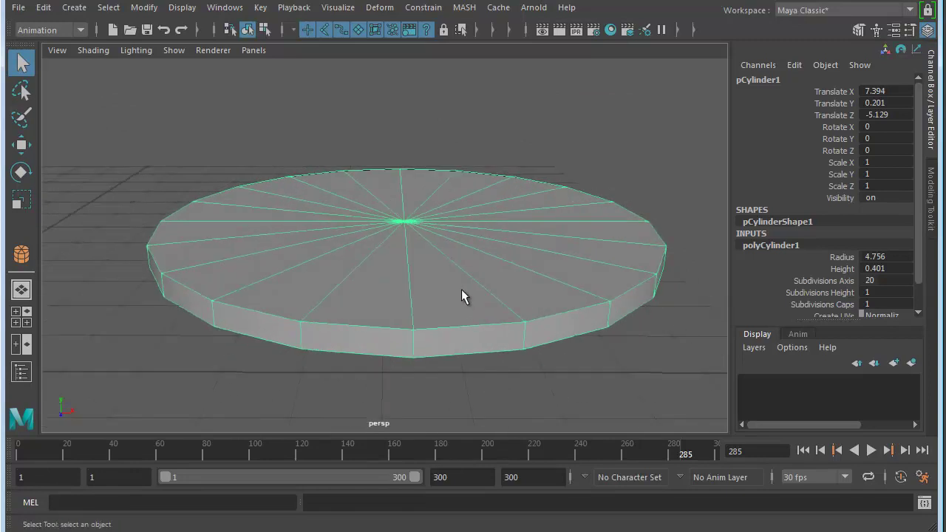
- Set the cylinder's radius to 5 and its height to 0.5 in its construction attributes
{"action": "key", "text": "ctrl+a"}
{"action": "left_click", "coordinate": [662, 39]}
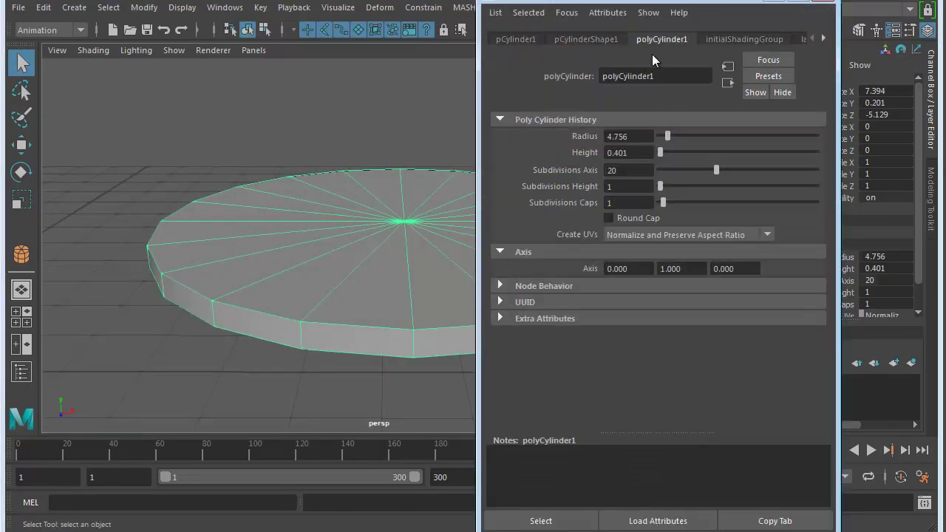
{"action": "double_click", "coordinate": [636, 137]}
{"action": "type", "text": "5"}
{"action": "key", "text": "Return"}
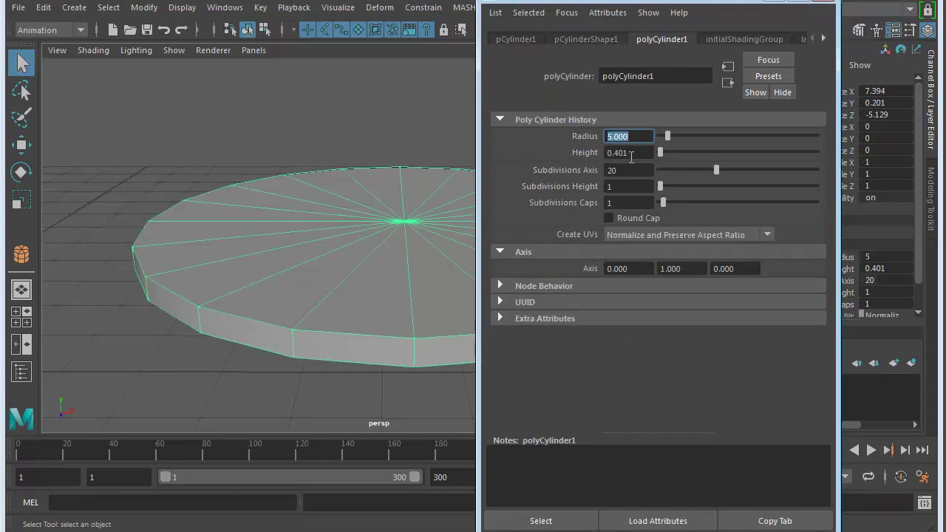
{"action": "key", "text": "Tab"}
{"action": "type", "text": "0.5"}
{"action": "key", "text": "Return"}
{"action": "left_click", "coordinate": [635, 171]}
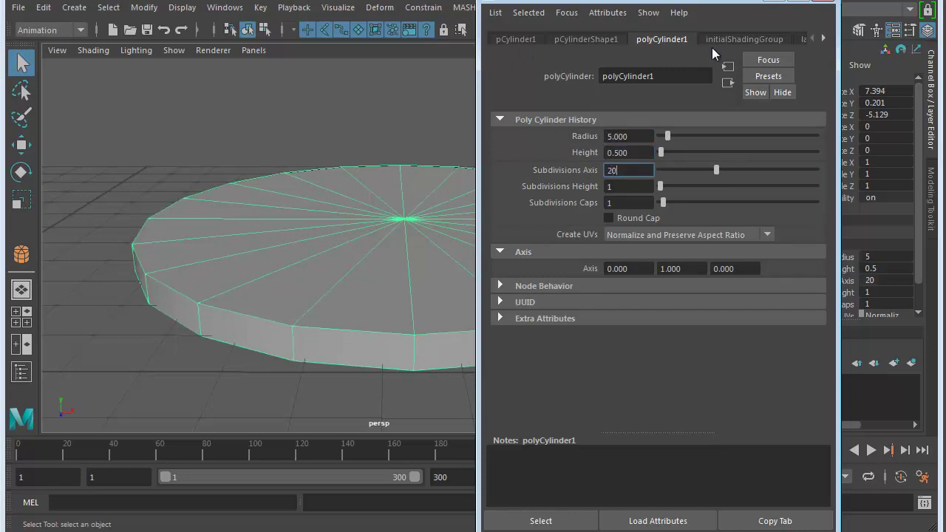
{"action": "left_click", "coordinate": [819, 2]}
{"action": "left_click_drag", "start_coordinate": [468, 165], "coordinate": [501, 245], "text": "alt"}
{"action": "left_click_drag", "start_coordinate": [456, 206], "coordinate": [454, 230], "text": "alt"}
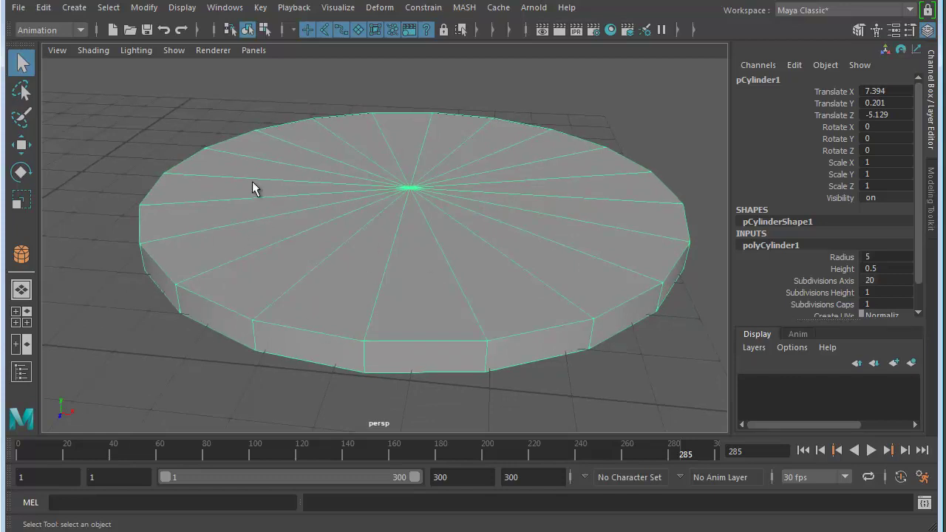
{"action": "left_click_drag", "start_coordinate": [442, 354], "coordinate": [451, 345], "text": "alt"}
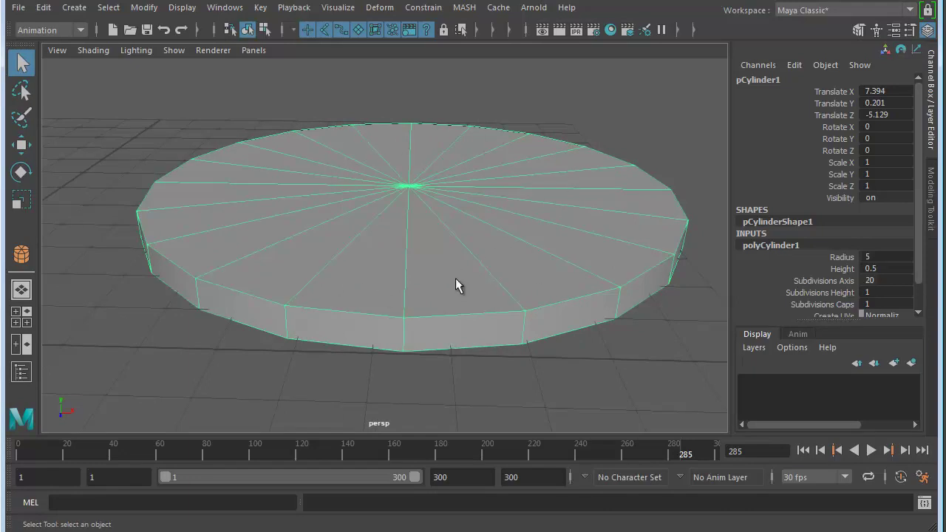
{"action": "left_click_drag", "start_coordinate": [441, 362], "coordinate": [433, 323], "text": "alt"}
{"action": "scroll", "coordinate": [424, 317], "scroll_direction": "up", "scroll_amount": 4}
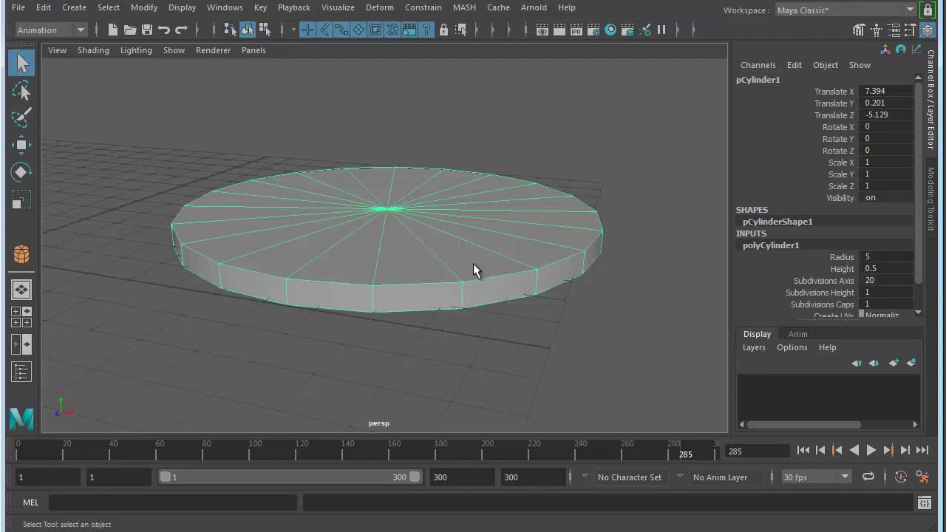
- Deselect the disc and display the top view full size in wireframe mode
{"action": "left_click", "coordinate": [492, 330]}
{"action": "key", "text": "space"}
{"action": "key", "text": "space"}
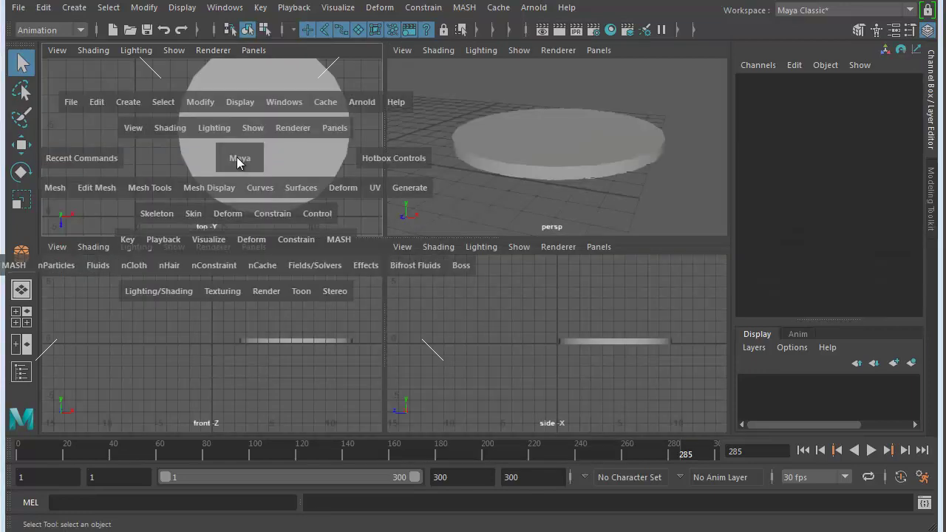
{"action": "key", "text": "4"}
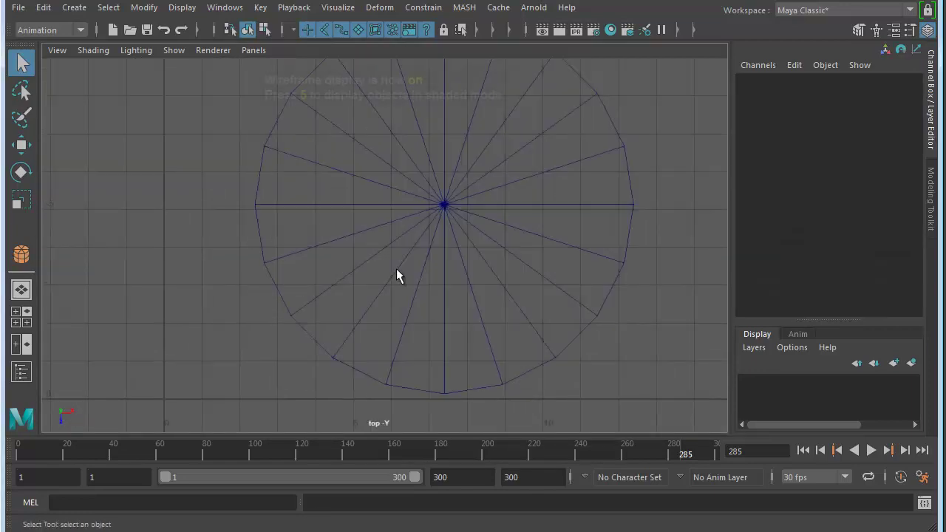
- Create a small polygon cylinder of about 0.33 radius and 0.1 height inside the disc's front edge, and return to perspective
{"action": "middle_click_drag", "start_coordinate": [339, 304], "coordinate": [369, 212], "text": "alt"}
{"action": "right_click_drag", "start_coordinate": [369, 212], "coordinate": [472, 241], "text": "alt"}
{"action": "key", "text": "space"}
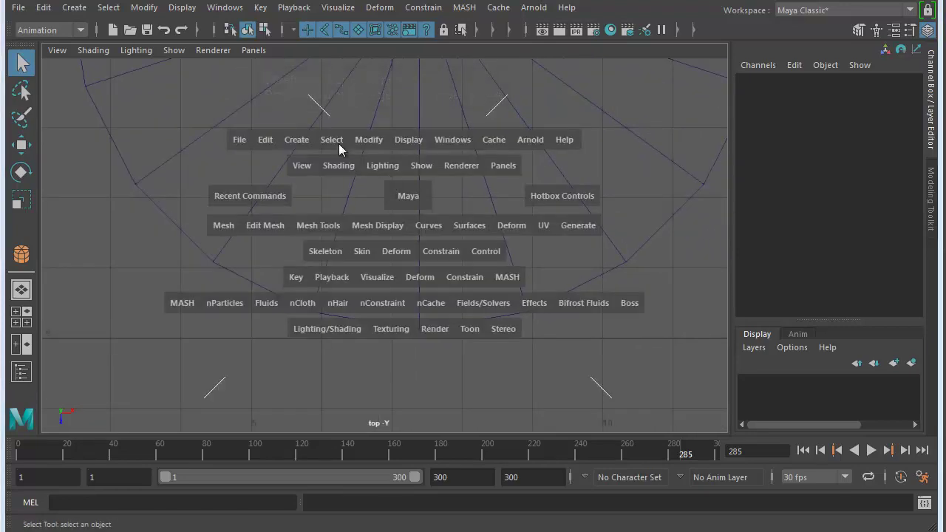
{"action": "left_click", "coordinate": [297, 140]}
{"action": "mouse_move", "coordinate": [355, 195]}
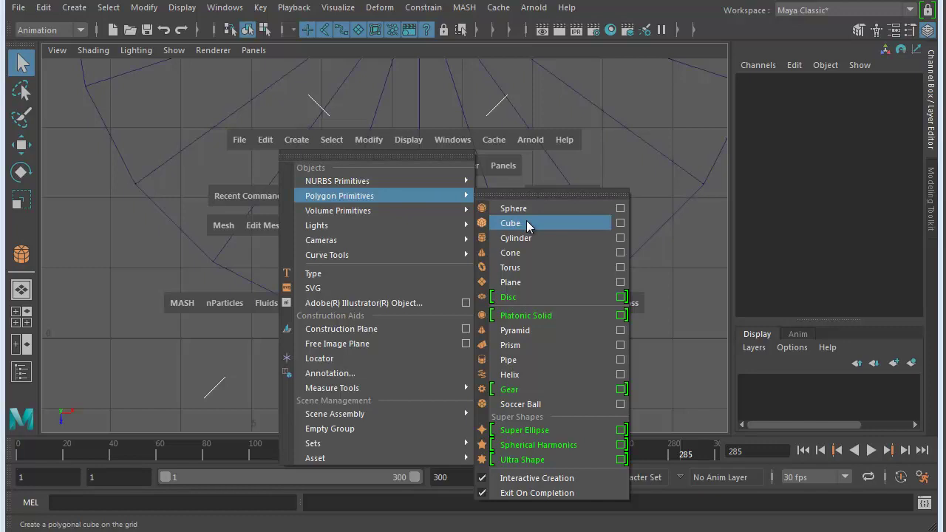
{"action": "left_click", "coordinate": [516, 238]}
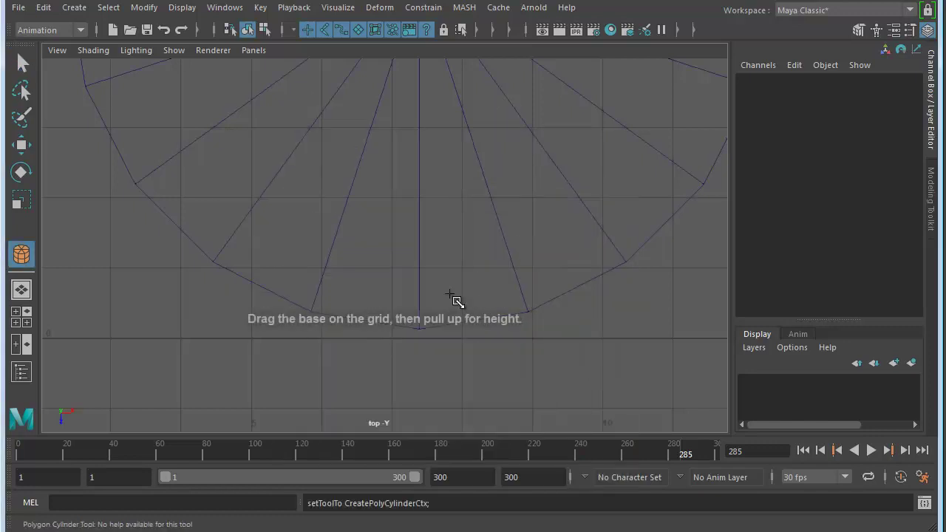
{"action": "left_click_drag", "start_coordinate": [447, 271], "coordinate": [470, 289]}
{"action": "key", "text": "space"}
{"action": "key", "text": "space"}
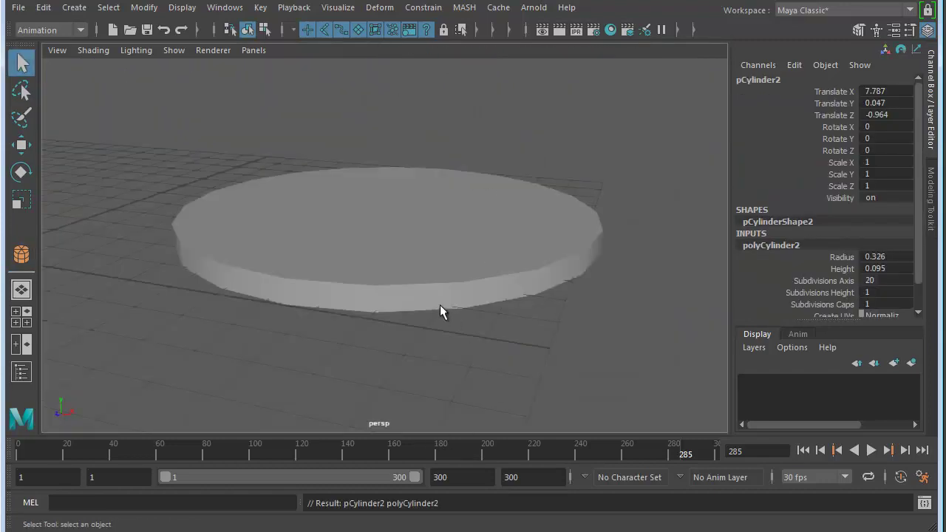
- Raise the small cylinder to about Y 0.5 so it sits at the disc's top surface
{"action": "key", "text": "w"}
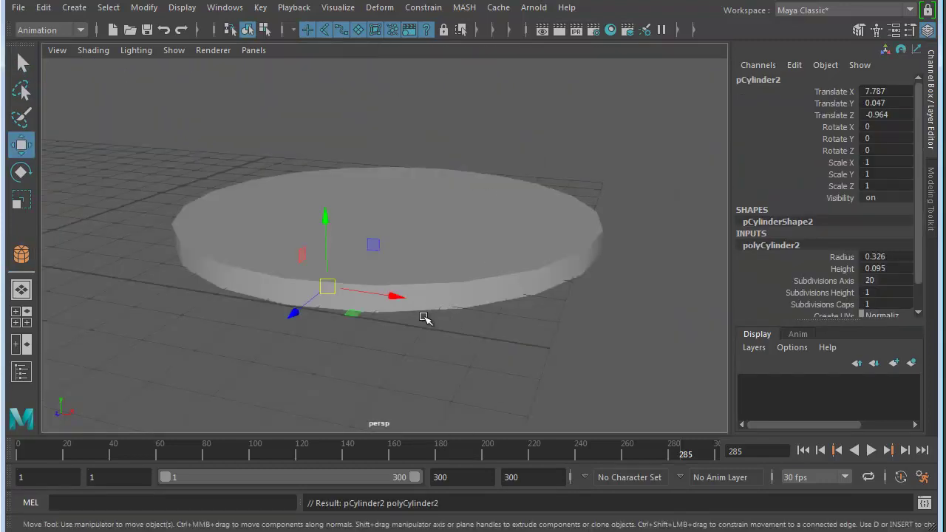
{"action": "scroll", "coordinate": [433, 331], "scroll_direction": "up", "scroll_amount": 6}
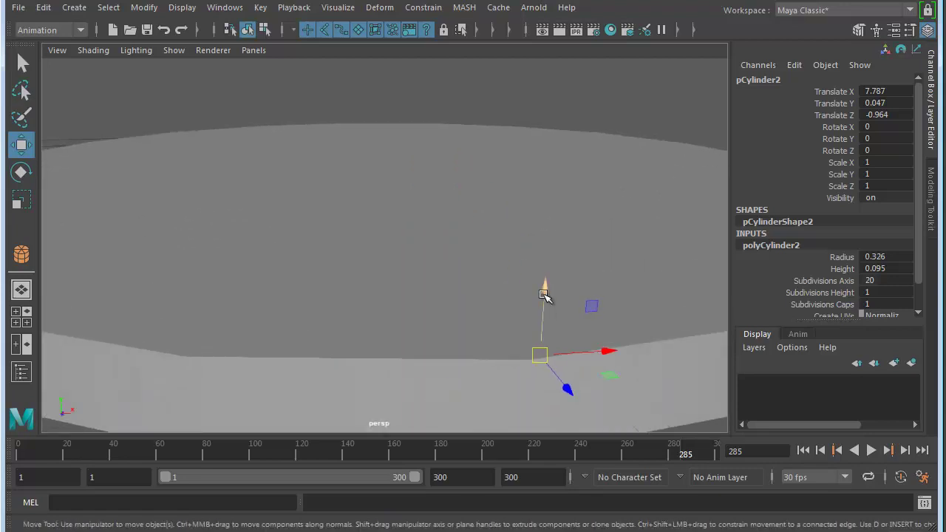
{"action": "left_click_drag", "start_coordinate": [544, 295], "coordinate": [547, 242]}
- Switch the front and side views to wireframe display and open the side view full size
{"action": "key", "text": "space"}
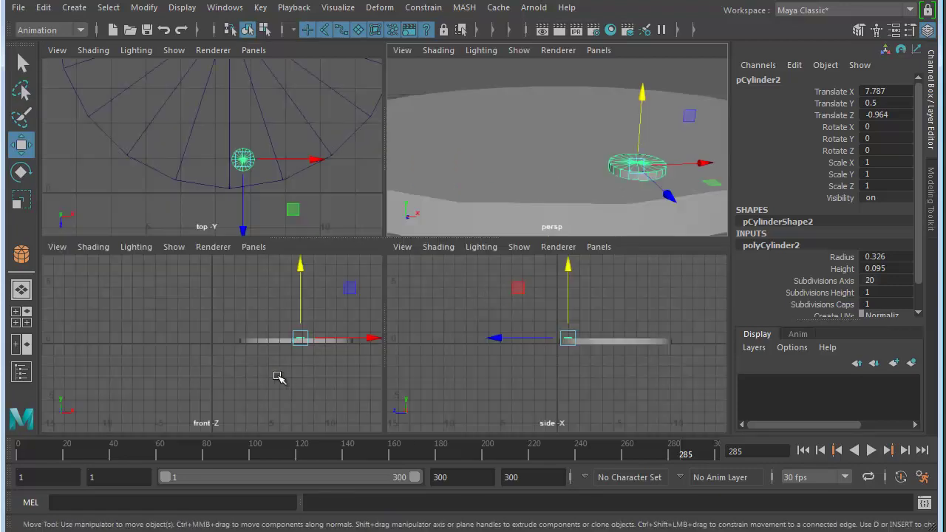
{"action": "key", "text": "space"}
{"action": "key", "text": "4"}
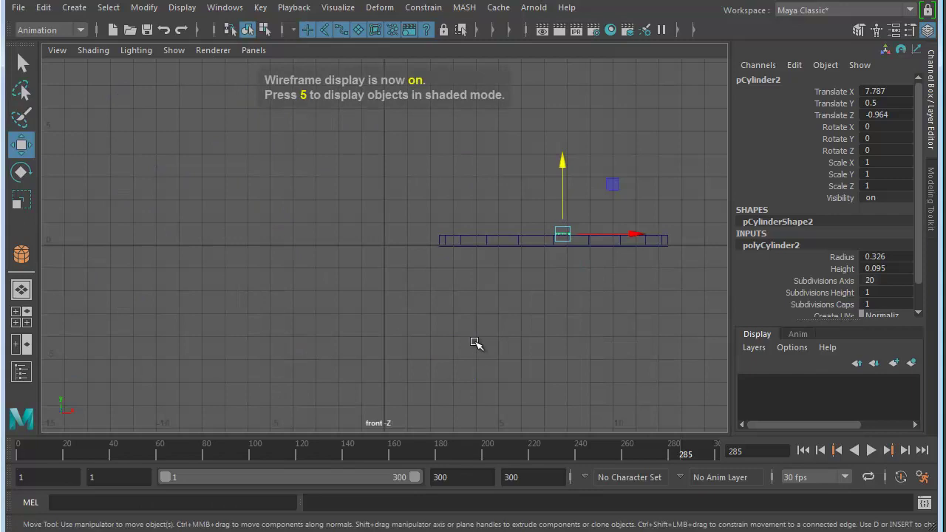
{"action": "key", "text": "space"}
{"action": "key", "text": "space"}
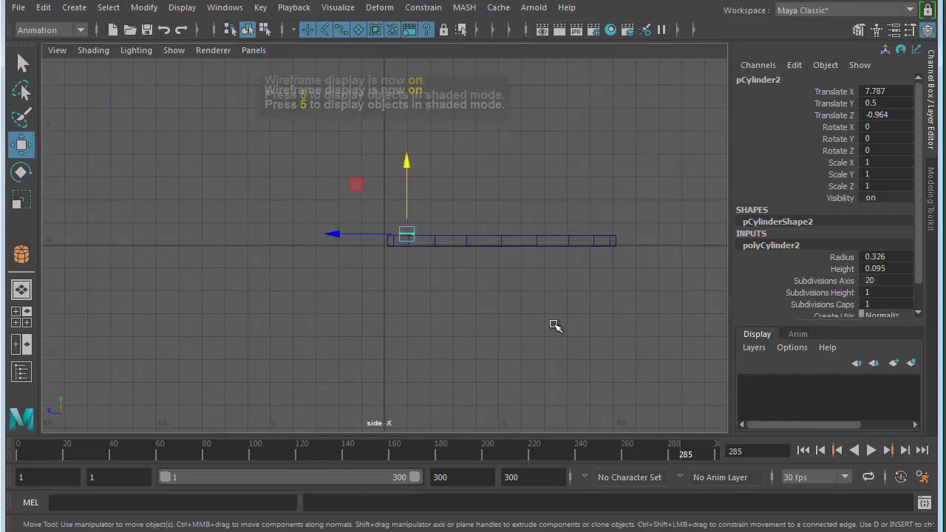
- Adjust the small cylinder's height to about Y 0.497 so its base rests exactly on the disc's top
{"action": "key", "text": "f"}
{"action": "middle_click_drag", "start_coordinate": [517, 285], "coordinate": [460, 188], "text": "alt"}
{"action": "left_click_drag", "start_coordinate": [458, 169], "coordinate": [458, 171]}
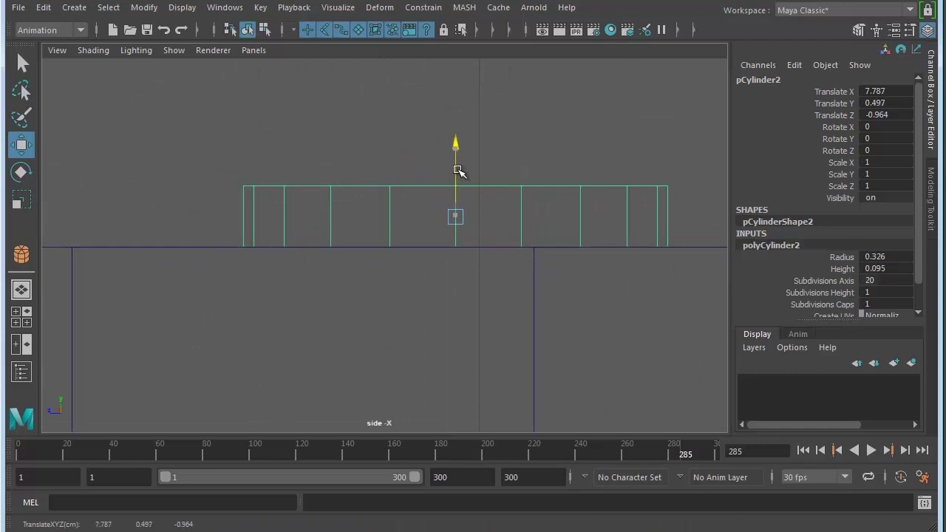
{"action": "right_click_drag", "start_coordinate": [458, 171], "coordinate": [443, 310], "text": "alt"}
- Duplicate the small cylinder and raise the copy straight above the original to about Y 0.719
{"action": "key", "text": "space"}
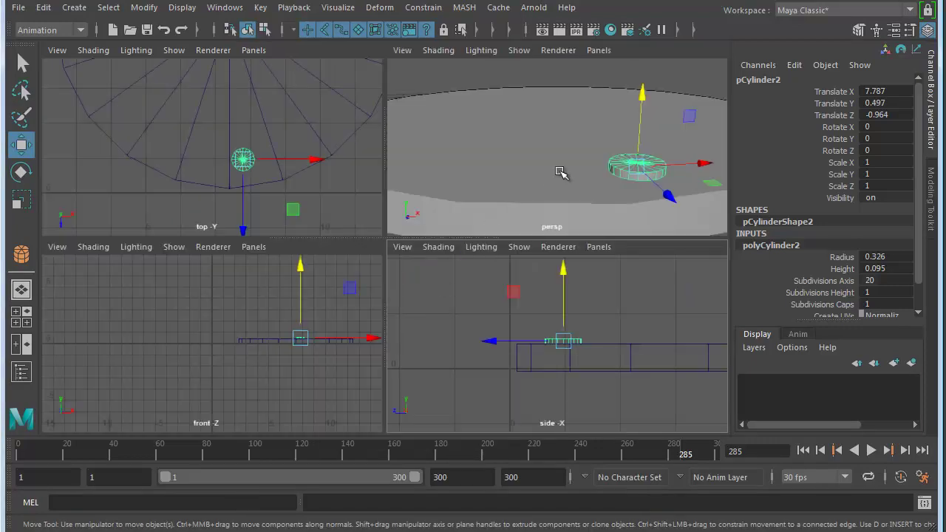
{"action": "key", "text": "space"}
{"action": "mouse_move", "coordinate": [495, 240]}
{"action": "left_mouse_down", "text": "alt"}
{"action": "mouse_move", "coordinate": [494, 222]}
{"action": "mouse_move", "coordinate": [477, 227]}
{"action": "mouse_move", "coordinate": [487, 236]}
{"action": "left_mouse_up", "text": "alt"}
{"action": "right_click_drag", "start_coordinate": [487, 236], "coordinate": [503, 230], "text": "alt"}
{"action": "middle_click_drag", "start_coordinate": [502, 230], "coordinate": [510, 238], "text": "alt"}
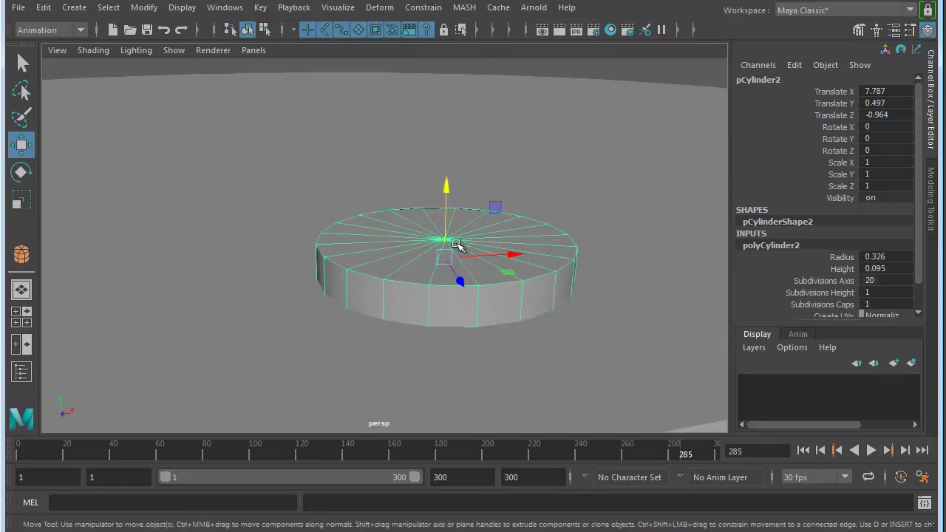
{"action": "key", "text": "ctrl+d"}
{"action": "left_click_drag", "start_coordinate": [444, 216], "coordinate": [449, 126]}
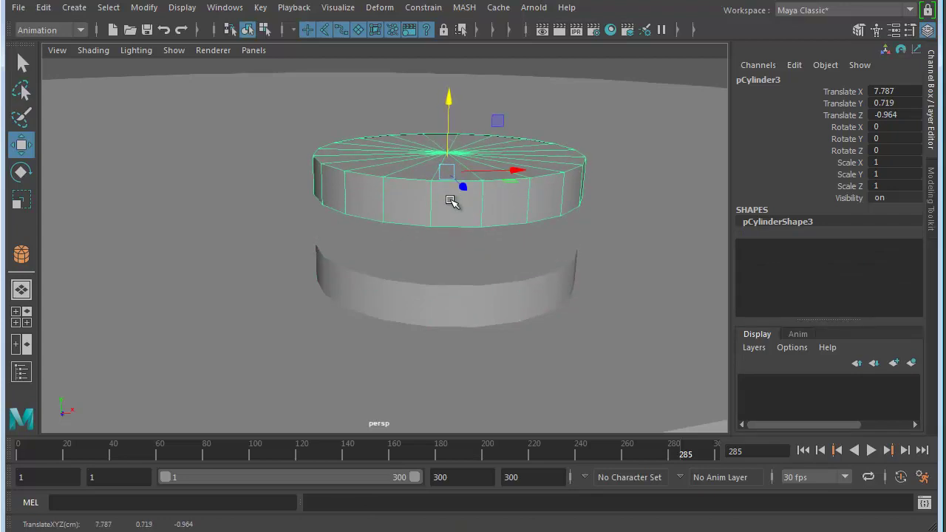
- Scale the copy to about 0.631 in X and Z and 1.365 in Y, and lower it onto the original at Y 0.608
{"action": "key", "text": "r"}
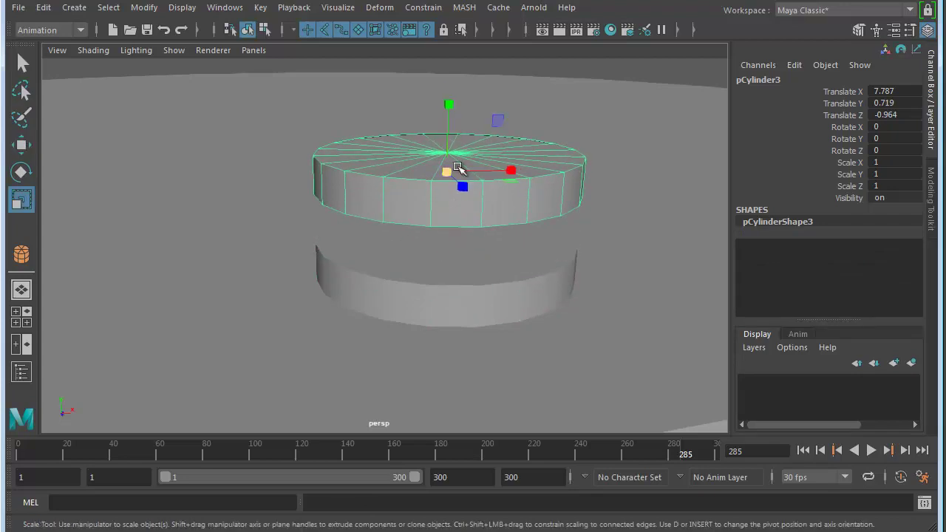
{"action": "left_click_drag", "start_coordinate": [450, 106], "coordinate": [449, 58]}
{"action": "left_click_drag", "start_coordinate": [511, 171], "coordinate": [418, 174]}
{"action": "key", "text": "ctrl+z"}
{"action": "key", "text": "w"}
{"action": "left_click_drag", "start_coordinate": [451, 99], "coordinate": [451, 147]}
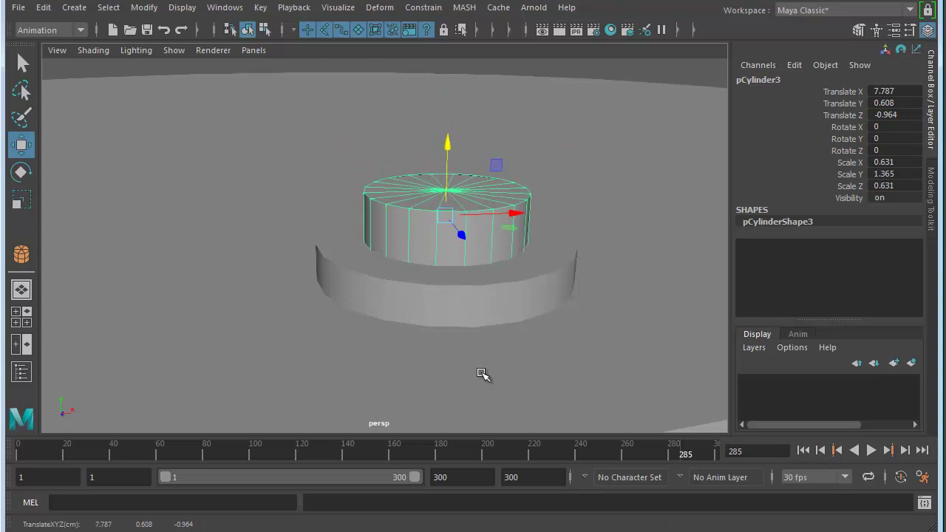
- Examine how the two stacked small cylinders sit on the disc from several angles, selecting each in turn
{"action": "right_click_drag", "start_coordinate": [448, 303], "coordinate": [492, 386], "text": "alt"}
{"action": "left_click_drag", "start_coordinate": [492, 386], "coordinate": [483, 330], "text": "alt"}
{"action": "right_click_drag", "start_coordinate": [483, 330], "coordinate": [255, 281], "text": "alt"}
{"action": "left_click_drag", "start_coordinate": [256, 281], "coordinate": [325, 276], "text": "alt"}
{"action": "right_click_drag", "start_coordinate": [446, 283], "coordinate": [342, 275], "text": "alt"}
{"action": "left_click_drag", "start_coordinate": [342, 275], "coordinate": [435, 289], "text": "alt"}
{"action": "right_click_drag", "start_coordinate": [435, 289], "coordinate": [472, 287], "text": "alt"}
{"action": "left_click_drag", "start_coordinate": [472, 286], "coordinate": [507, 291], "text": "alt"}
{"action": "right_click_drag", "start_coordinate": [447, 295], "coordinate": [329, 260], "text": "alt"}
{"action": "mouse_move", "coordinate": [328, 260]}
{"action": "left_mouse_down", "text": "alt"}
{"action": "mouse_move", "coordinate": [306, 268]}
{"action": "mouse_move", "coordinate": [312, 244]}
{"action": "mouse_move", "coordinate": [334, 260]}
{"action": "mouse_move", "coordinate": [327, 265]}
{"action": "left_mouse_up", "text": "alt"}
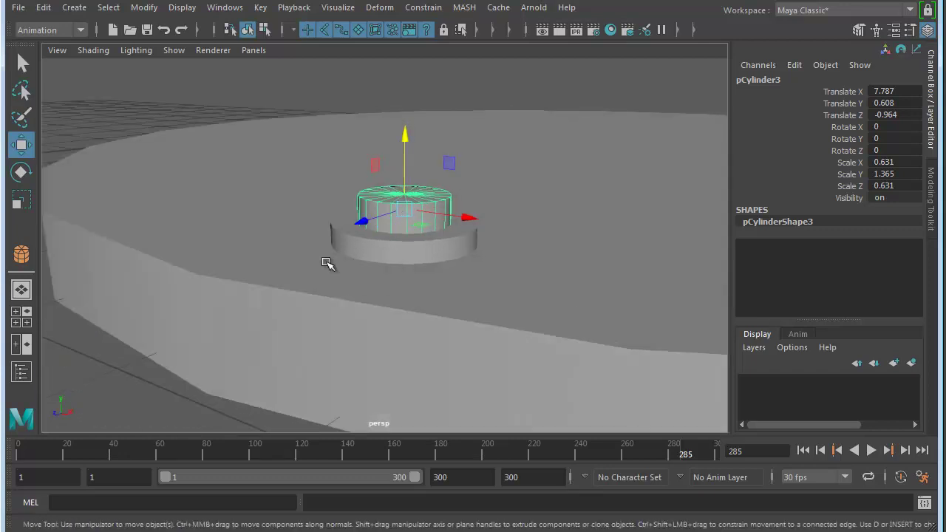
{"action": "right_click_drag", "start_coordinate": [327, 264], "coordinate": [500, 261], "text": "alt"}
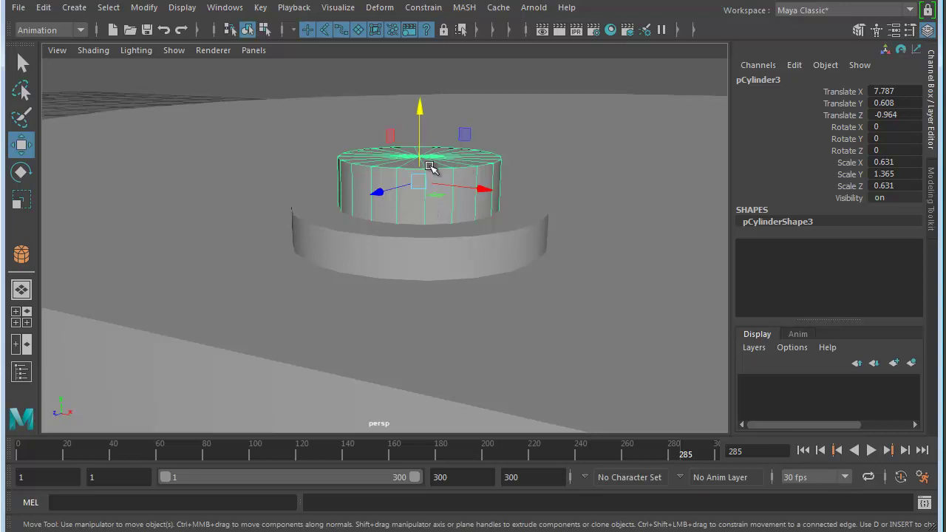
{"action": "left_click_drag", "start_coordinate": [399, 195], "coordinate": [492, 197], "text": "alt"}
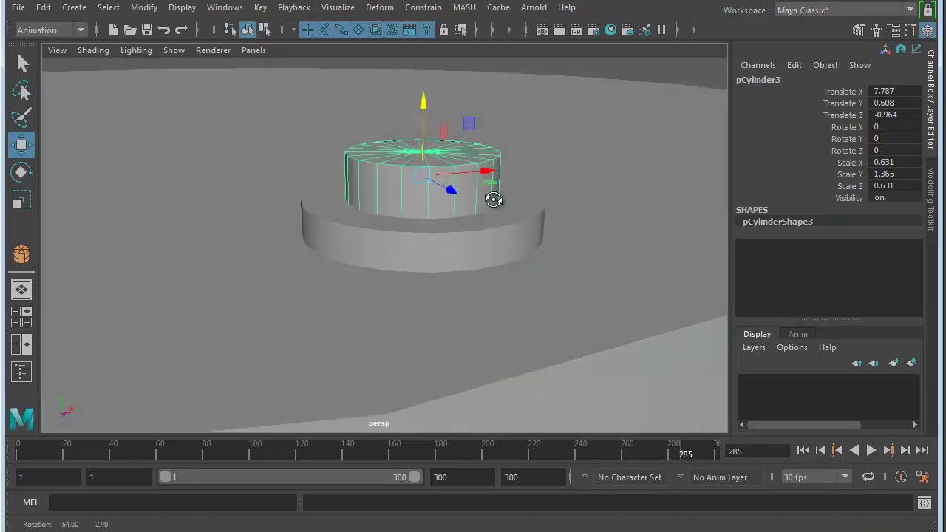
{"action": "left_click", "coordinate": [389, 238]}
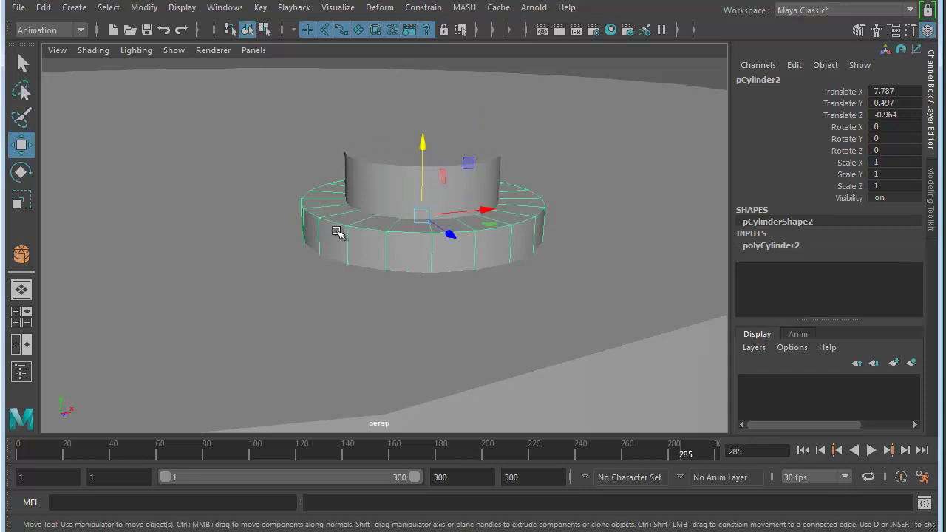
{"action": "left_click", "coordinate": [378, 168]}
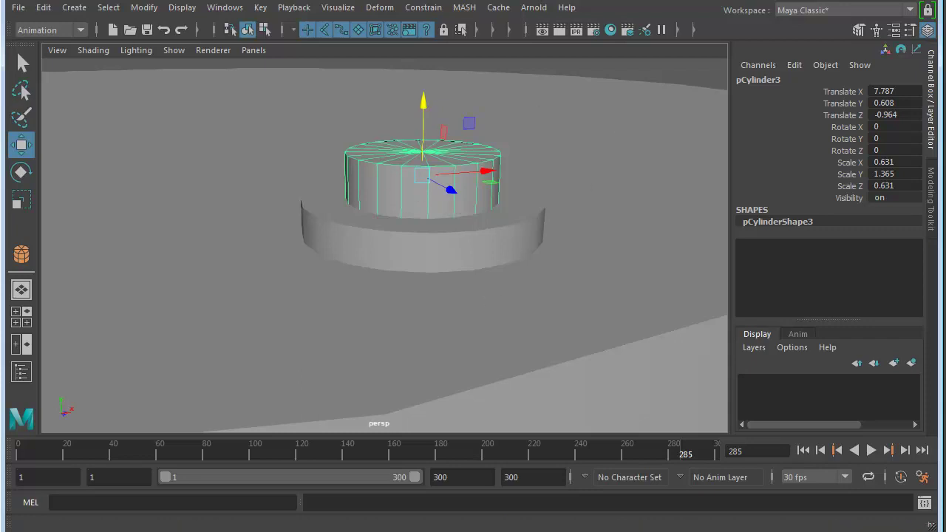
- Raise the narrower upper cylinder clear of the lower one to about Y 0.789
{"action": "middle_click_drag", "start_coordinate": [502, 265], "coordinate": [531, 259], "text": "alt"}
{"action": "left_click_drag", "start_coordinate": [531, 258], "coordinate": [432, 257], "text": "alt"}
{"action": "right_click_drag", "start_coordinate": [433, 258], "coordinate": [471, 240], "text": "alt"}
{"action": "left_click_drag", "start_coordinate": [470, 240], "coordinate": [418, 263], "text": "alt"}
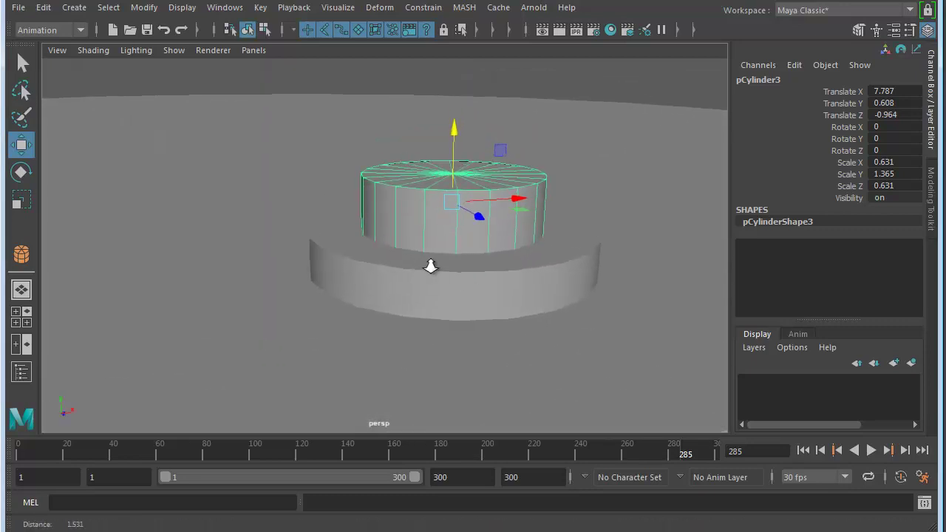
{"action": "right_click_drag", "start_coordinate": [418, 264], "coordinate": [496, 258], "text": "alt"}
{"action": "left_click_drag", "start_coordinate": [471, 109], "coordinate": [466, 88]}
- Delete all the bottom cap faces of the raised upper cylinder, using the Paint Selection Tool, and return to object mode
{"action": "left_click_drag", "start_coordinate": [436, 137], "coordinate": [436, 180], "text": "alt"}
{"action": "right_click_drag", "start_coordinate": [436, 212], "coordinate": [447, 221], "text": "alt"}
{"action": "left_click_drag", "start_coordinate": [447, 222], "coordinate": [370, 178], "text": "alt"}
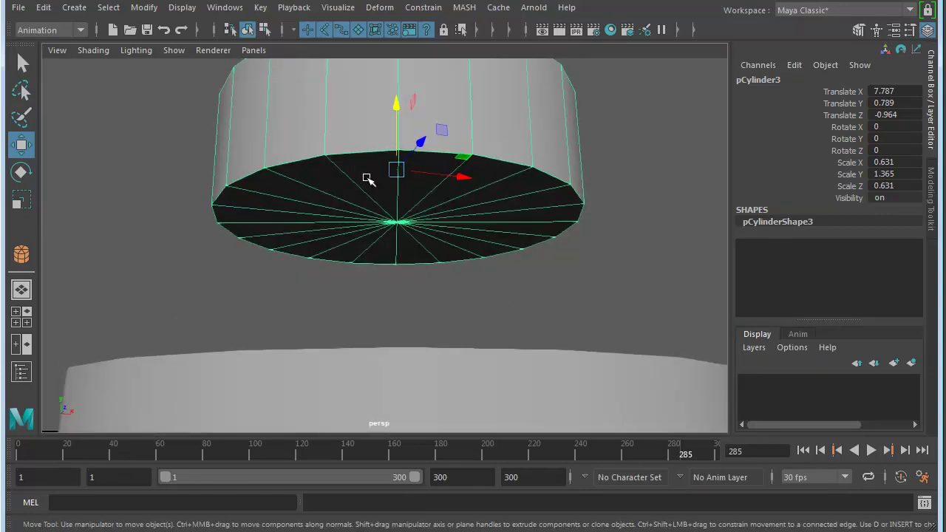
{"action": "key", "text": "q"}
{"action": "right_click", "coordinate": [347, 156]}
{"action": "left_click", "coordinate": [348, 158]}
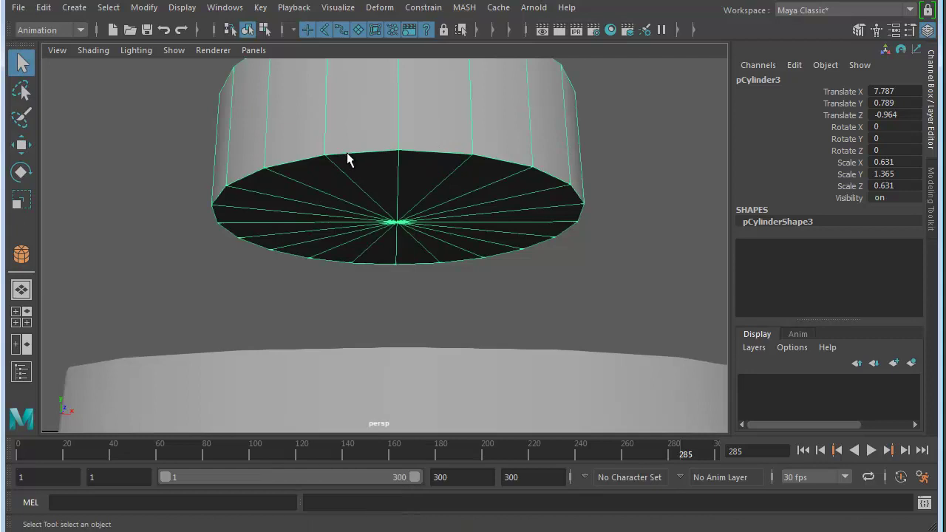
{"action": "right_click_drag", "start_coordinate": [348, 157], "coordinate": [346, 194]}
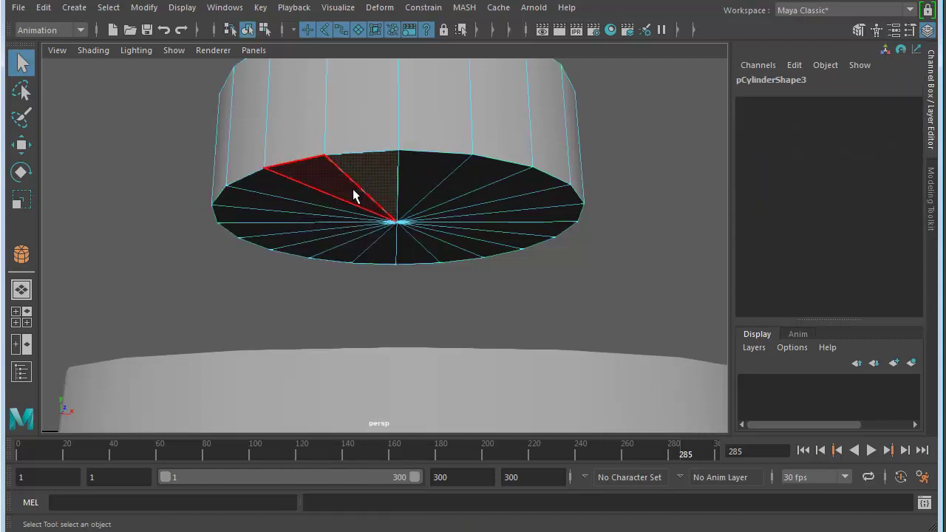
{"action": "left_click", "coordinate": [311, 187]}
{"action": "mouse_move", "coordinate": [311, 188]}
{"action": "left_mouse_down"}
{"action": "mouse_move", "coordinate": [258, 214]}
{"action": "mouse_move", "coordinate": [289, 243]}
{"action": "left_mouse_up"}
{"action": "left_click", "coordinate": [21, 117]}
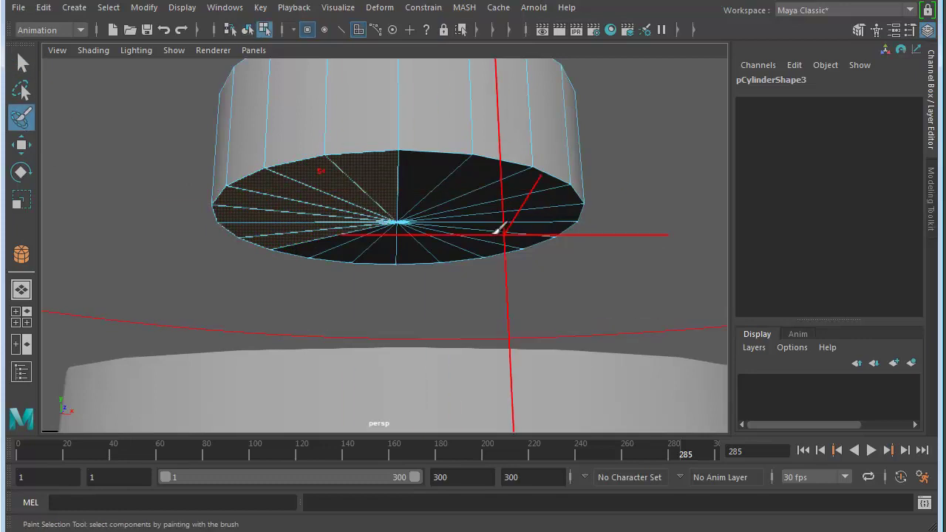
{"action": "left_click_drag", "start_coordinate": [455, 216], "coordinate": [296, 211]}
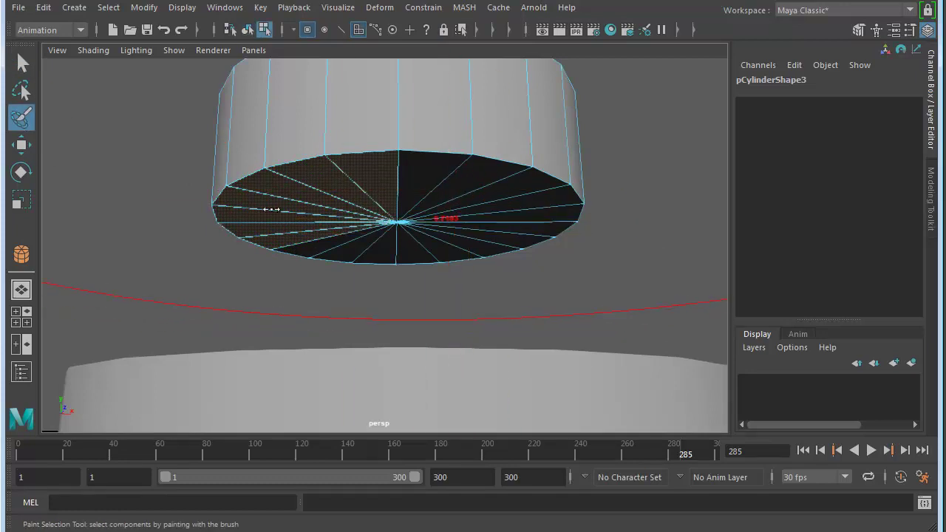
{"action": "mouse_move", "coordinate": [189, 207]}
{"action": "left_mouse_down"}
{"action": "mouse_move", "coordinate": [243, 207]}
{"action": "mouse_move", "coordinate": [130, 208]}
{"action": "left_mouse_up"}
{"action": "mouse_move", "coordinate": [490, 223]}
{"action": "left_mouse_down"}
{"action": "mouse_move", "coordinate": [414, 185]}
{"action": "mouse_move", "coordinate": [492, 200]}
{"action": "mouse_move", "coordinate": [356, 236]}
{"action": "left_mouse_up"}
{"action": "key", "text": "Delete"}
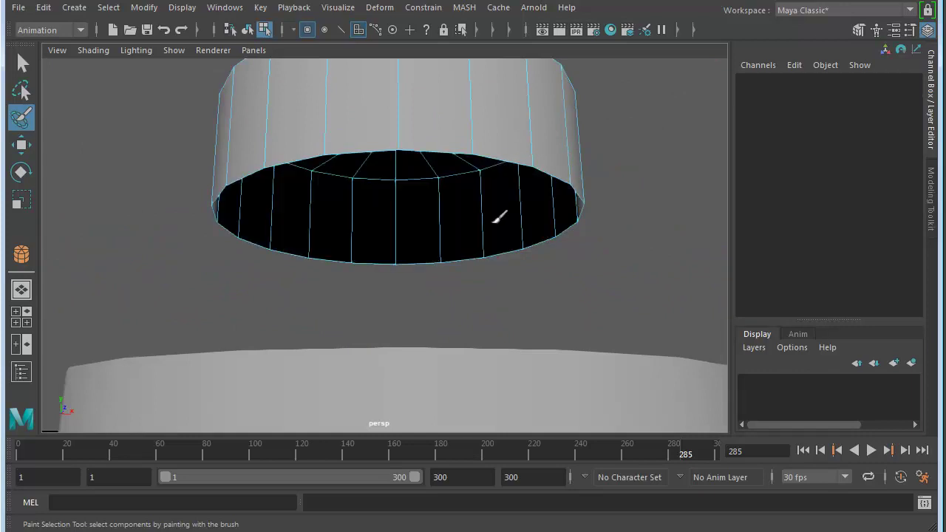
{"action": "key", "text": "q"}
{"action": "right_click_drag", "start_coordinate": [416, 144], "coordinate": [459, 117]}
- Paint-select and delete the bottom cap faces of the wider lower cylinder, and return to object mode
{"action": "scroll", "coordinate": [469, 226], "scroll_direction": "down", "scroll_amount": 10}
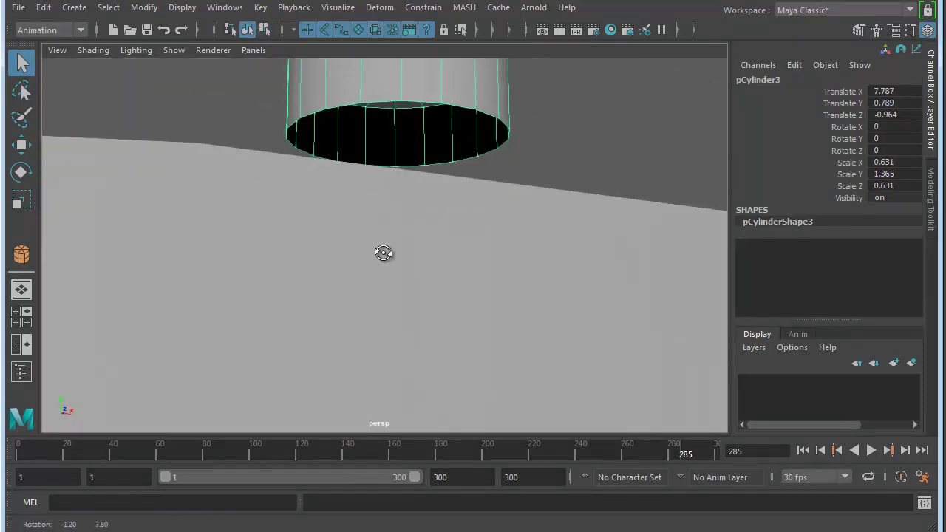
{"action": "left_click", "coordinate": [399, 248]}
{"action": "scroll", "coordinate": [407, 266], "scroll_direction": "up", "scroll_amount": 10}
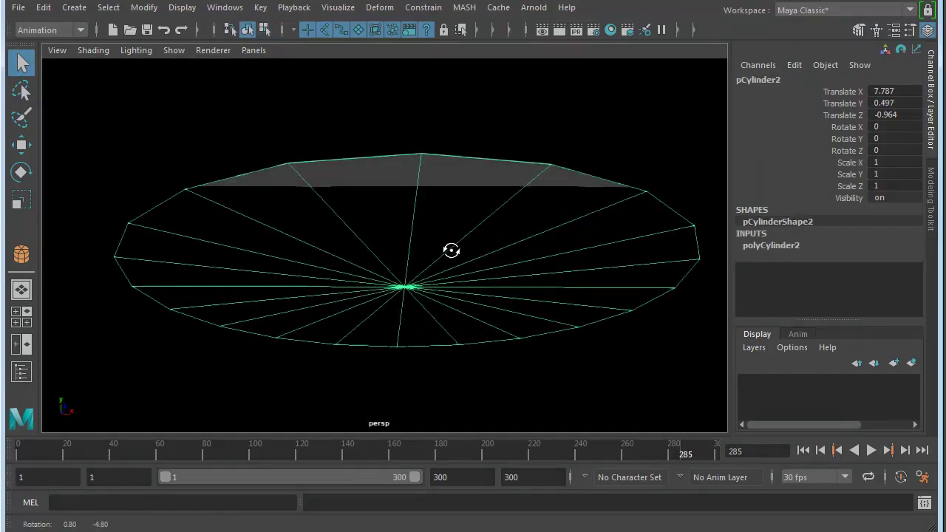
{"action": "left_click", "coordinate": [21, 117]}
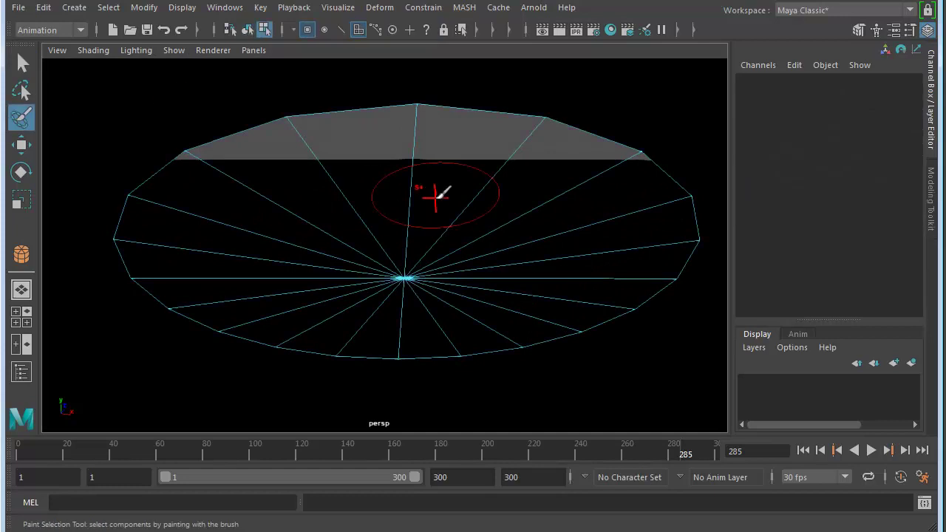
{"action": "right_click_drag", "start_coordinate": [435, 199], "coordinate": [433, 237]}
{"action": "left_click_drag", "start_coordinate": [438, 211], "coordinate": [309, 251]}
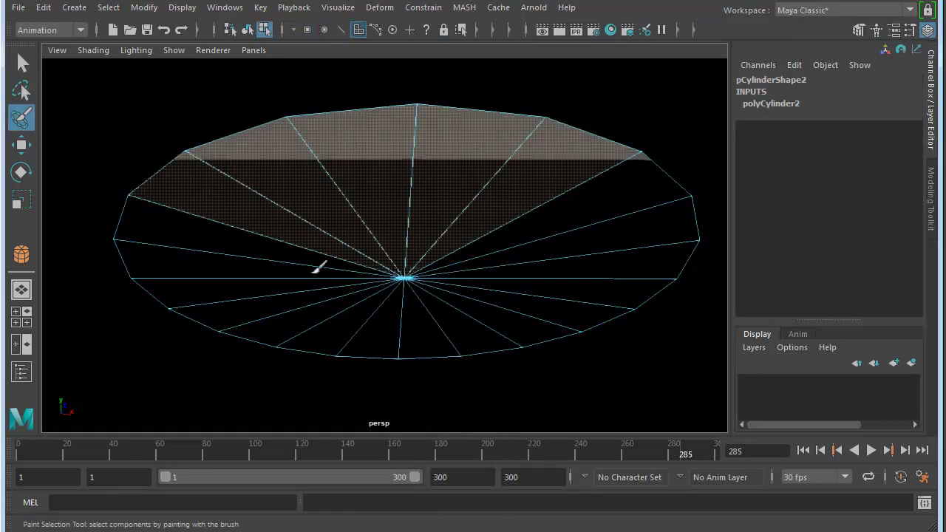
{"action": "mouse_move", "coordinate": [515, 274]}
{"action": "left_mouse_down"}
{"action": "mouse_move", "coordinate": [517, 205]}
{"action": "mouse_move", "coordinate": [502, 300]}
{"action": "mouse_move", "coordinate": [274, 294]}
{"action": "mouse_move", "coordinate": [295, 220]}
{"action": "left_mouse_up"}
{"action": "left_click_drag", "start_coordinate": [433, 253], "coordinate": [328, 279], "text": "alt"}
{"action": "key", "text": "w"}
{"action": "key", "text": "q"}
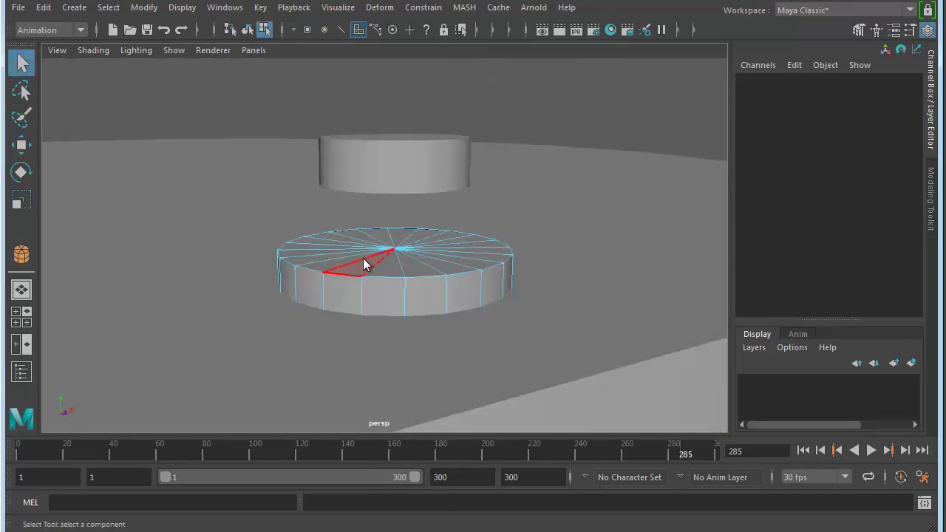
{"action": "right_click_drag", "start_coordinate": [363, 260], "coordinate": [421, 232]}
- Lower the narrower upper cylinder back onto the wider one, to about Y 0.602
{"action": "left_click_drag", "start_coordinate": [390, 312], "coordinate": [399, 259], "text": "alt"}
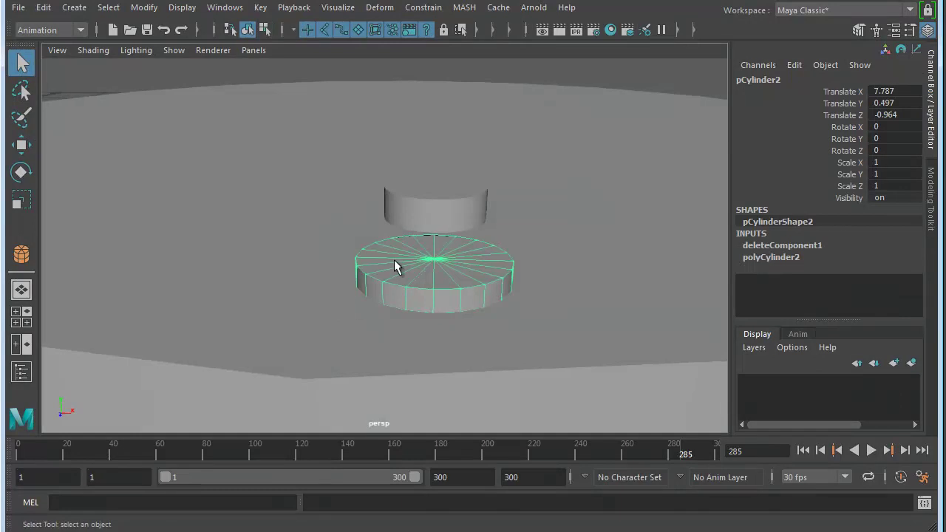
{"action": "left_click", "coordinate": [418, 220]}
{"action": "left_click_drag", "start_coordinate": [418, 220], "coordinate": [493, 308], "text": "alt"}
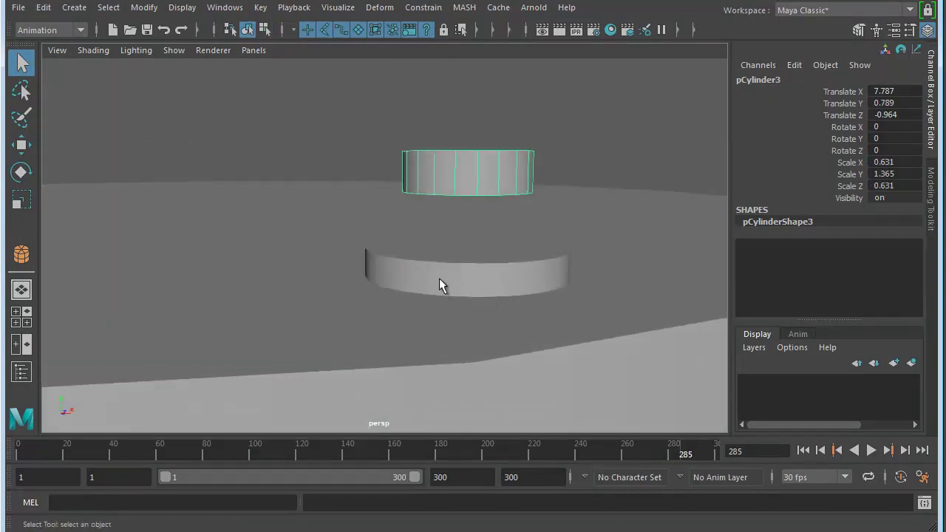
{"action": "key", "text": "w"}
{"action": "left_click_drag", "start_coordinate": [469, 155], "coordinate": [441, 293]}
{"action": "right_click_drag", "start_coordinate": [441, 293], "coordinate": [500, 254], "text": "alt"}
{"action": "left_click_drag", "start_coordinate": [464, 258], "coordinate": [475, 246], "text": "alt"}
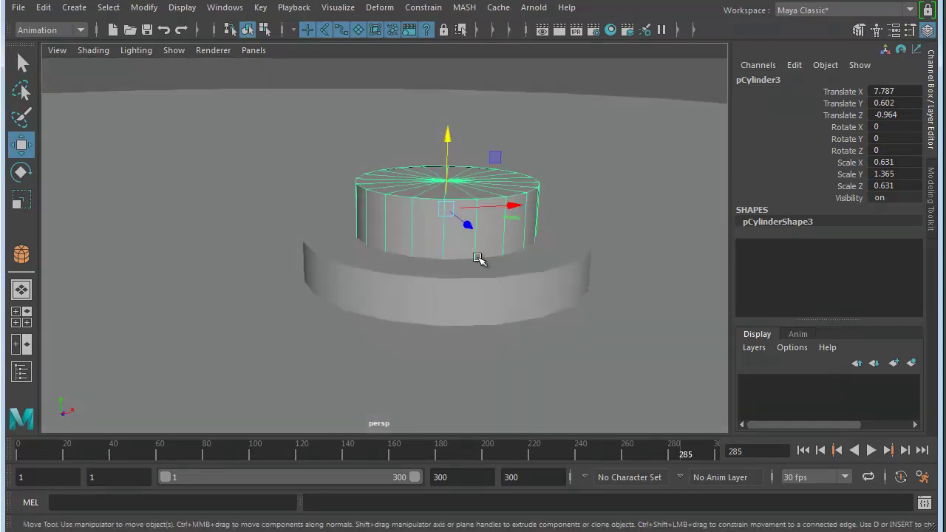
- Group the two stacked cylinders and center the group's pivot
{"action": "left_click", "coordinate": [451, 279], "text": "shift"}
{"action": "right_click_drag", "start_coordinate": [489, 294], "coordinate": [418, 289], "text": "alt"}
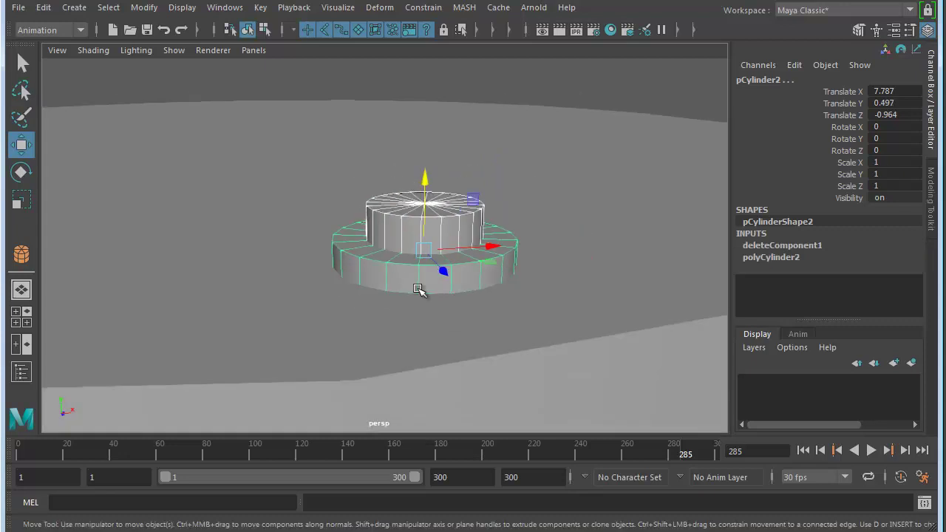
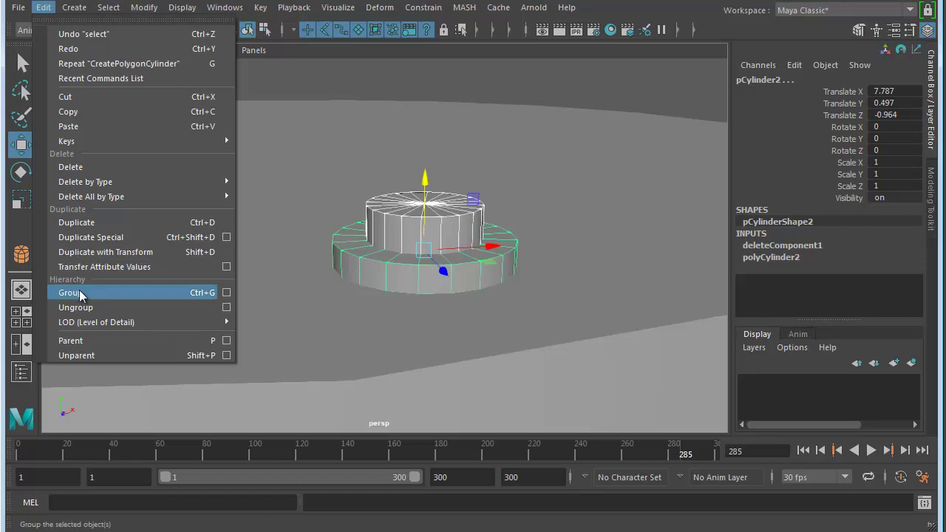
{"action": "left_click", "coordinate": [144, 7]}
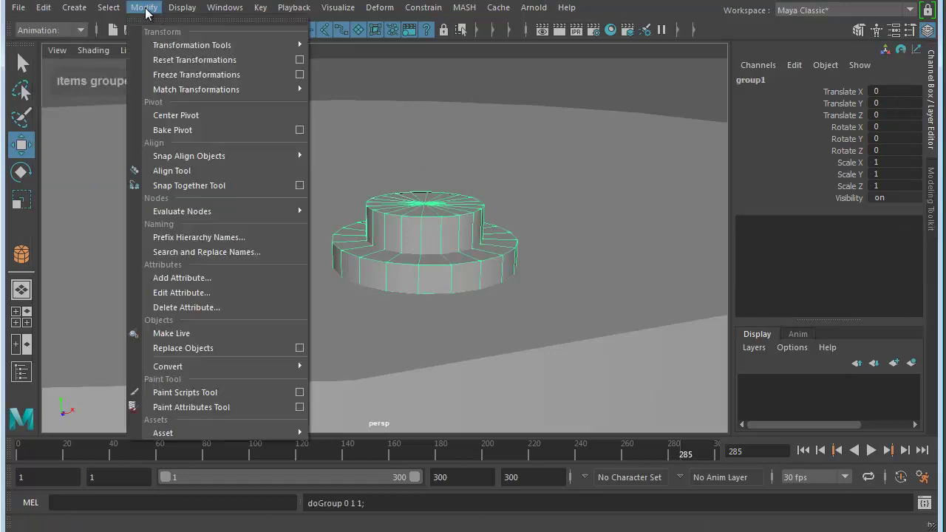
{"action": "left_click", "coordinate": [178, 113]}
- In the top view, move the group along X to about -0.393, centring it on the disc's nearest radial edge
{"action": "scroll", "coordinate": [353, 242], "scroll_direction": "down", "scroll_amount": 5}
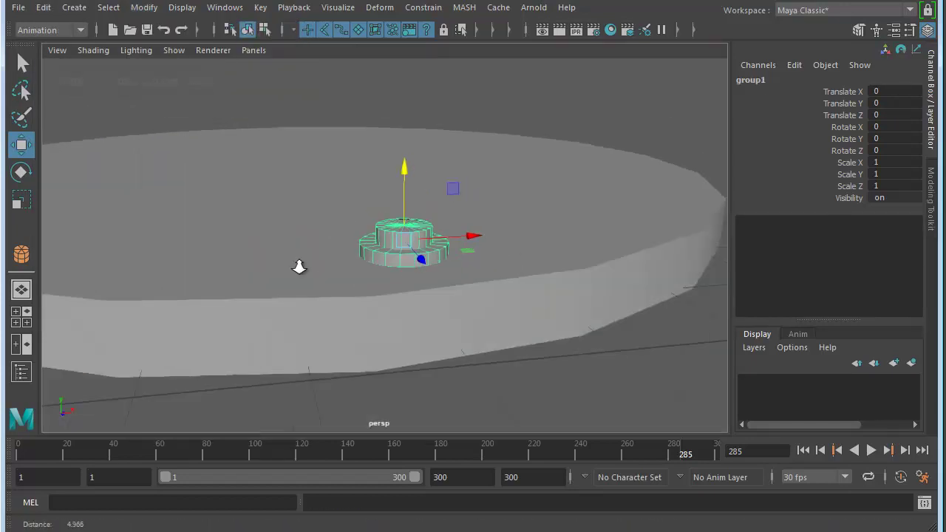
{"action": "key", "text": "space"}
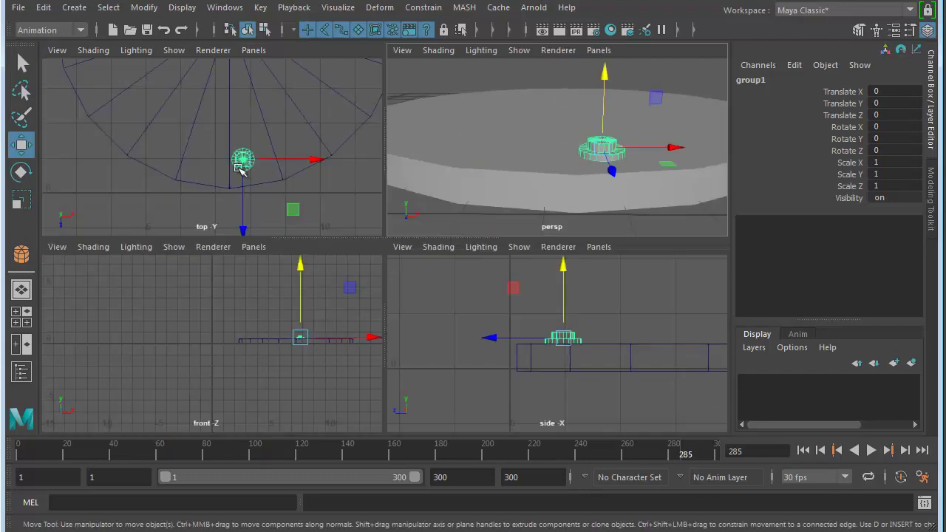
{"action": "key", "text": "space"}
{"action": "scroll", "coordinate": [386, 266], "scroll_direction": "up", "scroll_amount": 3}
{"action": "middle_click_drag", "start_coordinate": [539, 247], "coordinate": [542, 279], "text": "alt"}
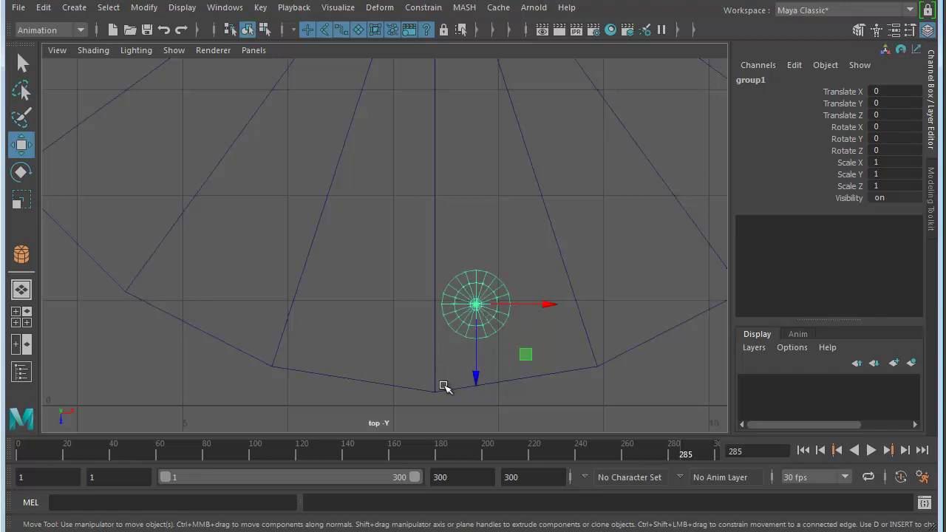
{"action": "left_click_drag", "start_coordinate": [544, 303], "coordinate": [434, 305]}
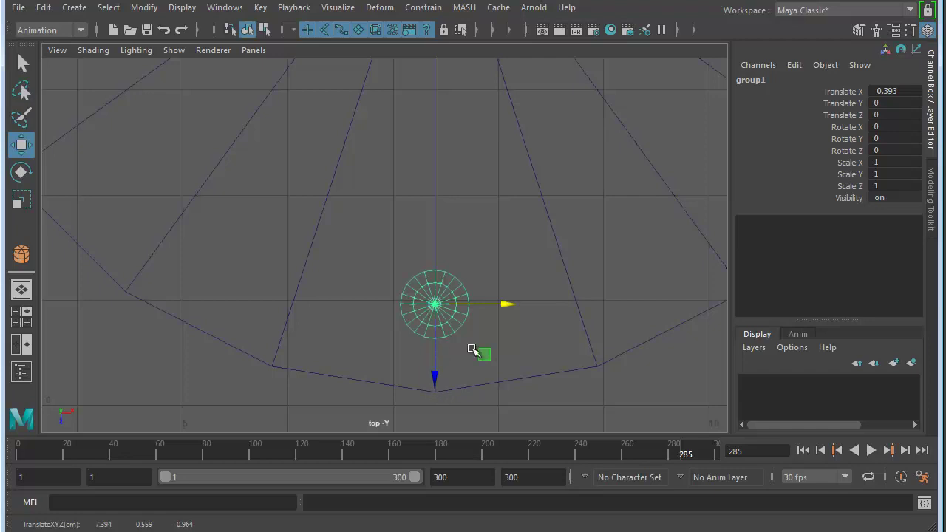
- Examine the group's alignment with the disc's centre in the top view and its placement in perspective
{"action": "right_click_drag", "start_coordinate": [535, 342], "coordinate": [432, 330], "text": "alt"}
{"action": "middle_click_drag", "start_coordinate": [431, 230], "coordinate": [463, 333], "text": "alt"}
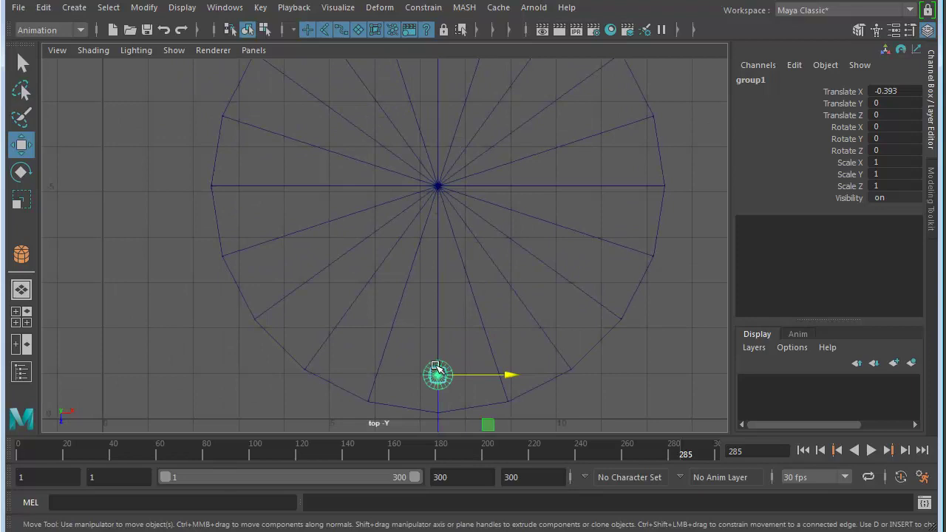
{"action": "scroll", "coordinate": [477, 338], "scroll_direction": "down", "scroll_amount": 3}
{"action": "middle_click_drag", "start_coordinate": [478, 338], "coordinate": [437, 322], "text": "alt"}
{"action": "scroll", "coordinate": [561, 312], "scroll_direction": "up", "scroll_amount": 3}
{"action": "middle_click_drag", "start_coordinate": [562, 312], "coordinate": [535, 244], "text": "alt"}
{"action": "scroll", "coordinate": [535, 244], "scroll_direction": "up", "scroll_amount": 4}
{"action": "middle_click_drag", "start_coordinate": [583, 274], "coordinate": [544, 285], "text": "alt"}
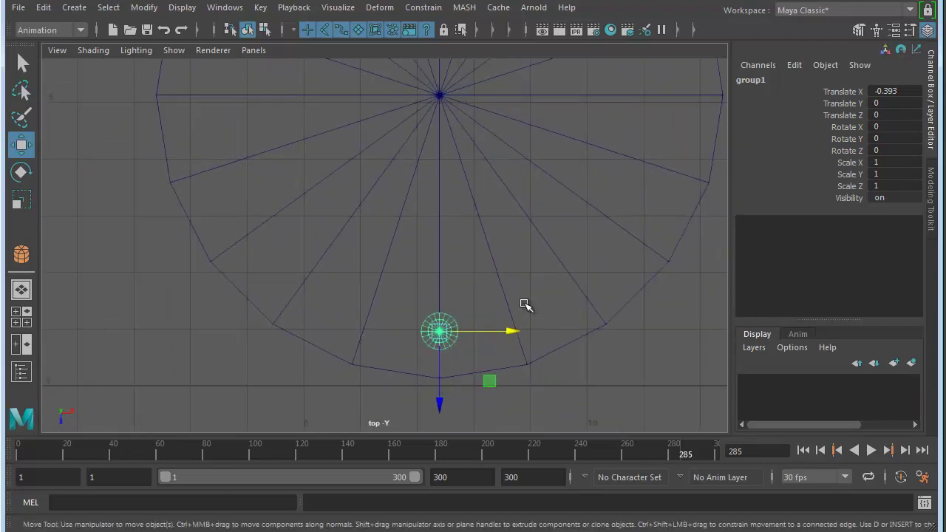
{"action": "key", "text": "space"}
{"action": "key", "text": "space"}
{"action": "left_click_drag", "start_coordinate": [519, 223], "coordinate": [481, 283], "text": "alt"}
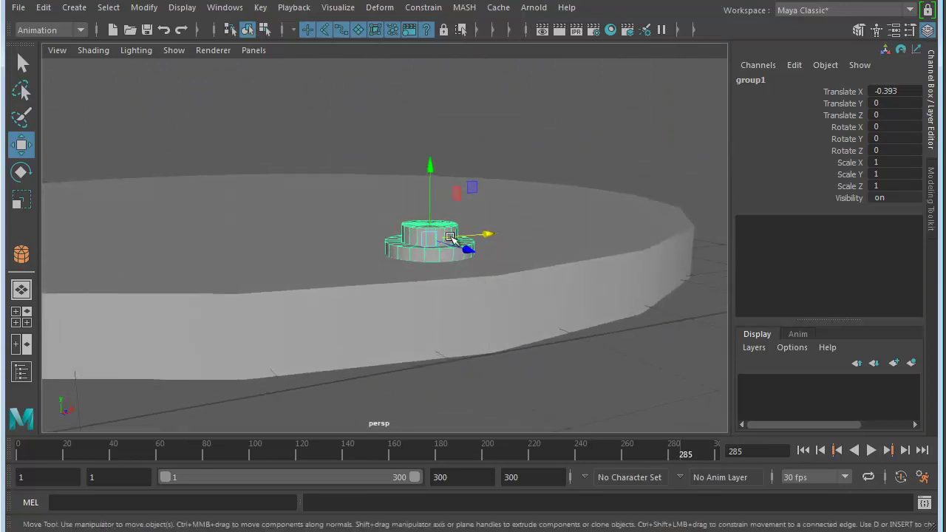
- Select and frame the narrower upper cylinder, switch to the Modeling menu set and open the UV Editor
{"action": "left_click", "coordinate": [412, 229]}
{"action": "key", "text": "f"}
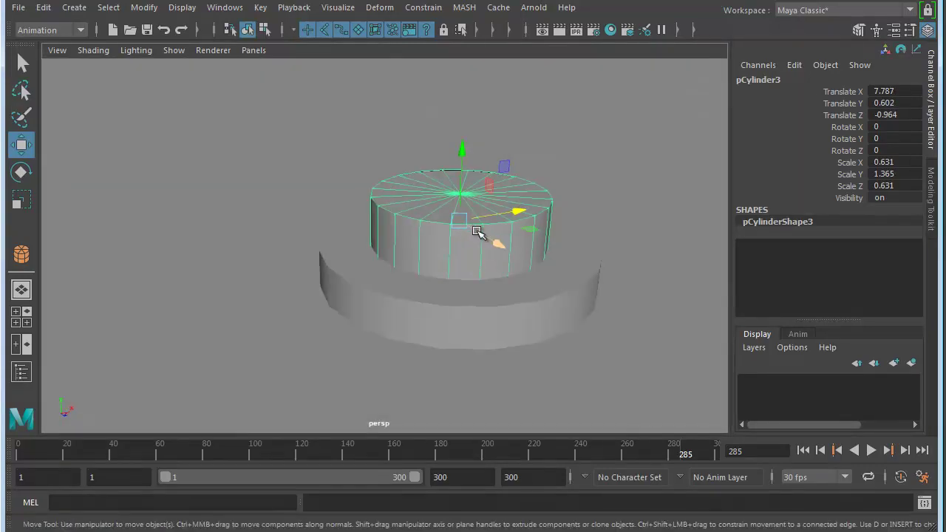
{"action": "middle_click_drag", "start_coordinate": [436, 152], "coordinate": [354, 152], "text": "alt"}
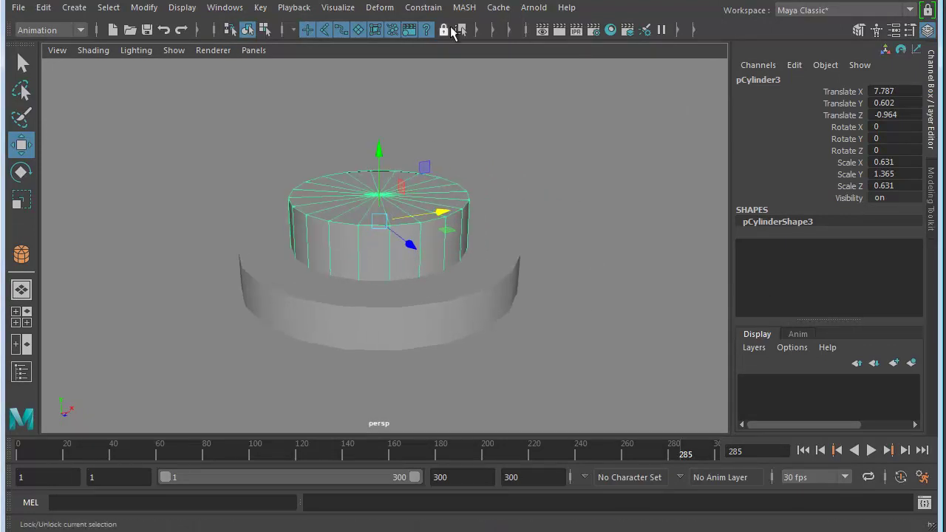
{"action": "left_click", "coordinate": [46, 31]}
{"action": "left_click", "coordinate": [35, 47]}
{"action": "left_click", "coordinate": [573, 7]}
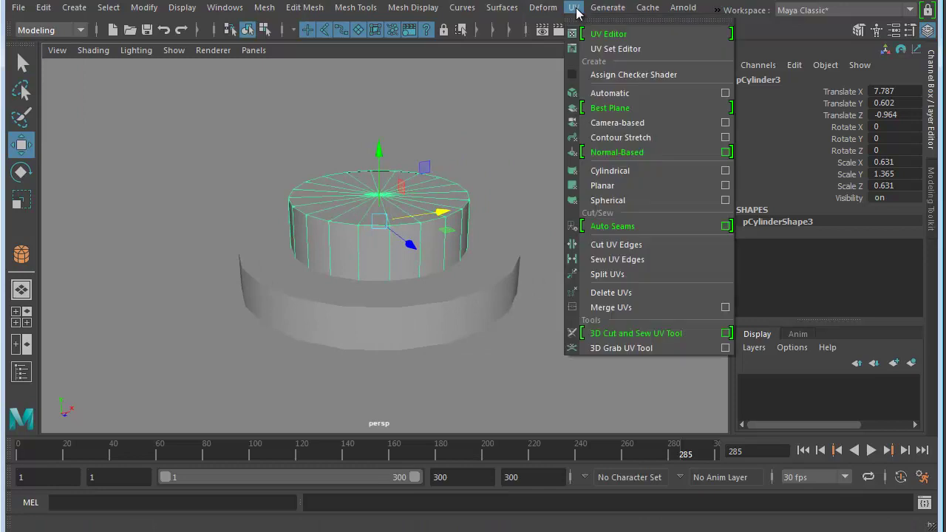
{"action": "left_click", "coordinate": [618, 35]}
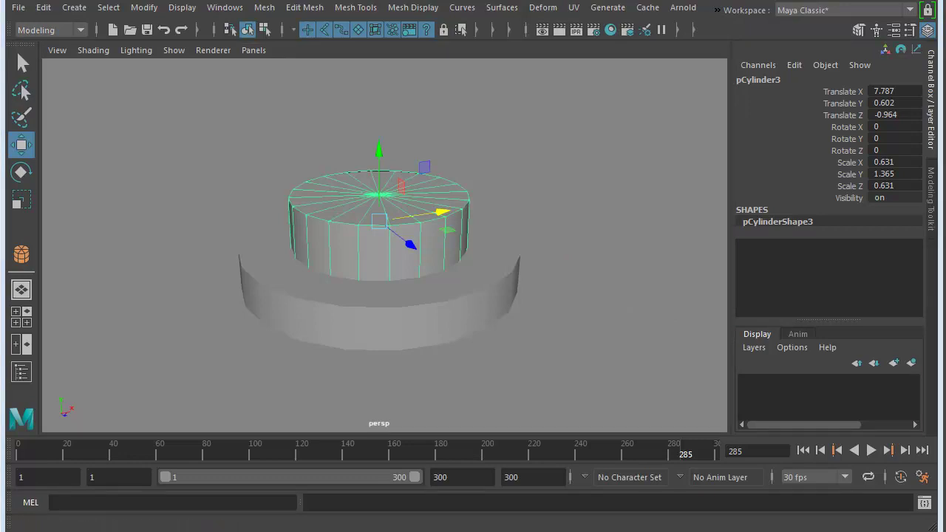
- Place the UV Editor as a floating window beside the perspective view and narrow it to fit the screen
{"action": "left_click_drag", "start_coordinate": [878, 150], "coordinate": [619, 25]}
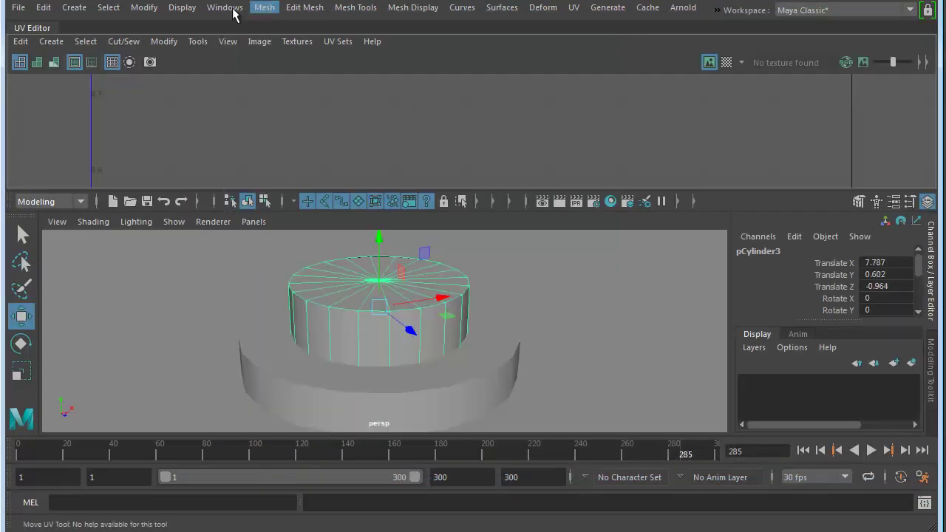
{"action": "left_click_drag", "start_coordinate": [22, 27], "coordinate": [405, 13]}
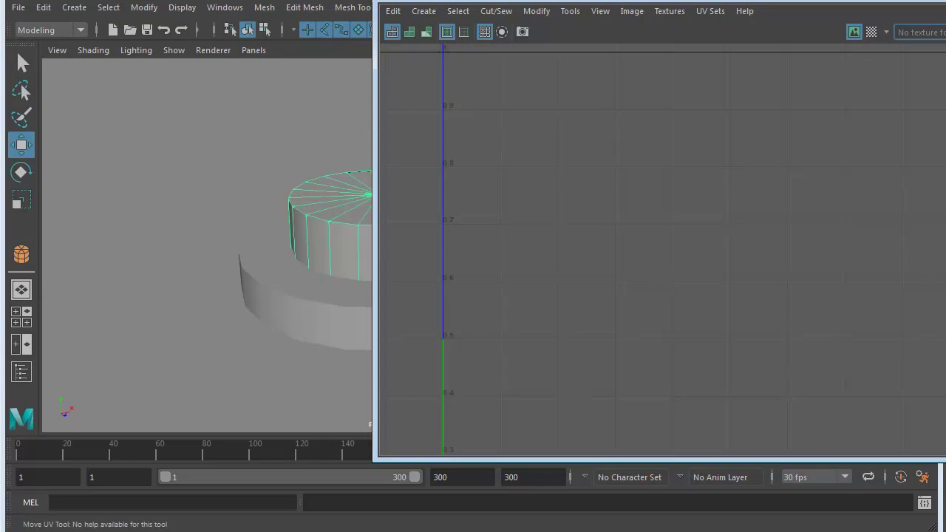
{"action": "left_click_drag", "start_coordinate": [945, 155], "coordinate": [907, 155]}
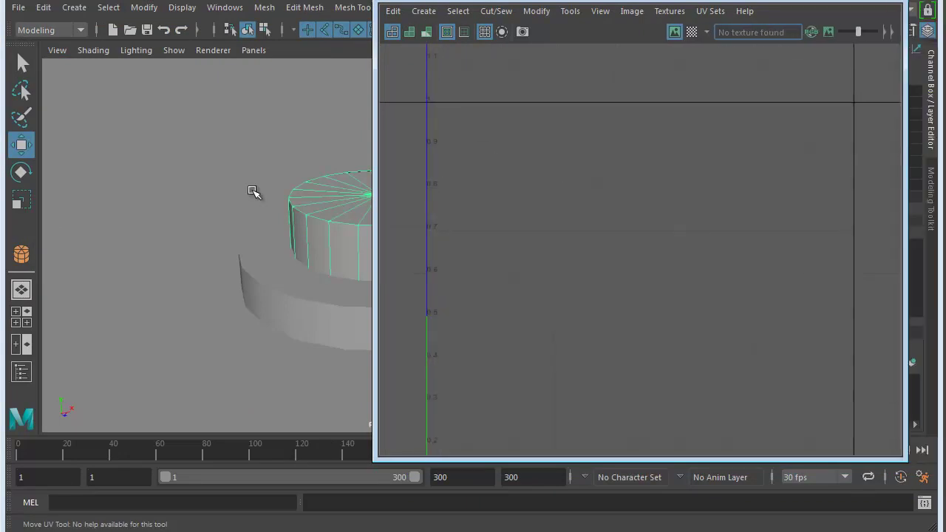
- Display the upper cylinder's UV shells in the UV Editor and examine their layout beside the model
{"action": "middle_click_drag", "start_coordinate": [241, 208], "coordinate": [116, 200], "text": "alt"}
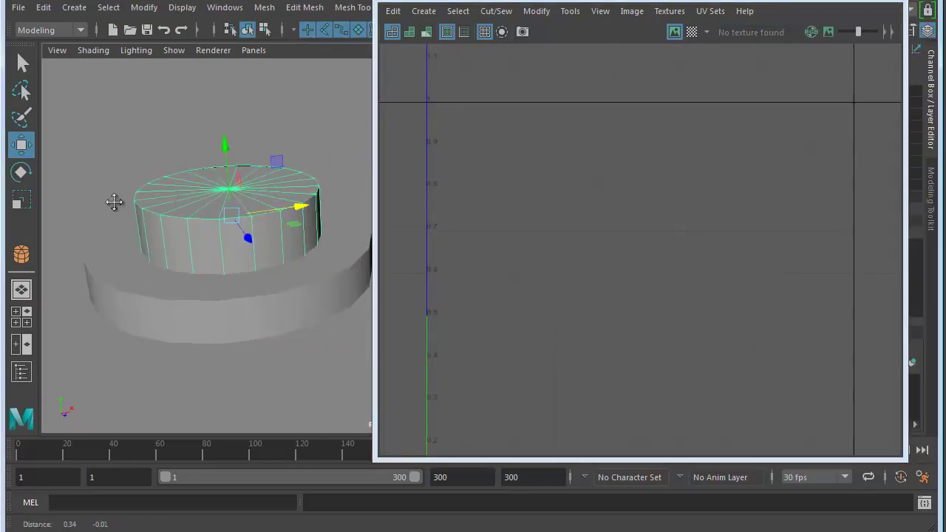
{"action": "left_click", "coordinate": [190, 207]}
{"action": "left_click", "coordinate": [675, 306]}
{"action": "scroll", "coordinate": [676, 306], "scroll_direction": "down", "scroll_amount": 2}
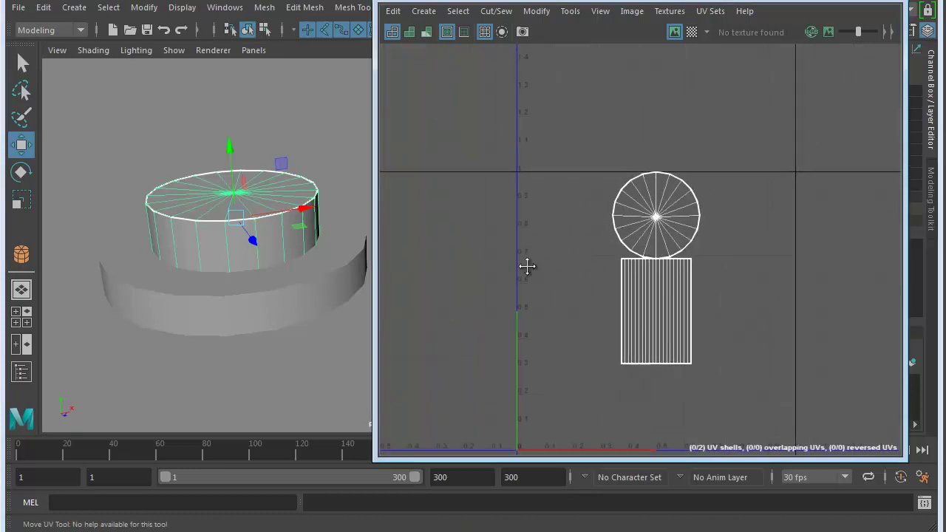
{"action": "middle_click_drag", "start_coordinate": [528, 281], "coordinate": [527, 251], "text": "alt"}
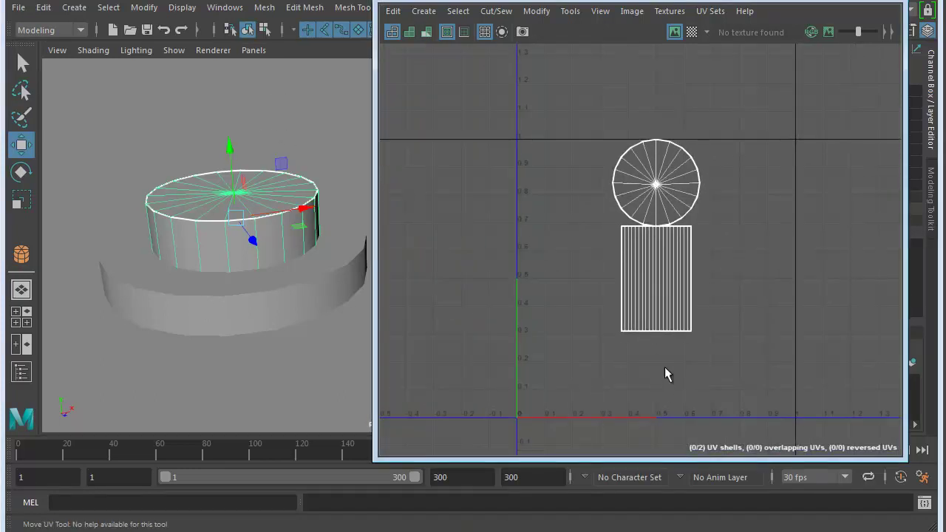
{"action": "scroll", "coordinate": [672, 355], "scroll_direction": "up", "scroll_amount": 2}
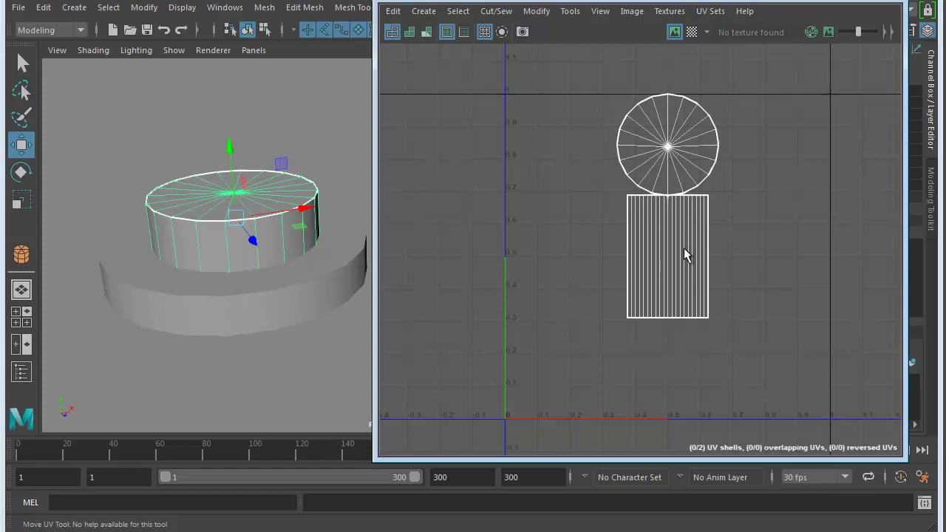
- Select the bottom row of UVs on the rectangular side shell and raise it to about 0.6 in V, shortening the shell
{"action": "right_click_drag", "start_coordinate": [669, 321], "coordinate": [730, 316]}
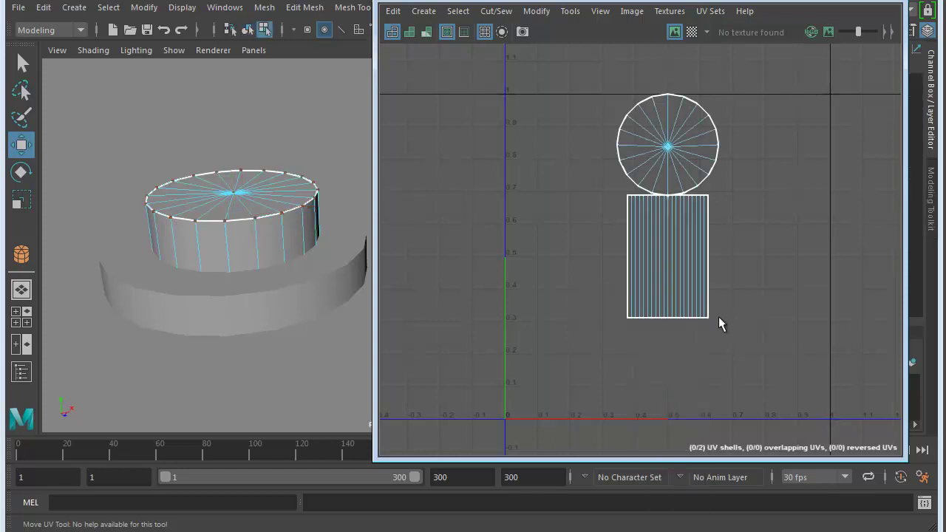
{"action": "left_click_drag", "start_coordinate": [747, 301], "coordinate": [616, 332]}
{"action": "left_click_drag", "start_coordinate": [668, 235], "coordinate": [667, 141]}
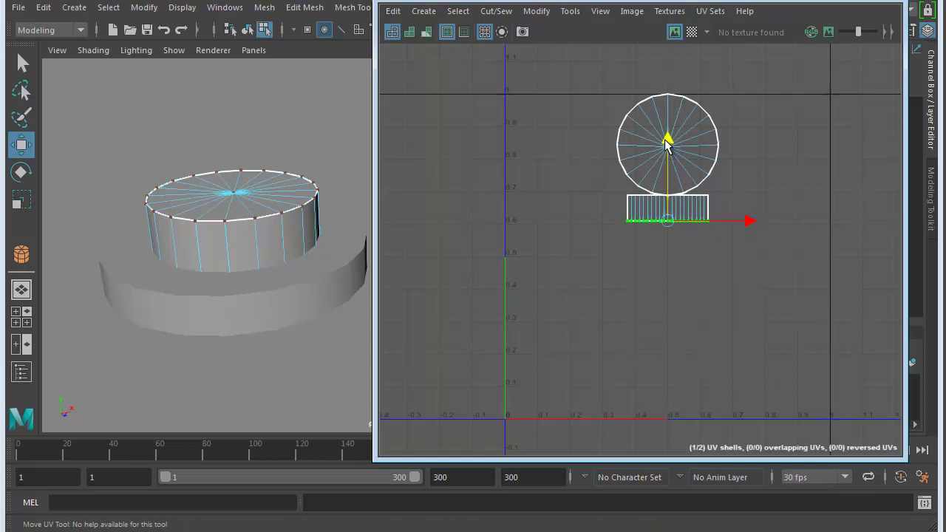
- Select the whole side shell by expanding a few of its UVs, and move it to the left of the circular cap shell
{"action": "right_click_drag", "start_coordinate": [618, 224], "coordinate": [728, 215], "text": "alt"}
{"action": "middle_click_drag", "start_coordinate": [729, 214], "coordinate": [705, 311], "text": "alt"}
{"action": "right_click_drag", "start_coordinate": [731, 236], "coordinate": [752, 244], "text": "alt"}
{"action": "middle_click_drag", "start_coordinate": [752, 243], "coordinate": [743, 278], "text": "alt"}
{"action": "left_click_drag", "start_coordinate": [745, 320], "coordinate": [730, 373]}
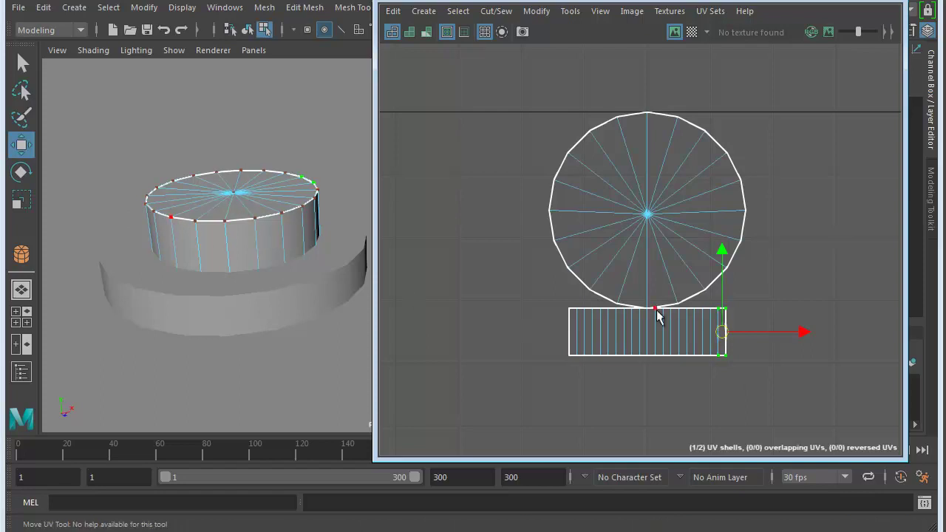
{"action": "right_click", "coordinate": [722, 334], "text": "shift"}
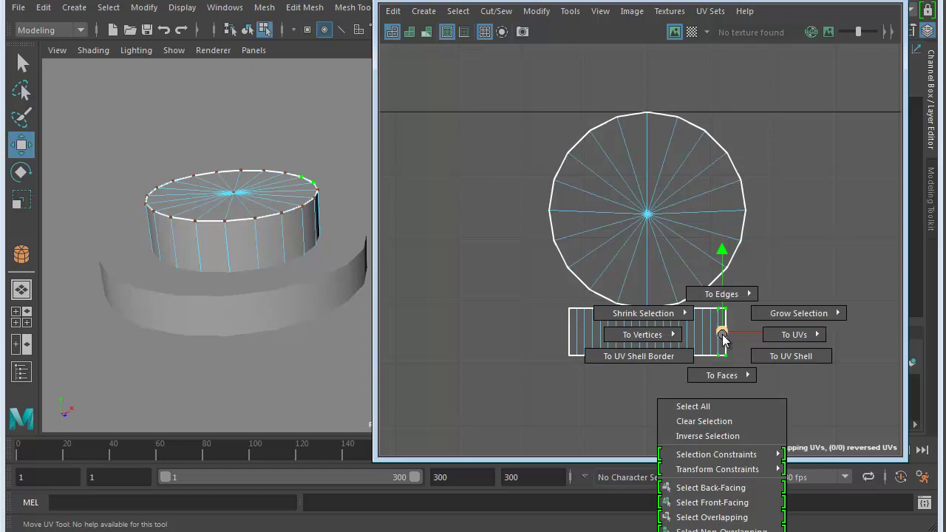
{"action": "left_click", "coordinate": [781, 359]}
{"action": "mouse_move", "coordinate": [645, 334]}
{"action": "left_mouse_down"}
{"action": "mouse_move", "coordinate": [602, 355]}
{"action": "mouse_move", "coordinate": [584, 347]}
{"action": "mouse_move", "coordinate": [654, 346]}
{"action": "left_mouse_up"}
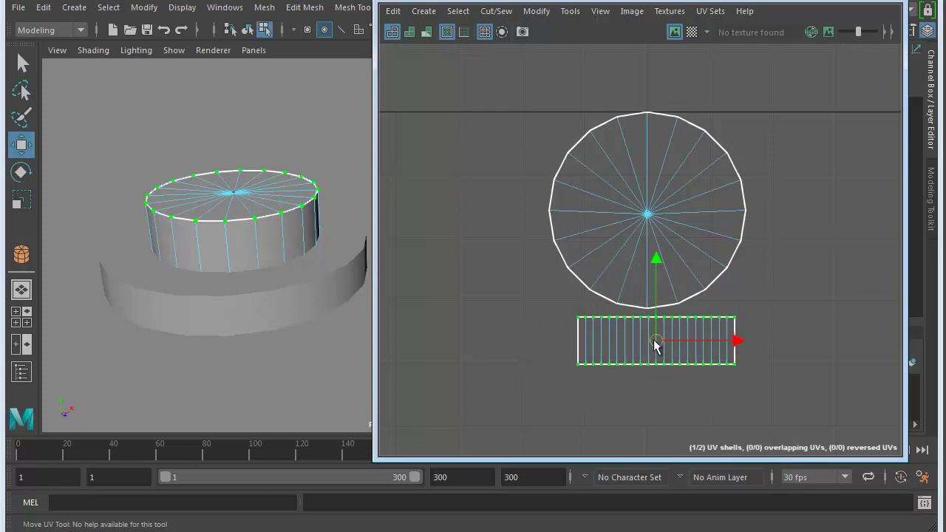
{"action": "left_click_drag", "start_coordinate": [656, 347], "coordinate": [466, 217]}
- Examine the arrangement of the side and cap shells within the 0 to 1 UV tile
{"action": "middle_click_drag", "start_coordinate": [465, 216], "coordinate": [606, 261], "text": "alt"}
{"action": "scroll", "coordinate": [606, 261], "scroll_direction": "down", "scroll_amount": 2}
{"action": "middle_click_drag", "start_coordinate": [544, 253], "coordinate": [549, 251], "text": "alt"}
{"action": "scroll", "coordinate": [549, 251], "scroll_direction": "up", "scroll_amount": 3}
{"action": "middle_click_drag", "start_coordinate": [760, 266], "coordinate": [574, 186], "text": "alt"}
{"action": "scroll", "coordinate": [687, 269], "scroll_direction": "down", "scroll_amount": 5}
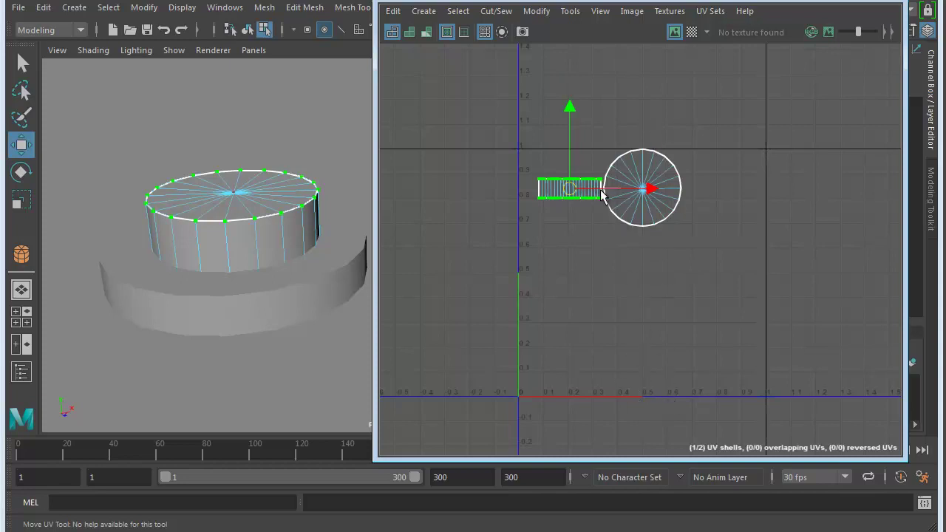
{"action": "right_click_drag", "start_coordinate": [633, 217], "coordinate": [749, 285], "text": "alt"}
{"action": "middle_click_drag", "start_coordinate": [750, 285], "coordinate": [656, 309], "text": "alt"}
{"action": "right_click_drag", "start_coordinate": [656, 308], "coordinate": [654, 261], "text": "alt"}
{"action": "middle_click_drag", "start_coordinate": [655, 262], "coordinate": [606, 214], "text": "alt"}
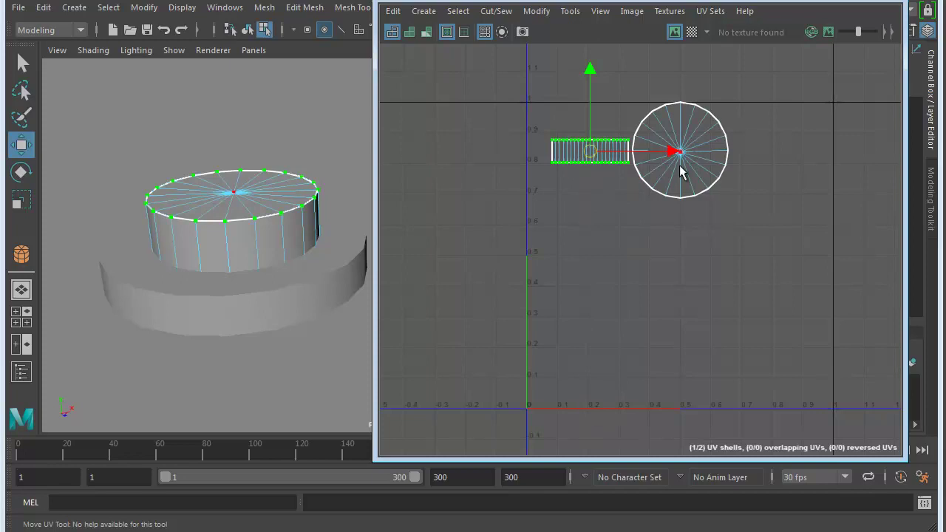
- Scale the circular cap shell down to roughly the side shell's height and place it against that shell's right end
{"action": "middle_click_drag", "start_coordinate": [512, 154], "coordinate": [515, 254], "text": "alt"}
{"action": "right_click_drag", "start_coordinate": [515, 253], "coordinate": [681, 229], "text": "alt"}
{"action": "left_click_drag", "start_coordinate": [861, 139], "coordinate": [675, 362]}
{"action": "left_click_drag", "start_coordinate": [666, 364], "coordinate": [666, 363]}
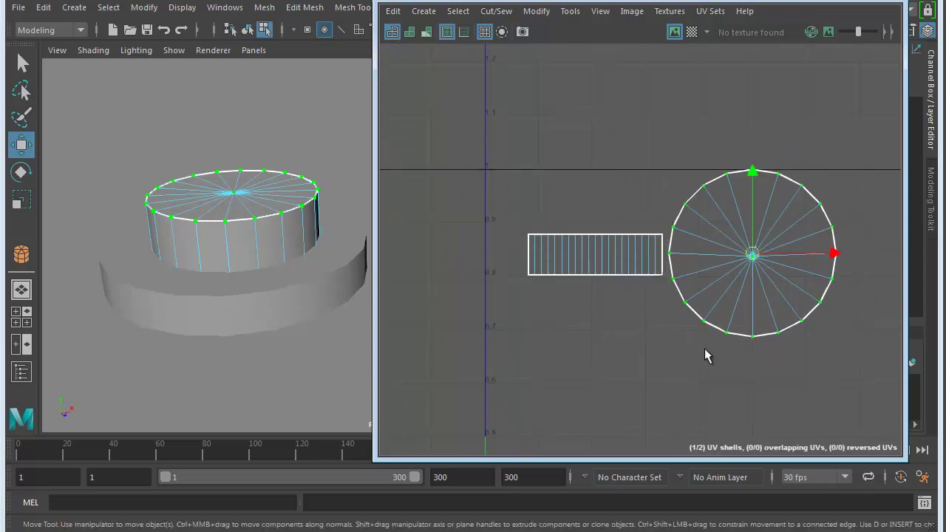
{"action": "key", "text": "r"}
{"action": "left_click_drag", "start_coordinate": [752, 255], "coordinate": [693, 249]}
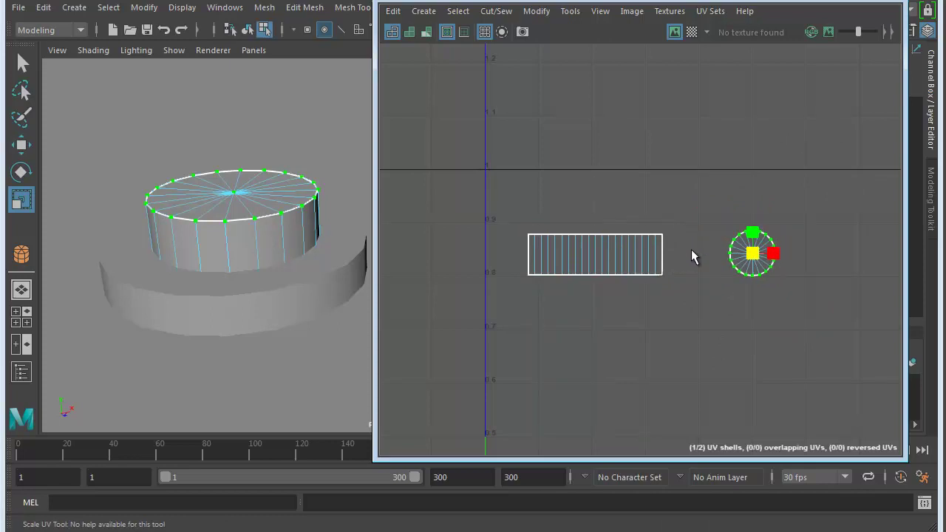
{"action": "key", "text": "w"}
{"action": "left_click_drag", "start_coordinate": [752, 253], "coordinate": [688, 255]}
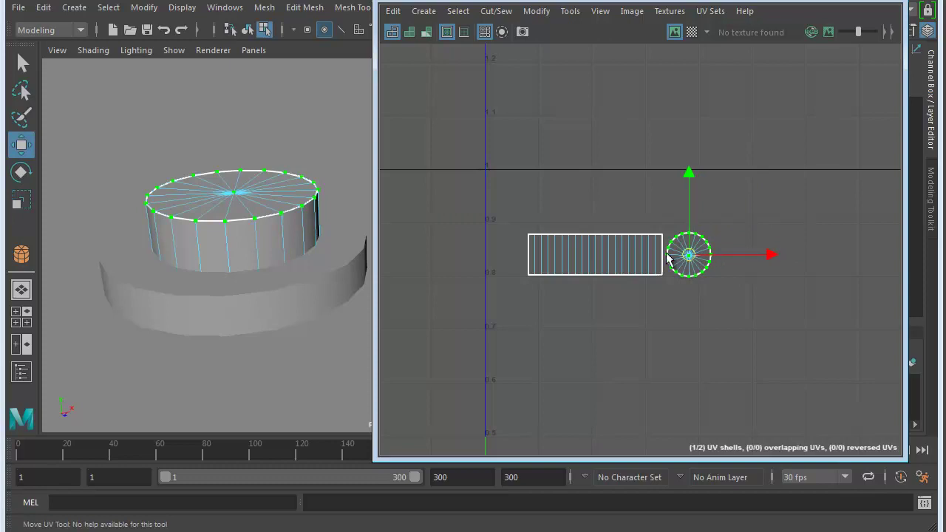
- Select both UV shells and scale them down together to about half their size
{"action": "left_click_drag", "start_coordinate": [662, 293], "coordinate": [700, 297]}
{"action": "key", "text": "r"}
{"action": "mouse_move", "coordinate": [619, 255]}
{"action": "left_mouse_down"}
{"action": "mouse_move", "coordinate": [591, 257]}
{"action": "mouse_move", "coordinate": [612, 264]}
{"action": "left_mouse_up"}
{"action": "key", "text": "w"}
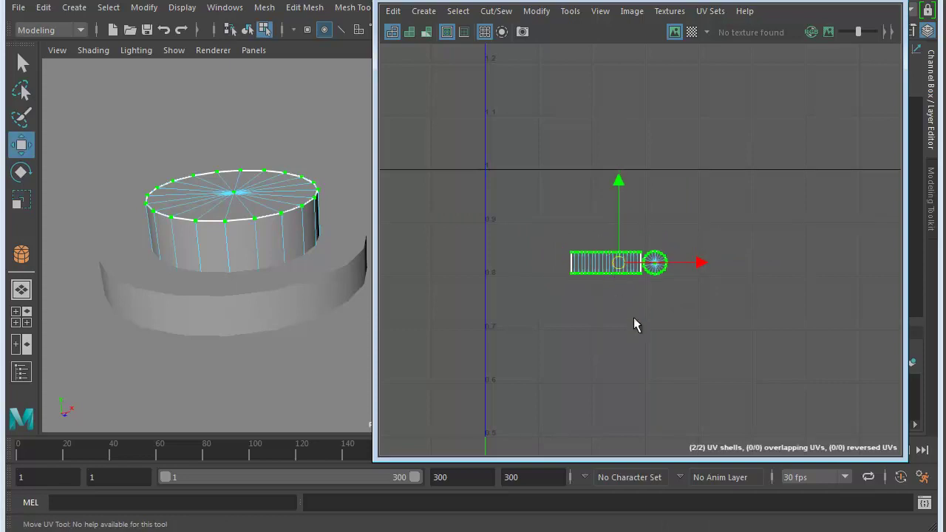
- Move both shells to the bottom centre of the UV tile, around U 0.5 and just above the U axis
{"action": "scroll", "coordinate": [576, 309], "scroll_direction": "down", "scroll_amount": 3}
{"action": "middle_click_drag", "start_coordinate": [576, 309], "coordinate": [591, 180], "text": "alt"}
{"action": "scroll", "coordinate": [578, 259], "scroll_direction": "down", "scroll_amount": 2}
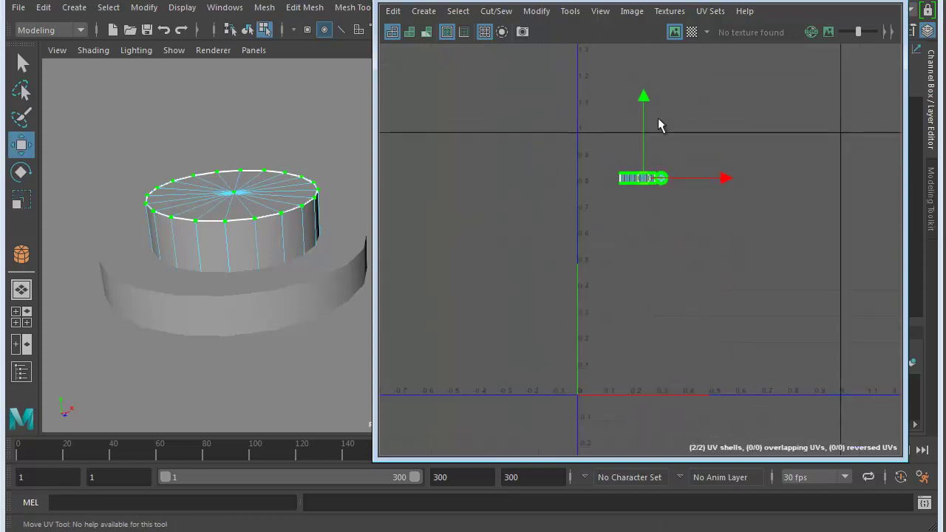
{"action": "left_click_drag", "start_coordinate": [640, 97], "coordinate": [660, 306]}
{"action": "left_click_drag", "start_coordinate": [718, 382], "coordinate": [783, 384]}
{"action": "middle_click_drag", "start_coordinate": [783, 384], "coordinate": [665, 289], "text": "alt"}
{"action": "scroll", "coordinate": [594, 303], "scroll_direction": "up", "scroll_amount": 2}
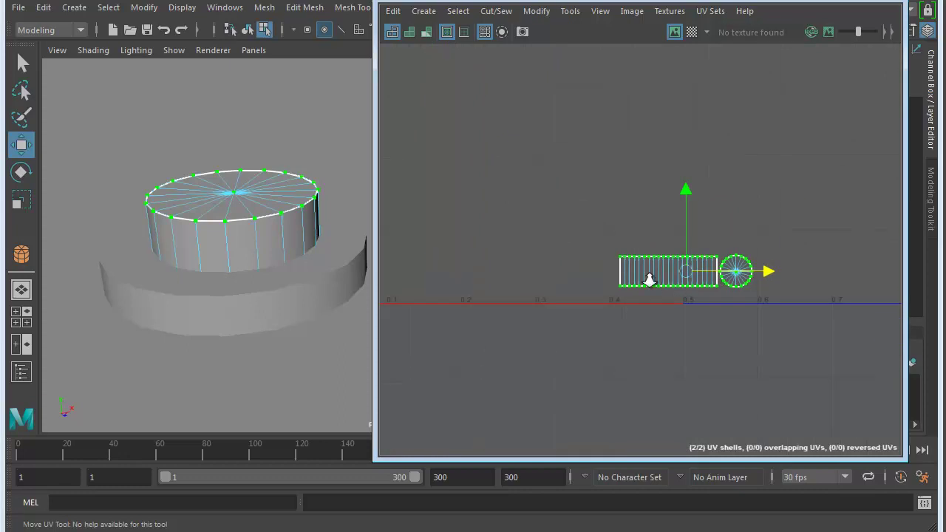
- Scale both shells slightly smaller and lower them closer to the U axis at the tile's bottom centre
{"action": "scroll", "coordinate": [707, 312], "scroll_direction": "up", "scroll_amount": 2}
{"action": "key", "text": "r"}
{"action": "left_click_drag", "start_coordinate": [699, 268], "coordinate": [688, 262]}
{"action": "key", "text": "w"}
{"action": "left_click_drag", "start_coordinate": [699, 193], "coordinate": [698, 208]}
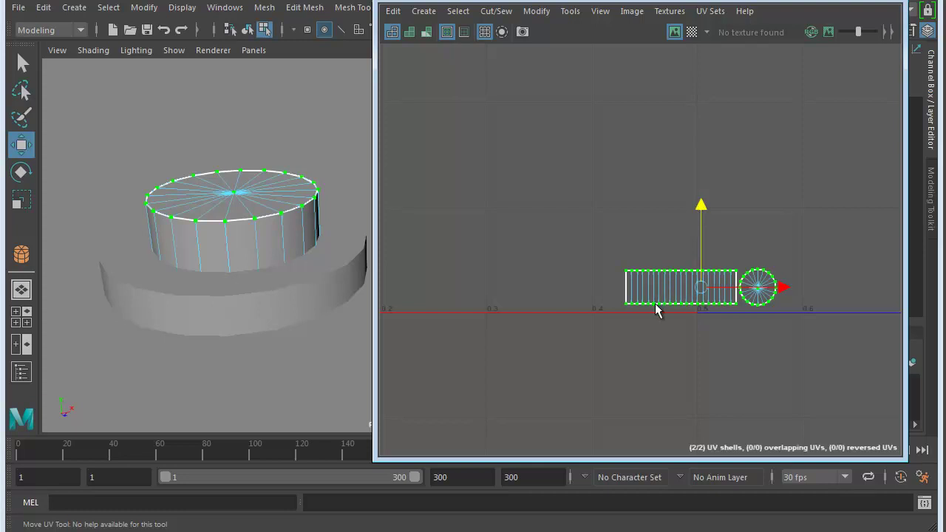
{"action": "scroll", "coordinate": [731, 324], "scroll_direction": "down", "scroll_amount": 1}
{"action": "left_click_drag", "start_coordinate": [704, 205], "coordinate": [703, 208]}
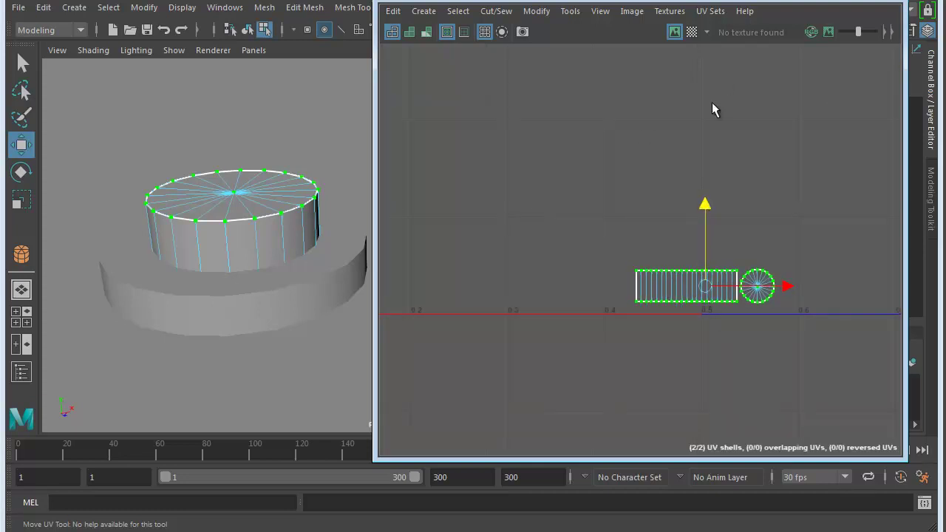
- Close the UV Editor and return the upper cylinder to object mode in the perspective view
{"action": "middle_click_drag", "start_coordinate": [712, 105], "coordinate": [725, 164], "text": "alt"}
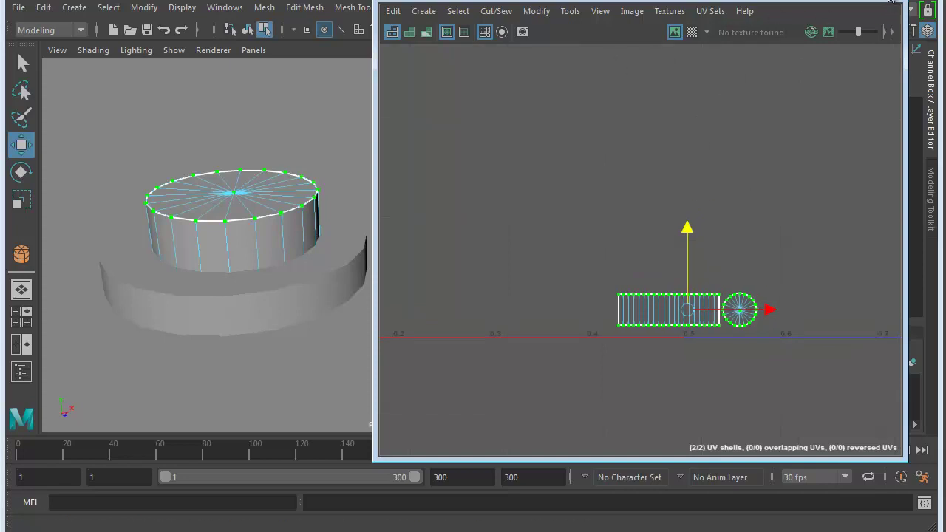
{"action": "left_click", "coordinate": [888, 3]}
{"action": "right_click_drag", "start_coordinate": [240, 197], "coordinate": [270, 189]}
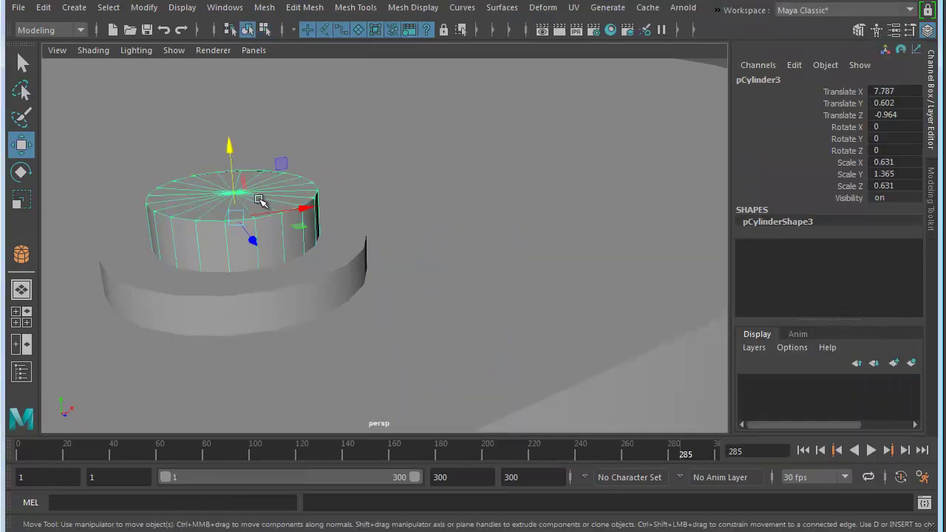
{"action": "right_click_drag", "start_coordinate": [513, 245], "coordinate": [421, 220], "text": "alt"}
{"action": "left_click_drag", "start_coordinate": [421, 220], "coordinate": [456, 235], "text": "alt"}
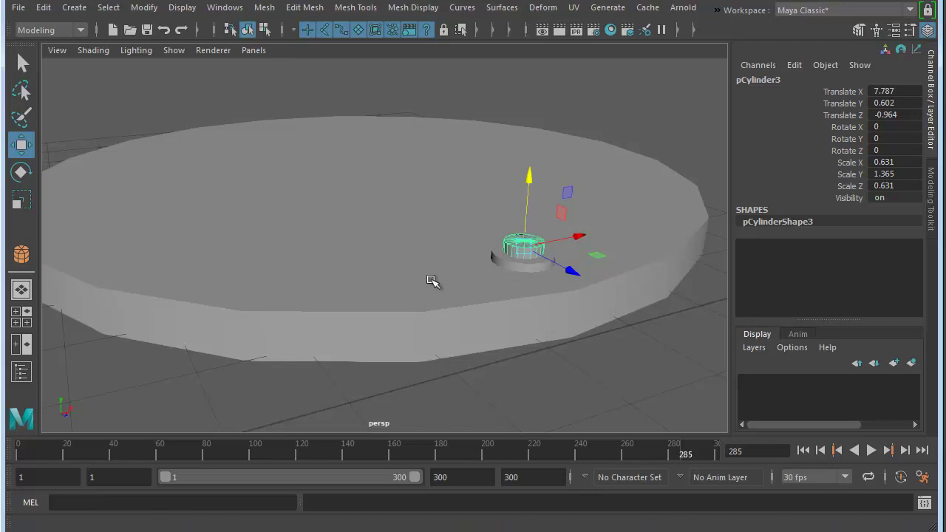
{"action": "scroll", "coordinate": [460, 276], "scroll_direction": "up", "scroll_amount": 4}
{"action": "mouse_move", "coordinate": [481, 270]}
{"action": "right_mouse_down", "text": "alt"}
{"action": "mouse_move", "coordinate": [363, 247]}
{"action": "mouse_move", "coordinate": [507, 246]}
{"action": "mouse_move", "coordinate": [495, 259]}
{"action": "right_mouse_up", "text": "alt"}
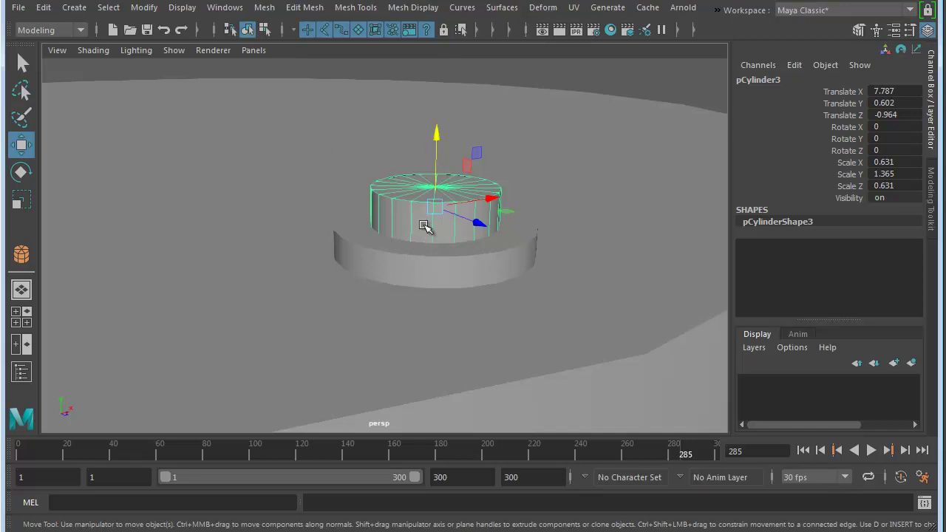
- Rename group1 to Light_group in the Outliner and close the Outliner
{"action": "left_click", "coordinate": [218, 9]}
{"action": "mouse_move", "coordinate": [267, 137]}
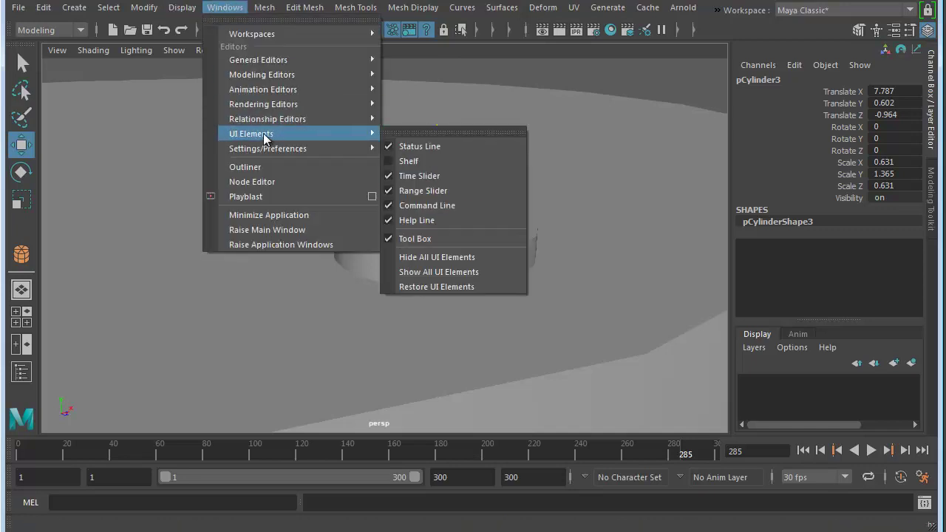
{"action": "left_click", "coordinate": [255, 168]}
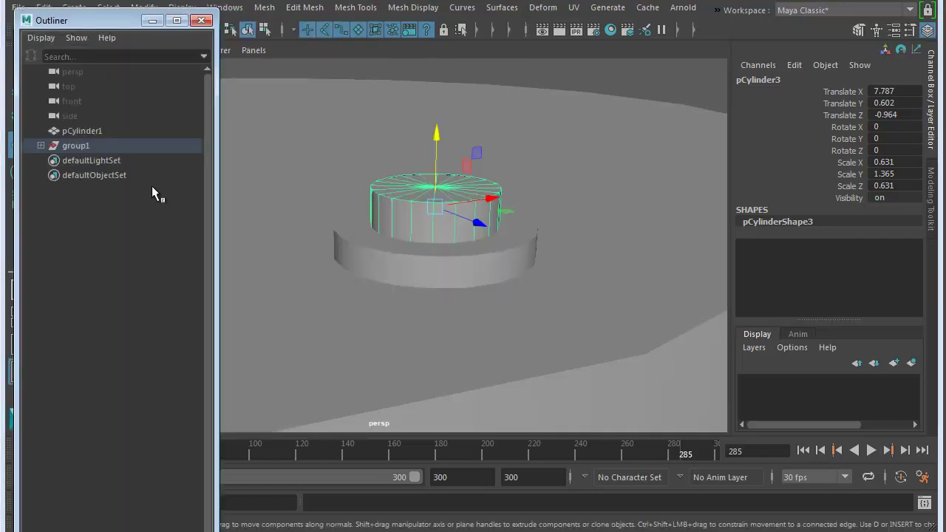
{"action": "left_click", "coordinate": [77, 146]}
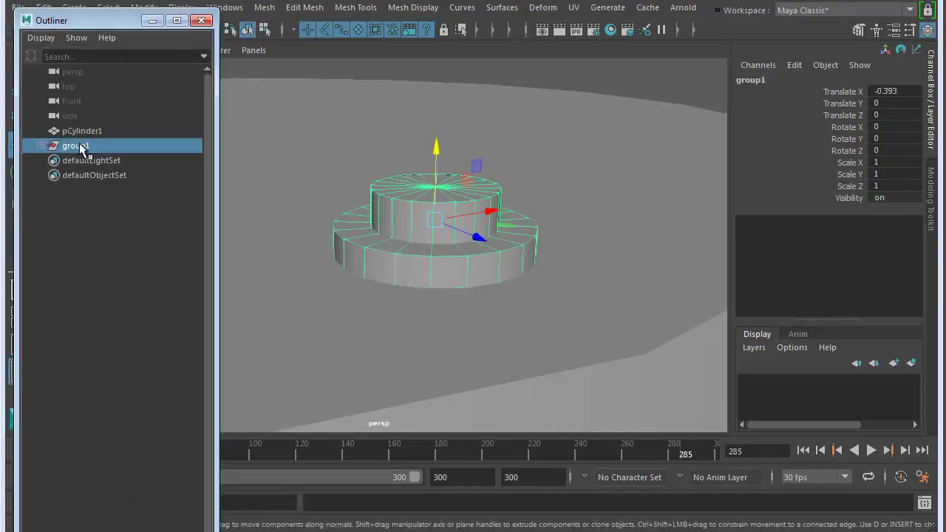
{"action": "double_click", "coordinate": [78, 145]}
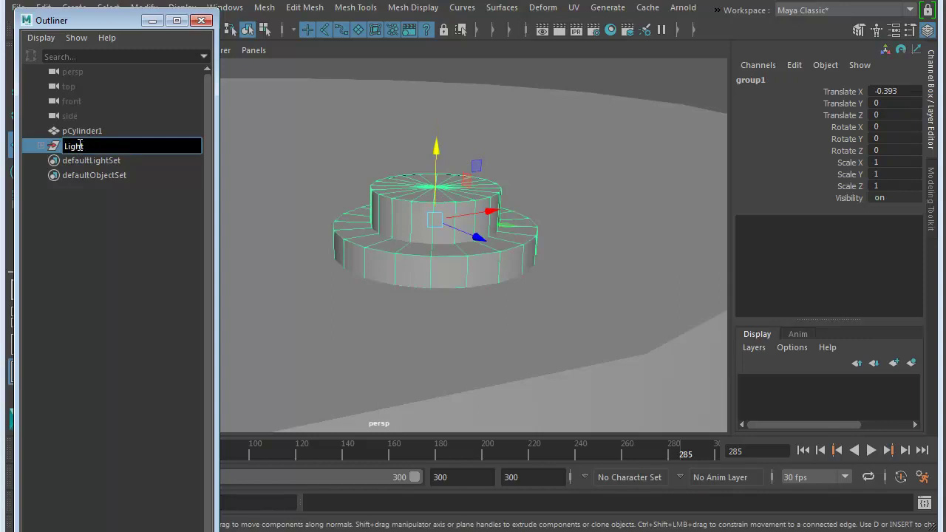
{"action": "type", "text": "Light_grouipo"}
{"action": "key", "text": "Return"}
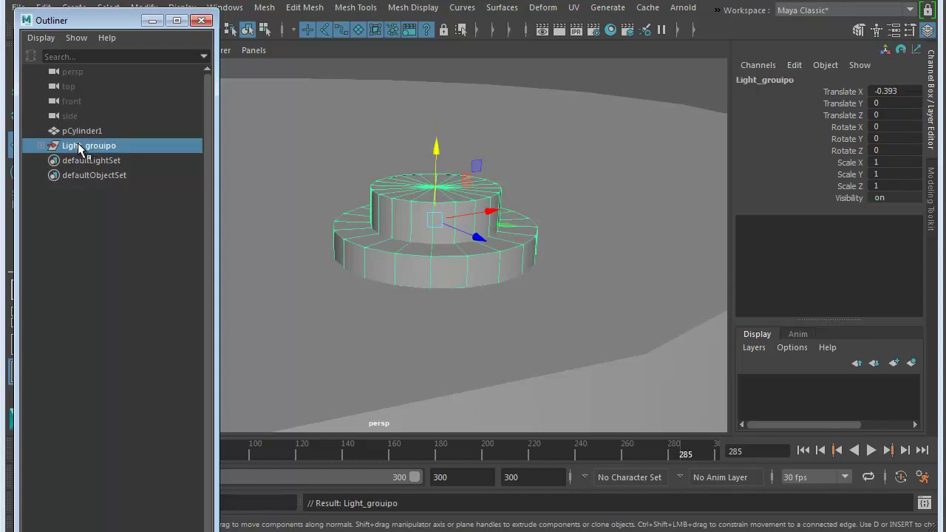
{"action": "double_click", "coordinate": [120, 147]}
{"action": "left_click", "coordinate": [123, 146]}
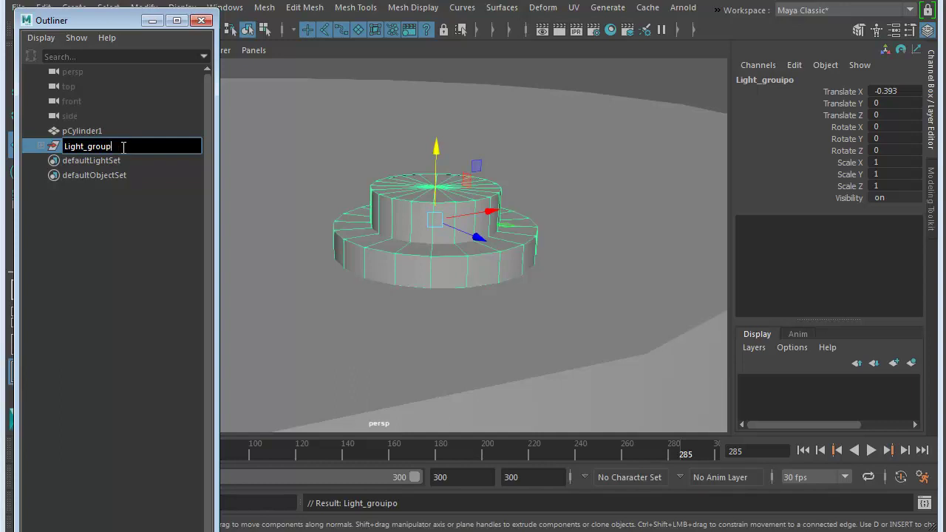
{"action": "key", "text": "Return"}
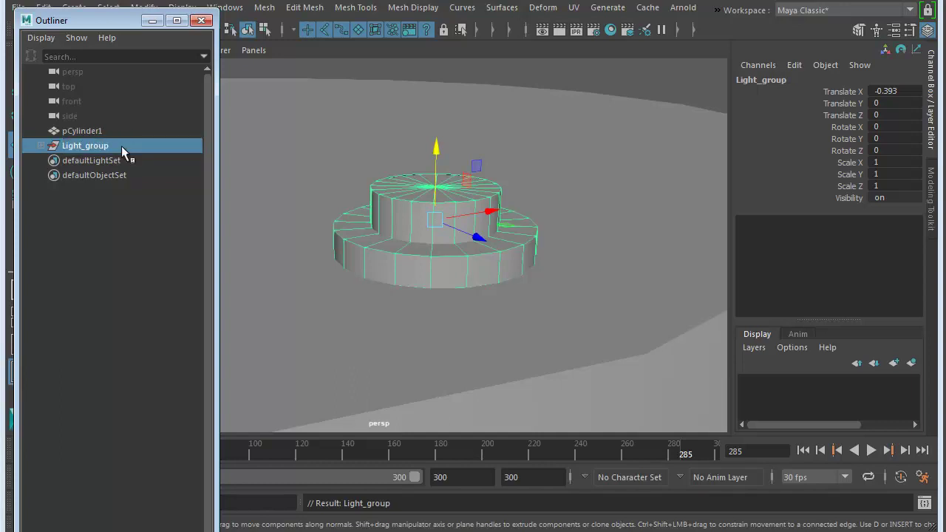
{"action": "left_click", "coordinate": [201, 20]}
- In the top view, move Light_group's pivot along Z to the centre of the large disc
{"action": "right_click_drag", "start_coordinate": [397, 348], "coordinate": [481, 317], "text": "alt"}
{"action": "key", "text": "space"}
{"action": "key", "text": "space"}
{"action": "right_click_drag", "start_coordinate": [377, 144], "coordinate": [610, 219], "text": "alt"}
{"action": "middle_click_drag", "start_coordinate": [611, 220], "coordinate": [513, 165], "text": "alt"}
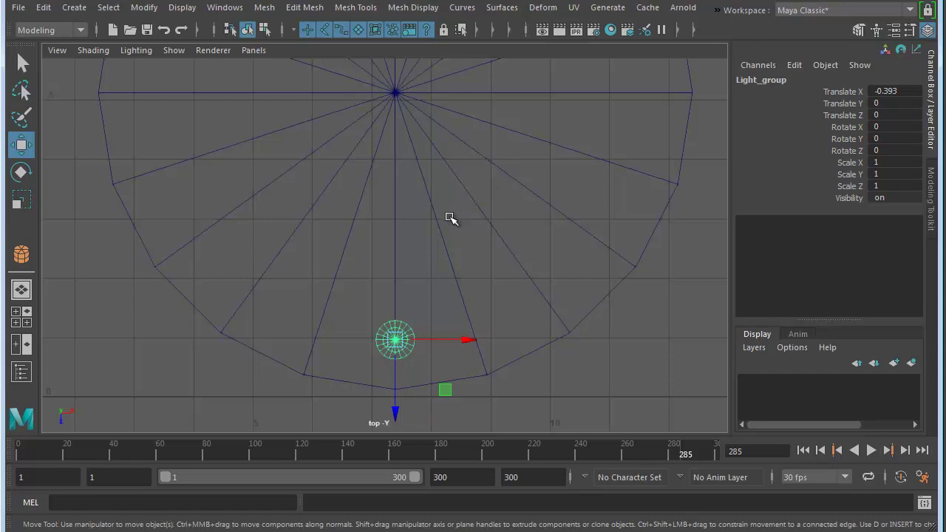
{"action": "key", "text": "d"}
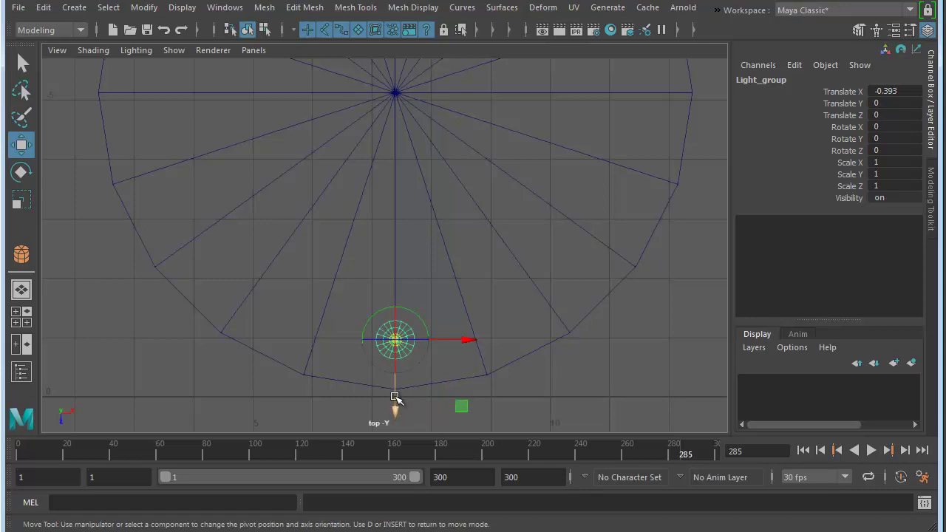
{"action": "left_click_drag", "start_coordinate": [395, 403], "coordinate": [403, 115]}
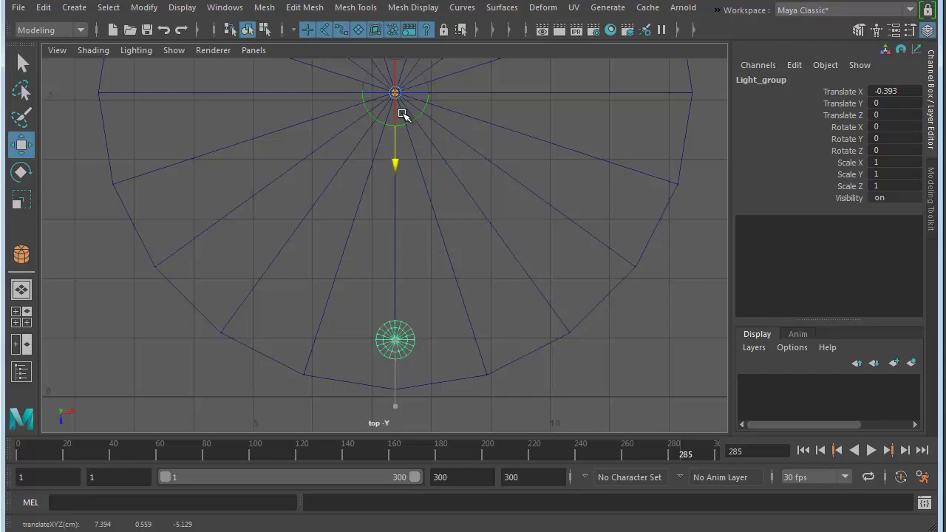
{"action": "scroll", "coordinate": [430, 273], "scroll_direction": "down", "scroll_amount": 3}
{"action": "scroll", "coordinate": [458, 310], "scroll_direction": "down", "scroll_amount": 2}
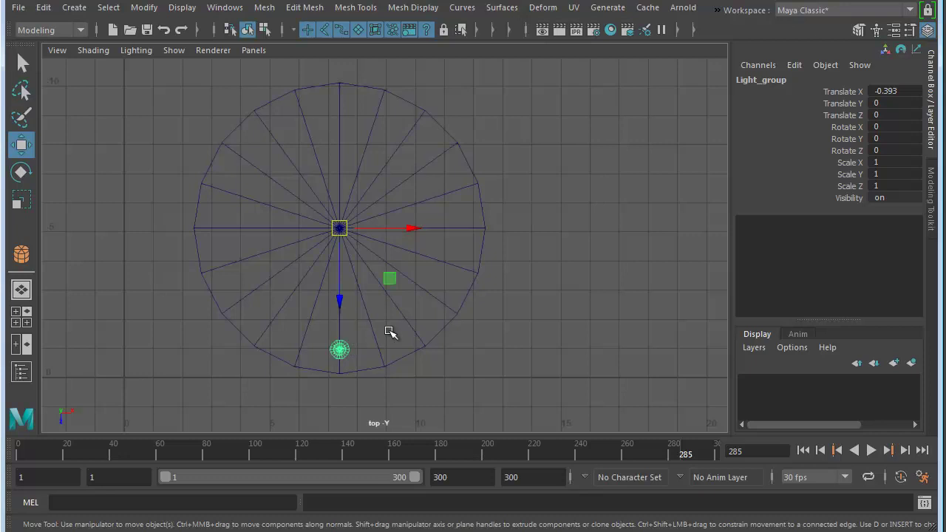
- Open the Duplicate Special options for Light_group, reset the settings to their defaults and enlarge the window to show every option
{"action": "scroll", "coordinate": [443, 325], "scroll_direction": "up", "scroll_amount": 3}
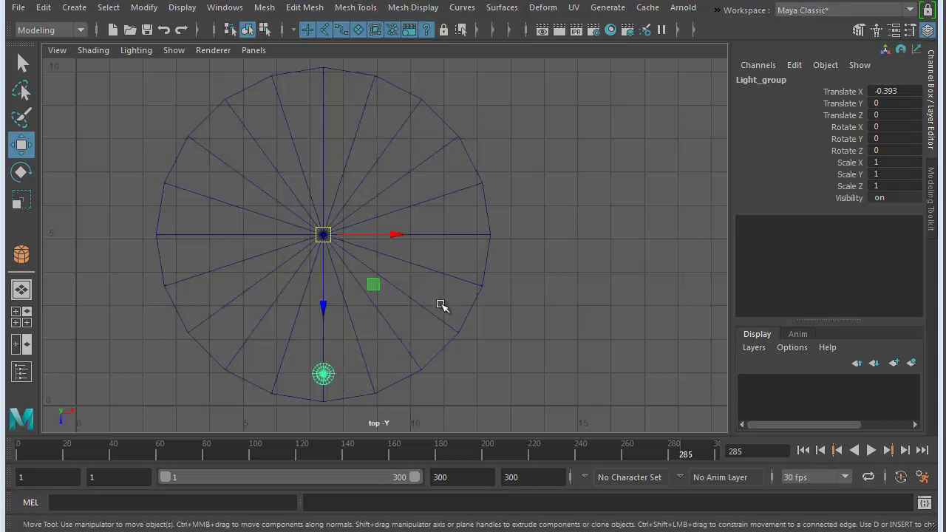
{"action": "left_click", "coordinate": [43, 7]}
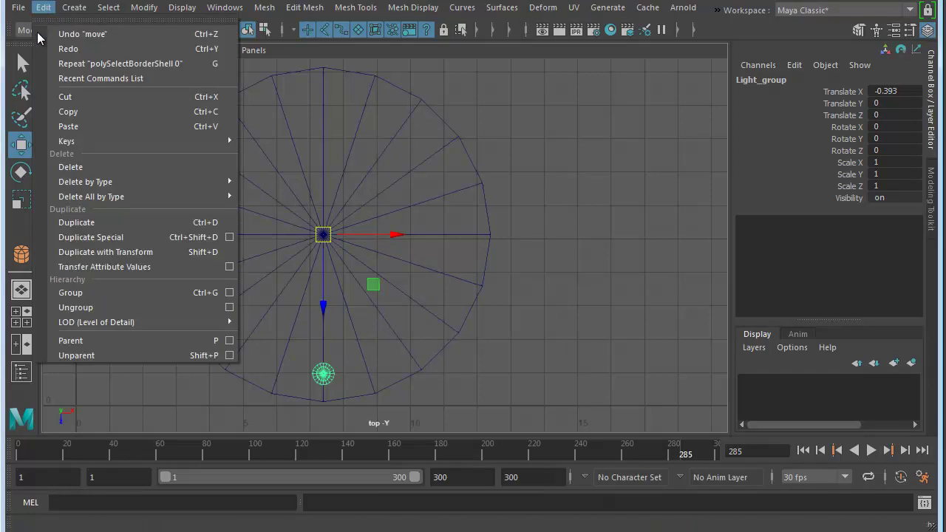
{"action": "left_click", "coordinate": [229, 237]}
{"action": "left_click_drag", "start_coordinate": [292, 44], "coordinate": [669, 34]}
{"action": "left_click", "coordinate": [453, 54]}
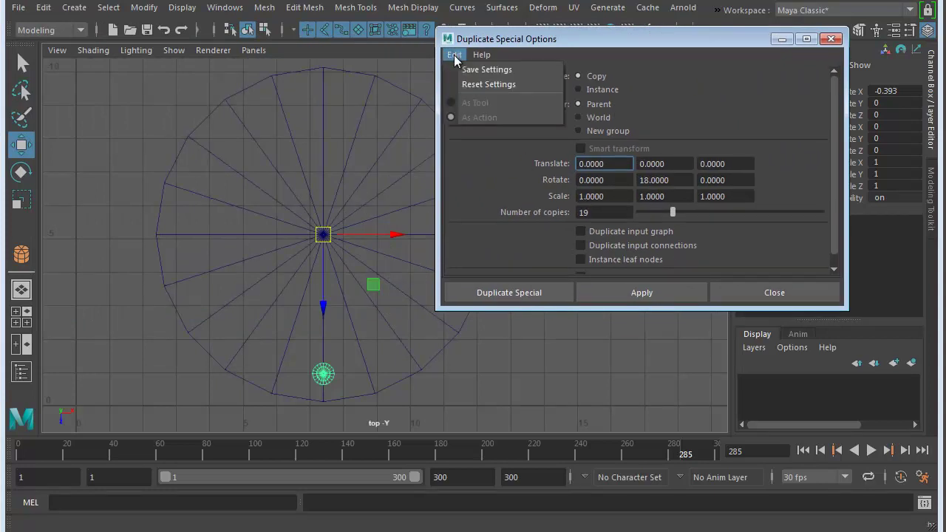
{"action": "left_click", "coordinate": [509, 84]}
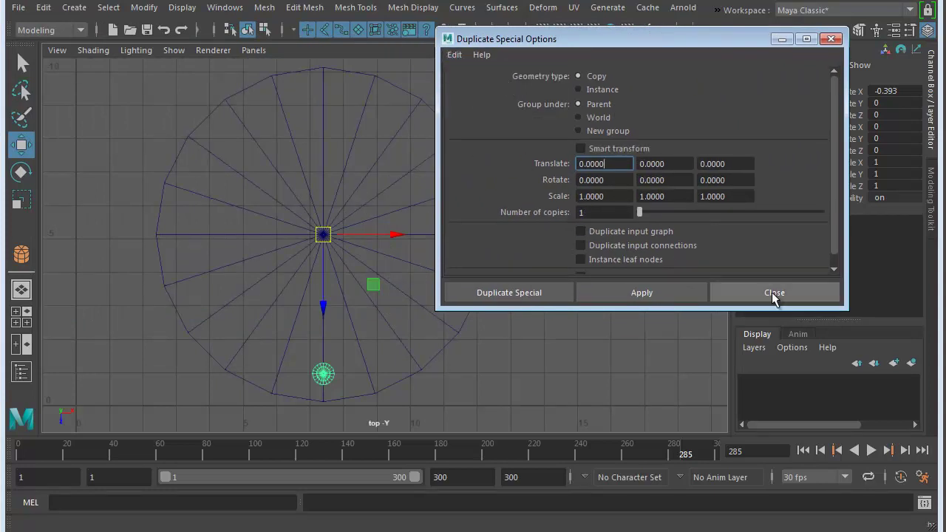
{"action": "left_click_drag", "start_coordinate": [847, 308], "coordinate": [866, 382]}
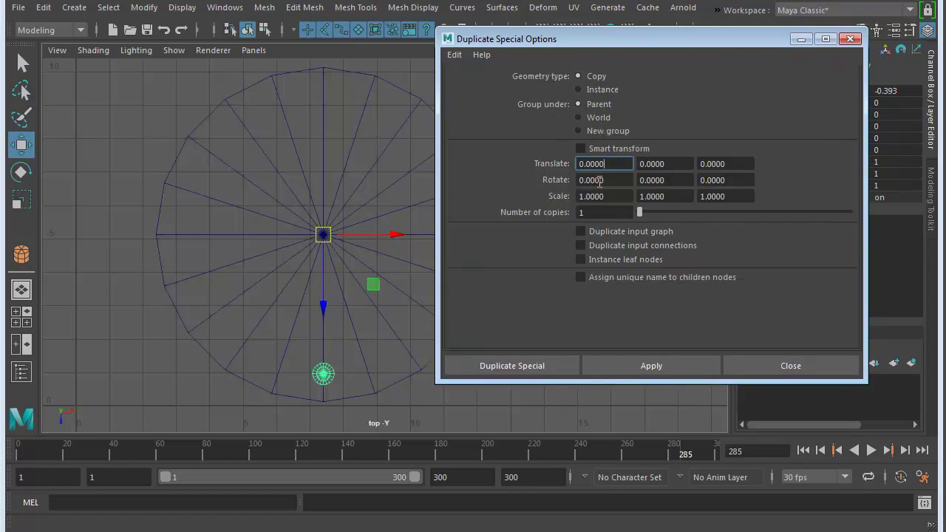
- Duplicate Light_group with Duplicate Special, using a Y rotation of 18 and 19 copies, to form a ring around the disc
{"action": "left_click", "coordinate": [667, 181]}
{"action": "left_click_drag", "start_coordinate": [667, 181], "coordinate": [634, 178]}
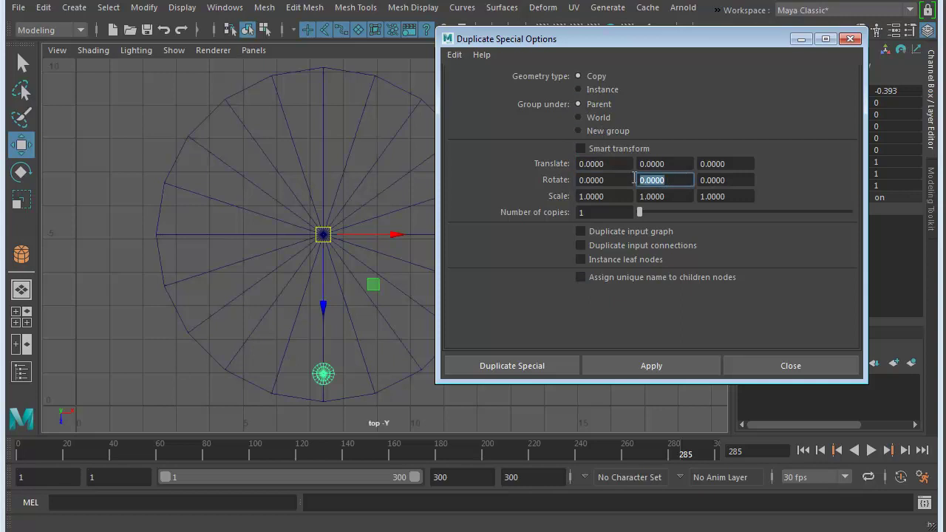
{"action": "type", "text": "18"}
{"action": "left_click", "coordinate": [669, 195]}
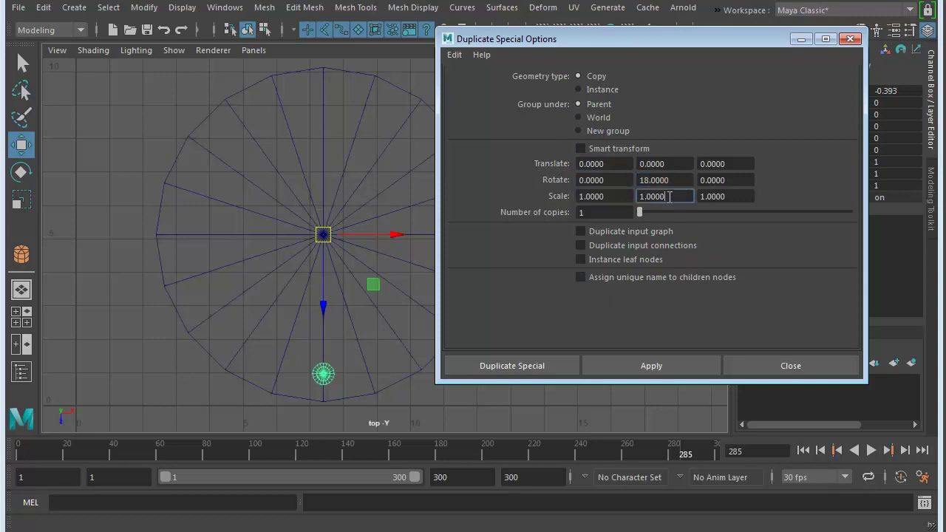
{"action": "left_click", "coordinate": [609, 214]}
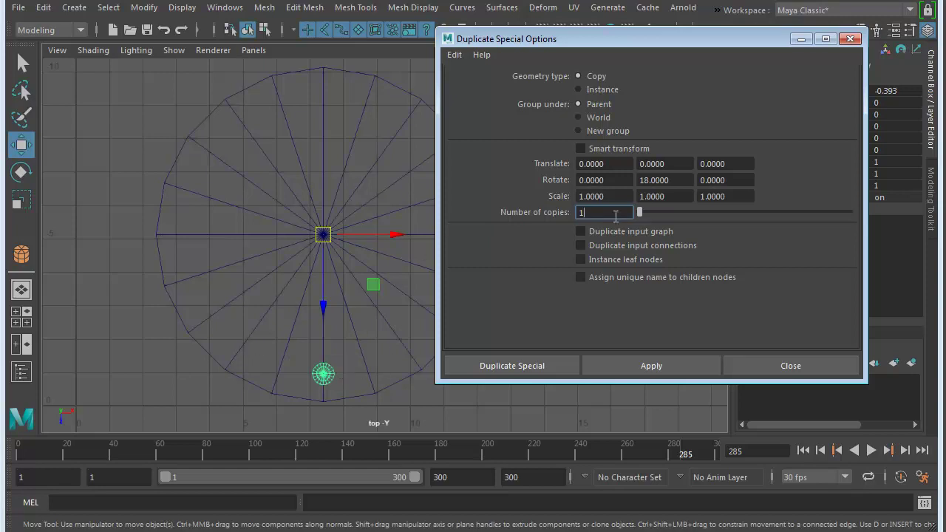
{"action": "type", "text": "19"}
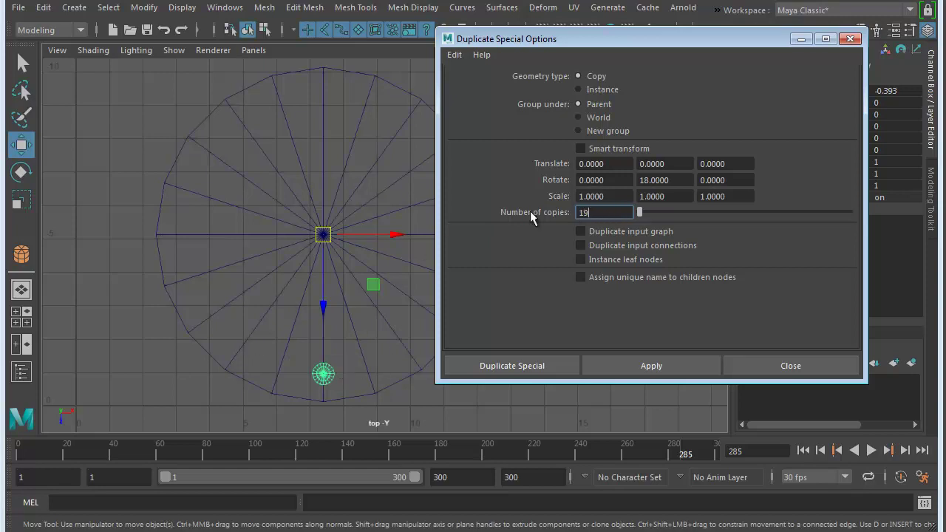
{"action": "left_click", "coordinate": [527, 367]}
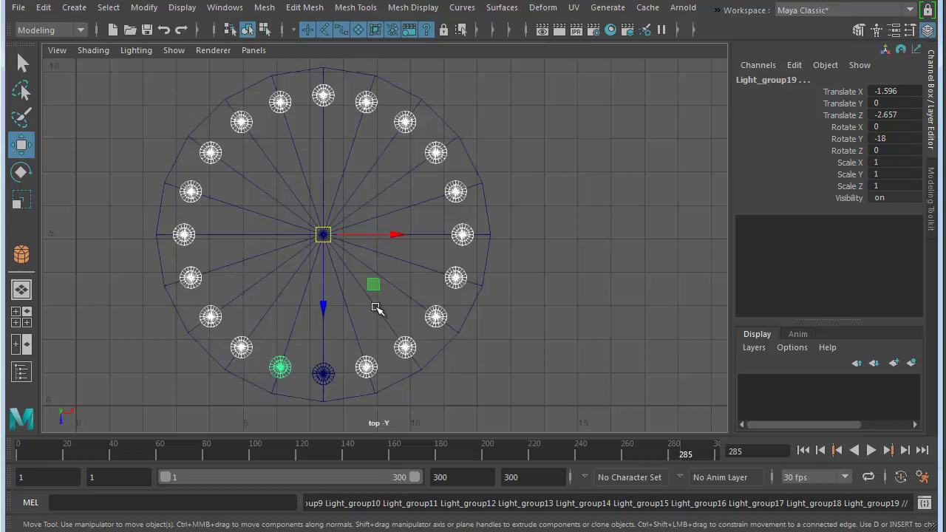
- Return to the perspective view, clear the selection of the duplicated lights and activate the Select tool
{"action": "key", "text": "space"}
{"action": "key", "text": "space"}
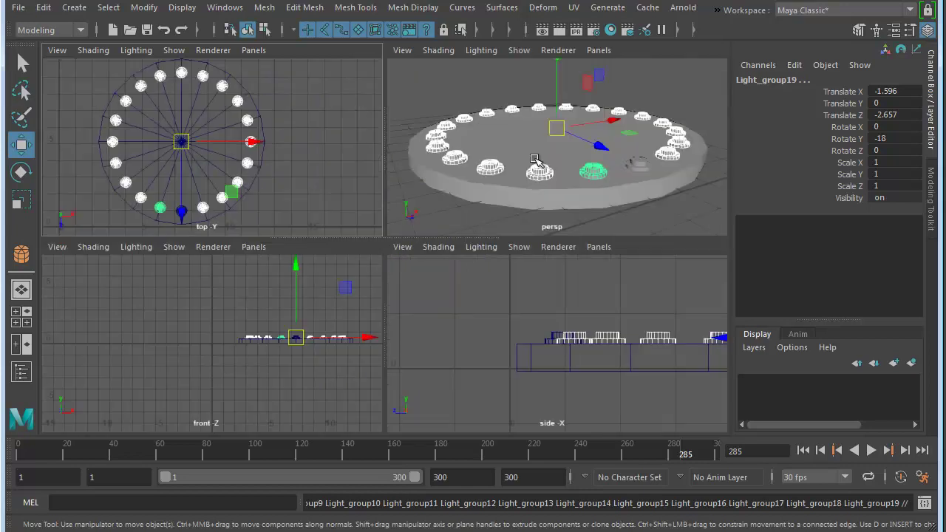
{"action": "left_click_drag", "start_coordinate": [413, 265], "coordinate": [381, 253], "text": "alt"}
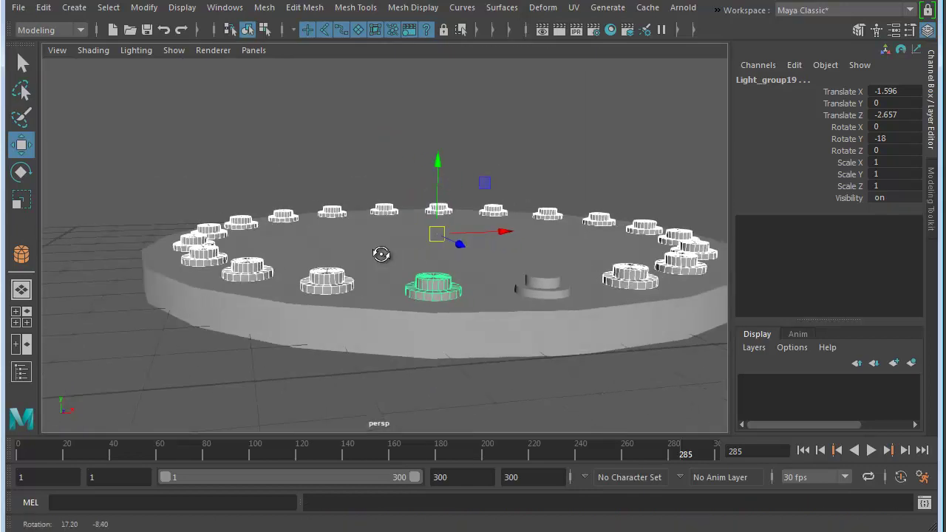
{"action": "left_click", "coordinate": [513, 150]}
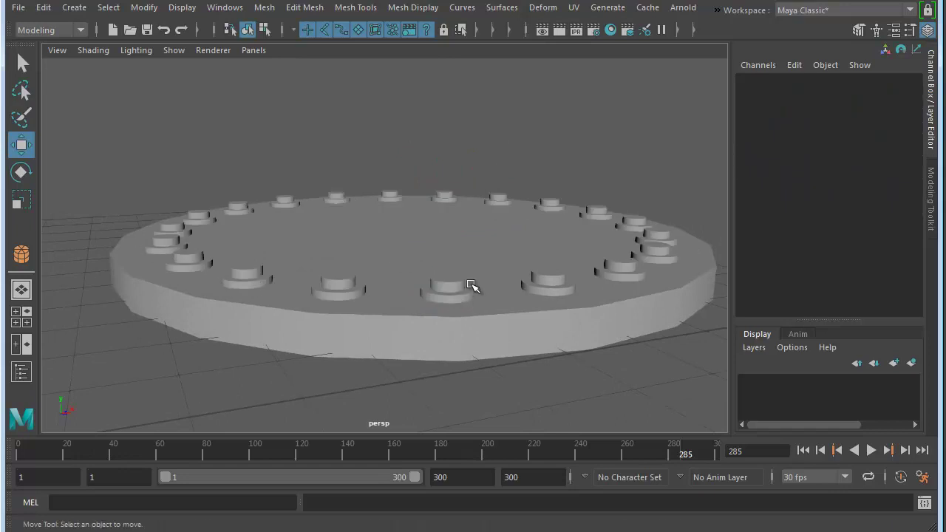
{"action": "key", "text": "q"}
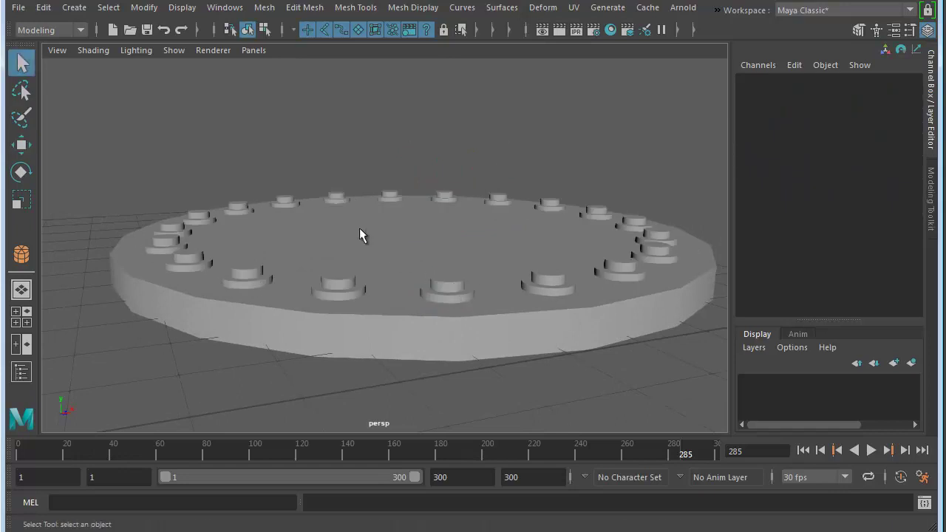
- Select the upper cylinder of the original light and open the UV Editor, placing its window beside the ring of lights
{"action": "left_click", "coordinate": [450, 290]}
{"action": "left_click", "coordinate": [559, 277]}
{"action": "left_click_drag", "start_coordinate": [547, 321], "coordinate": [489, 274], "text": "alt"}
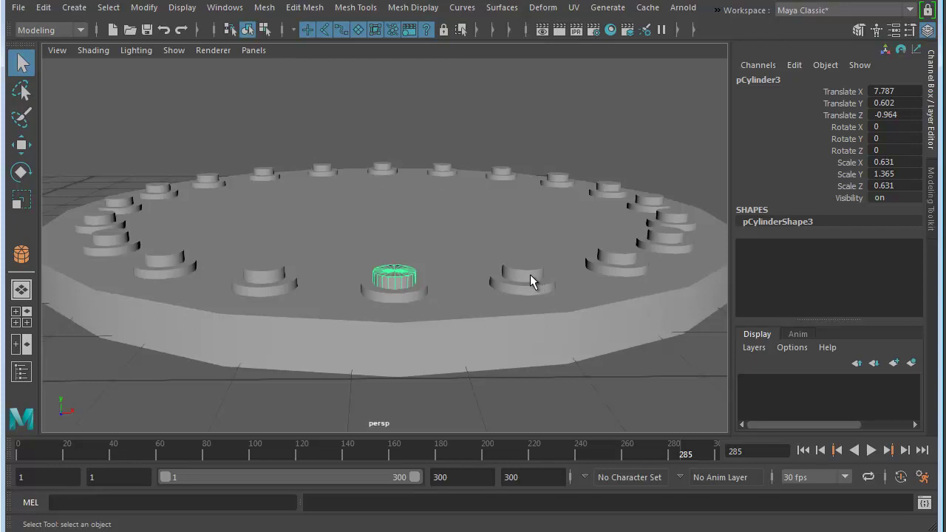
{"action": "left_click", "coordinate": [574, 7]}
{"action": "left_click", "coordinate": [622, 33]}
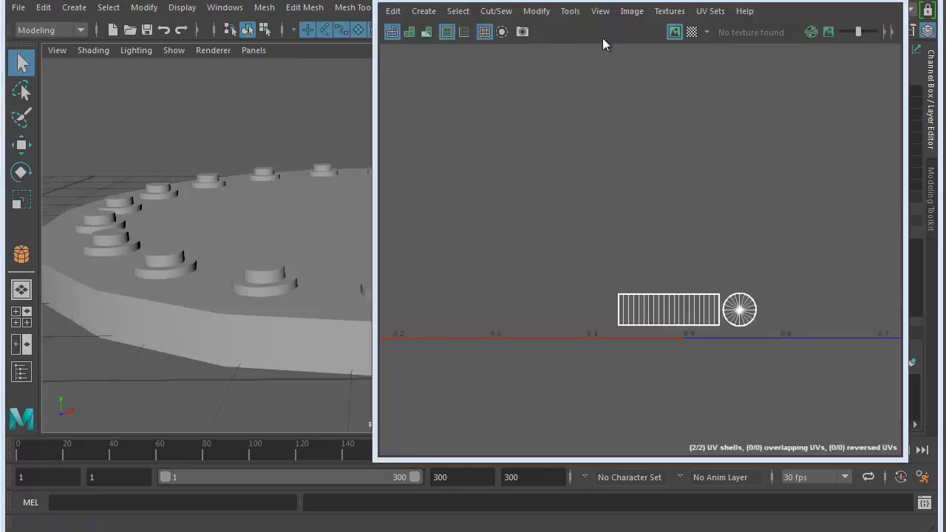
{"action": "left_click_drag", "start_coordinate": [621, 3], "coordinate": [687, 27]}
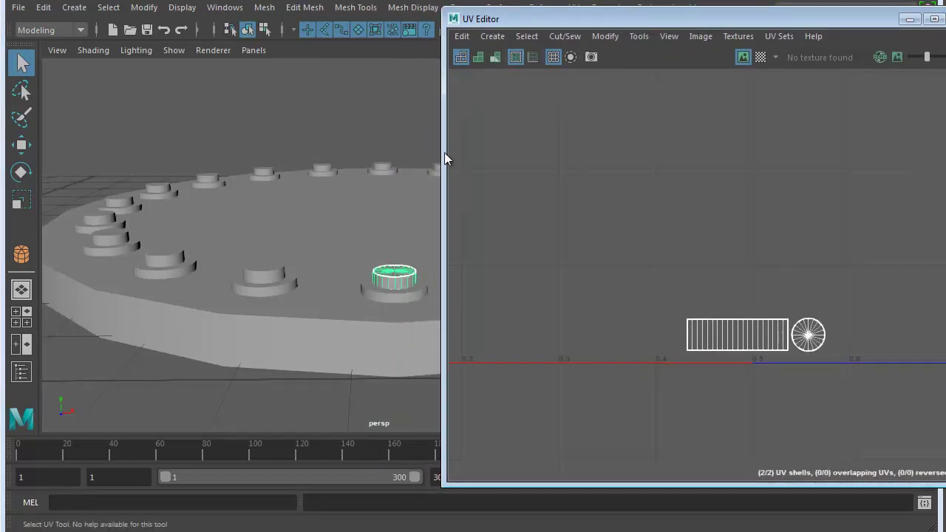
- In the top view, select the upper cylinder of the first light to the right of the original
{"action": "key", "text": "f"}
{"action": "scroll", "coordinate": [211, 184], "scroll_direction": "down", "scroll_amount": 3}
{"action": "left_click_drag", "start_coordinate": [184, 183], "coordinate": [211, 222], "text": "alt"}
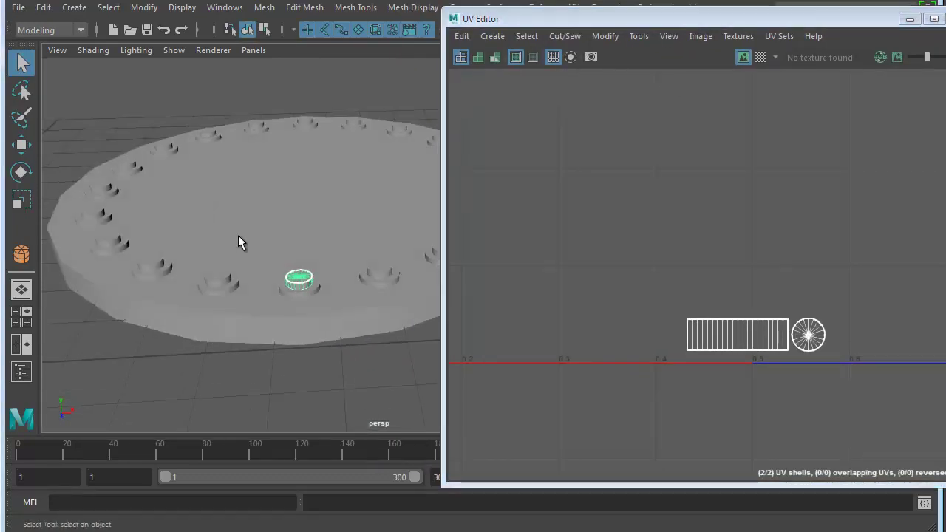
{"action": "key", "text": "space"}
{"action": "key", "text": "space"}
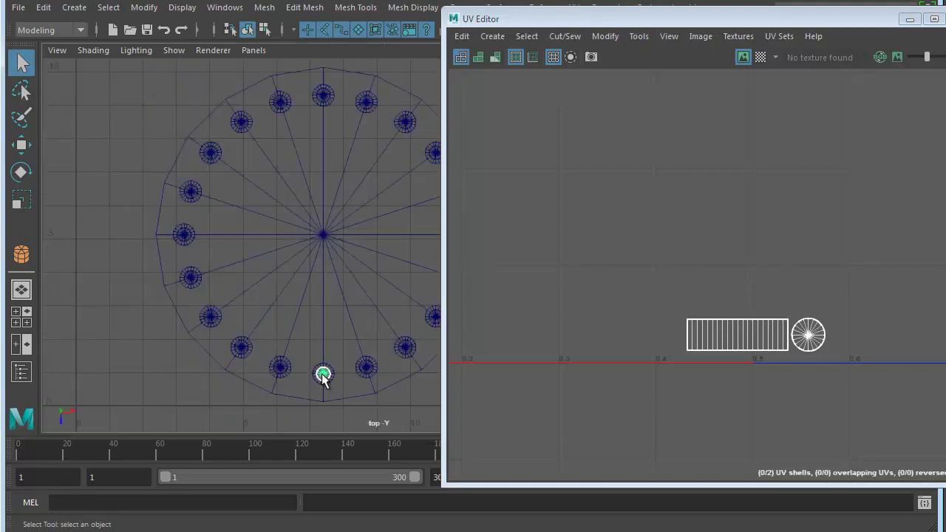
{"action": "middle_click_drag", "start_coordinate": [323, 374], "coordinate": [265, 303], "text": "alt"}
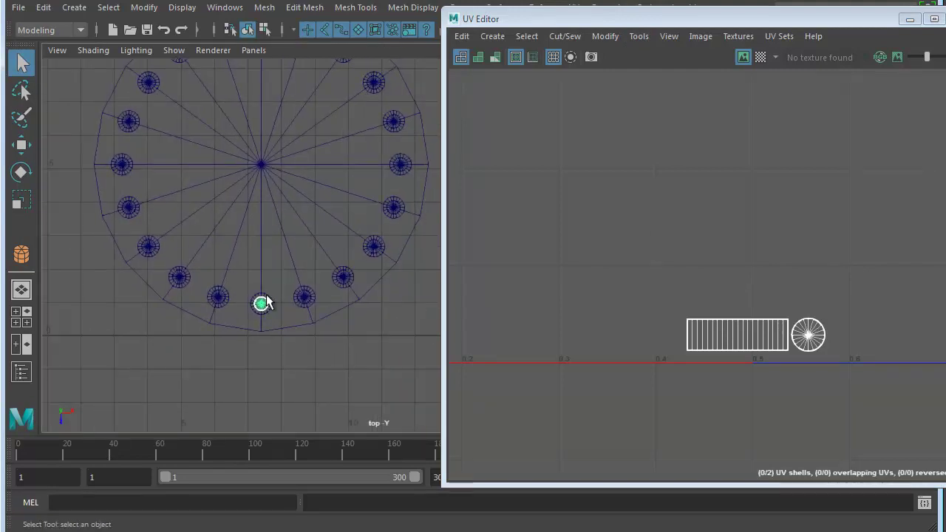
{"action": "left_click", "coordinate": [304, 297]}
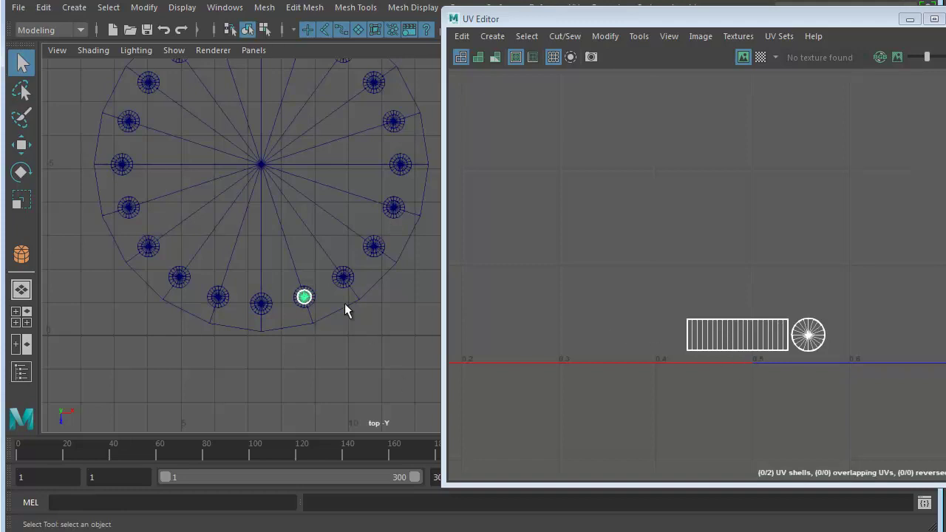
- Move all UVs of the selected cylinder straight up, clear of the original light's shells, and return it to object mode
{"action": "right_click", "coordinate": [796, 337]}
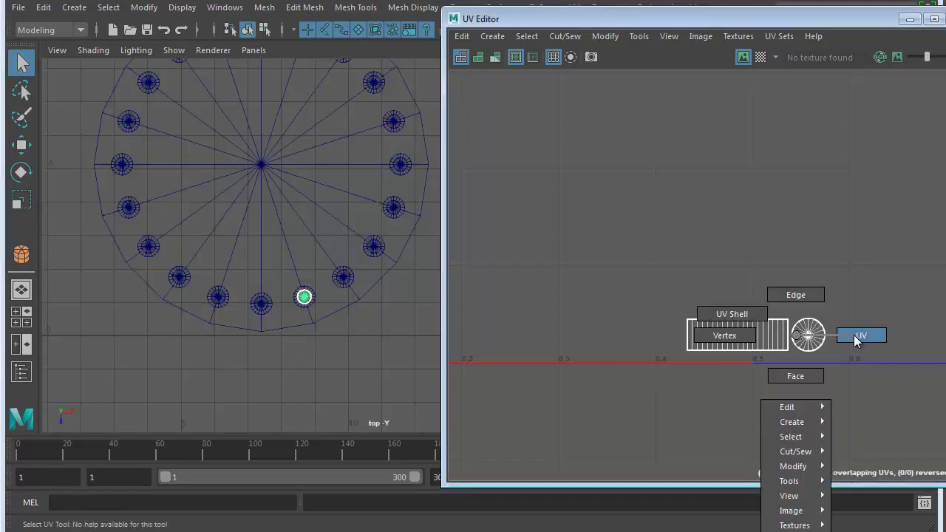
{"action": "right_click_drag", "start_coordinate": [853, 335], "coordinate": [855, 336]}
{"action": "left_click_drag", "start_coordinate": [856, 294], "coordinate": [644, 391]}
{"action": "key", "text": "w"}
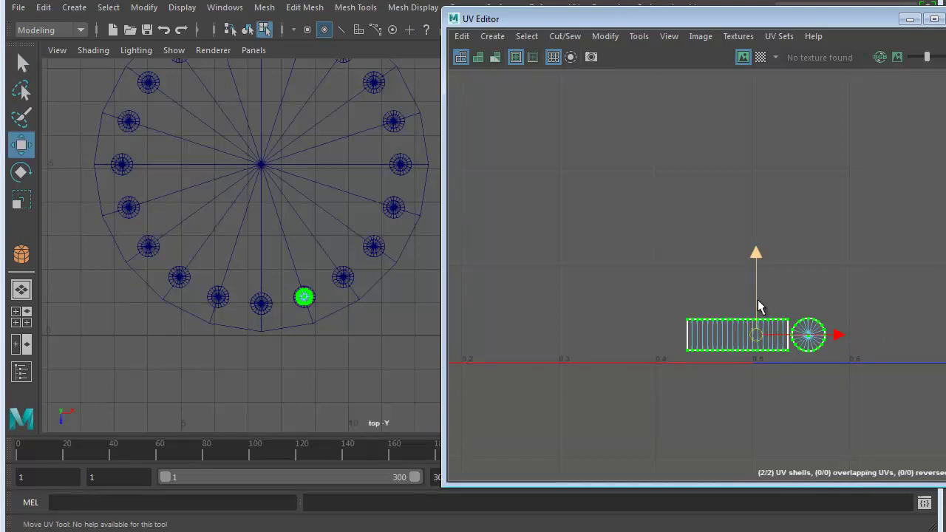
{"action": "left_click_drag", "start_coordinate": [756, 298], "coordinate": [755, 260]}
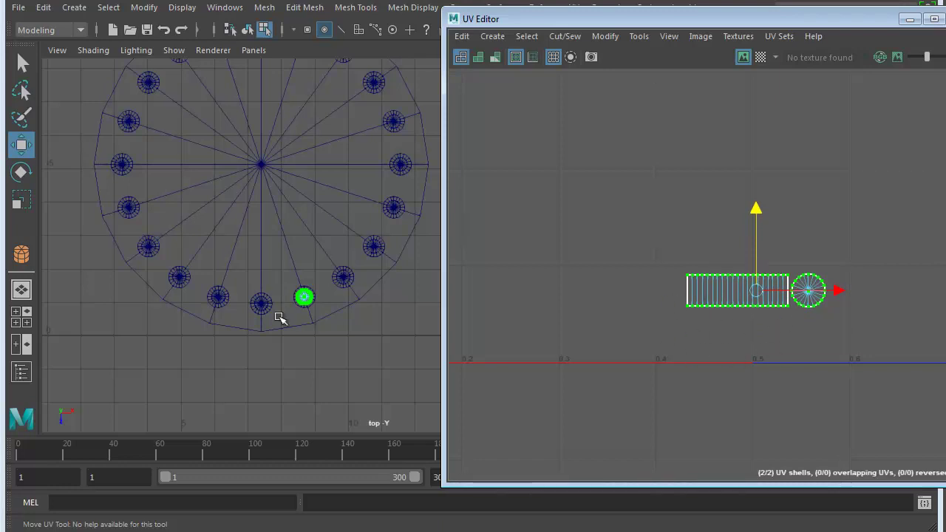
{"action": "right_click_drag", "start_coordinate": [303, 297], "coordinate": [374, 234]}
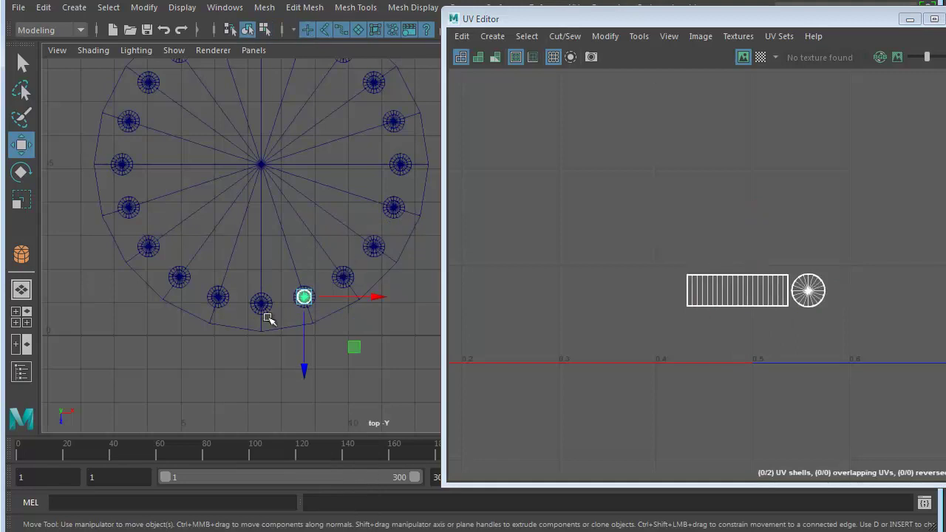
- Select the upper cylinders of the original light and its right neighbour together to compare their UV shells
{"action": "left_click", "coordinate": [261, 304]}
{"action": "key", "text": "q"}
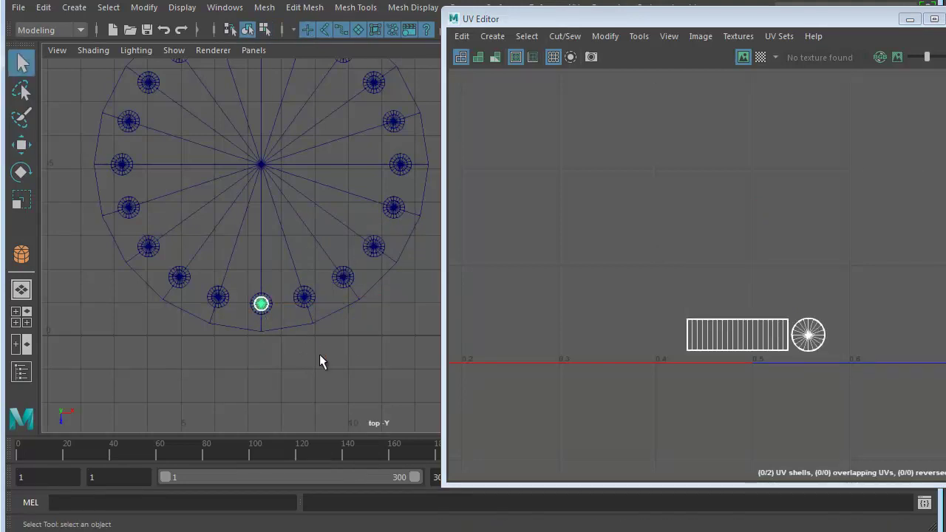
{"action": "left_click", "coordinate": [304, 299], "text": "shift"}
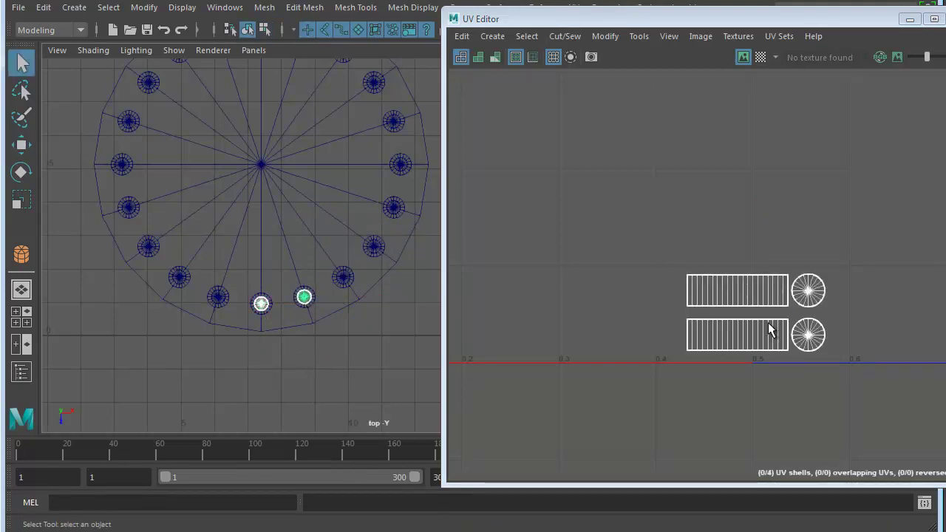
- Move the UVs of the second light right of the original up above the other two sets, then return to object mode
{"action": "left_click", "coordinate": [342, 278]}
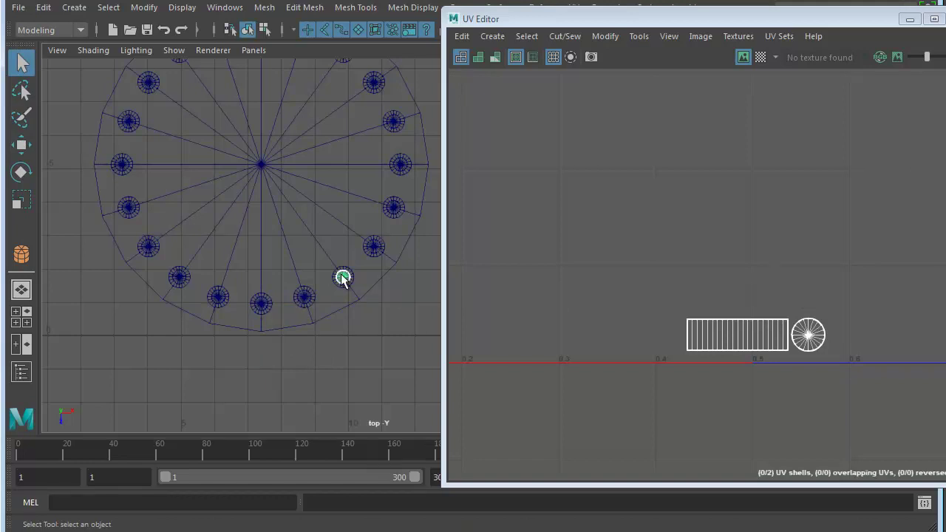
{"action": "right_click", "coordinate": [786, 333]}
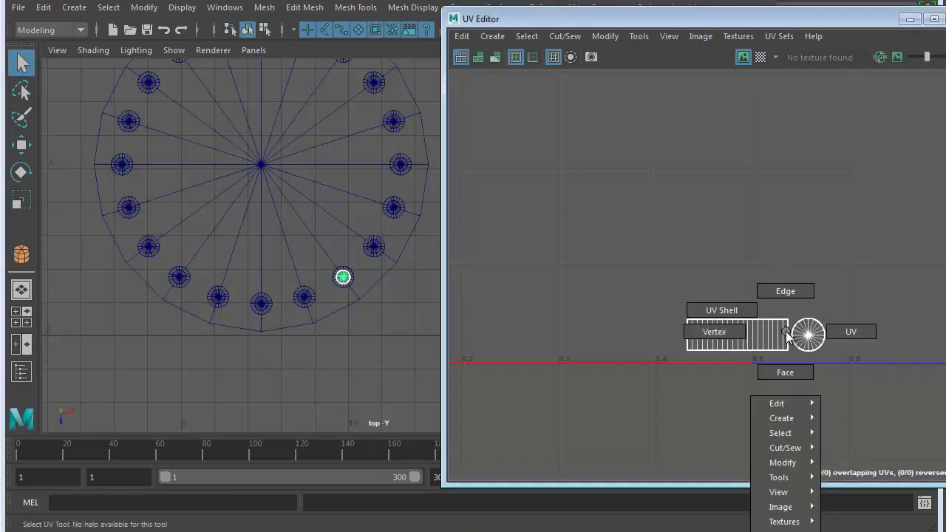
{"action": "left_click", "coordinate": [851, 332]}
{"action": "left_click_drag", "start_coordinate": [856, 293], "coordinate": [654, 382]}
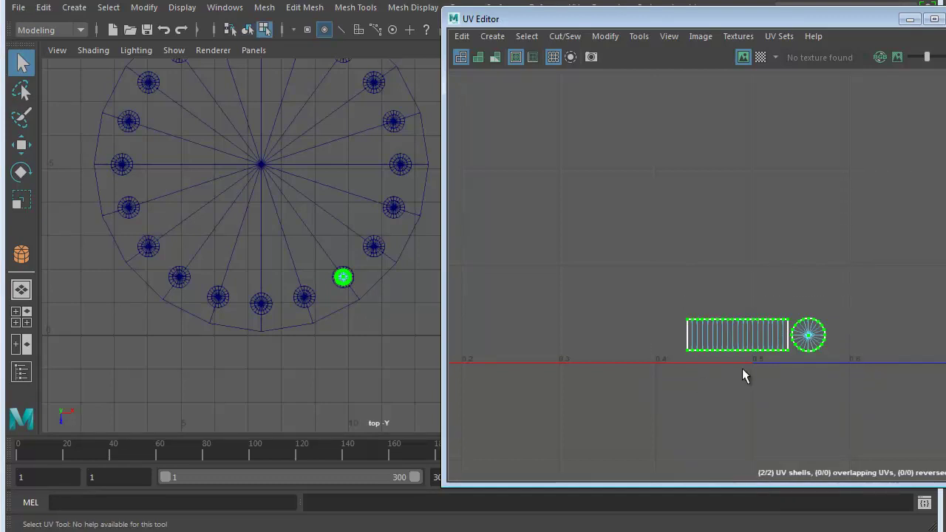
{"action": "key", "text": "w"}
{"action": "left_click_drag", "start_coordinate": [755, 254], "coordinate": [747, 163]}
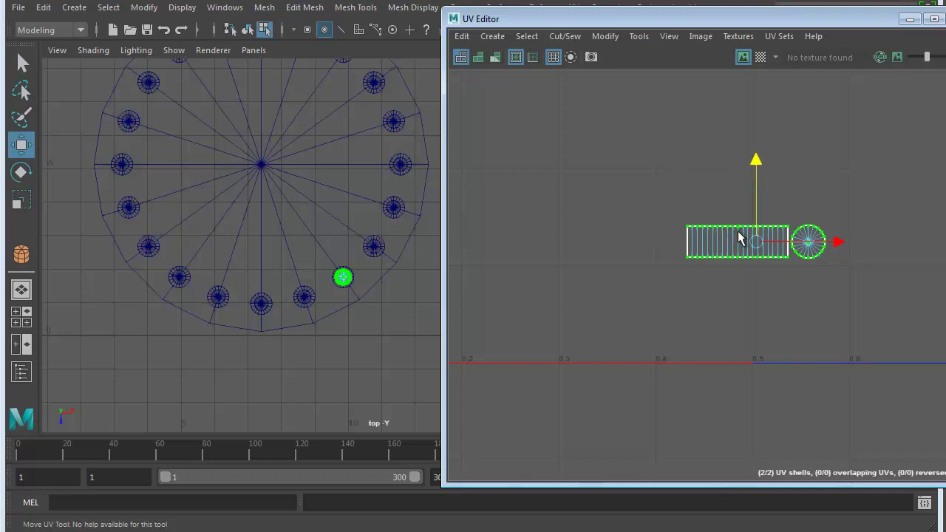
{"action": "right_click_drag", "start_coordinate": [343, 250], "coordinate": [411, 227]}
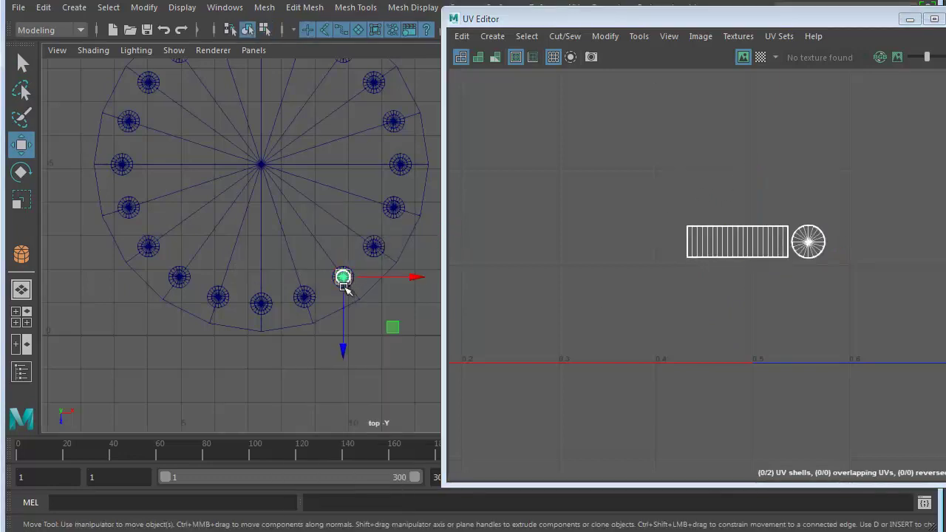
- Select the three adjusted upper cylinders together and examine how their UV shells stack within the UV tile
{"action": "left_click", "coordinate": [304, 298], "text": "shift"}
{"action": "left_click", "coordinate": [261, 303], "text": "shift"}
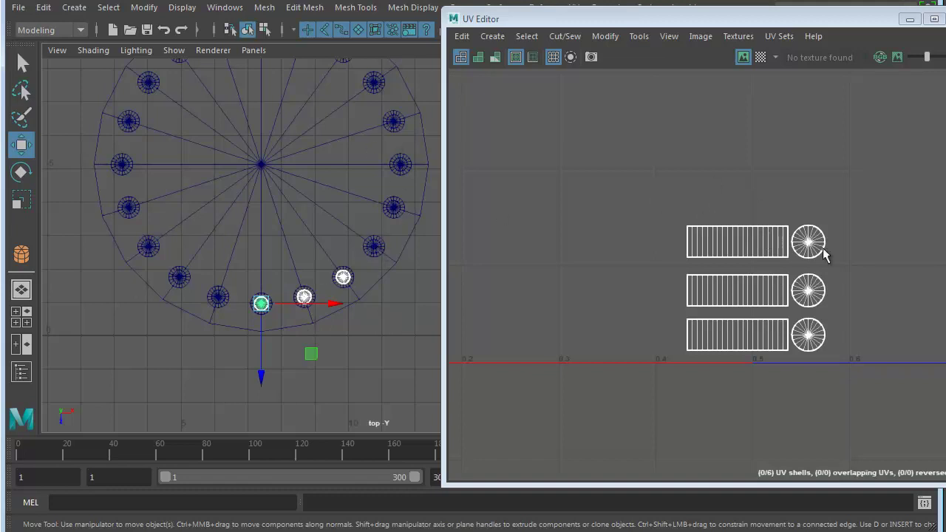
{"action": "right_click_drag", "start_coordinate": [751, 196], "coordinate": [566, 204], "text": "alt"}
{"action": "middle_click_drag", "start_coordinate": [565, 205], "coordinate": [742, 392], "text": "alt"}
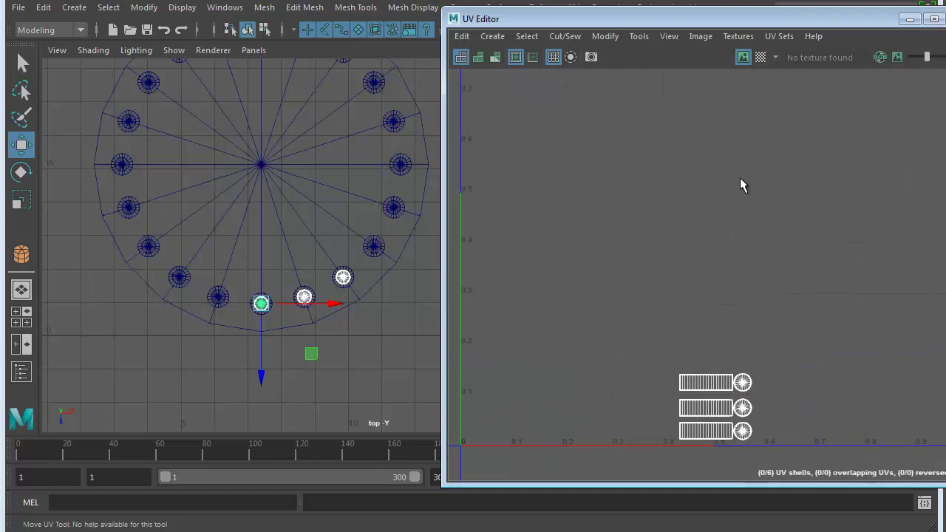
{"action": "right_click_drag", "start_coordinate": [738, 190], "coordinate": [574, 199], "text": "alt"}
{"action": "middle_click_drag", "start_coordinate": [574, 199], "coordinate": [576, 264], "text": "alt"}
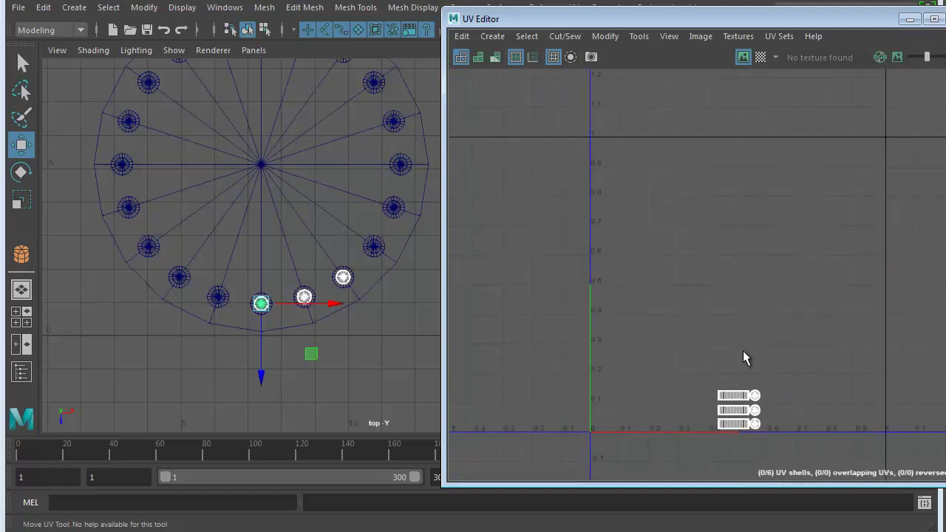
{"action": "middle_click_drag", "start_coordinate": [742, 351], "coordinate": [637, 266], "text": "alt"}
{"action": "right_click_drag", "start_coordinate": [637, 265], "coordinate": [768, 295], "text": "alt"}
{"action": "middle_click_drag", "start_coordinate": [768, 295], "coordinate": [791, 309], "text": "alt"}
{"action": "right_click_drag", "start_coordinate": [791, 309], "coordinate": [864, 332], "text": "alt"}
{"action": "middle_click_drag", "start_coordinate": [864, 332], "coordinate": [795, 345], "text": "alt"}
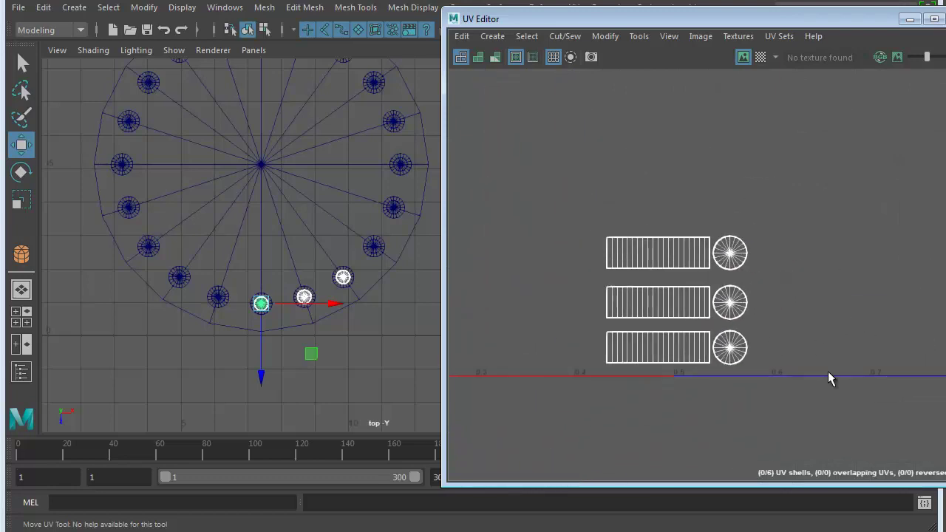
{"action": "middle_click_drag", "start_coordinate": [720, 318], "coordinate": [629, 345], "text": "alt"}
{"action": "right_click_drag", "start_coordinate": [628, 344], "coordinate": [752, 335], "text": "alt"}
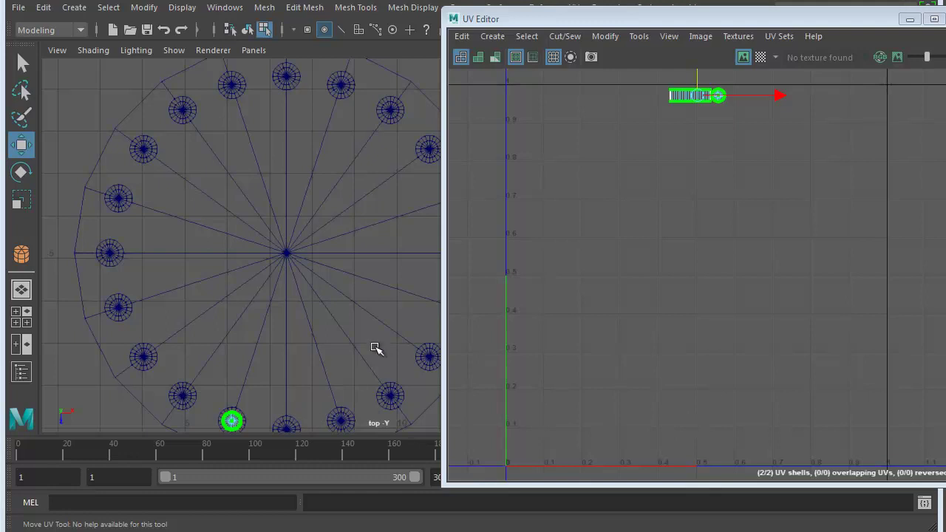
- Select thirteen adjacent upper cylinders counterclockwise in the top view, from the last adjusted front light to the one just left of the rear light
{"action": "key", "text": "a"}
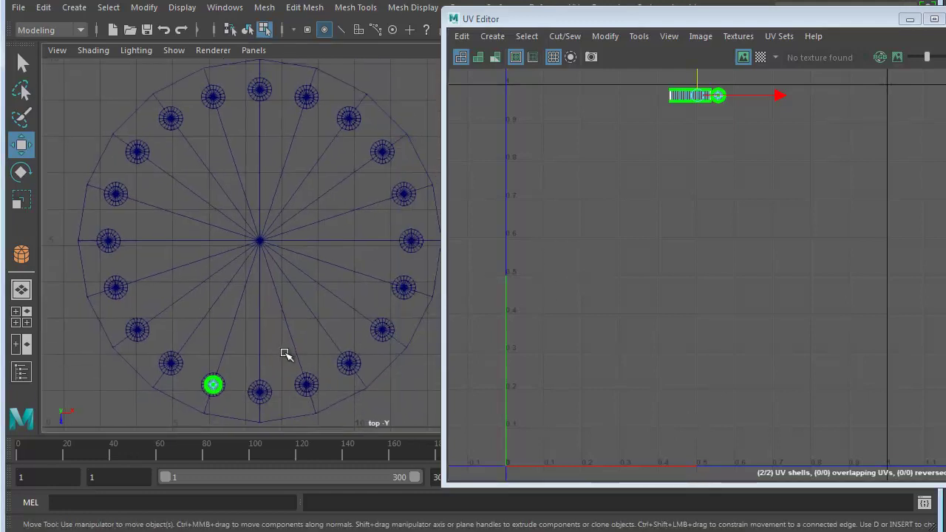
{"action": "key", "text": "q"}
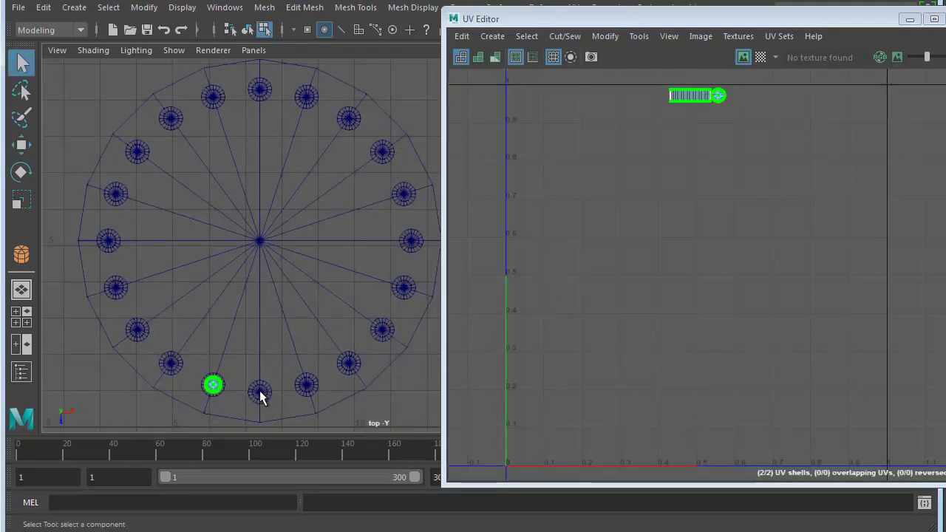
{"action": "left_click", "coordinate": [260, 391], "text": "shift"}
{"action": "left_click", "coordinate": [306, 384], "text": "shift"}
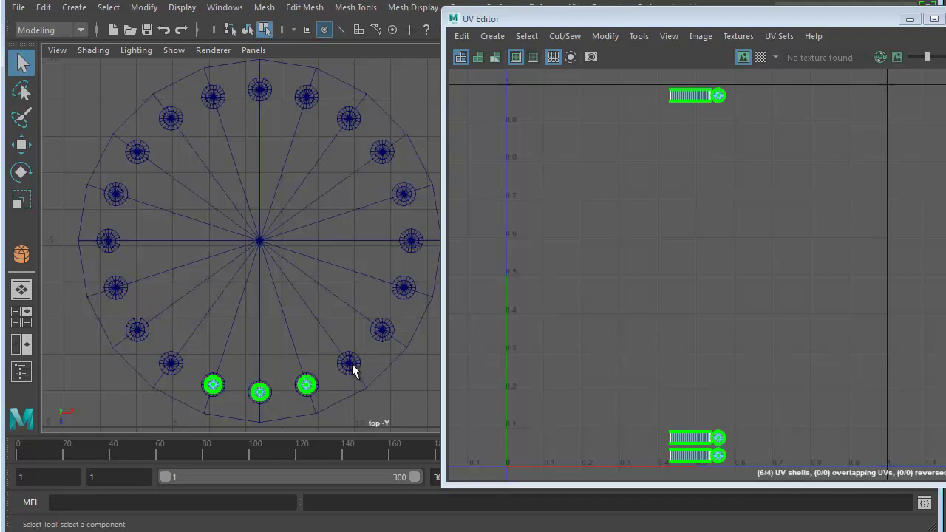
{"action": "left_click", "coordinate": [349, 363], "text": "shift"}
{"action": "left_click", "coordinate": [382, 330], "text": "shift"}
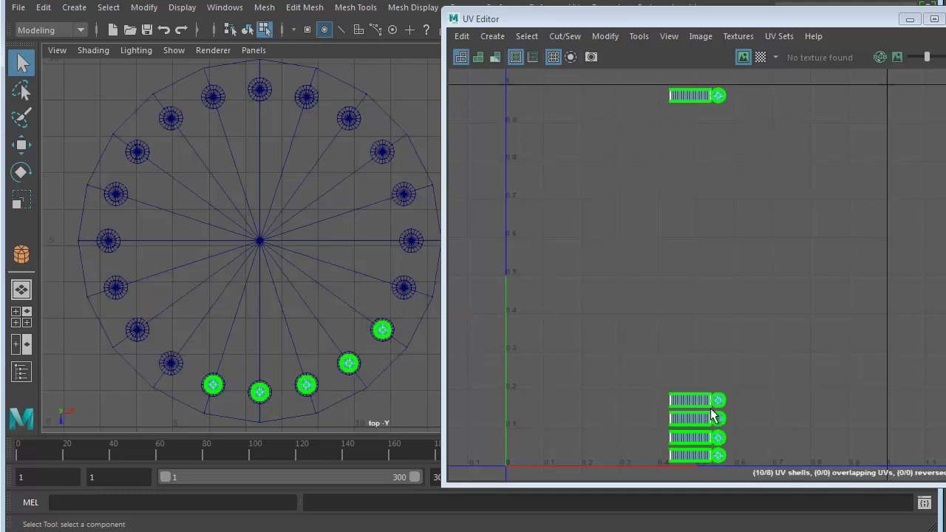
{"action": "left_click", "coordinate": [404, 289], "text": "shift"}
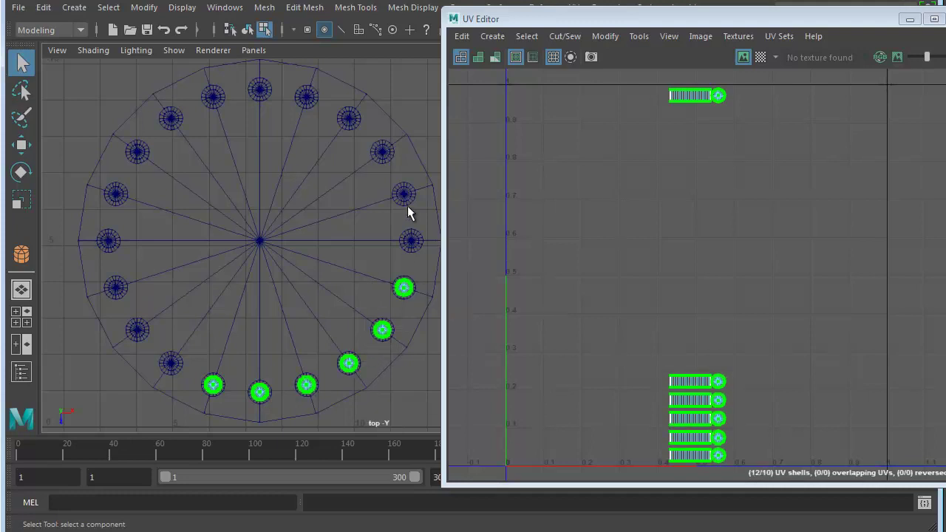
{"action": "left_click", "coordinate": [410, 246], "text": "shift"}
{"action": "left_click", "coordinate": [402, 196], "text": "shift"}
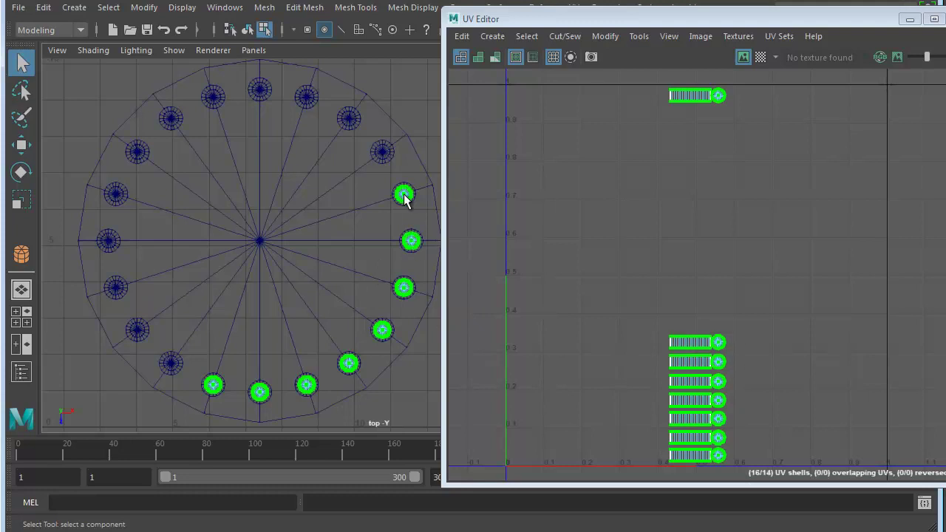
{"action": "left_click", "coordinate": [383, 154], "text": "shift"}
{"action": "left_click", "coordinate": [347, 121], "text": "shift"}
{"action": "left_click", "coordinate": [307, 100], "text": "shift"}
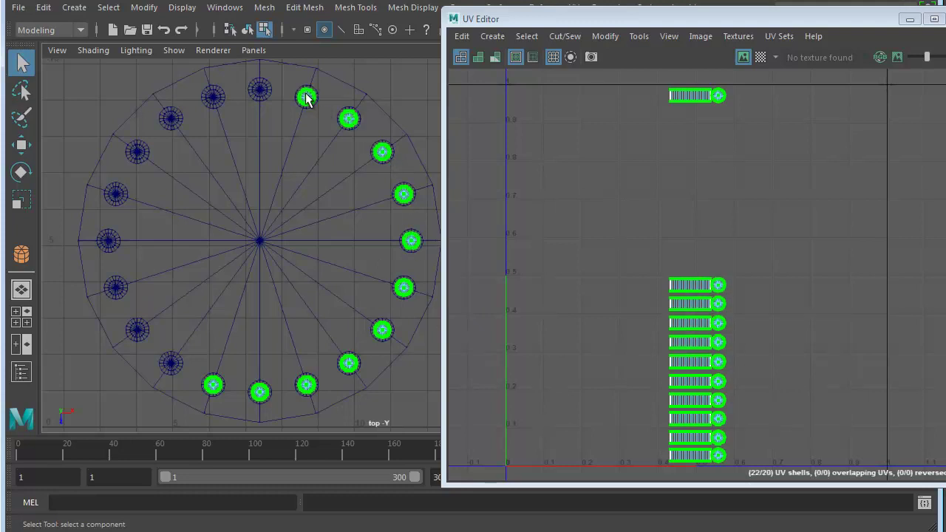
{"action": "left_click", "coordinate": [259, 89], "text": "shift"}
{"action": "left_click", "coordinate": [214, 101], "text": "shift"}
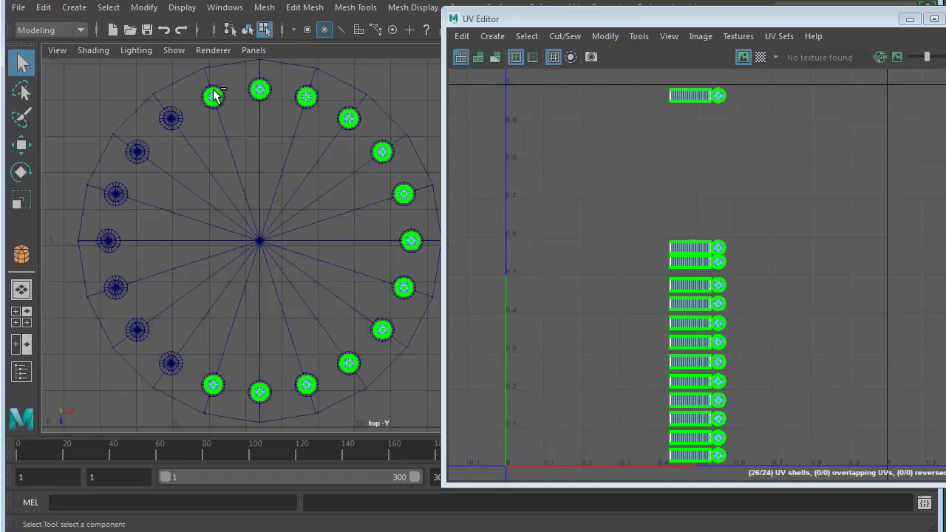
- Move the rear light's UV shells slightly down to even out their spacing between the neighbouring sets, then return to object mode
{"action": "key", "text": "f"}
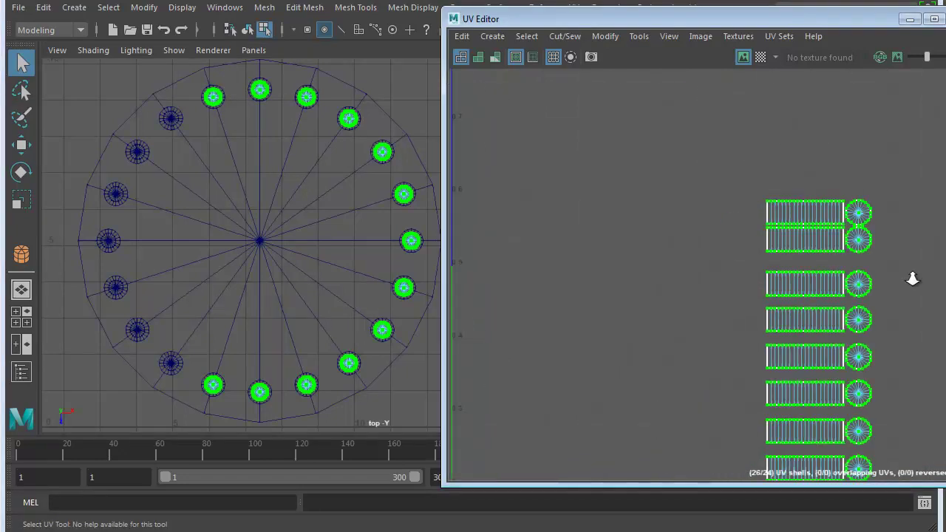
{"action": "right_click_drag", "start_coordinate": [775, 265], "coordinate": [834, 245]}
{"action": "left_click_drag", "start_coordinate": [818, 269], "coordinate": [622, 282]}
{"action": "right_click_drag", "start_coordinate": [797, 275], "coordinate": [859, 286]}
{"action": "key", "text": "w"}
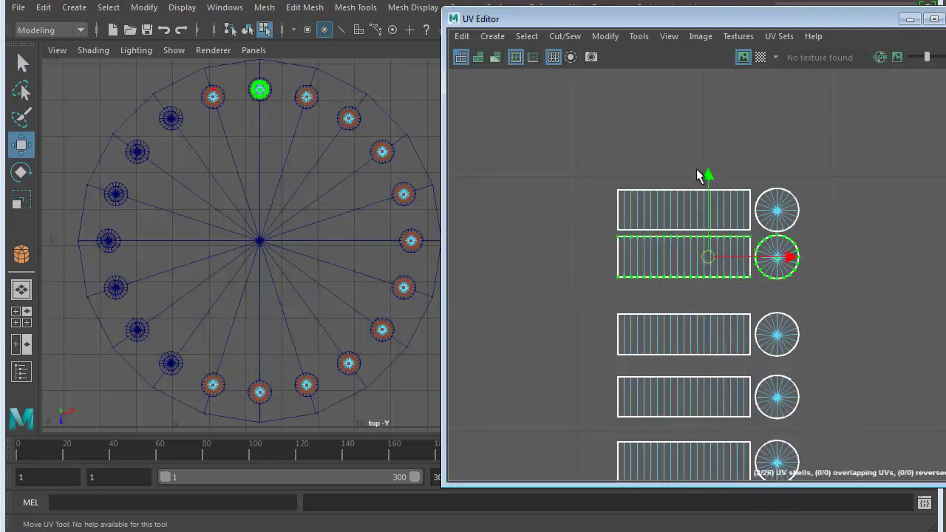
{"action": "left_click_drag", "start_coordinate": [705, 170], "coordinate": [704, 184]}
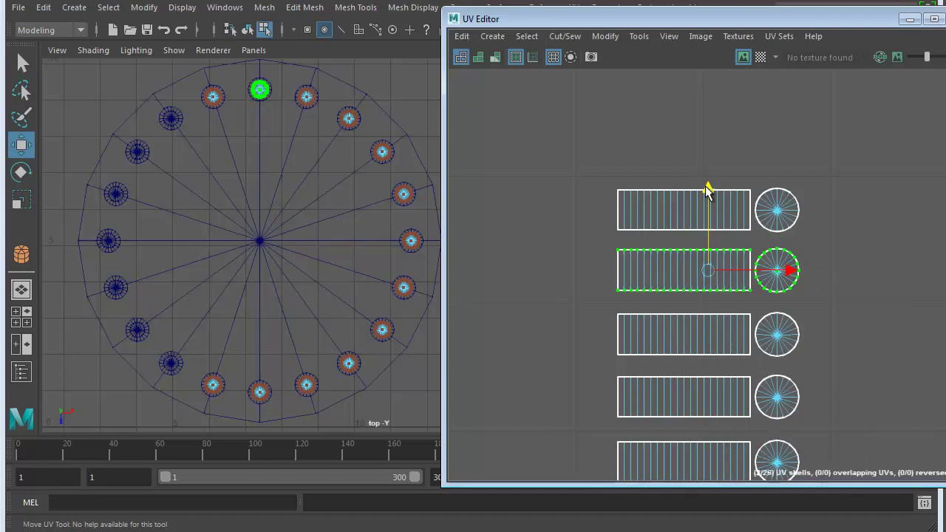
{"action": "scroll", "coordinate": [675, 396], "scroll_direction": "down", "scroll_amount": 5}
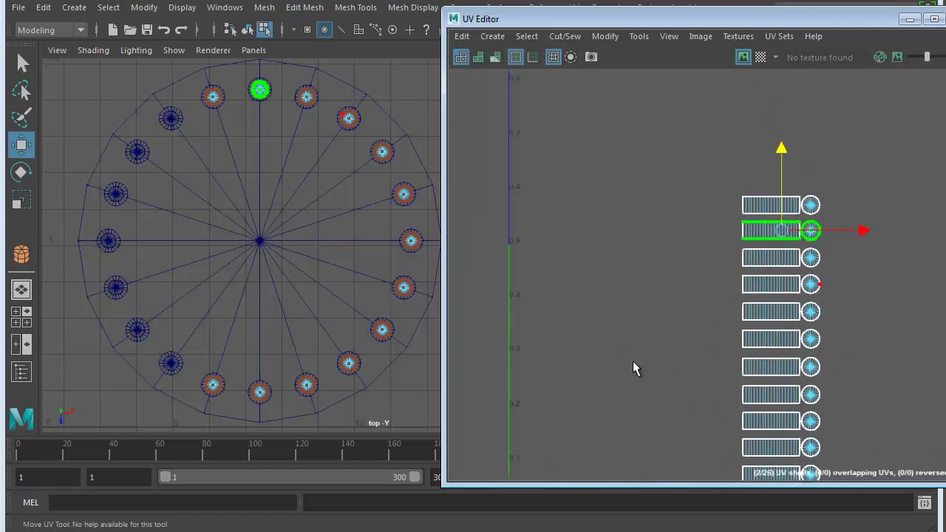
{"action": "middle_click_drag", "start_coordinate": [662, 272], "coordinate": [640, 327], "text": "alt"}
{"action": "scroll", "coordinate": [658, 310], "scroll_direction": "down", "scroll_amount": 2}
{"action": "scroll", "coordinate": [735, 330], "scroll_direction": "down", "scroll_amount": 2}
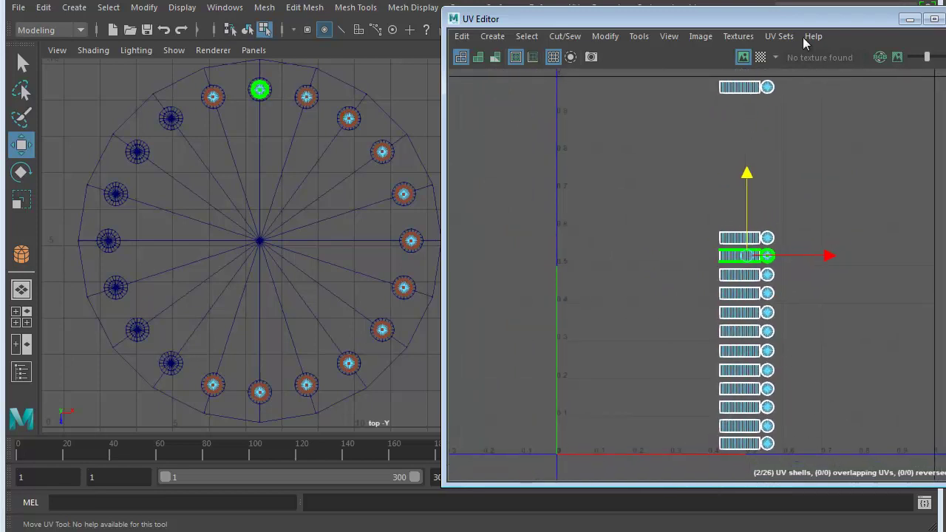
{"action": "left_click", "coordinate": [262, 91]}
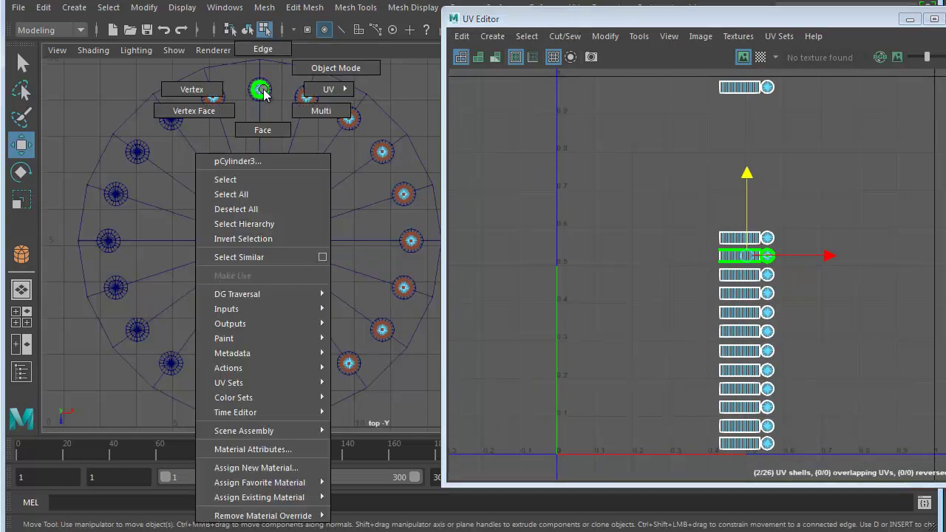
{"action": "key", "text": "F8"}
- Select the nine upper cylinders along the ring's left side together, from just left of the rear light to just left of the front light
{"action": "left_click", "coordinate": [212, 96]}
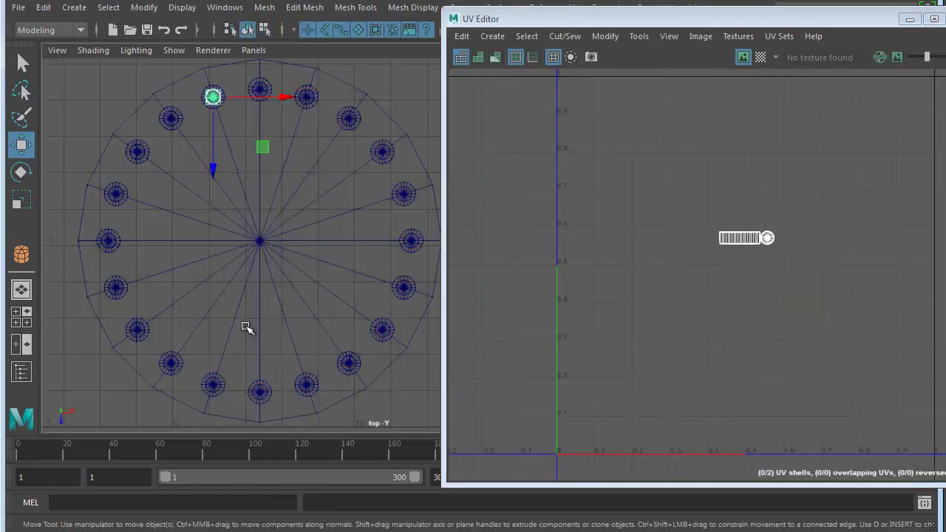
{"action": "key", "text": "q"}
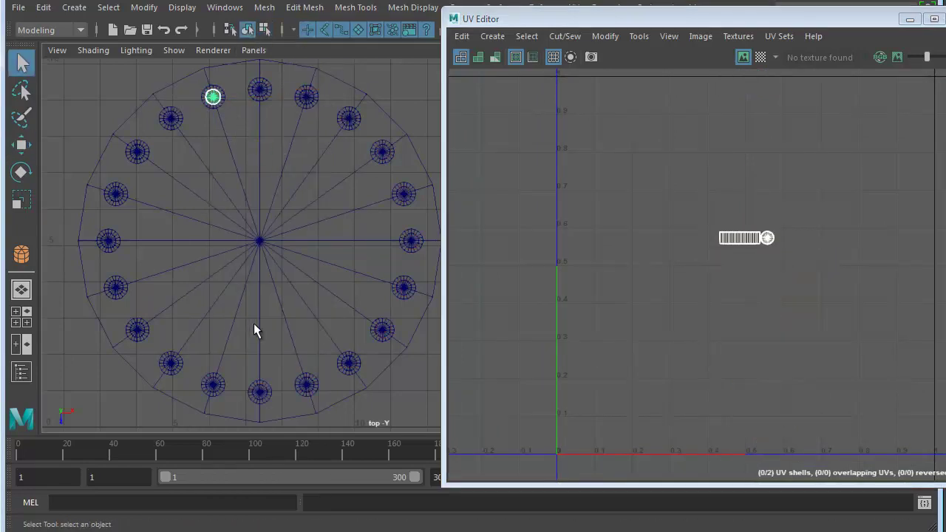
{"action": "left_click", "coordinate": [170, 121], "text": "shift"}
{"action": "left_click", "coordinate": [137, 152], "text": "shift"}
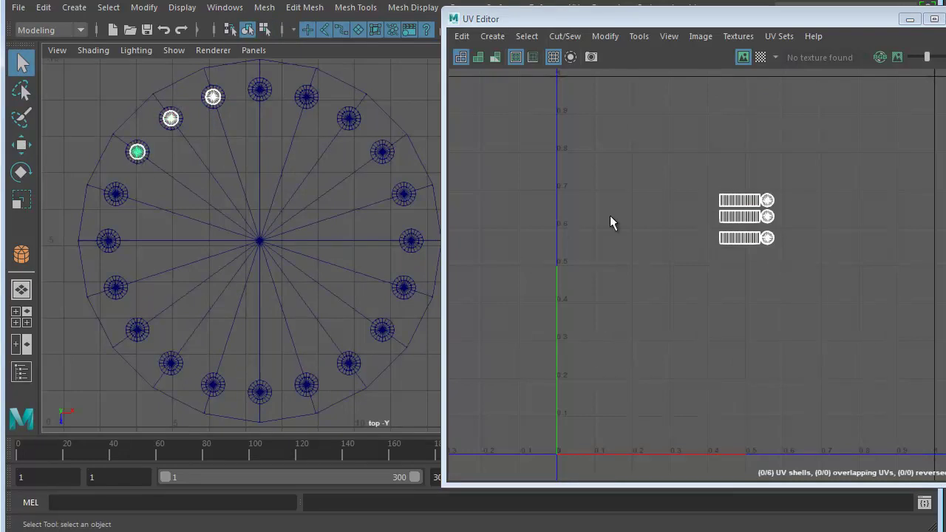
{"action": "left_click", "coordinate": [117, 196], "text": "shift"}
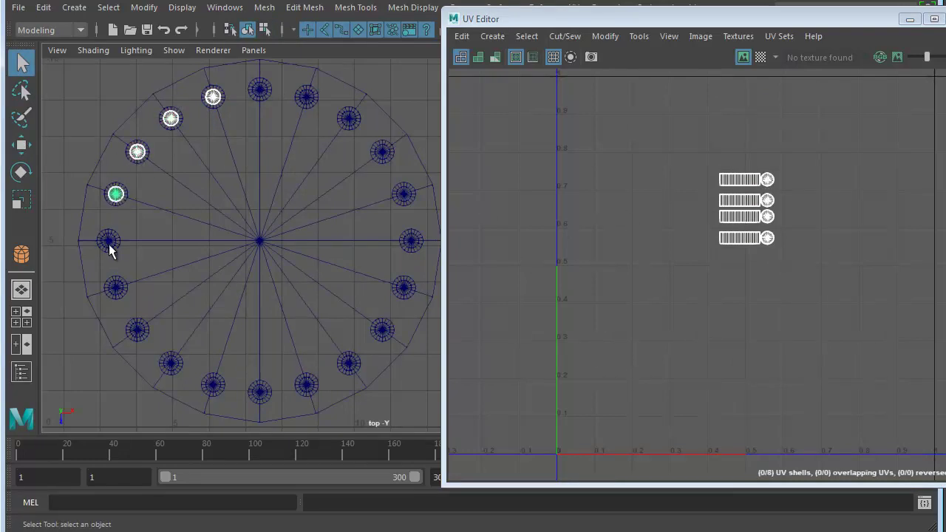
{"action": "left_click", "coordinate": [108, 244], "text": "shift"}
{"action": "left_click", "coordinate": [115, 289], "text": "shift"}
{"action": "left_click", "coordinate": [138, 331], "text": "shift"}
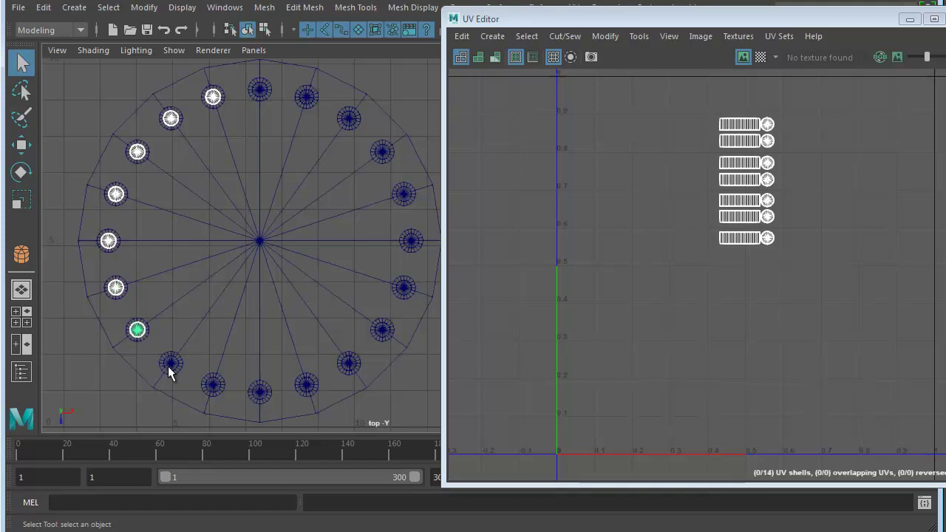
{"action": "left_click", "coordinate": [170, 364], "text": "shift"}
{"action": "left_click", "coordinate": [218, 386], "text": "shift"}
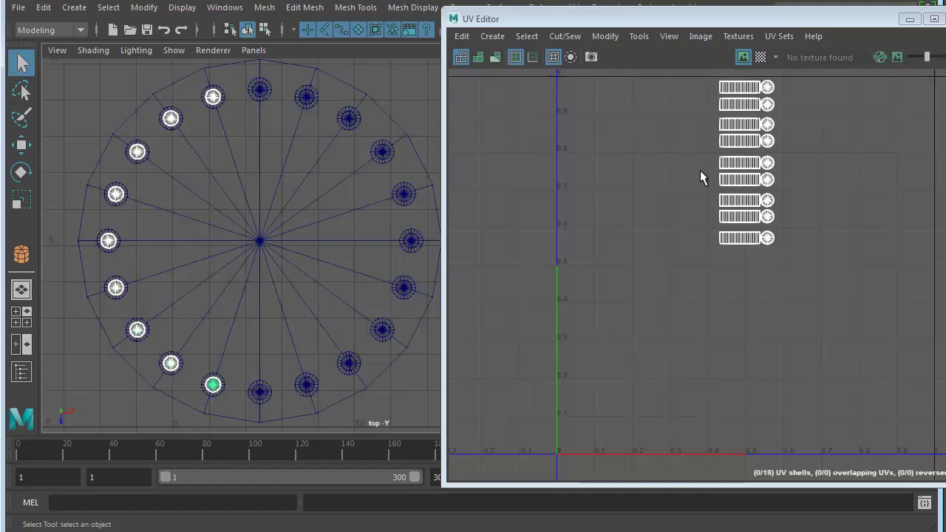
- Move the second-lowest set of UV shells slightly down to even its spacing, clear the UV Editor off the viewport and return to object mode
{"action": "scroll", "coordinate": [629, 215], "scroll_direction": "up", "scroll_amount": 2}
{"action": "scroll", "coordinate": [804, 203], "scroll_direction": "up", "scroll_amount": 2}
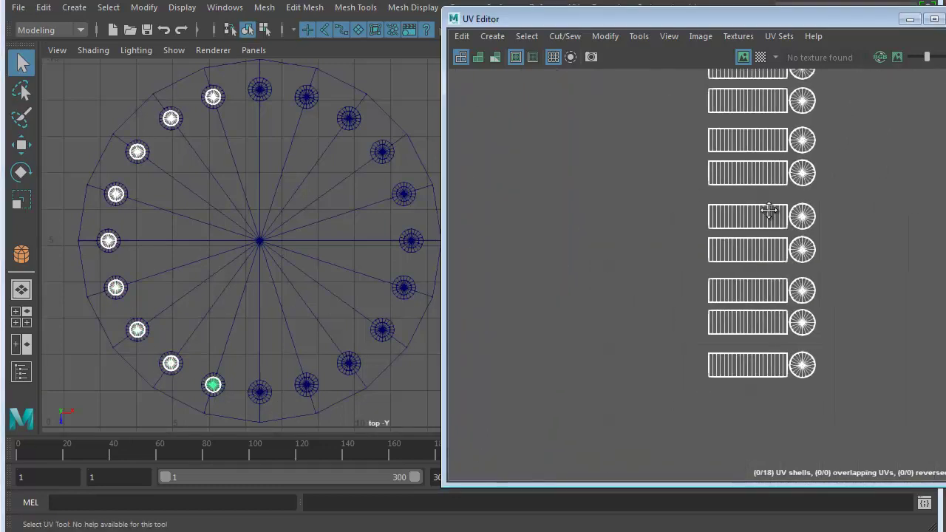
{"action": "right_click_drag", "start_coordinate": [787, 321], "coordinate": [851, 317]}
{"action": "left_click_drag", "start_coordinate": [748, 326], "coordinate": [710, 329]}
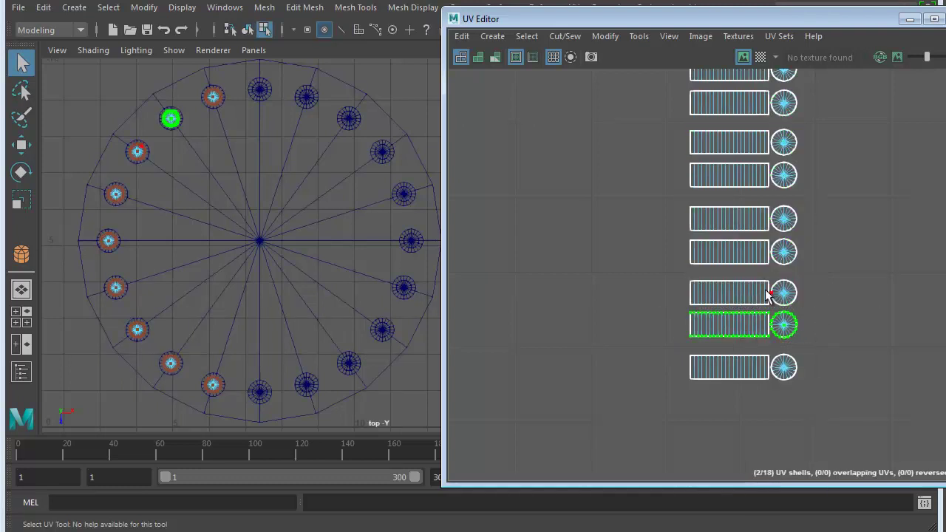
{"action": "key", "text": "w"}
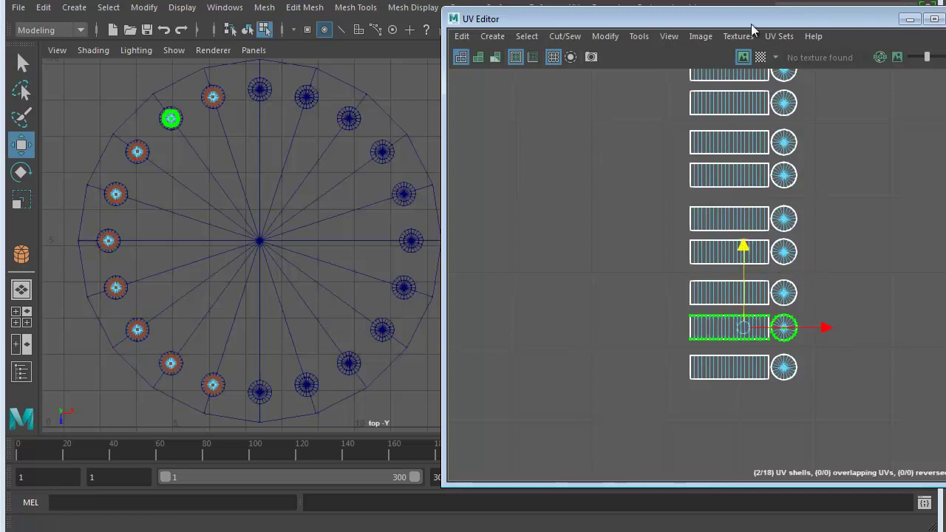
{"action": "left_click_drag", "start_coordinate": [562, 19], "coordinate": [945, 19]}
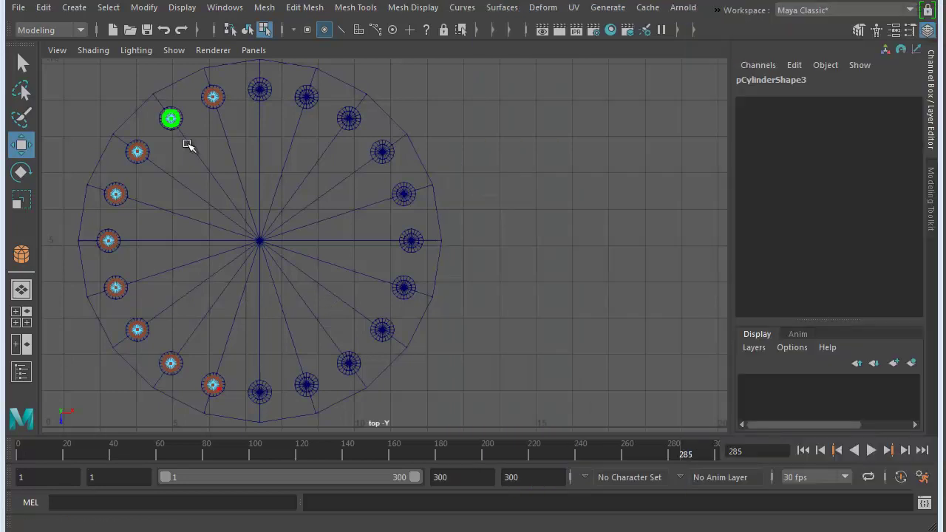
{"action": "right_click", "coordinate": [173, 121]}
{"action": "left_click", "coordinate": [246, 95]}
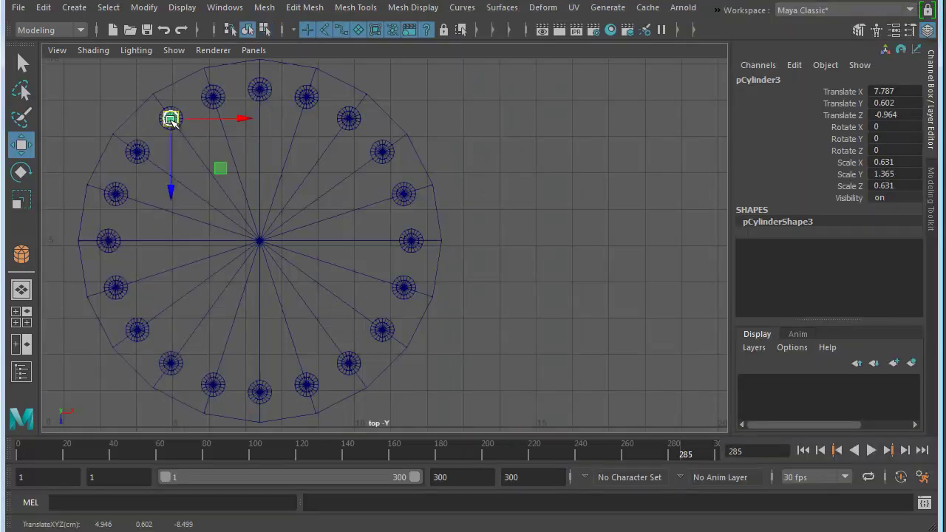
- Select all twenty upper light cylinders around the disc in the perspective view
{"action": "key", "text": "space"}
{"action": "key", "text": "space"}
{"action": "middle_click_drag", "start_coordinate": [485, 125], "coordinate": [534, 218], "text": "alt"}
{"action": "left_click_drag", "start_coordinate": [533, 218], "coordinate": [512, 234], "text": "alt"}
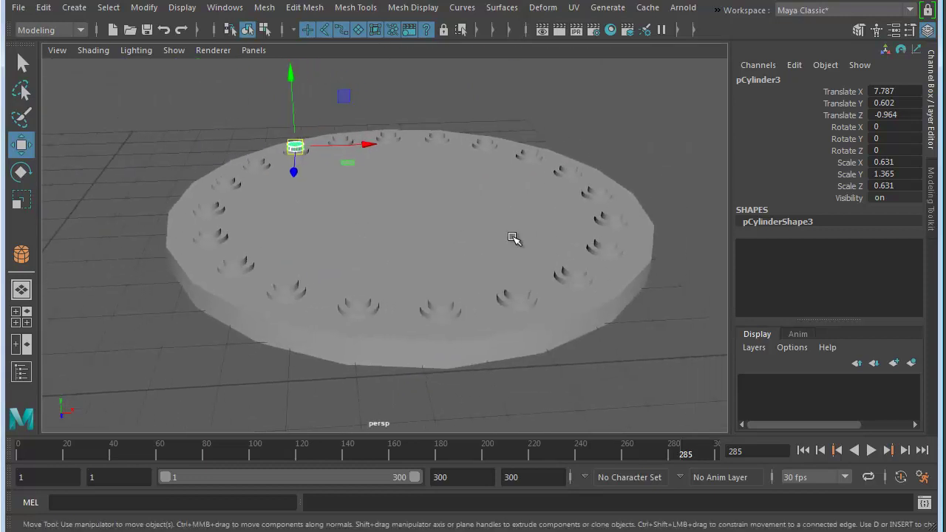
{"action": "key", "text": "q"}
{"action": "key", "text": "shift+d"}
{"action": "key", "text": "shift+d"}
{"action": "key", "text": "shift+d"}
{"action": "key", "text": "shift+d"}
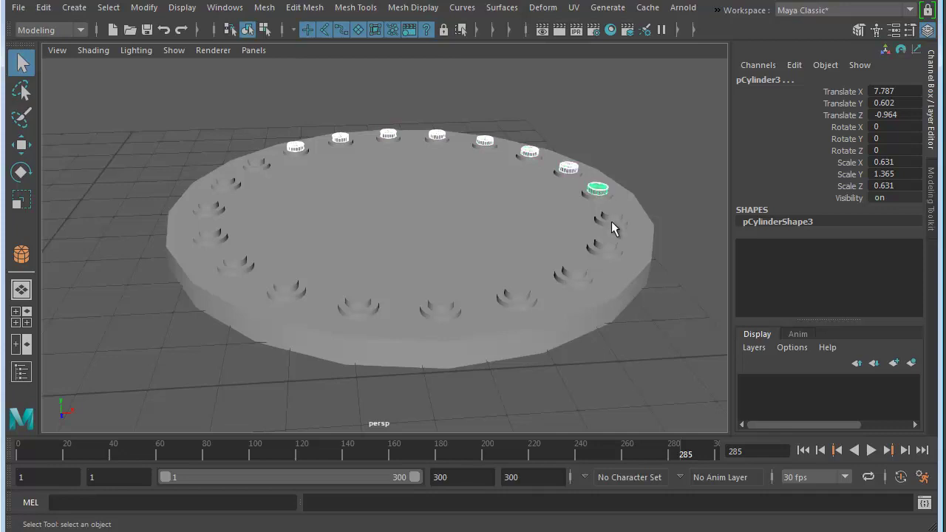
{"action": "key", "text": "shift+d"}
{"action": "key", "text": "shift+d"}
{"action": "key", "text": "shift+d"}
{"action": "key", "text": "shift+d"}
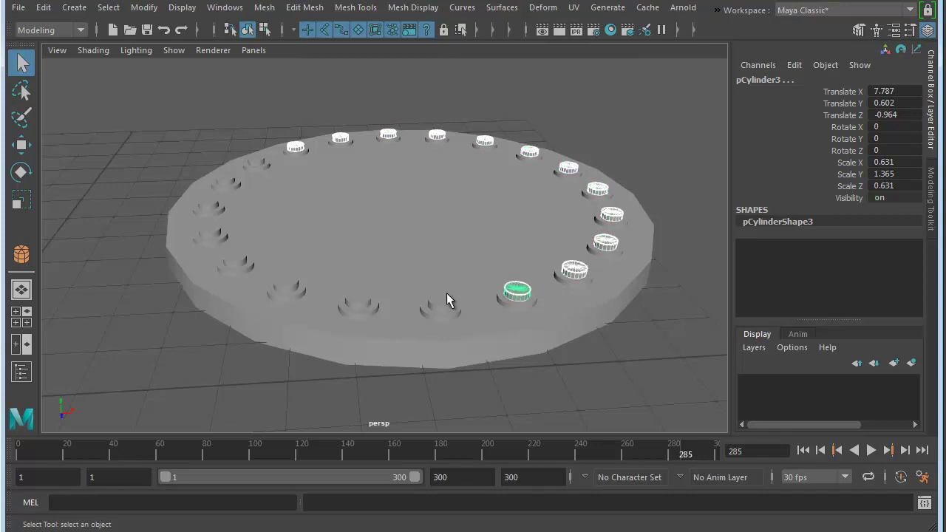
{"action": "key", "text": "shift+d"}
{"action": "key", "text": "shift+d"}
{"action": "key", "text": "shift+d"}
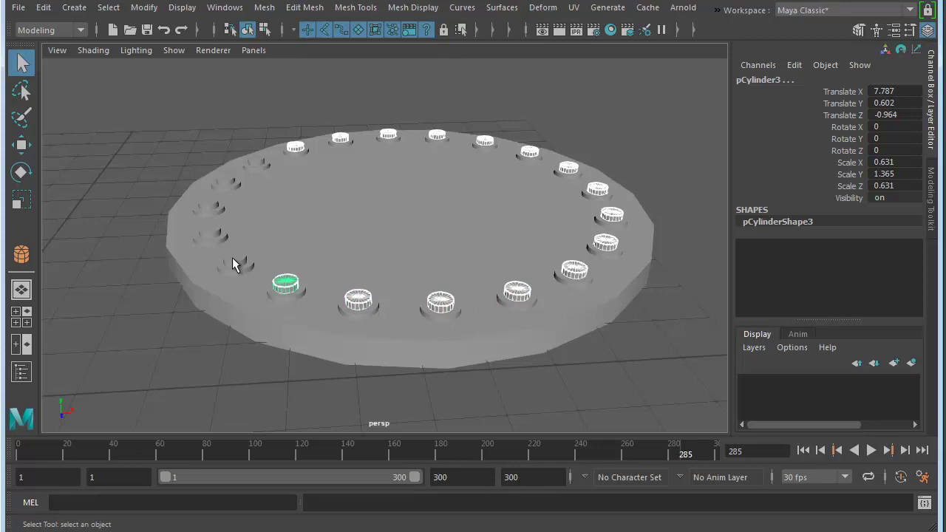
{"action": "key", "text": "shift+d"}
{"action": "key", "text": "shift+d"}
{"action": "key", "text": "shift+d"}
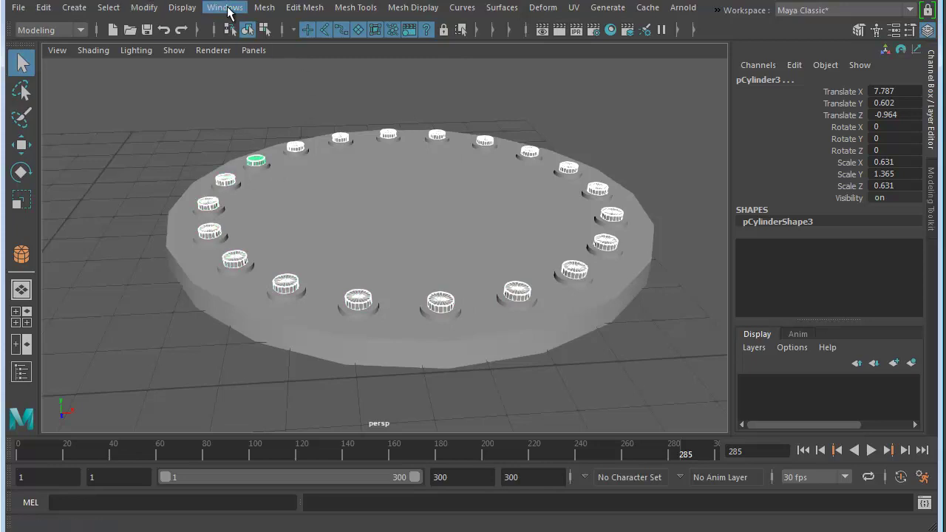
- Combine the twenty selected upper cylinders into a single mesh and view the result from a closer angle
{"action": "left_click", "coordinate": [275, 9]}
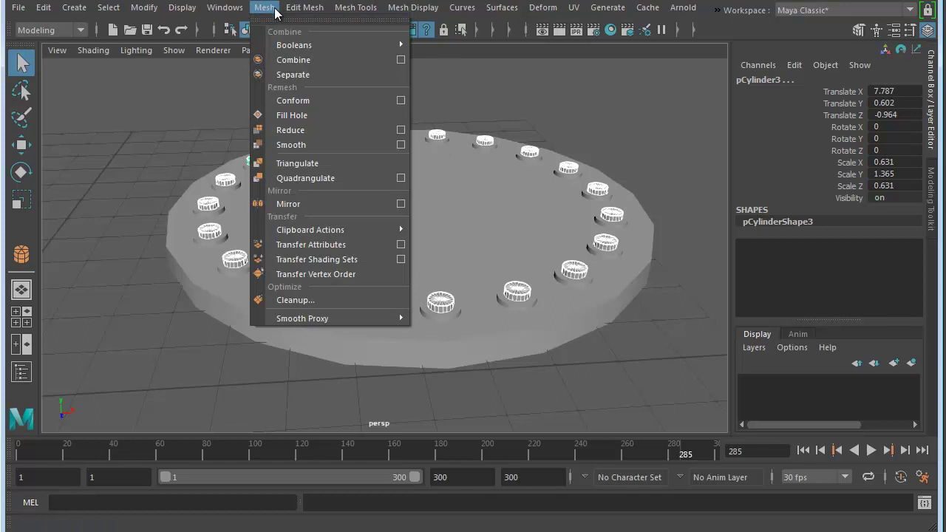
{"action": "left_click", "coordinate": [294, 60]}
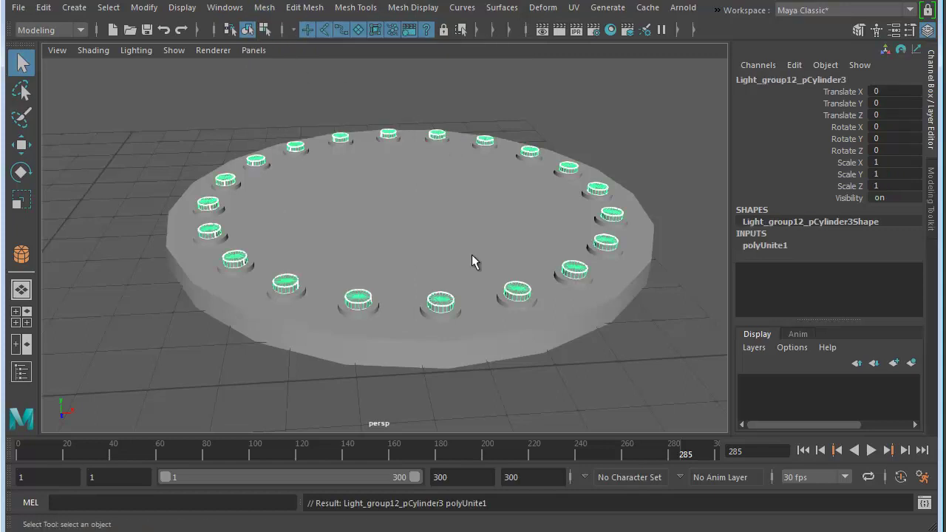
{"action": "left_click_drag", "start_coordinate": [484, 232], "coordinate": [394, 276], "text": "alt"}
{"action": "right_click_drag", "start_coordinate": [395, 276], "coordinate": [444, 303], "text": "alt"}
{"action": "left_click", "coordinate": [585, 362]}
{"action": "left_click", "coordinate": [473, 262]}
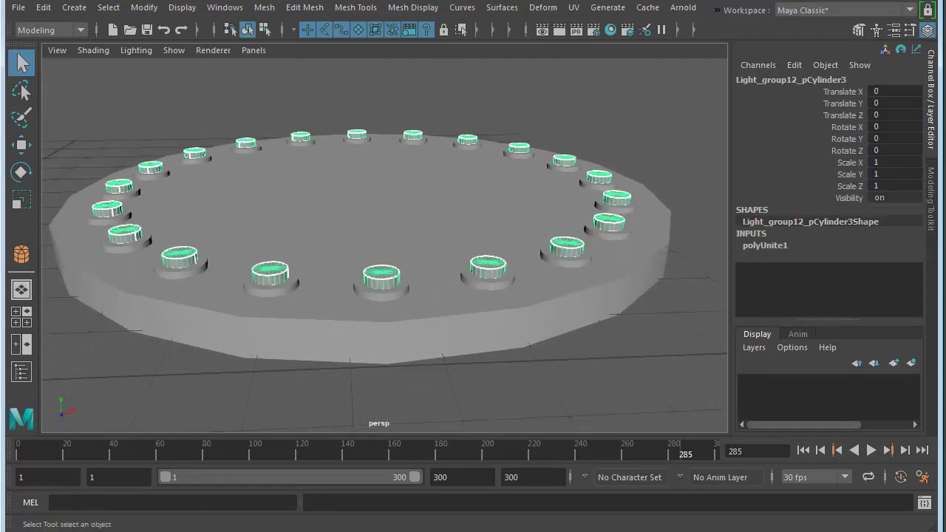
- Inspect the combined mesh's full UV layout against the 0–1 tile with all its UVs selected, and return to object mode
{"action": "left_click_drag", "start_coordinate": [864, 57], "coordinate": [354, 16]}
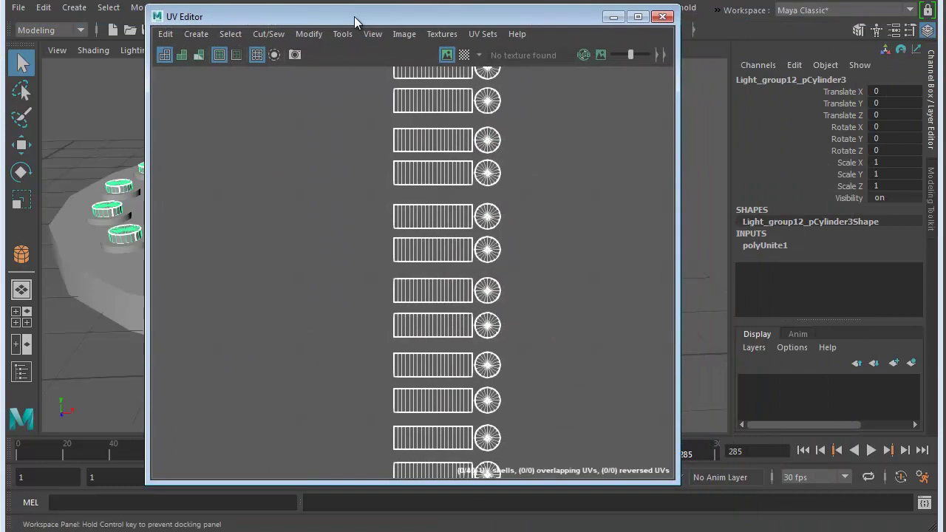
{"action": "right_click_drag", "start_coordinate": [592, 338], "coordinate": [529, 337], "text": "ctrl"}
{"action": "scroll", "coordinate": [549, 334], "scroll_direction": "down", "scroll_amount": 2}
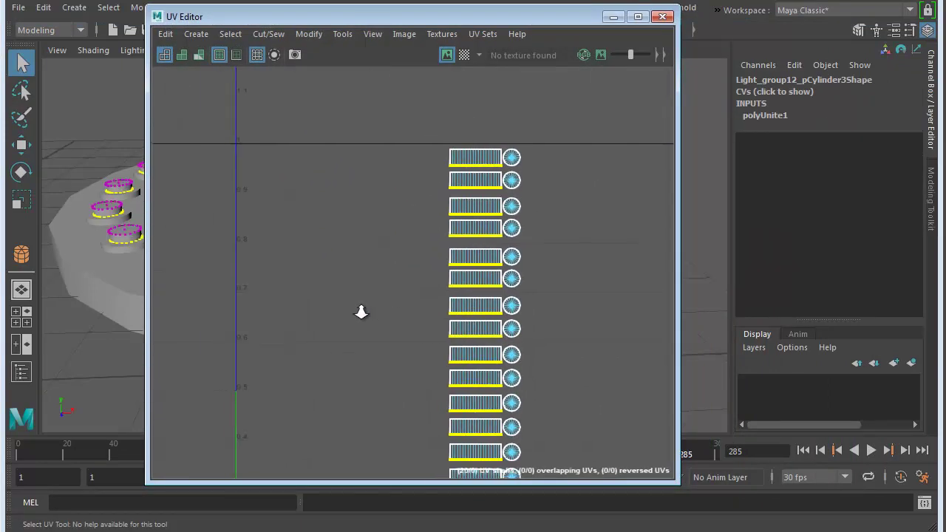
{"action": "right_click_drag", "start_coordinate": [522, 205], "coordinate": [595, 283]}
{"action": "scroll", "coordinate": [595, 283], "scroll_direction": "down", "scroll_amount": 2}
{"action": "middle_click_drag", "start_coordinate": [460, 294], "coordinate": [475, 228], "text": "alt"}
{"action": "scroll", "coordinate": [464, 209], "scroll_direction": "down", "scroll_amount": 2}
{"action": "right_click_drag", "start_coordinate": [524, 189], "coordinate": [524, 189]}
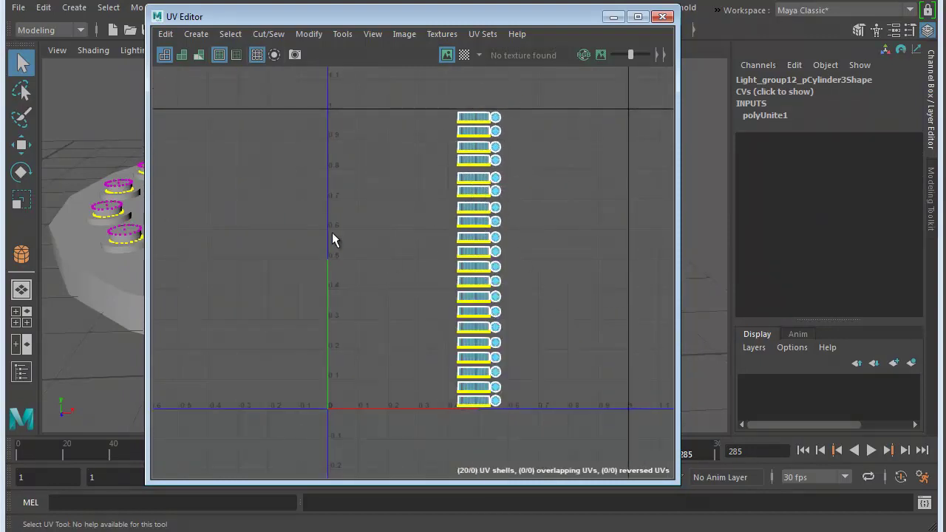
{"action": "left_click_drag", "start_coordinate": [269, 25], "coordinate": [651, 22]}
{"action": "right_click", "coordinate": [355, 135]}
{"action": "right_click_drag", "start_coordinate": [355, 135], "coordinate": [421, 111]}
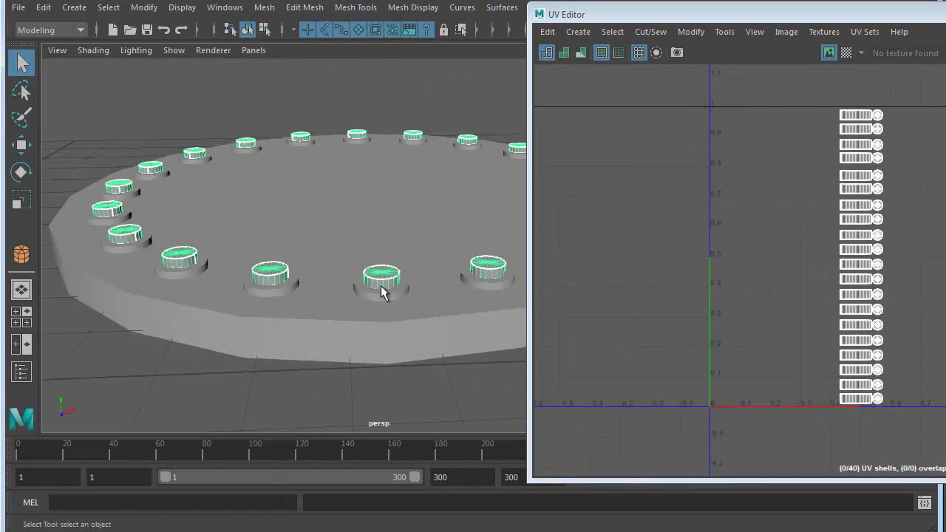
- Start a UV snapshot of the combined cylinders with the filename Animated_Light_texture in the Week_13_Videos folder
{"action": "left_click_drag", "start_coordinate": [704, 17], "coordinate": [508, 21]}
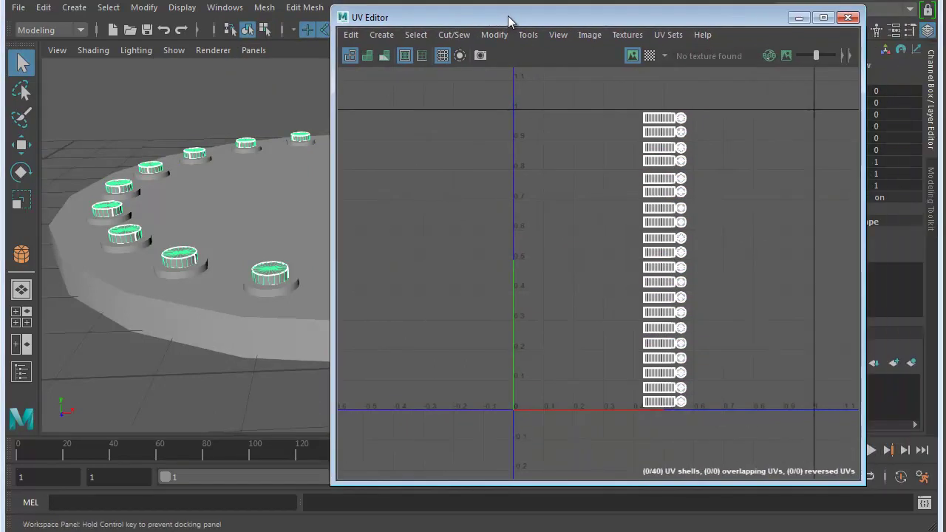
{"action": "left_click", "coordinate": [588, 34]}
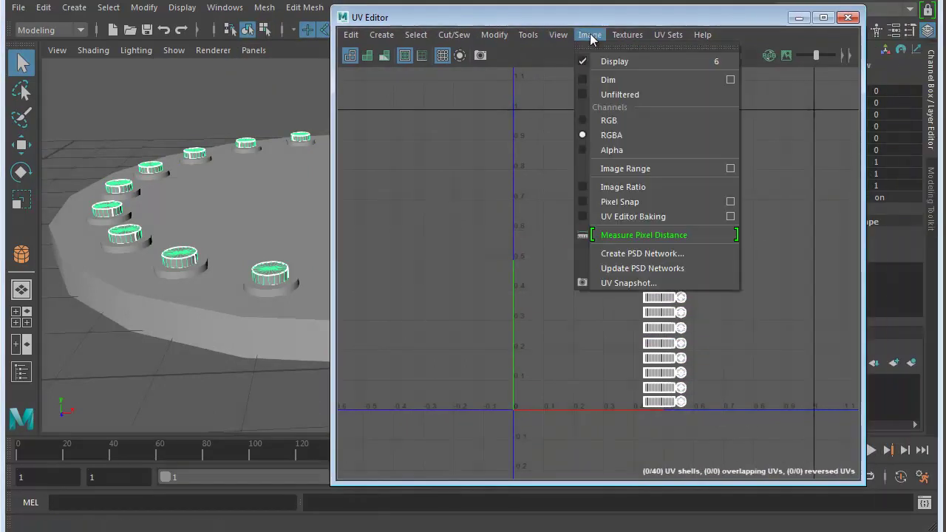
{"action": "left_click", "coordinate": [634, 282]}
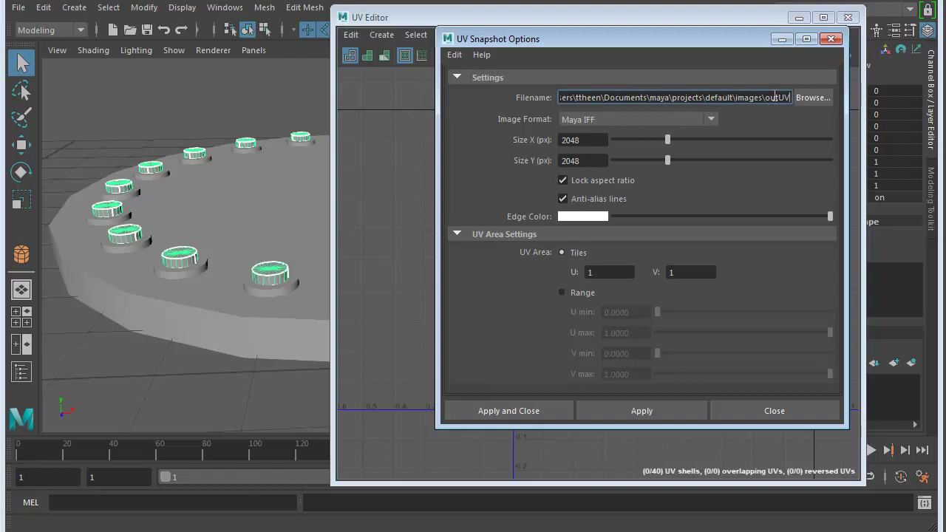
{"action": "left_click_drag", "start_coordinate": [675, 38], "coordinate": [689, 24]}
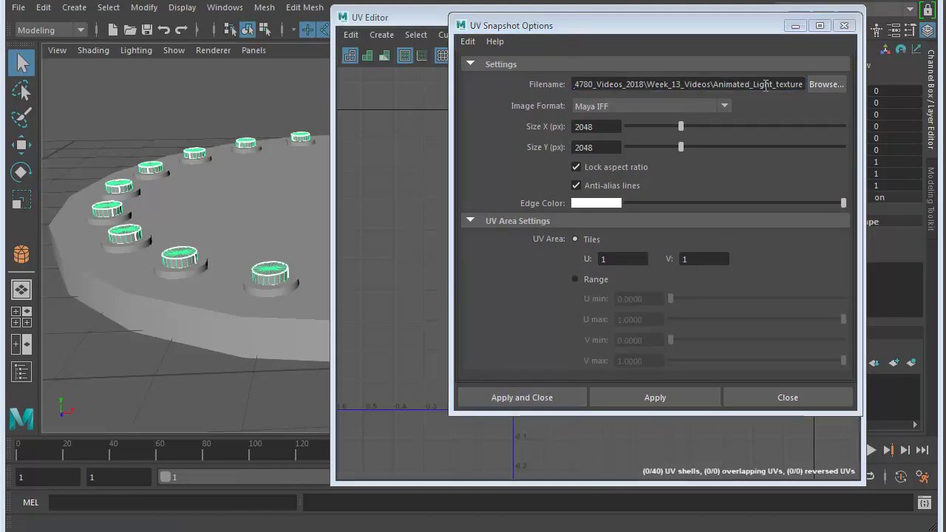
- Set the snapshot's image format to PNG at 2048 x 2048 px and save it
{"action": "left_click", "coordinate": [617, 106]}
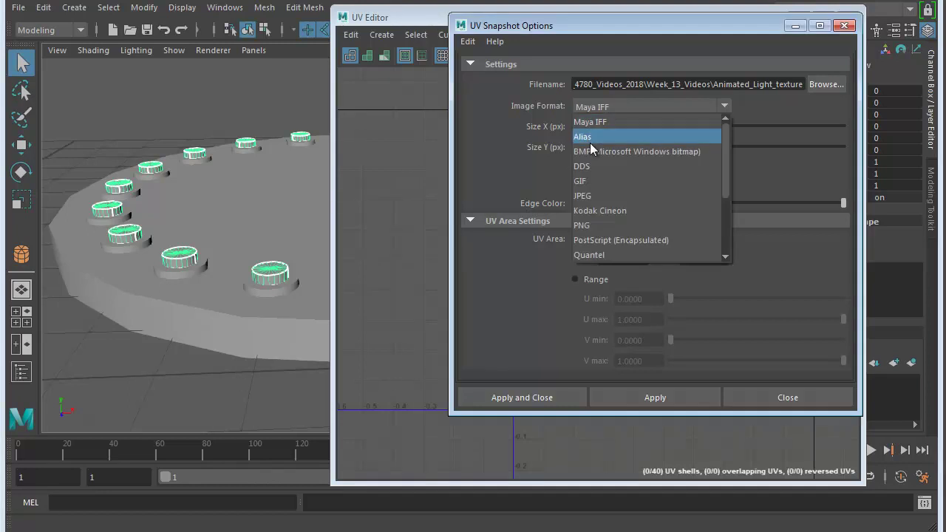
{"action": "scroll", "coordinate": [596, 194], "scroll_direction": "down", "scroll_amount": 2}
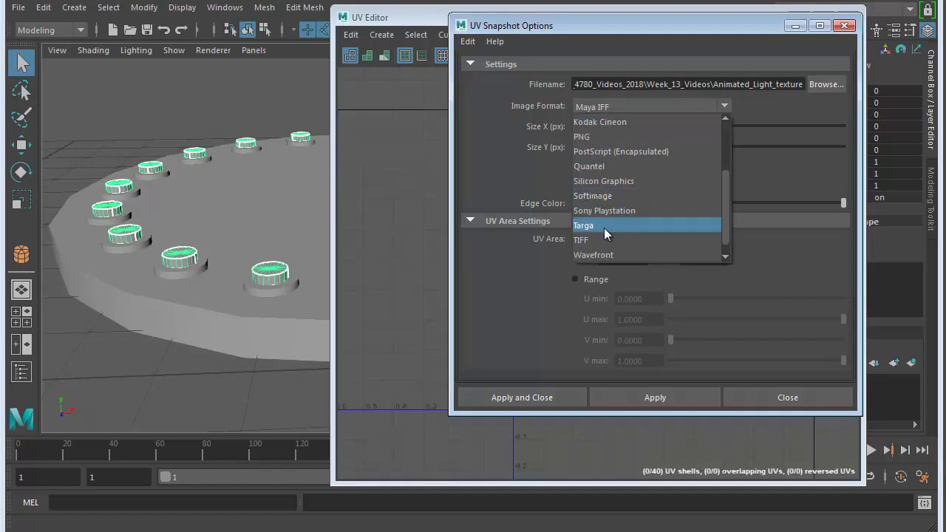
{"action": "left_click", "coordinate": [587, 137]}
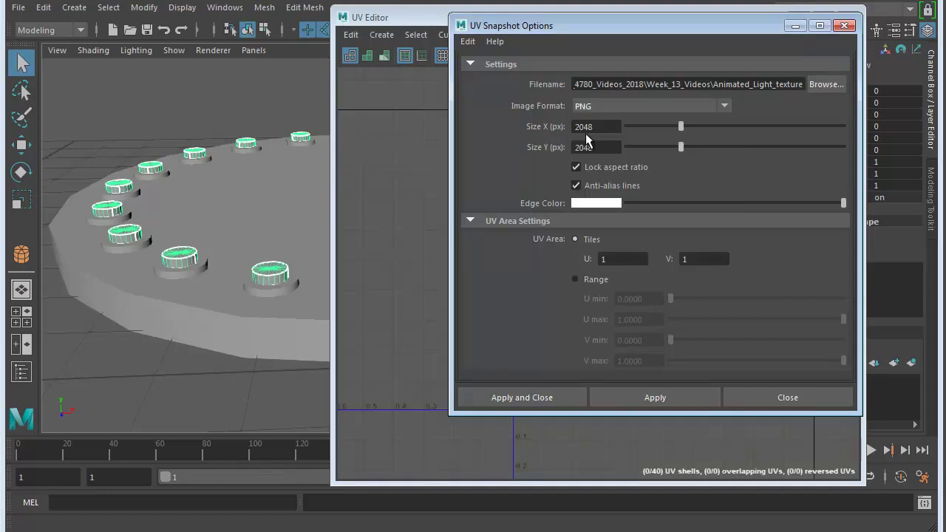
{"action": "left_click", "coordinate": [596, 127]}
{"action": "left_click_drag", "start_coordinate": [599, 127], "coordinate": [555, 133]}
{"action": "key", "text": "Tab"}
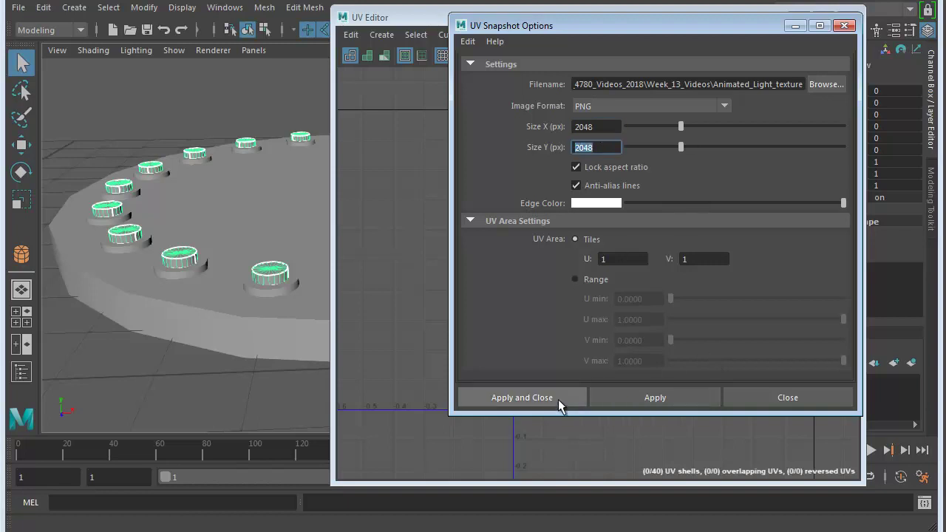
{"action": "left_click", "coordinate": [534, 397]}
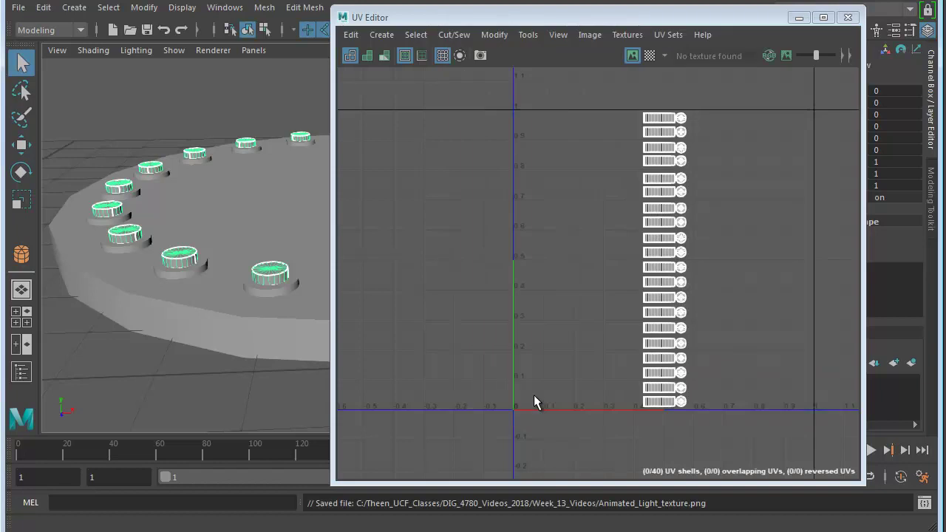
- Close the UV Editor, select the disc, and inspect the ring of lights from several angles
{"action": "left_click", "coordinate": [848, 17]}
{"action": "left_click", "coordinate": [362, 255]}
{"action": "left_click_drag", "start_coordinate": [392, 303], "coordinate": [419, 282], "text": "alt"}
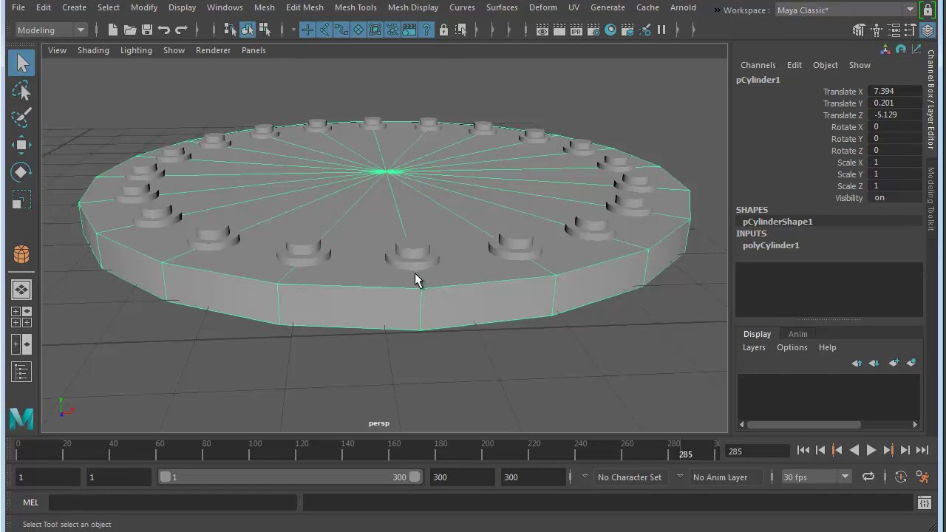
{"action": "left_click_drag", "start_coordinate": [507, 281], "coordinate": [436, 302], "text": "alt"}
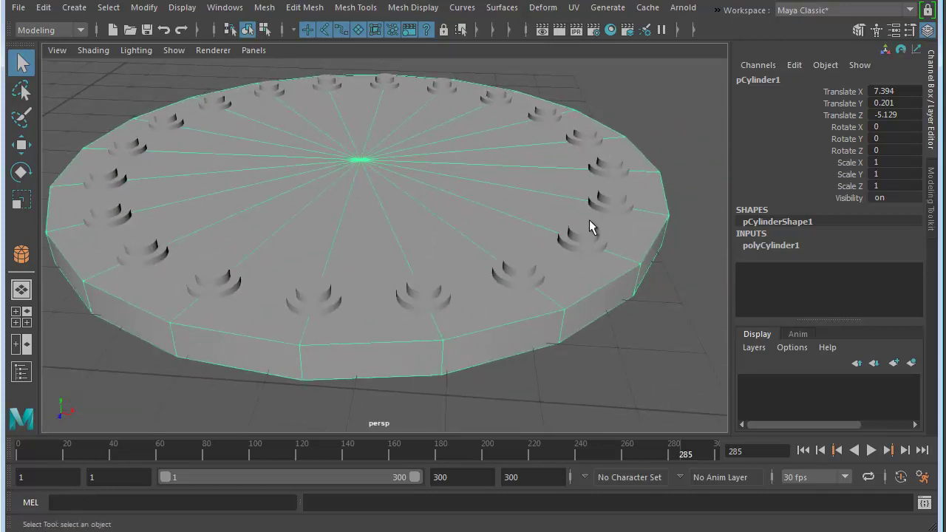
{"action": "left_click", "coordinate": [591, 222]}
{"action": "left_click", "coordinate": [574, 336]}
{"action": "left_click", "coordinate": [532, 292]}
{"action": "left_click", "coordinate": [602, 340]}
{"action": "left_click_drag", "start_coordinate": [507, 344], "coordinate": [484, 362], "text": "alt"}
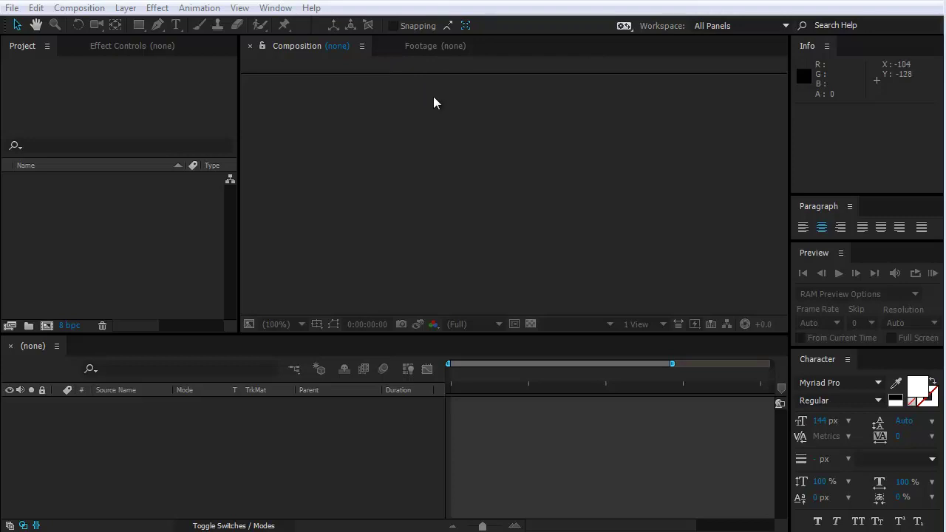
- Switch to After Effects and start a new composition named animated_lights
{"action": "left_click", "coordinate": [80, 9]}
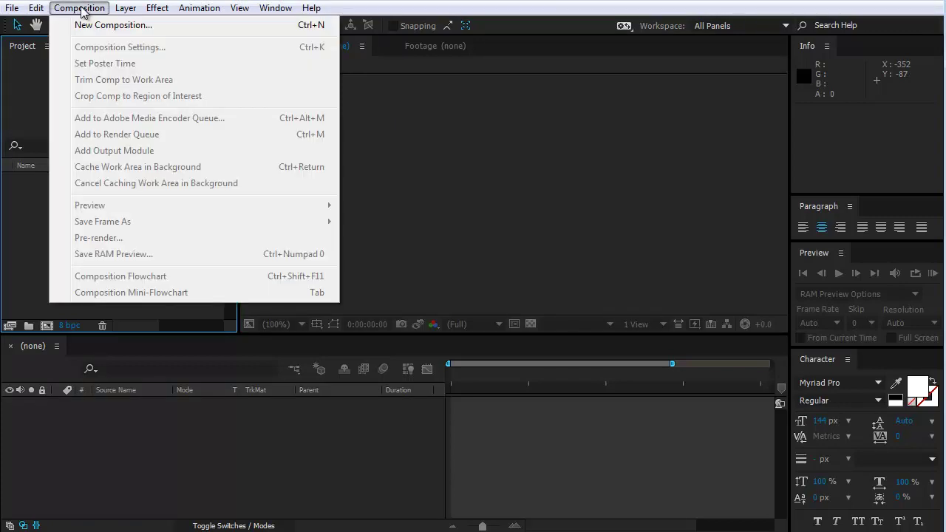
{"action": "left_click", "coordinate": [127, 28]}
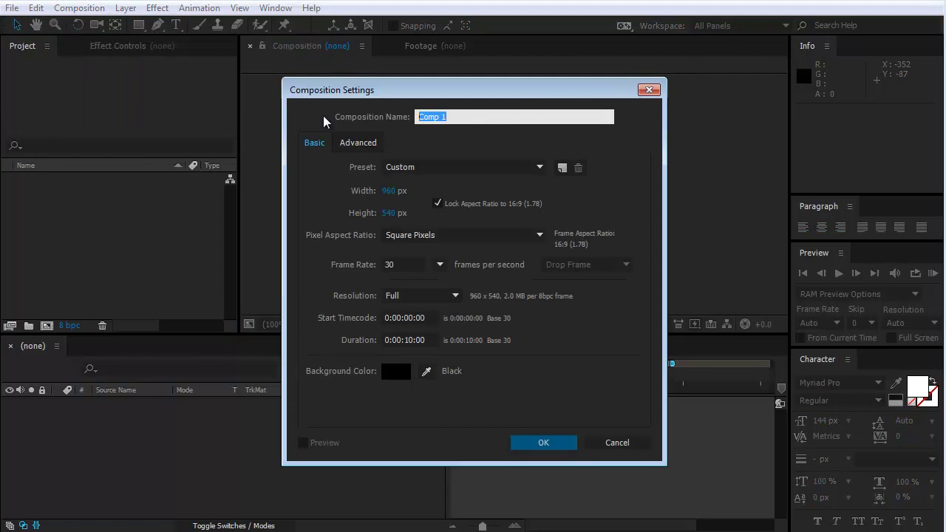
{"action": "type", "text": "animated_lights"}
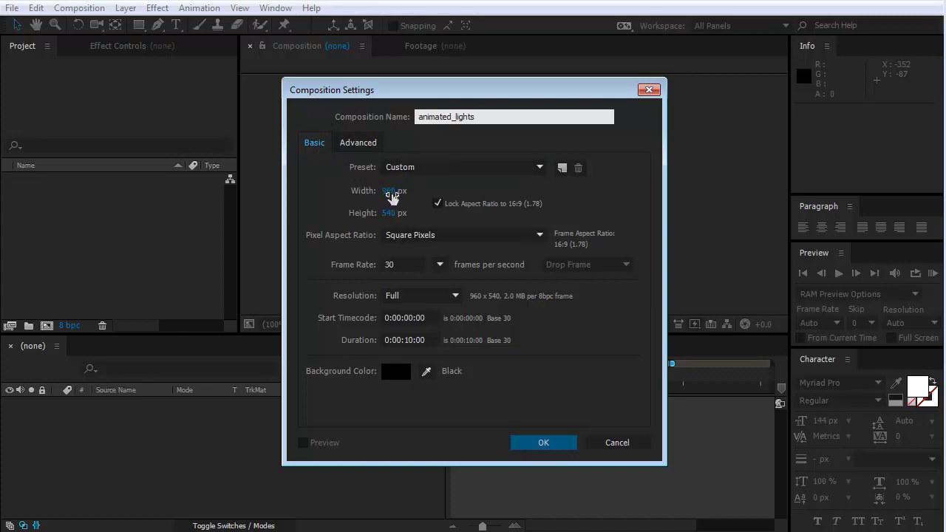
- Unlock the composition's aspect ratio and set its width and height to 2048 px each
{"action": "left_click", "coordinate": [389, 194]}
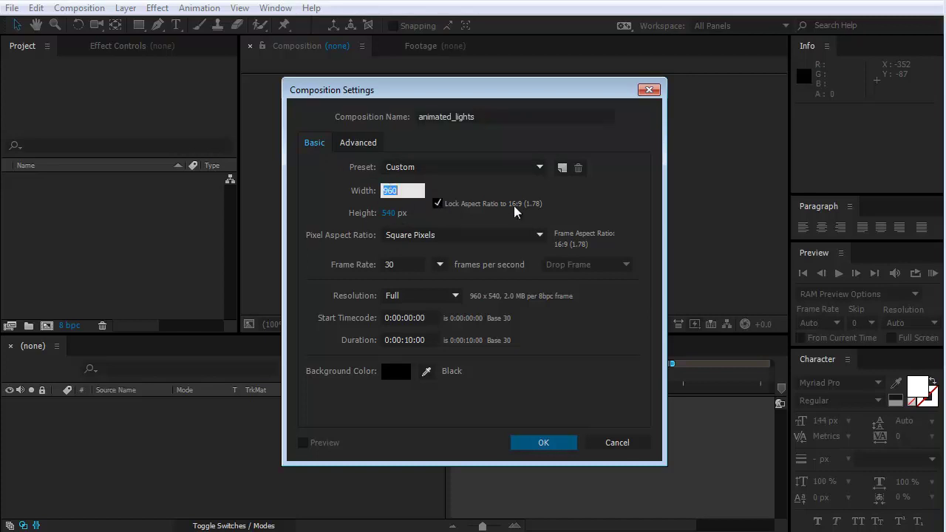
{"action": "left_click", "coordinate": [438, 203]}
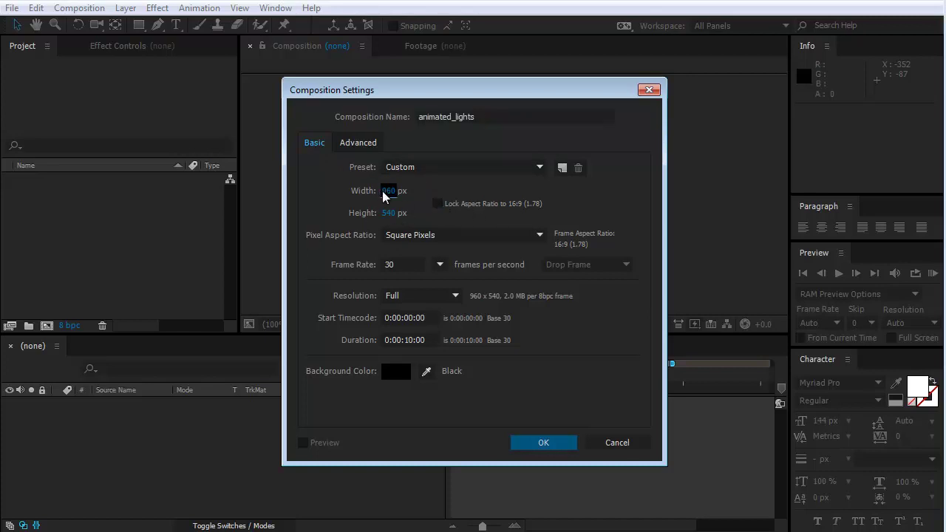
{"action": "left_click", "coordinate": [385, 192]}
{"action": "type", "text": "2048"}
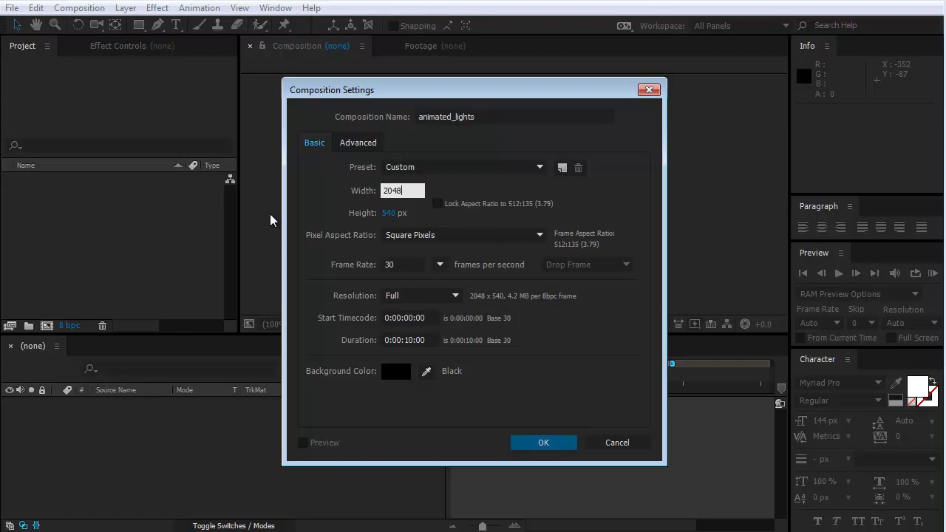
{"action": "left_click", "coordinate": [390, 212]}
{"action": "left_click", "coordinate": [389, 211]}
{"action": "type", "text": "2048"}
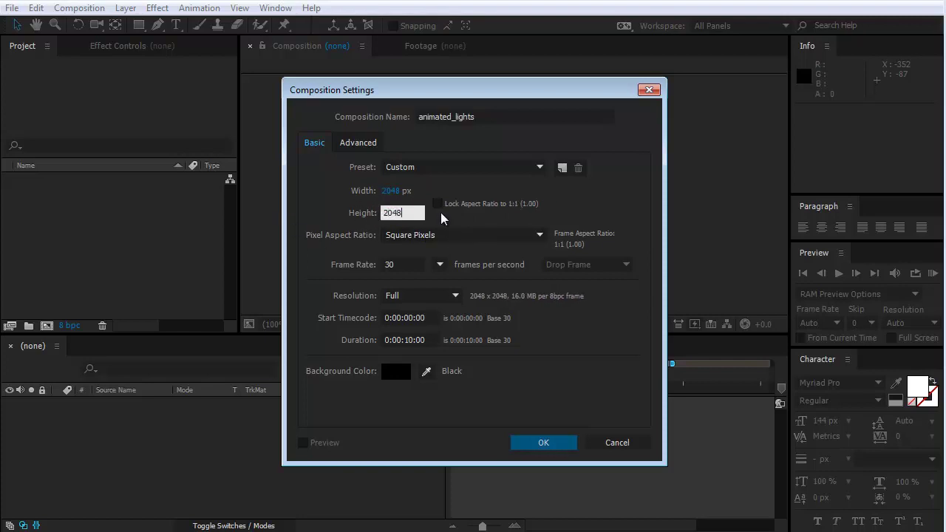
- Keep the frame rate at 30 fps, set the duration to 0:00:05:00, and create the composition
{"action": "left_click", "coordinate": [414, 266]}
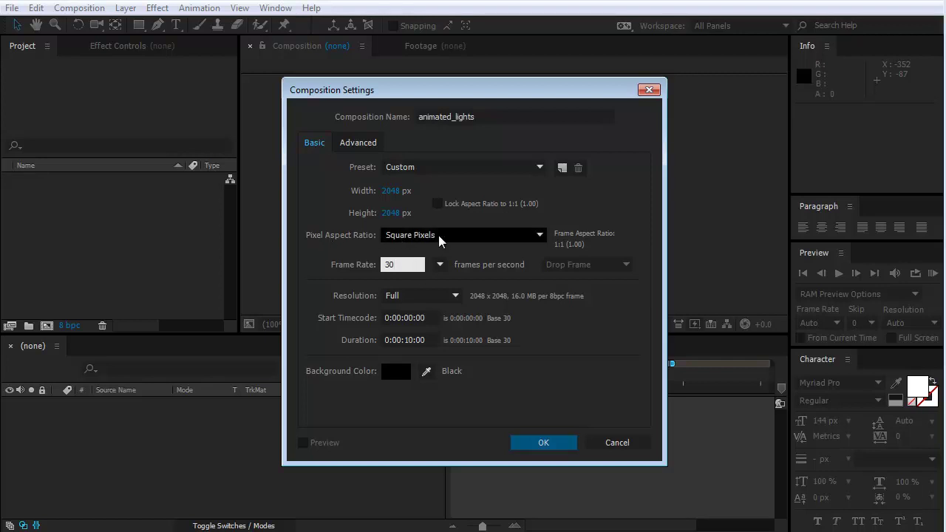
{"action": "double_click", "coordinate": [405, 264]}
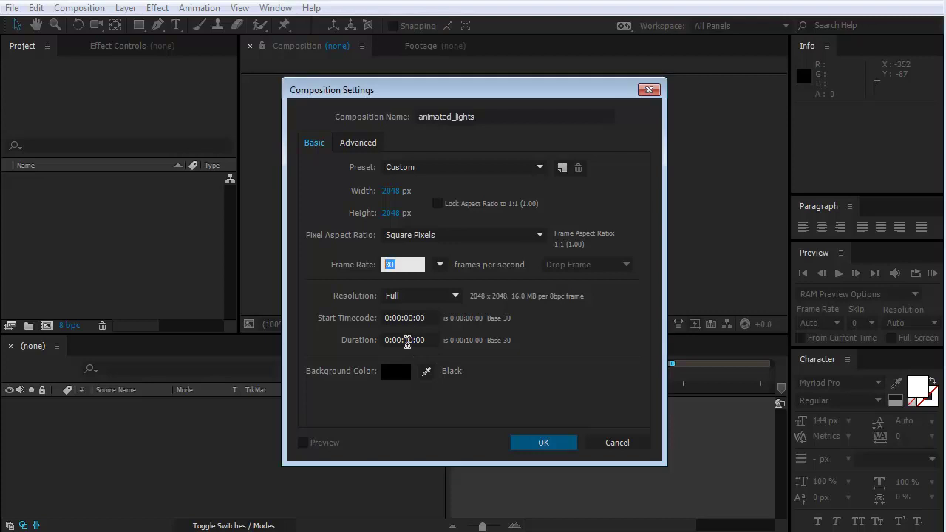
{"action": "left_click", "coordinate": [408, 340]}
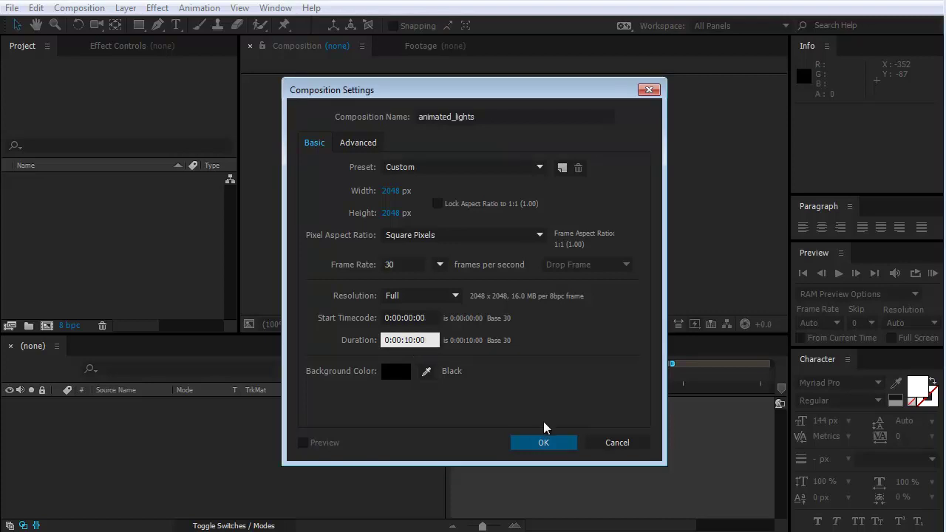
{"action": "key", "text": "BackSpace"}
{"action": "key", "text": "BackSpace"}
{"action": "left_click", "coordinate": [547, 442]}
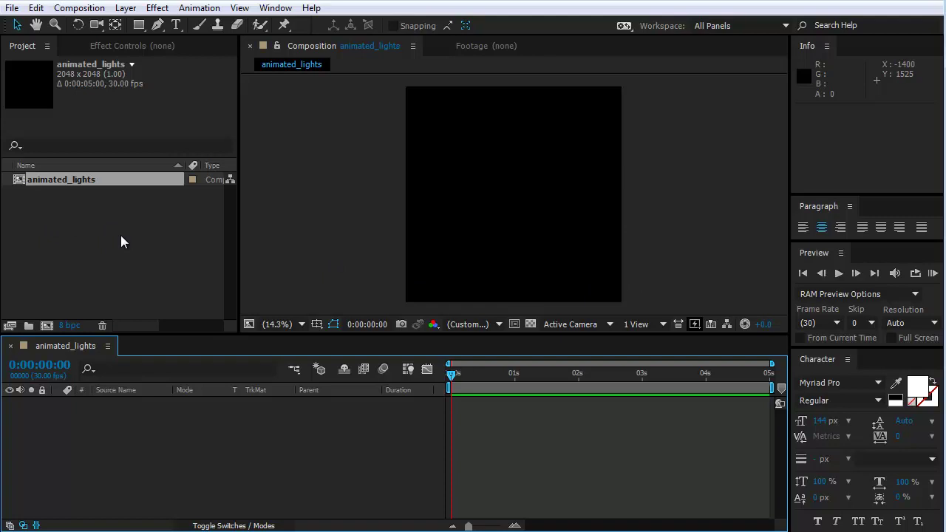
- Import Animated_Light_texture.png from the Week_13_Videos folder as footage and add it as a layer to the animated_lights composition
{"action": "left_click", "coordinate": [72, 230]}
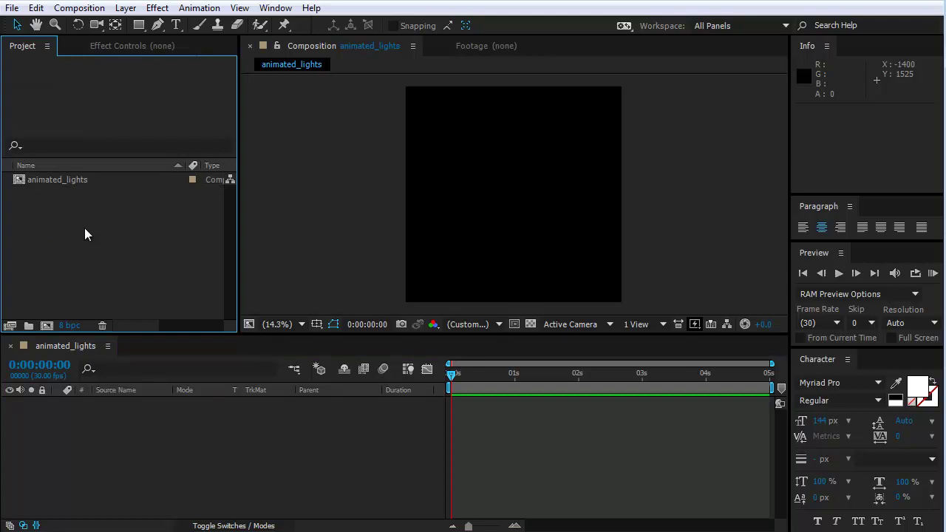
{"action": "right_click", "coordinate": [87, 234]}
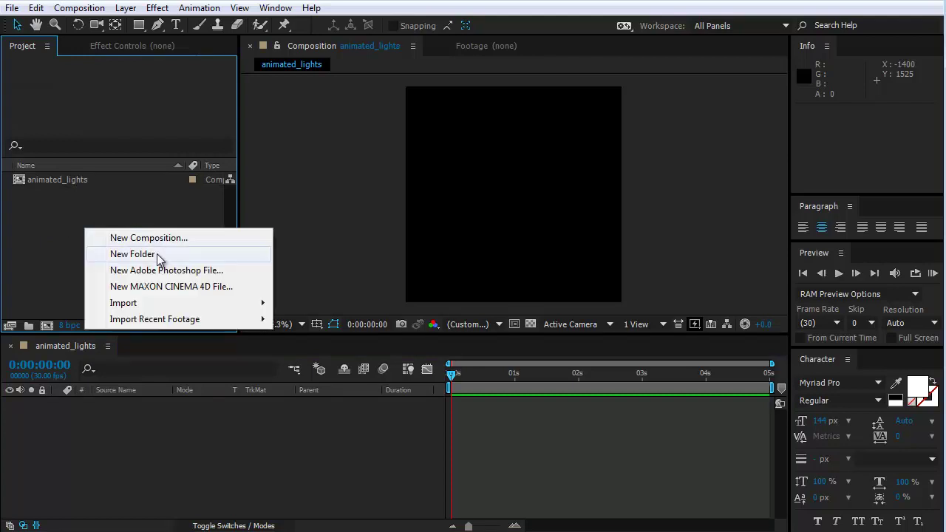
{"action": "mouse_move", "coordinate": [158, 302]}
{"action": "left_click", "coordinate": [310, 305]}
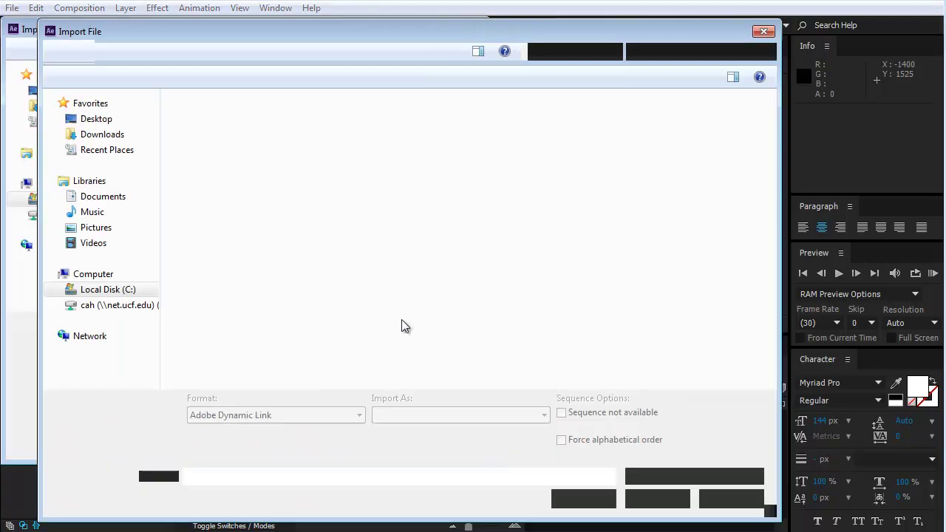
{"action": "left_click", "coordinate": [352, 51]}
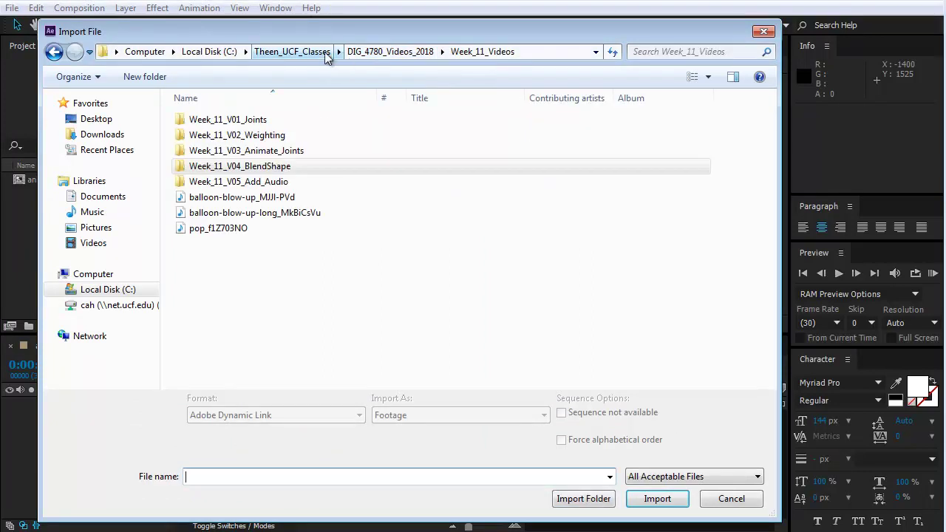
{"action": "left_click", "coordinate": [367, 51]}
{"action": "double_click", "coordinate": [465, 148]}
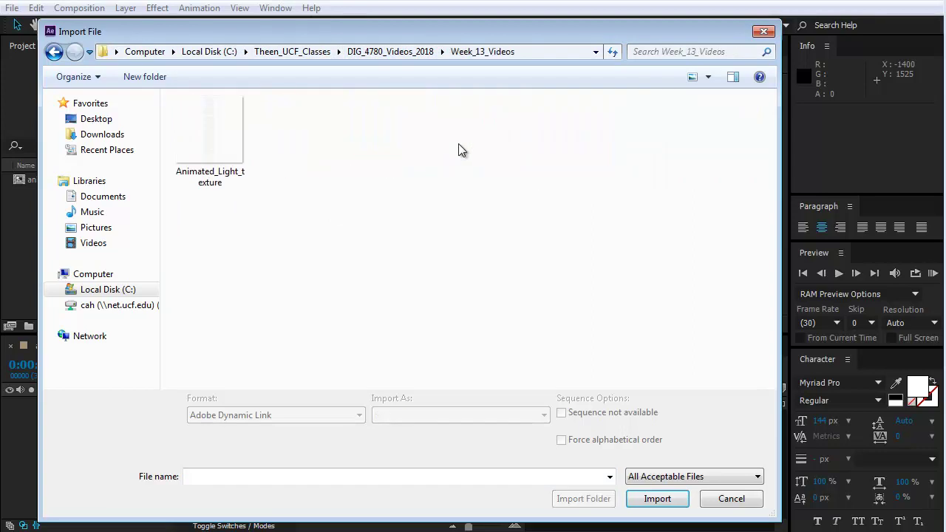
{"action": "left_click", "coordinate": [219, 176]}
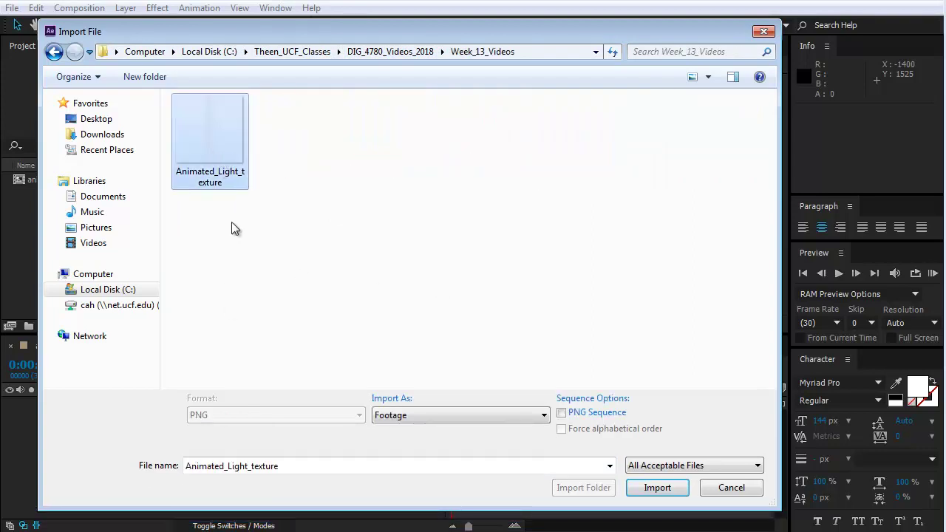
{"action": "left_click", "coordinate": [657, 489]}
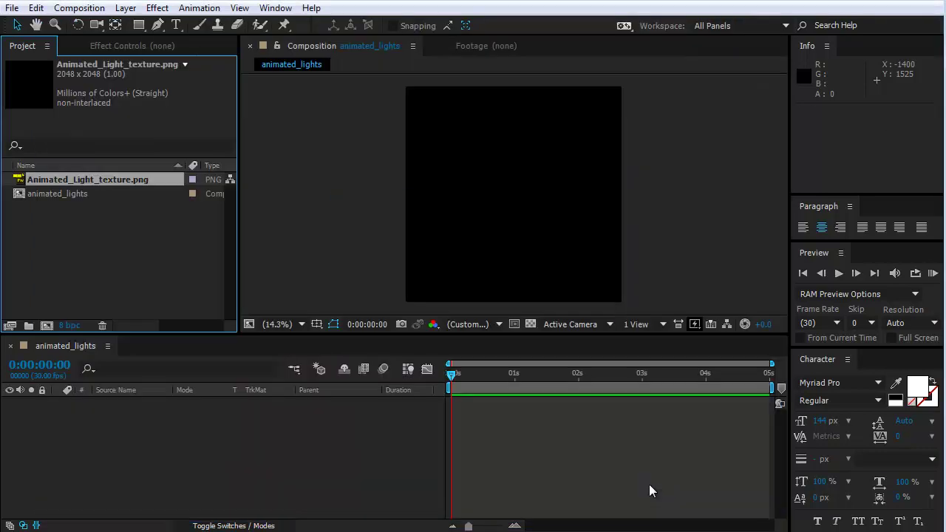
{"action": "left_click_drag", "start_coordinate": [21, 180], "coordinate": [31, 406]}
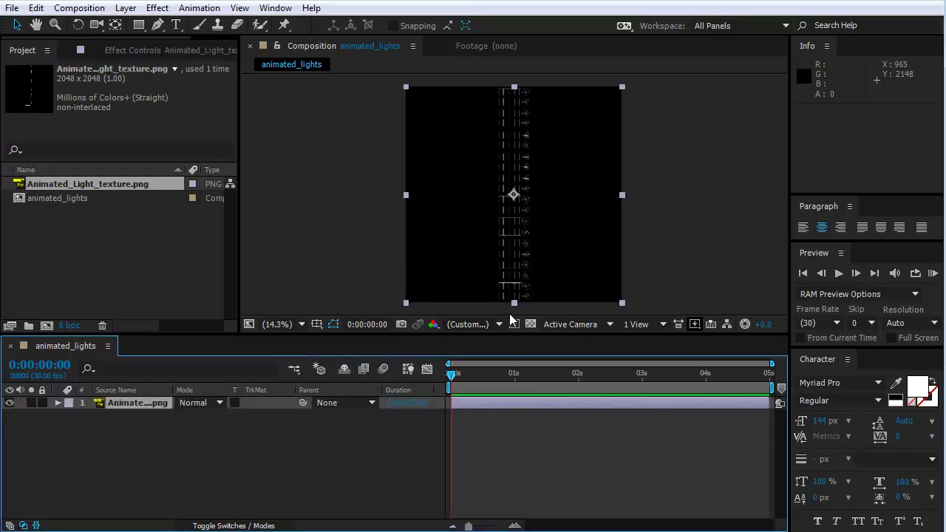
- Examine the cylinders' UV layout in the imported texture at closer and wider magnification in the composition
{"action": "left_click", "coordinate": [642, 212]}
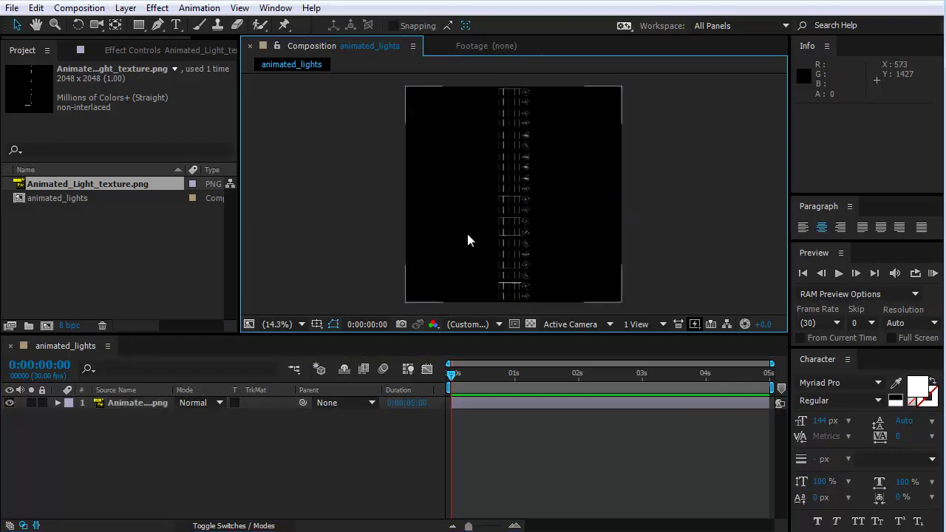
{"action": "scroll", "coordinate": [475, 230], "scroll_direction": "up", "scroll_amount": 4}
{"action": "scroll", "coordinate": [532, 227], "scroll_direction": "down", "scroll_amount": 8}
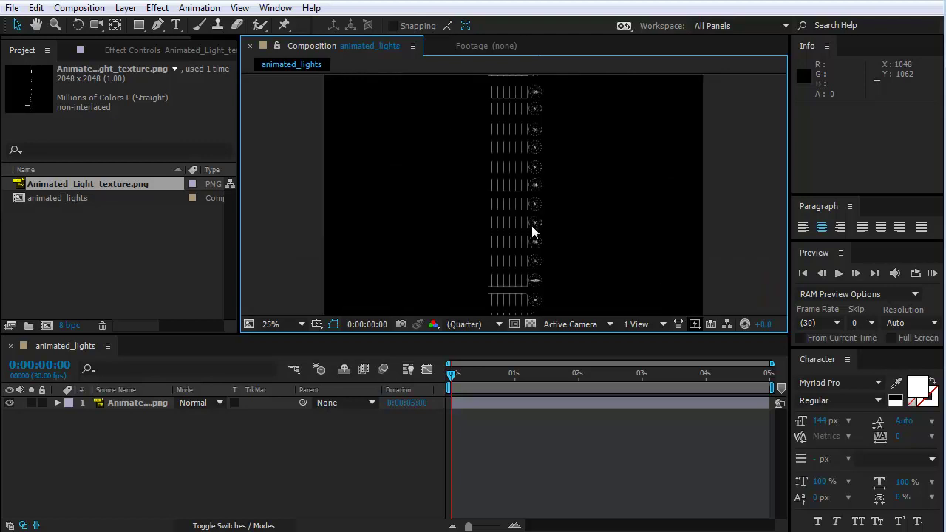
{"action": "scroll", "coordinate": [531, 225], "scroll_direction": "up", "scroll_amount": 1}
{"action": "scroll", "coordinate": [530, 222], "scroll_direction": "down", "scroll_amount": 1}
{"action": "scroll", "coordinate": [531, 226], "scroll_direction": "up", "scroll_amount": 1}
{"action": "scroll", "coordinate": [532, 243], "scroll_direction": "down", "scroll_amount": 1}
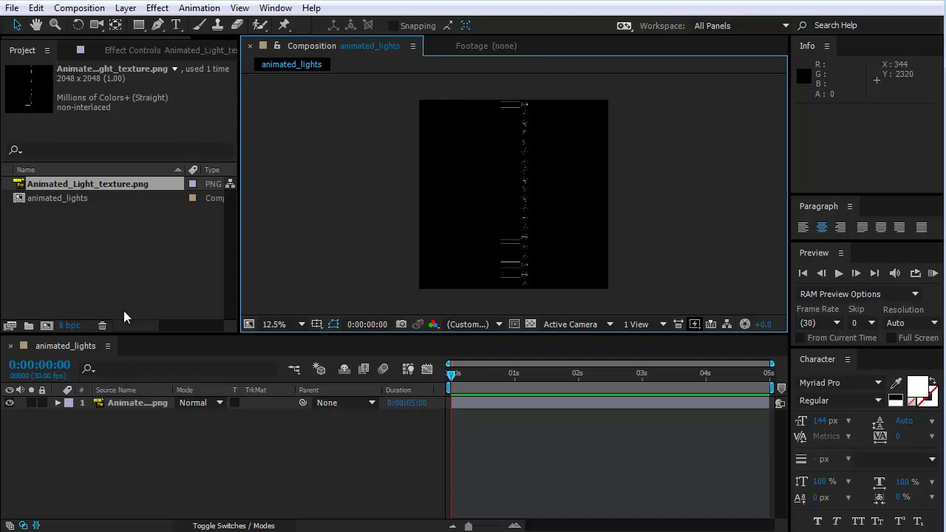
{"action": "scroll", "coordinate": [481, 258], "scroll_direction": "up", "scroll_amount": 1}
{"action": "scroll", "coordinate": [481, 258], "scroll_direction": "down", "scroll_amount": 1}
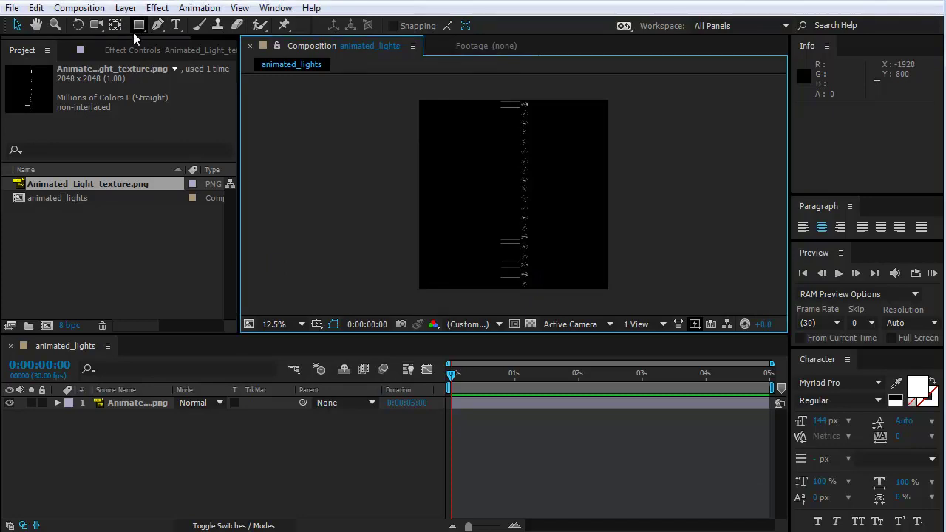
- Add a new shape layer to the animated_lights composition and activate the Rectangle Tool
{"action": "left_click", "coordinate": [126, 8]}
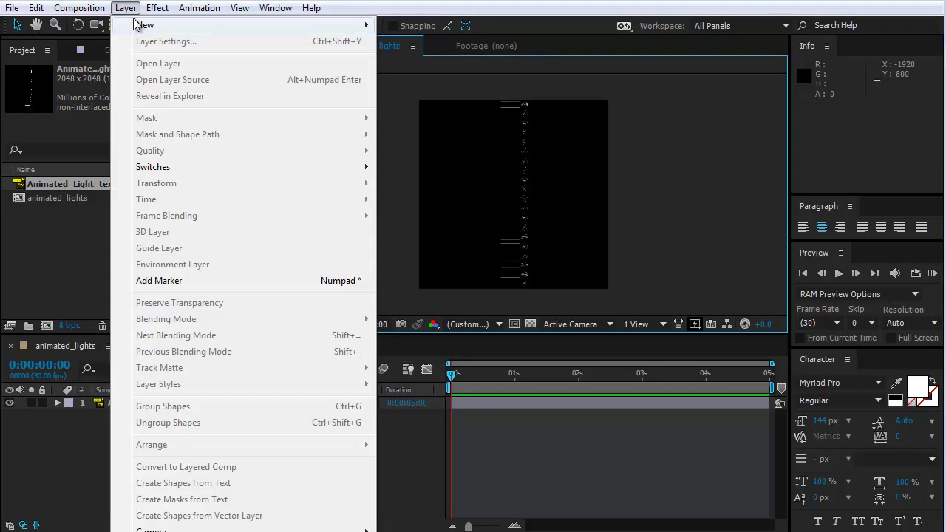
{"action": "mouse_move", "coordinate": [136, 24]}
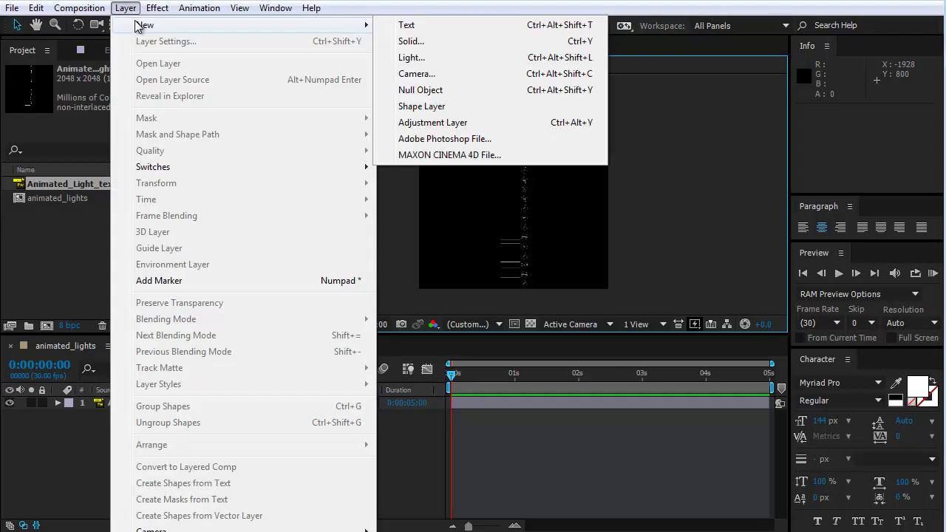
{"action": "left_click", "coordinate": [432, 107]}
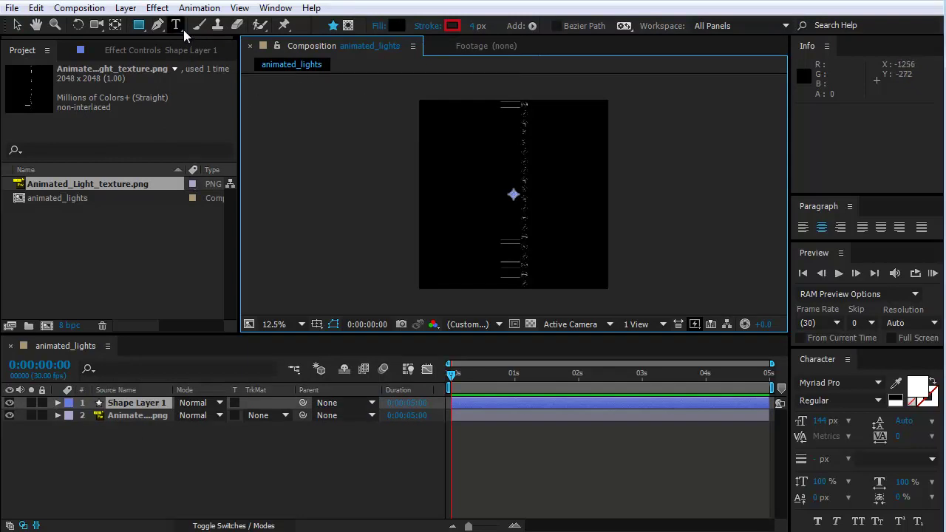
{"action": "left_click", "coordinate": [138, 27]}
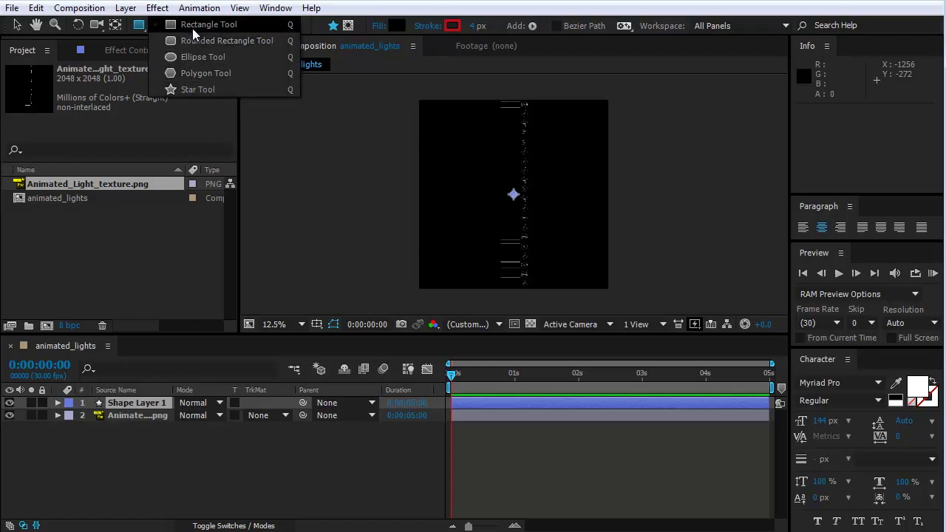
{"action": "left_click", "coordinate": [167, 25]}
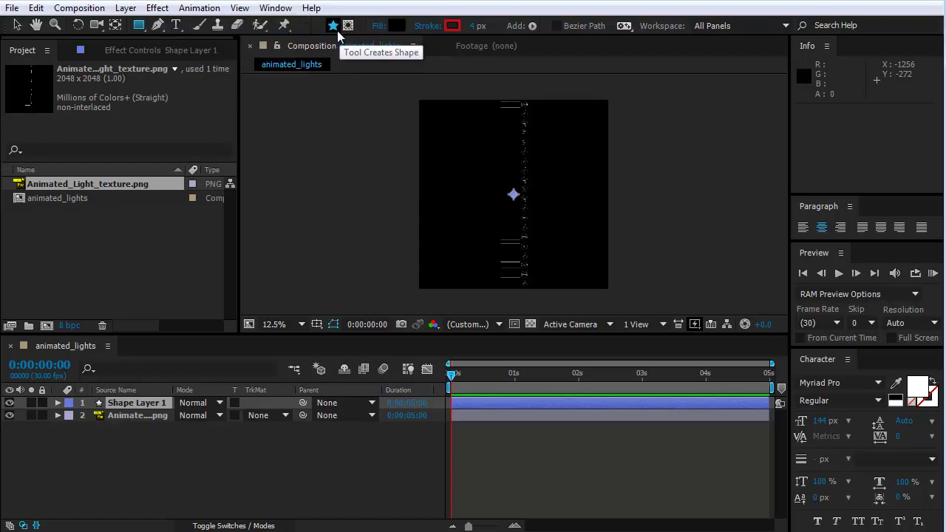
- Set the shape fill colour to pure red, FF0000
{"action": "left_click", "coordinate": [397, 25]}
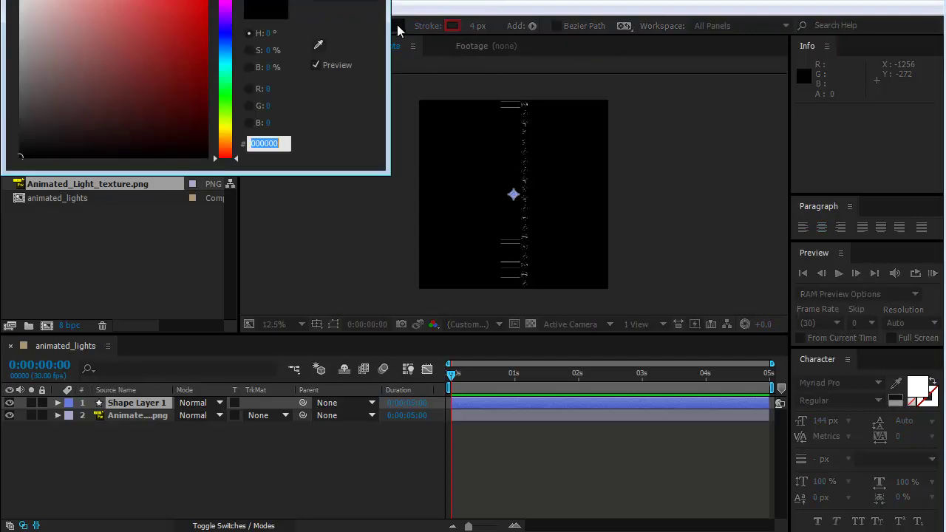
{"action": "left_click", "coordinate": [154, 28]}
{"action": "left_click", "coordinate": [264, 143]}
{"action": "type", "text": "FF0000"}
{"action": "key", "text": "Return"}
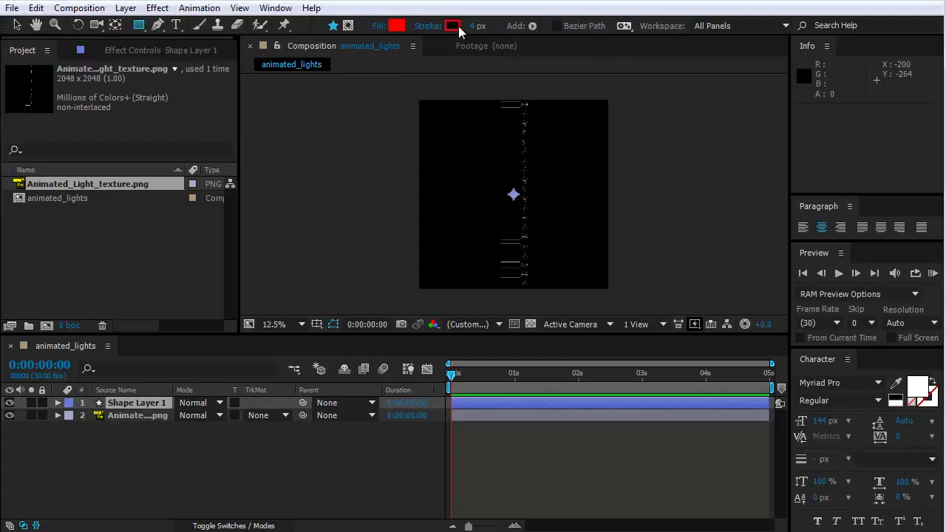
- Set the shape's stroke option to None
{"action": "left_click", "coordinate": [456, 26]}
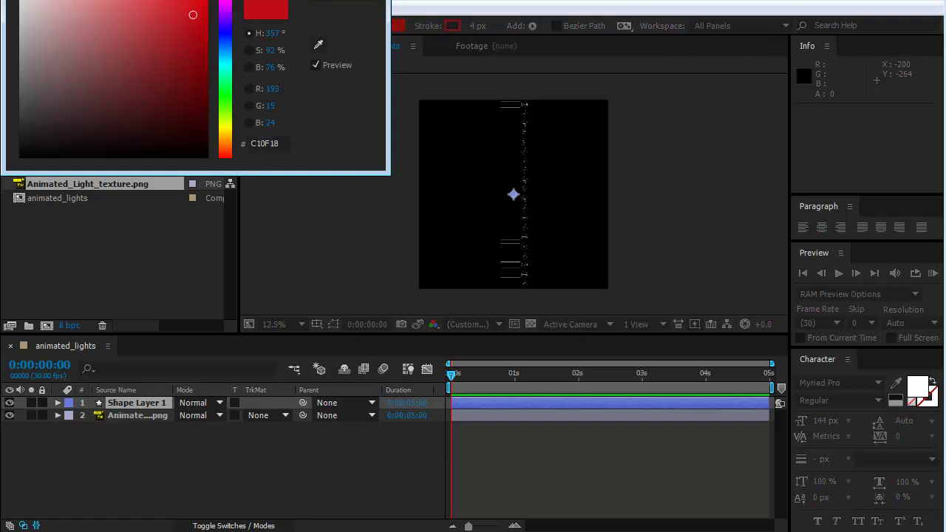
{"action": "key", "text": "Return"}
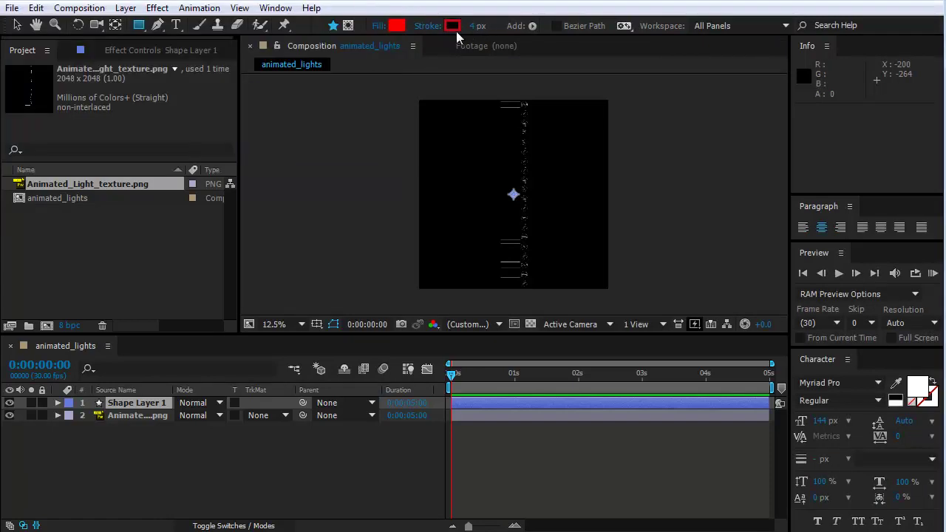
{"action": "left_click", "coordinate": [435, 25]}
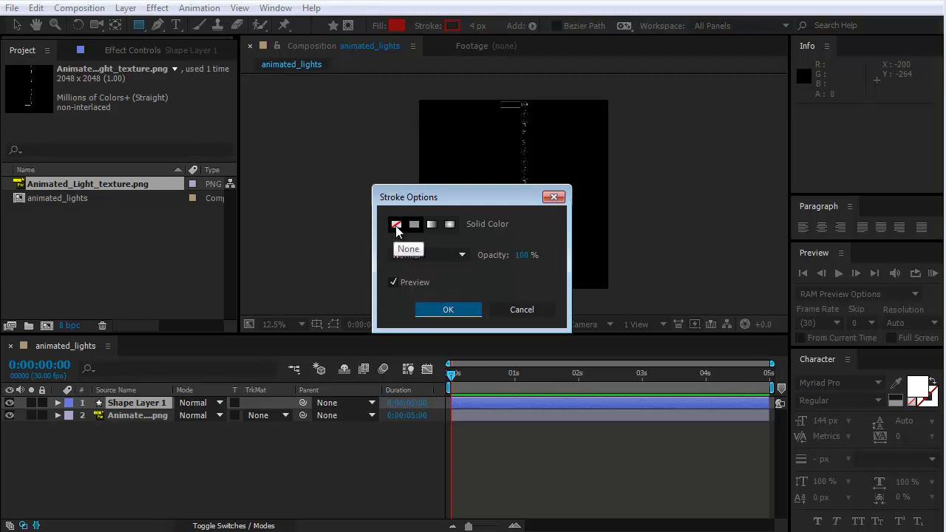
{"action": "left_click", "coordinate": [396, 225]}
{"action": "left_click", "coordinate": [447, 311]}
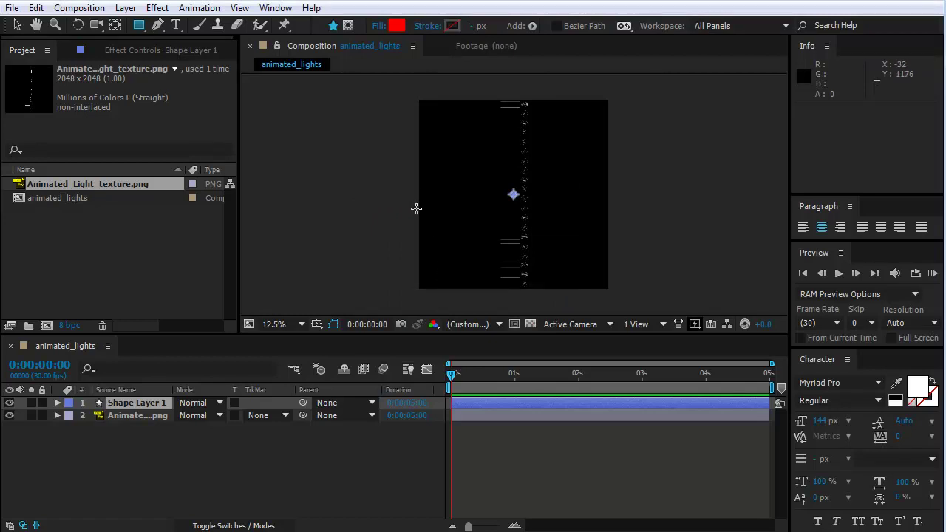
- Draw a horizontal rectangle about 2096 px wide and 160 px tall across the full composition, just below its centre
{"action": "left_click_drag", "start_coordinate": [418, 209], "coordinate": [611, 222]}
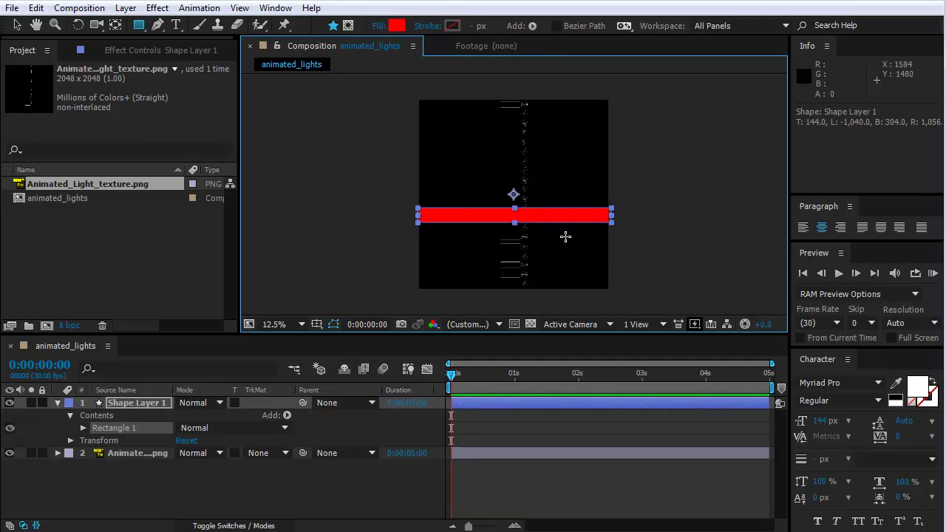
{"action": "scroll", "coordinate": [495, 248], "scroll_direction": "up", "scroll_amount": 6}
{"action": "scroll", "coordinate": [497, 247], "scroll_direction": "down", "scroll_amount": 4}
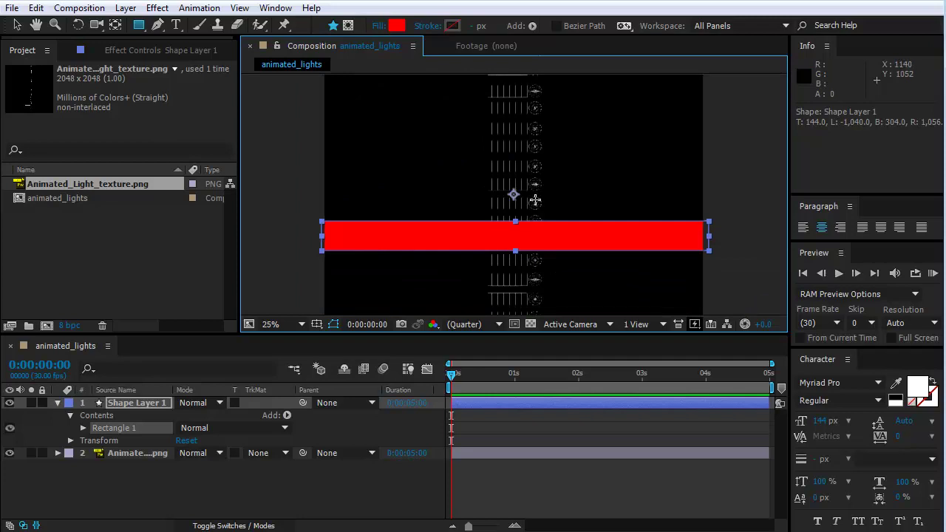
- Reveal Shape Layer 1's Position property and move the layer beneath the Animated_Light_texture.png layer
{"action": "key", "text": "p"}
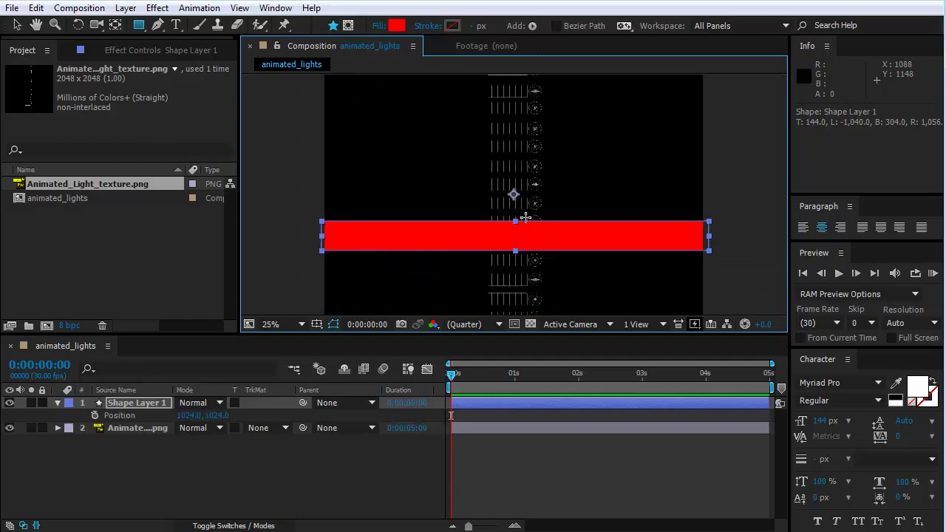
{"action": "key", "text": "h"}
{"action": "left_click_drag", "start_coordinate": [535, 246], "coordinate": [544, 219]}
{"action": "key", "text": "period"}
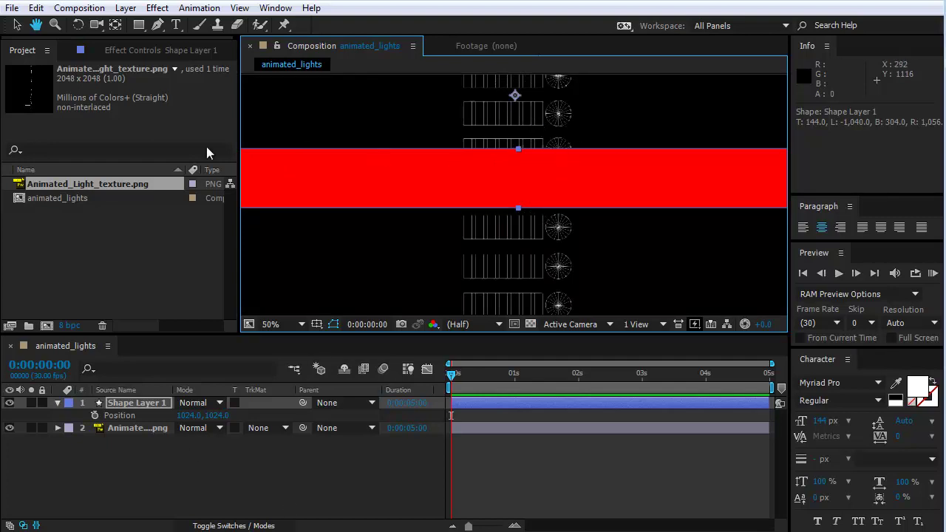
{"action": "left_click", "coordinate": [117, 406]}
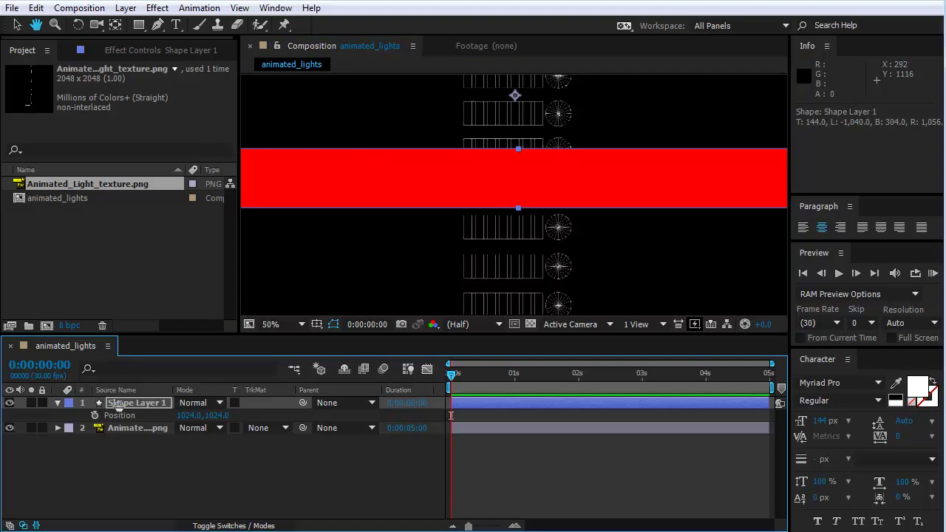
{"action": "key", "text": "q"}
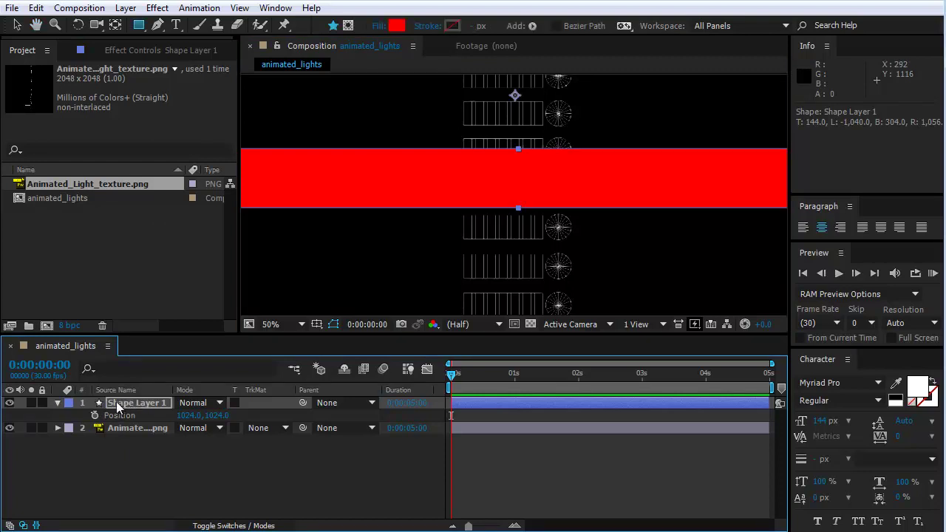
{"action": "left_click_drag", "start_coordinate": [120, 404], "coordinate": [122, 430]}
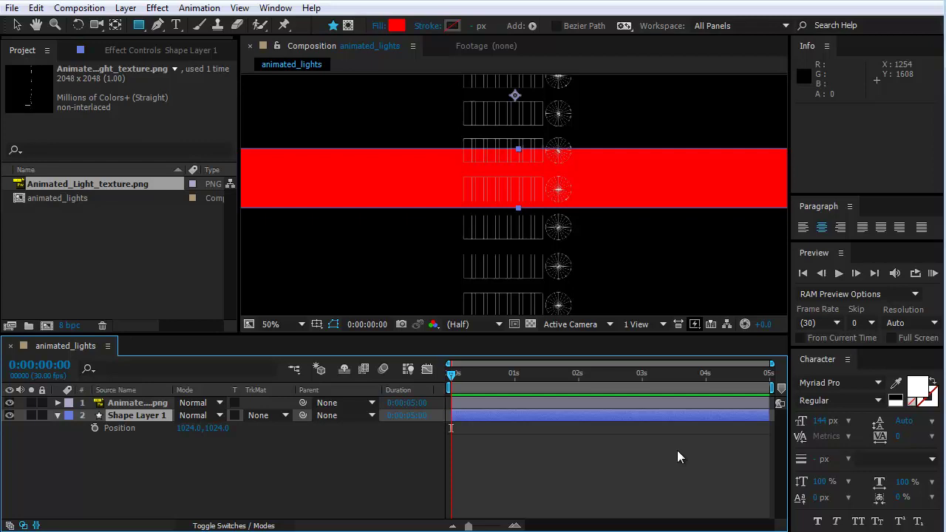
- Apply the Gaussian Blur effect to Shape Layer 1
{"action": "key", "text": "v"}
{"action": "key", "text": "F3"}
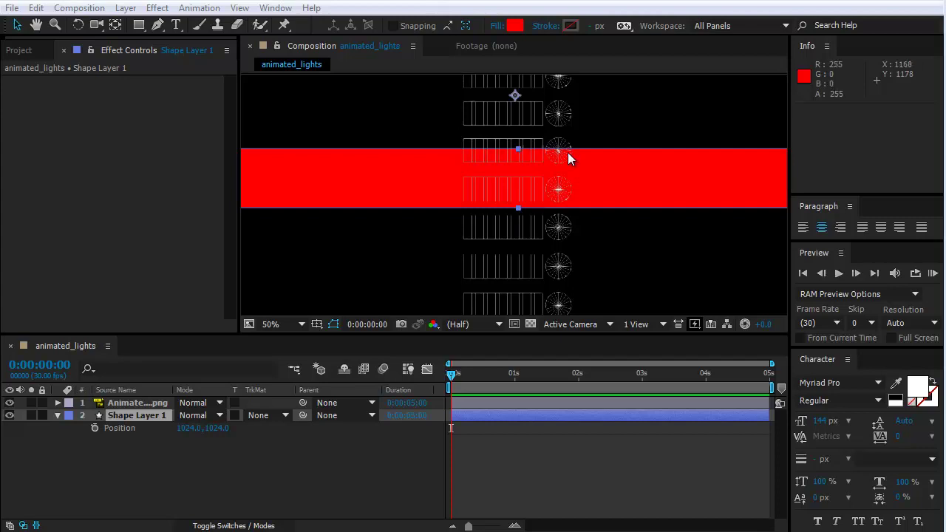
{"action": "left_click", "coordinate": [129, 411]}
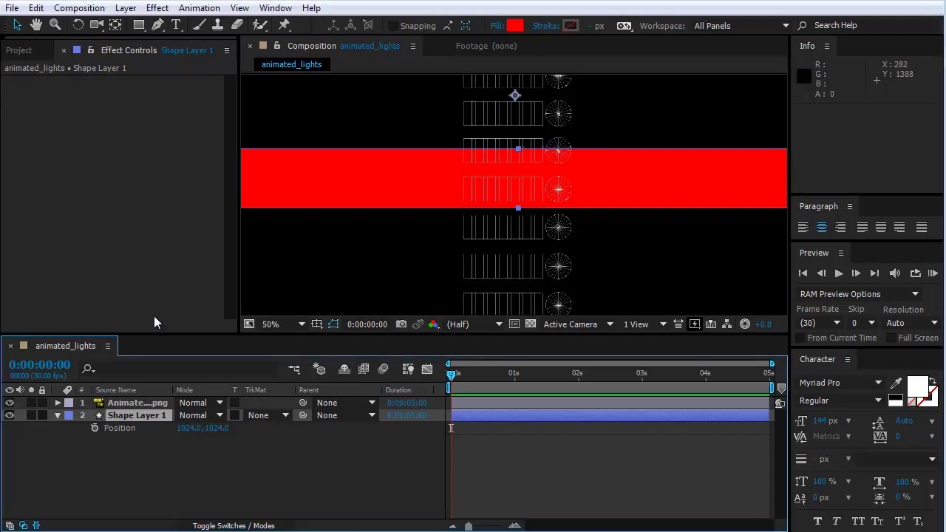
{"action": "left_click", "coordinate": [157, 8]}
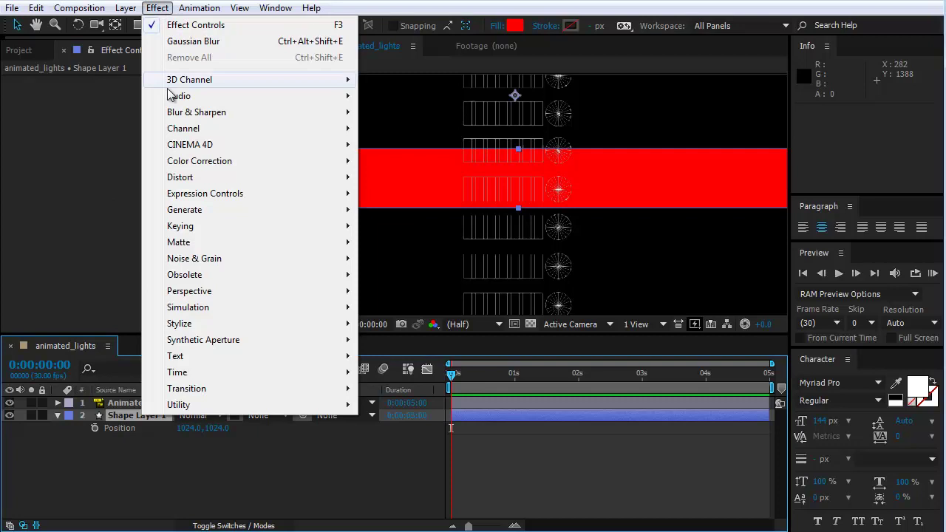
{"action": "mouse_move", "coordinate": [193, 118]}
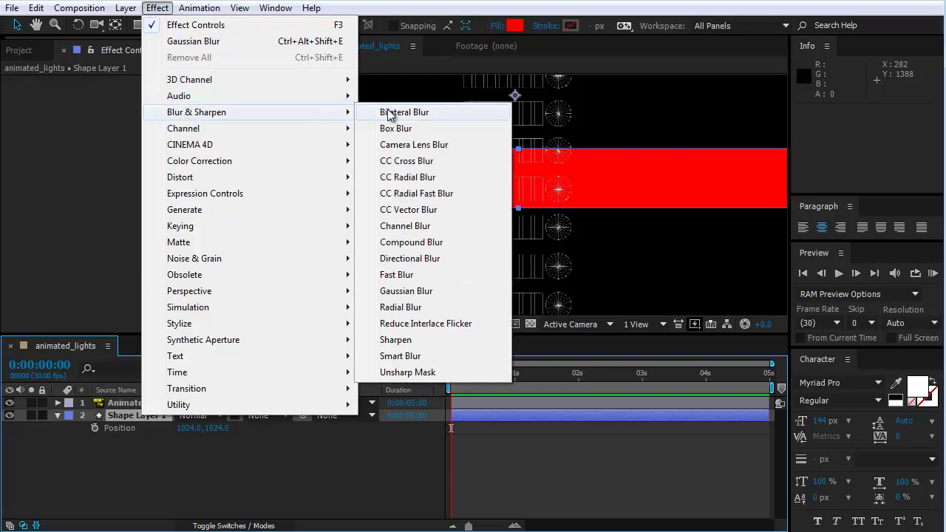
{"action": "left_click", "coordinate": [414, 293]}
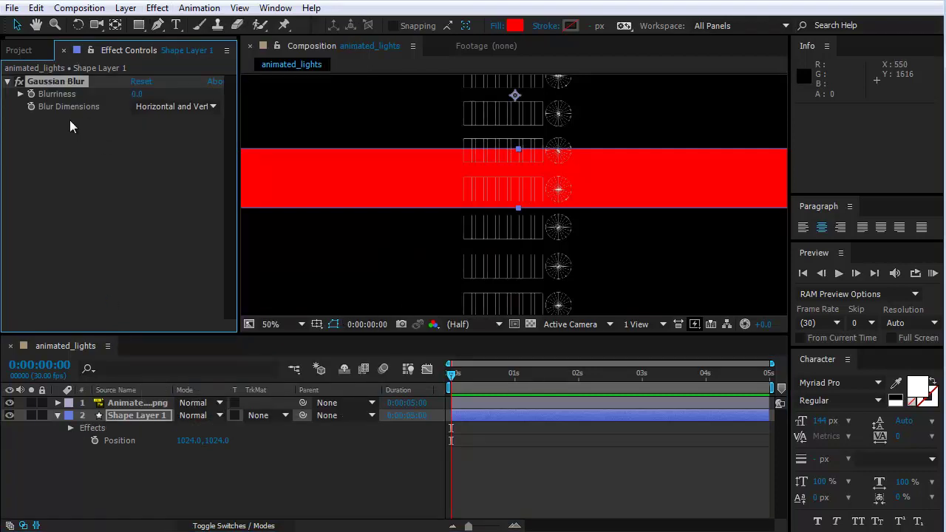
- Expand the Gaussian Blur properties of Shape Layer 1 and set Blur Dimensions to Vertical
{"action": "left_click", "coordinate": [28, 49]}
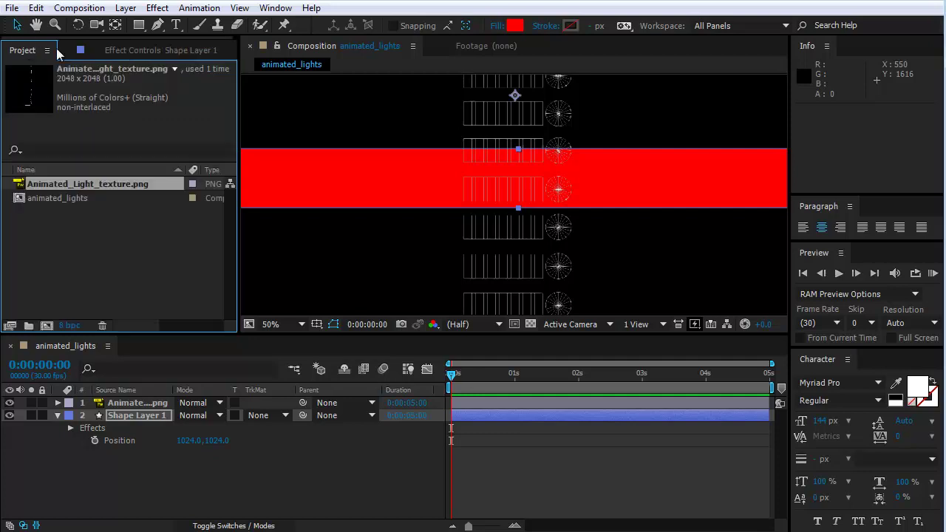
{"action": "left_click", "coordinate": [131, 49]}
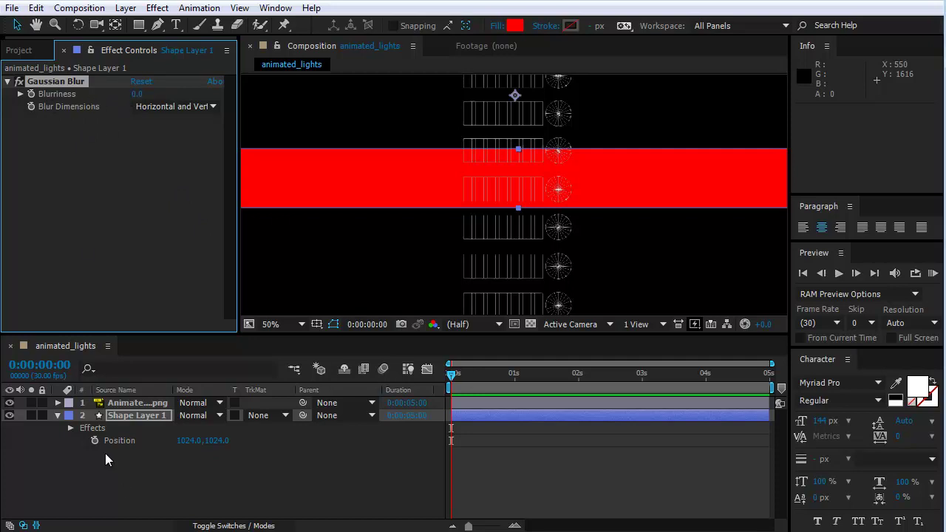
{"action": "left_click", "coordinate": [70, 428]}
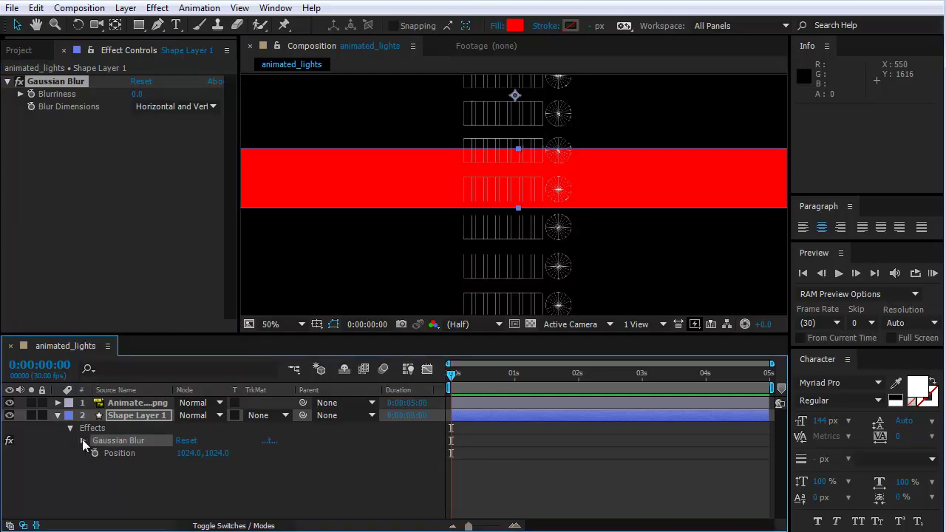
{"action": "left_click", "coordinate": [83, 440]}
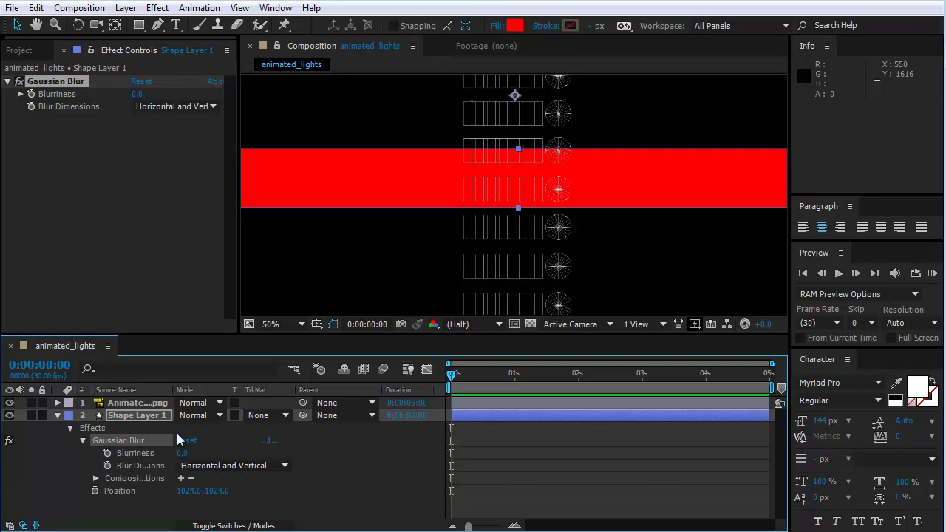
{"action": "left_click", "coordinate": [284, 467]}
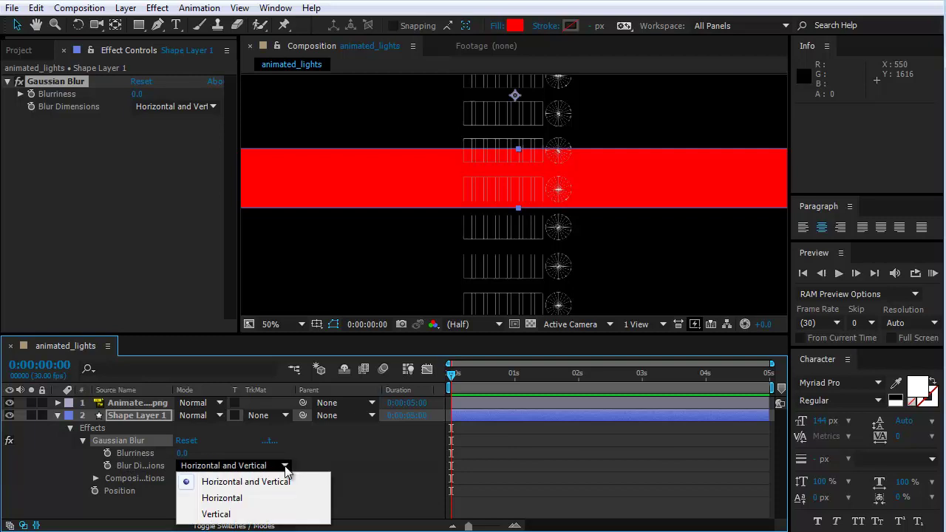
{"action": "left_click", "coordinate": [221, 514]}
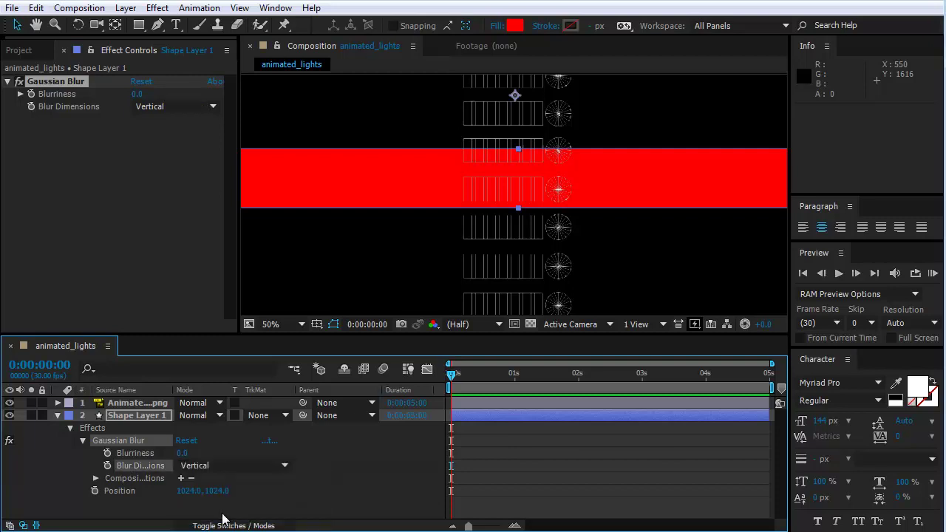
- Raise the Gaussian Blur's Blurriness on the red bar to about 133
{"action": "left_click_drag", "start_coordinate": [181, 456], "coordinate": [703, 453]}
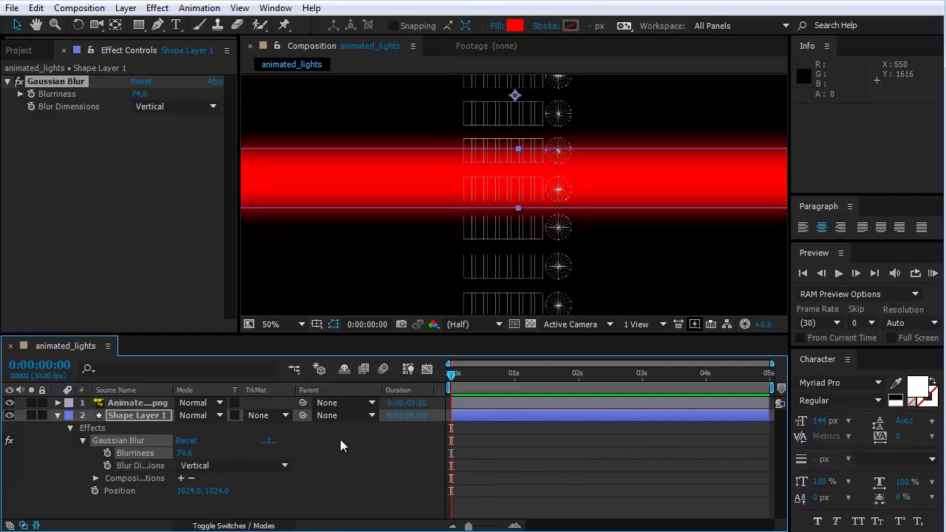
{"action": "left_click_drag", "start_coordinate": [217, 459], "coordinate": [208, 452]}
{"action": "left_click_drag", "start_coordinate": [315, 455], "coordinate": [524, 461]}
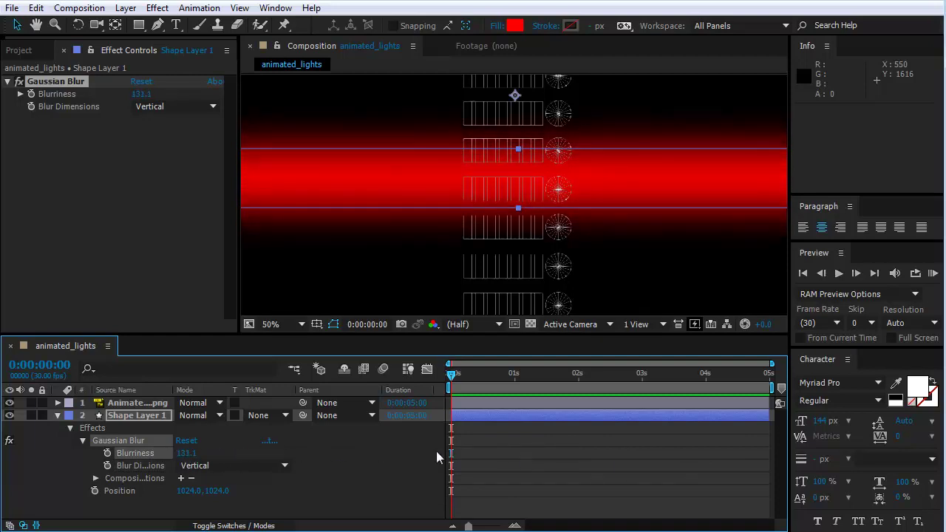
- Raise the Gaussian Blur's Blurriness to about 193.5 and stretch the red bar vertically to about 110% scale
{"action": "left_click_drag", "start_coordinate": [196, 453], "coordinate": [655, 461]}
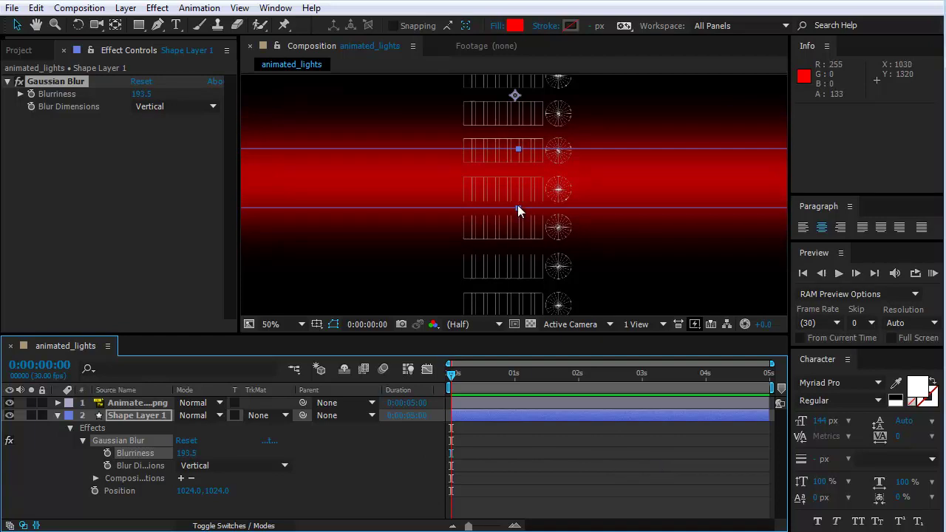
{"action": "left_click_drag", "start_coordinate": [517, 206], "coordinate": [517, 218]}
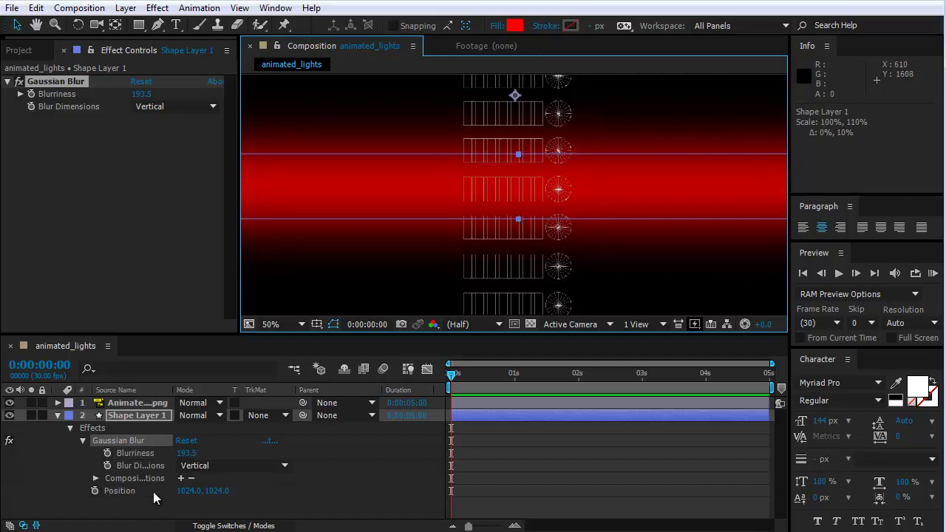
{"action": "left_click", "coordinate": [94, 478]}
{"action": "left_click", "coordinate": [95, 478]}
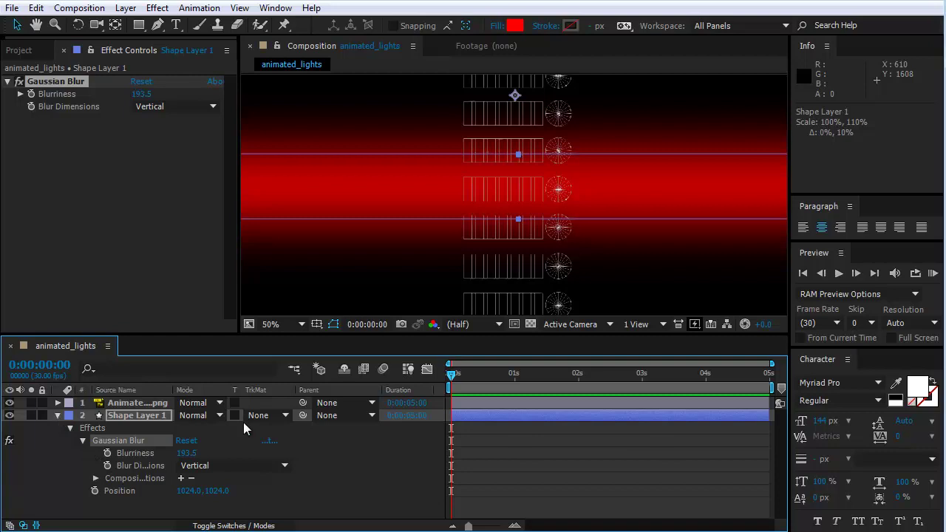
- Select Shape Layer 1 and stretch the red bar vertically to about 157% scale
{"action": "left_click", "coordinate": [19, 26]}
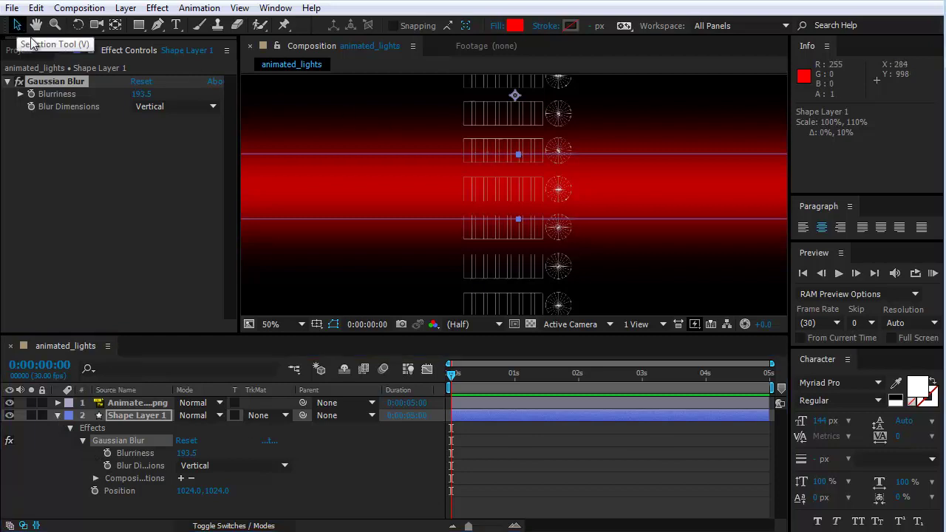
{"action": "left_click", "coordinate": [517, 154]}
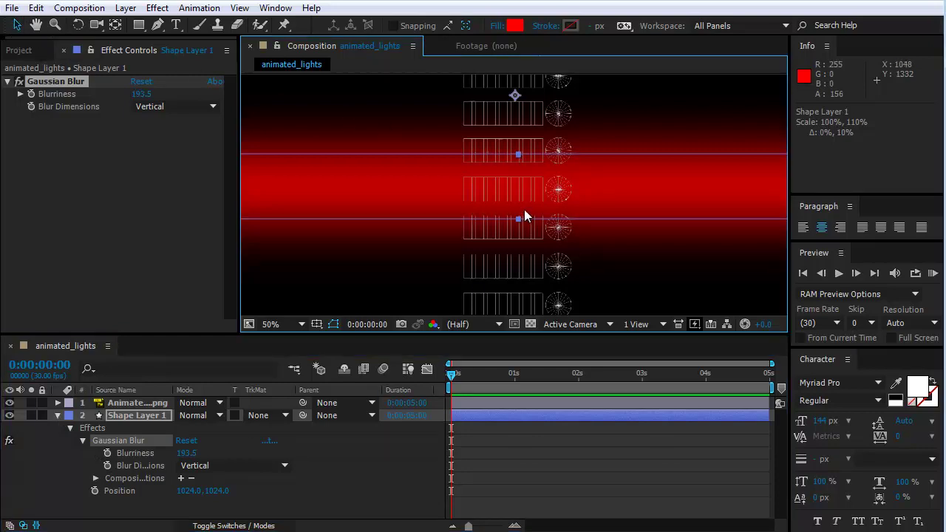
{"action": "left_click", "coordinate": [595, 255]}
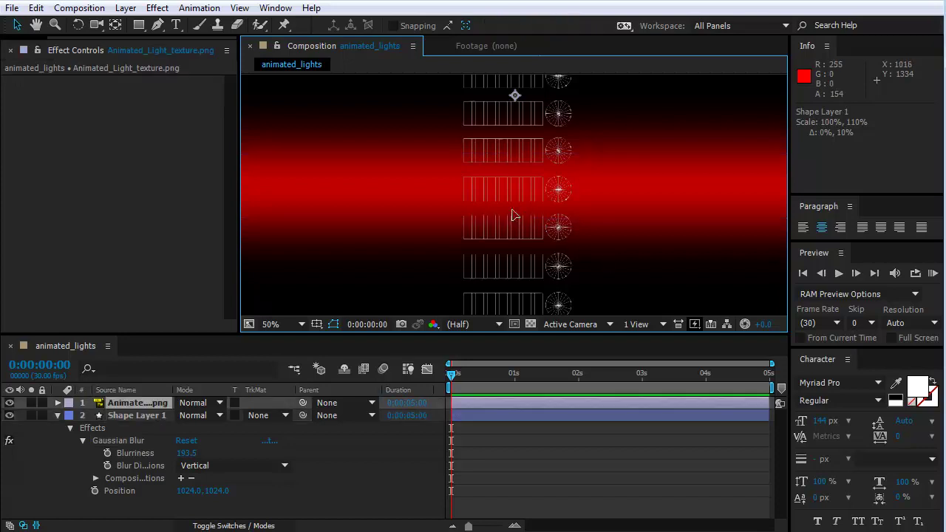
{"action": "left_click", "coordinate": [138, 414]}
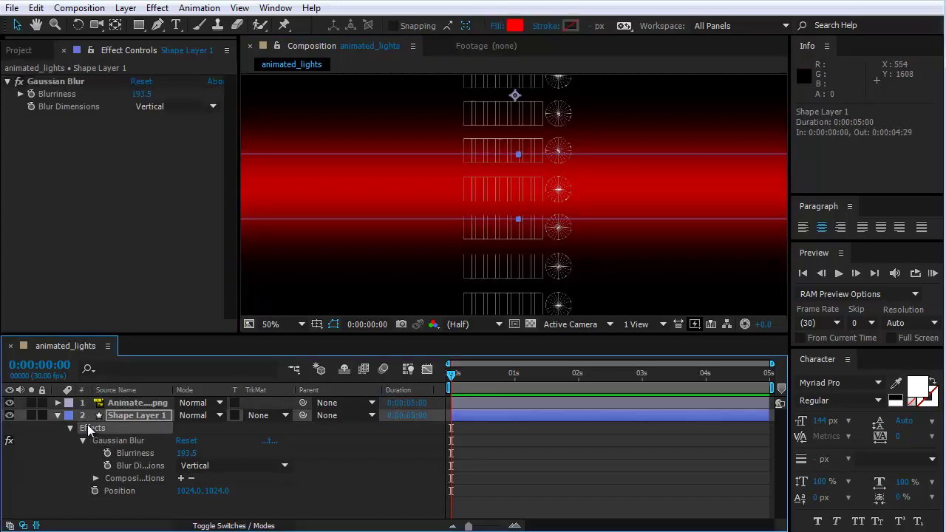
{"action": "left_click", "coordinate": [515, 220]}
{"action": "left_click_drag", "start_coordinate": [517, 220], "coordinate": [517, 276]}
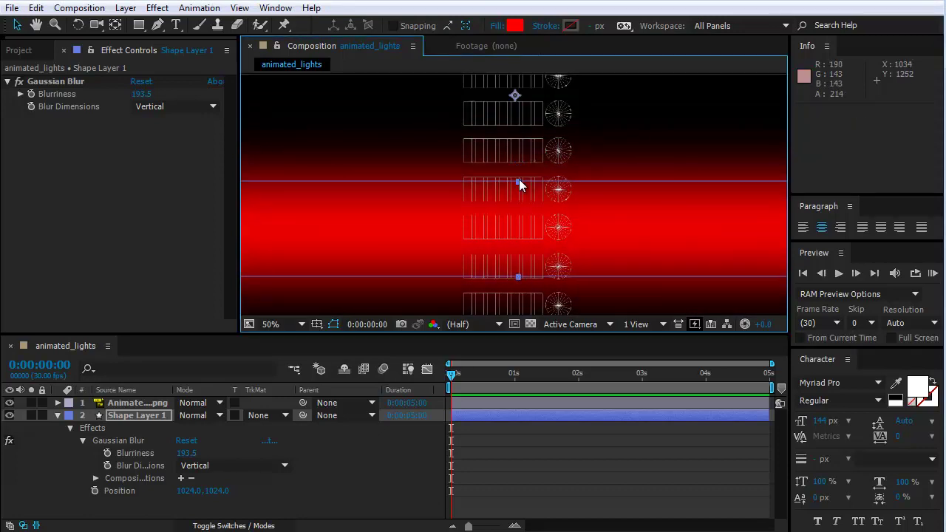
{"action": "left_click_drag", "start_coordinate": [517, 184], "coordinate": [517, 181]}
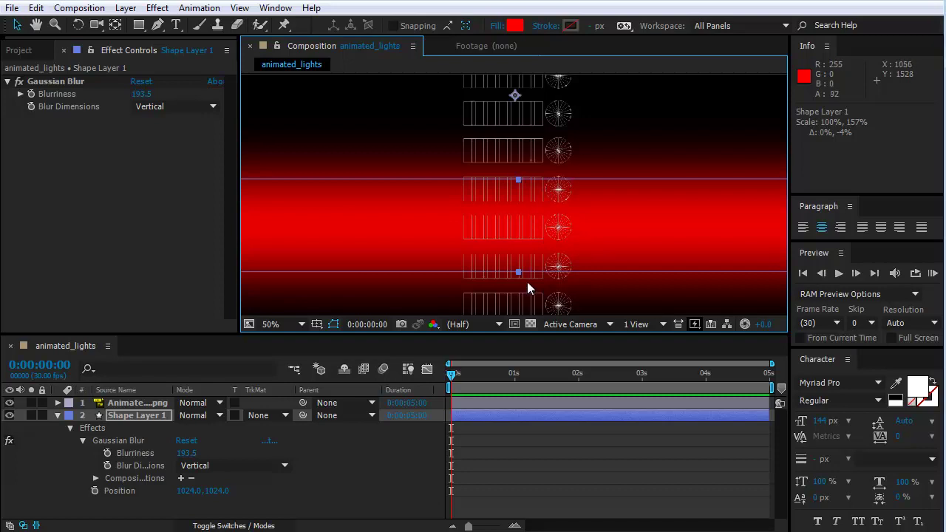
- Collapse Shape Layer 1 and move the red bar straight down below the composition frame, to Y position about 1904
{"action": "left_click", "coordinate": [59, 415]}
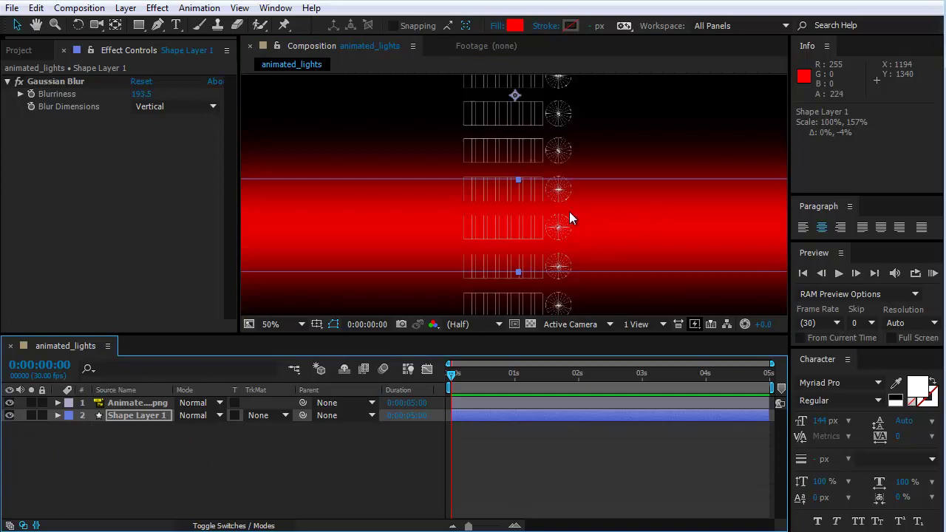
{"action": "scroll", "coordinate": [501, 203], "scroll_direction": "down", "scroll_amount": 2}
{"action": "scroll", "coordinate": [501, 202], "scroll_direction": "down", "scroll_amount": 1}
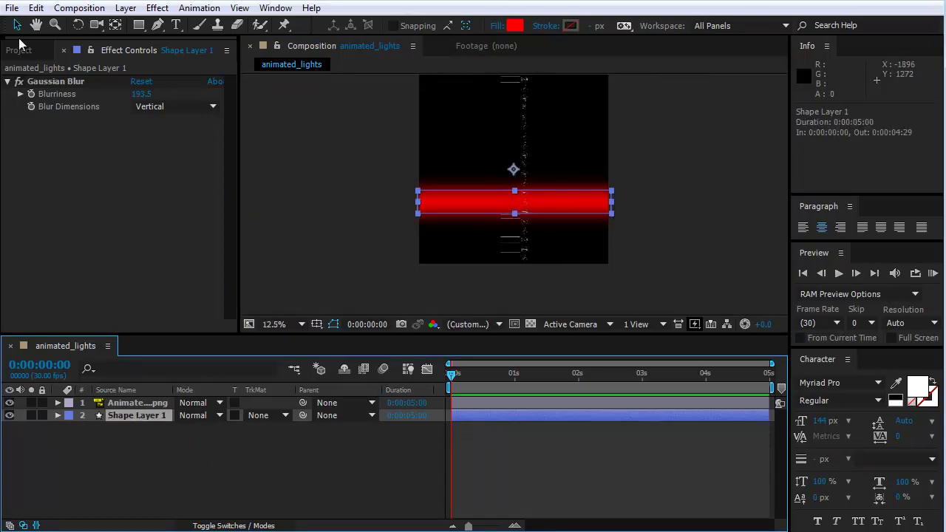
{"action": "left_click", "coordinate": [353, 209]}
{"action": "left_click", "coordinate": [444, 211]}
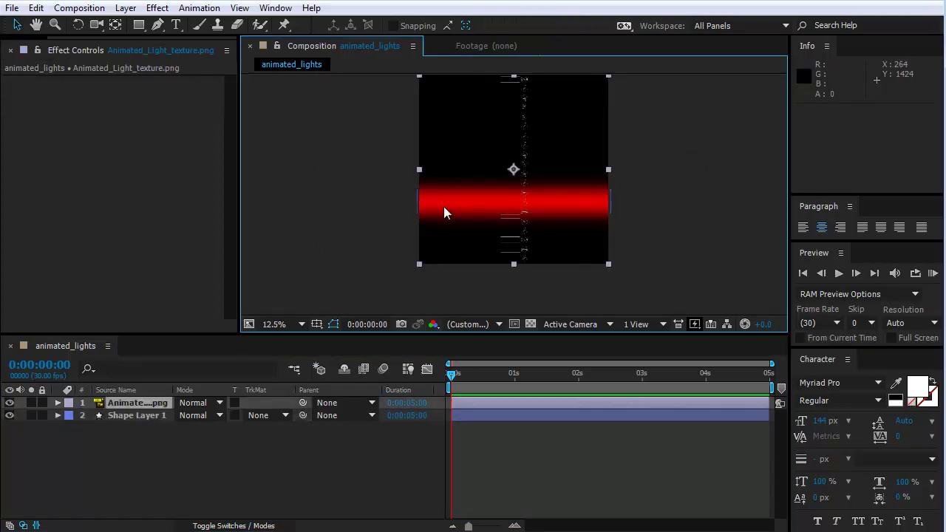
{"action": "left_click", "coordinate": [412, 207]}
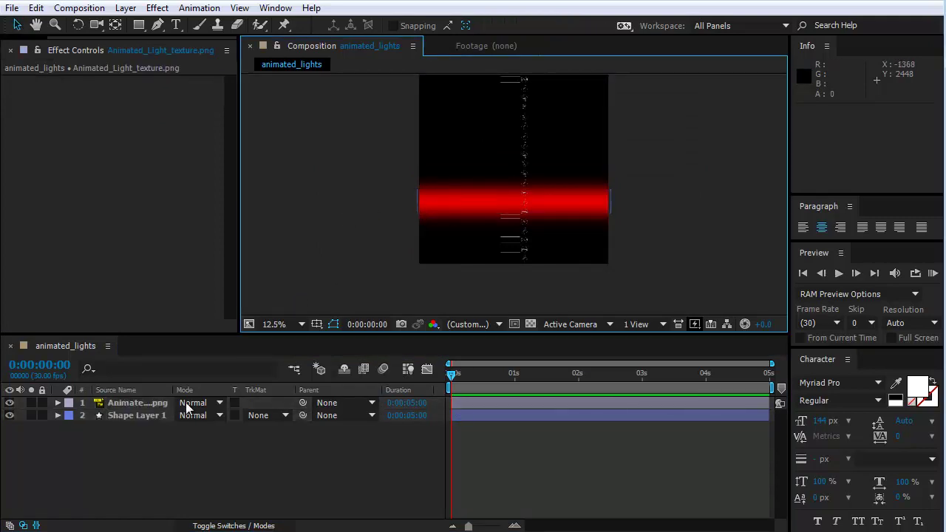
{"action": "left_click", "coordinate": [115, 414]}
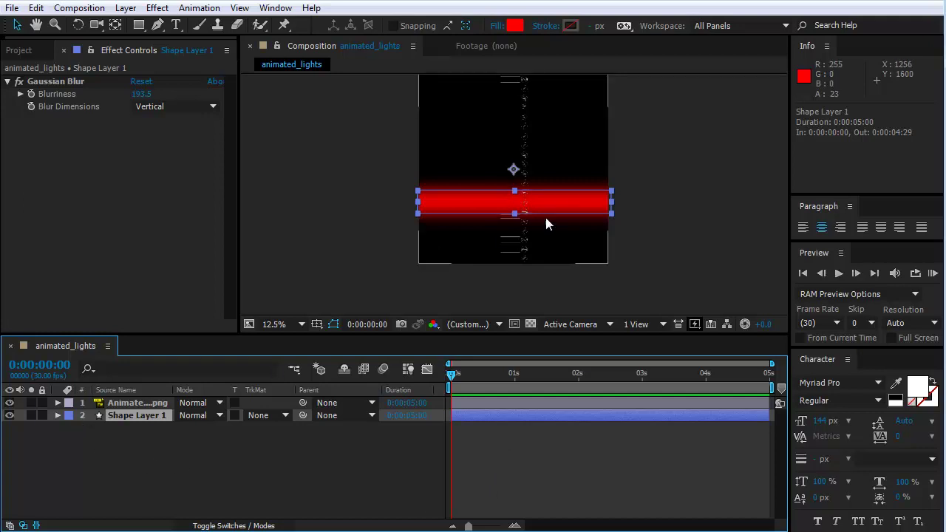
{"action": "left_click_drag", "start_coordinate": [577, 198], "coordinate": [579, 283]}
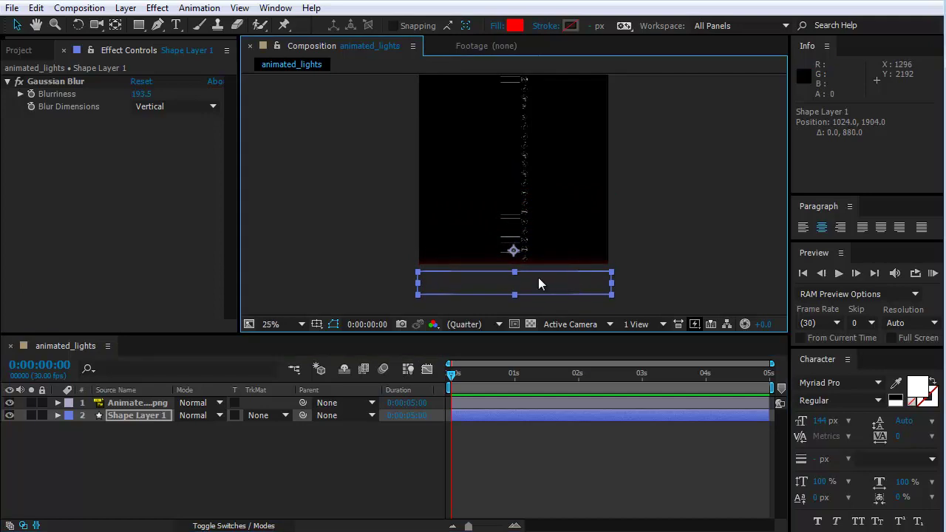
- Nudge the red bar further down to Y position about 1926 so less of its glow reaches the frame
{"action": "scroll", "coordinate": [538, 277], "scroll_direction": "up", "scroll_amount": 3}
{"action": "key", "text": "h"}
{"action": "scroll", "coordinate": [566, 256], "scroll_direction": "down", "scroll_amount": 5}
{"action": "scroll", "coordinate": [561, 233], "scroll_direction": "down", "scroll_amount": 1}
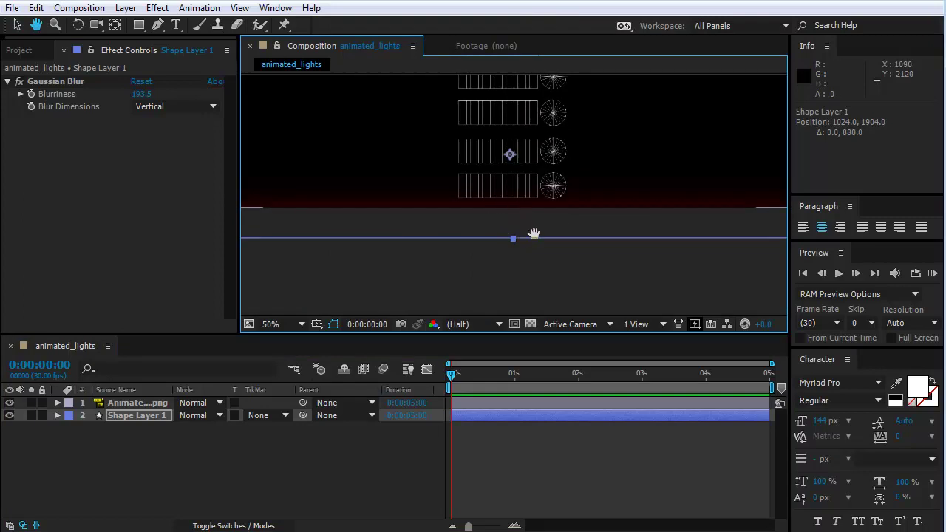
{"action": "key", "text": "v"}
{"action": "left_click_drag", "start_coordinate": [508, 262], "coordinate": [520, 270]}
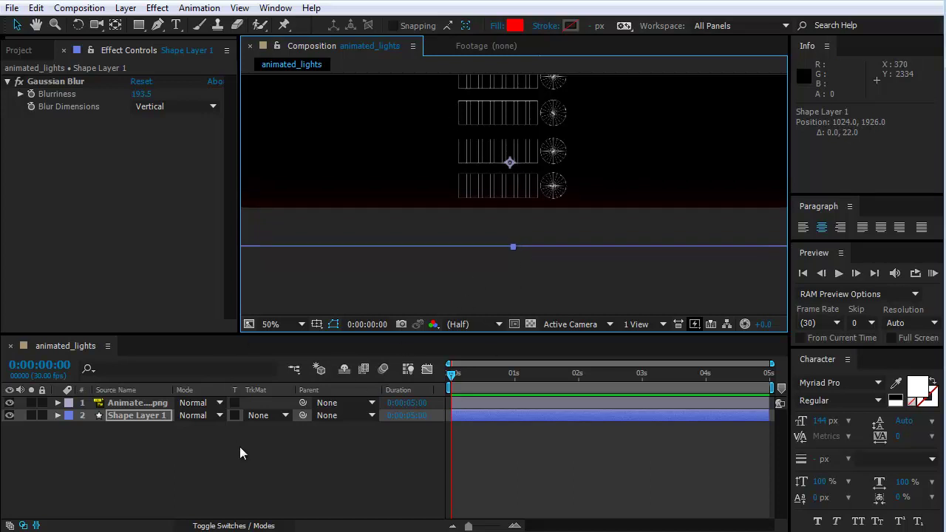
- Reveal Shape Layer 1's Transform properties, collapse its Effects, and set a Position keyframe at 0:00:00:00
{"action": "left_click", "coordinate": [58, 415]}
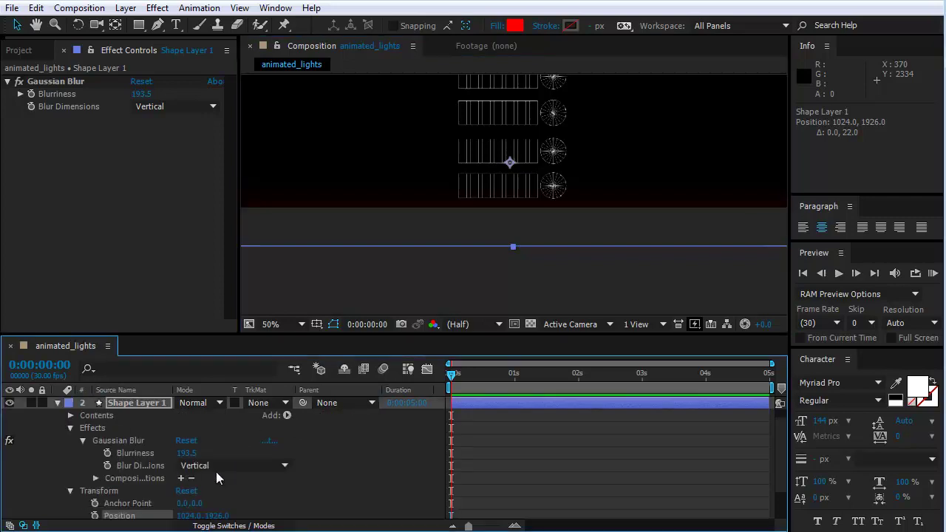
{"action": "left_click", "coordinate": [70, 427]}
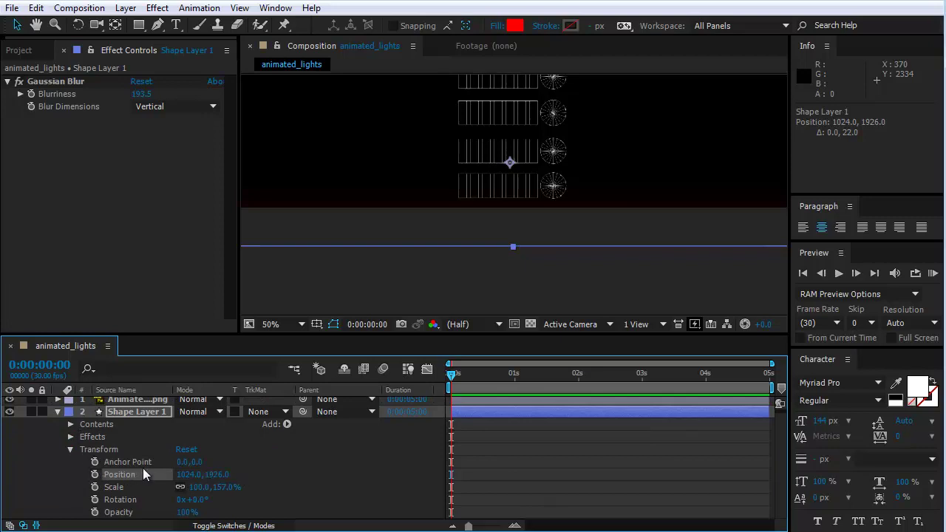
{"action": "left_click", "coordinate": [95, 475]}
{"action": "mouse_move", "coordinate": [450, 477]}
- At 0:00:02:00, move the red bar straight up above the composition frame to Y position about -594, adding a Position keyframe
{"action": "key", "text": "comma"}
{"action": "key", "text": "comma"}
{"action": "key", "text": "comma"}
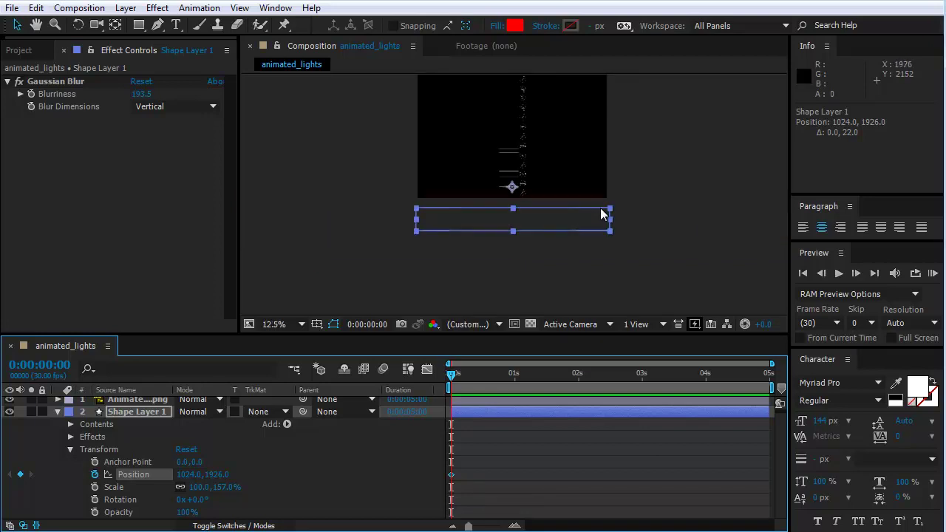
{"action": "key", "text": "h"}
{"action": "left_click_drag", "start_coordinate": [638, 135], "coordinate": [638, 215]}
{"action": "left_click", "coordinate": [632, 218]}
{"action": "left_click", "coordinate": [17, 26]}
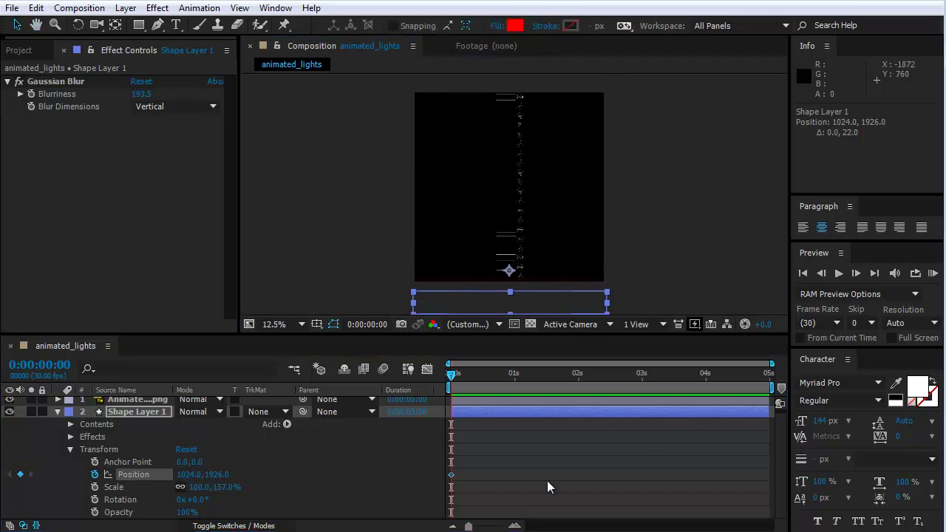
{"action": "left_click_drag", "start_coordinate": [452, 376], "coordinate": [576, 401]}
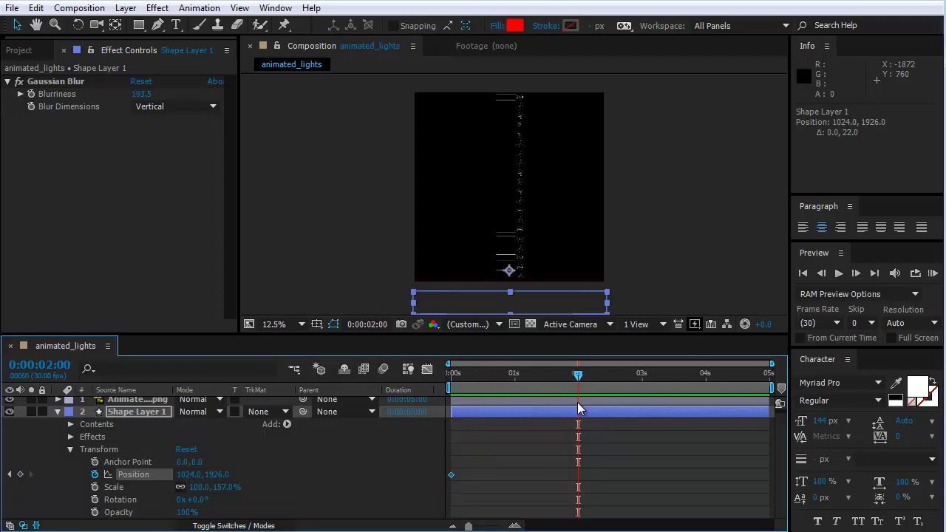
{"action": "left_click_drag", "start_coordinate": [501, 306], "coordinate": [512, 81]}
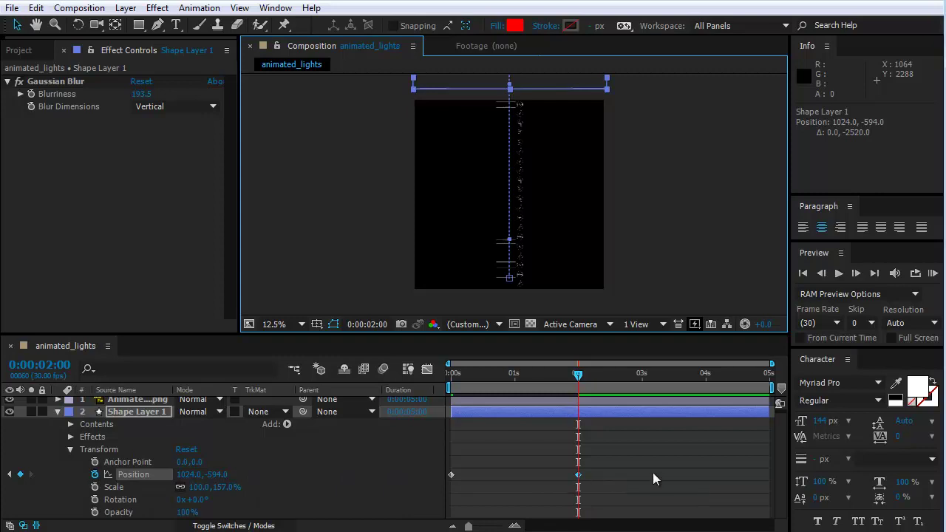
- Shorten the work area so that it ends at the two-second Position keyframe
{"action": "left_click", "coordinate": [664, 224]}
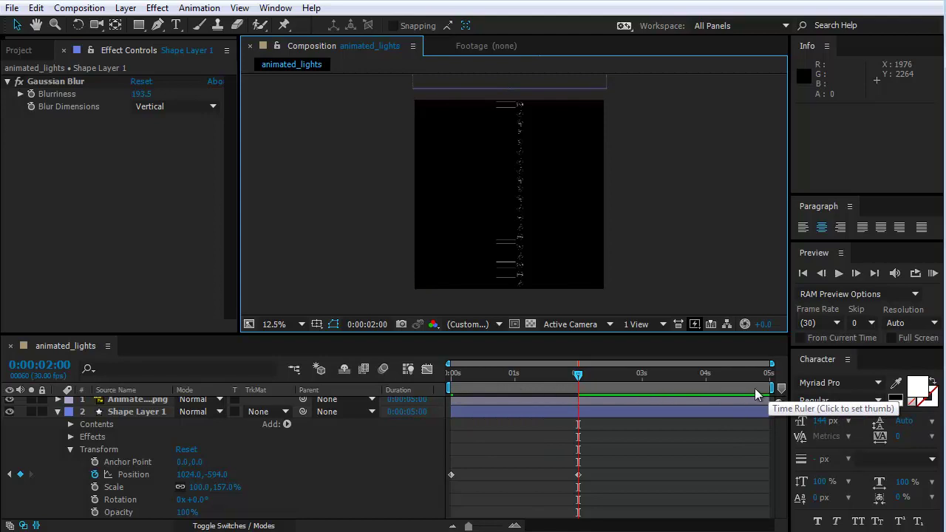
{"action": "left_click_drag", "start_coordinate": [772, 387], "coordinate": [584, 390]}
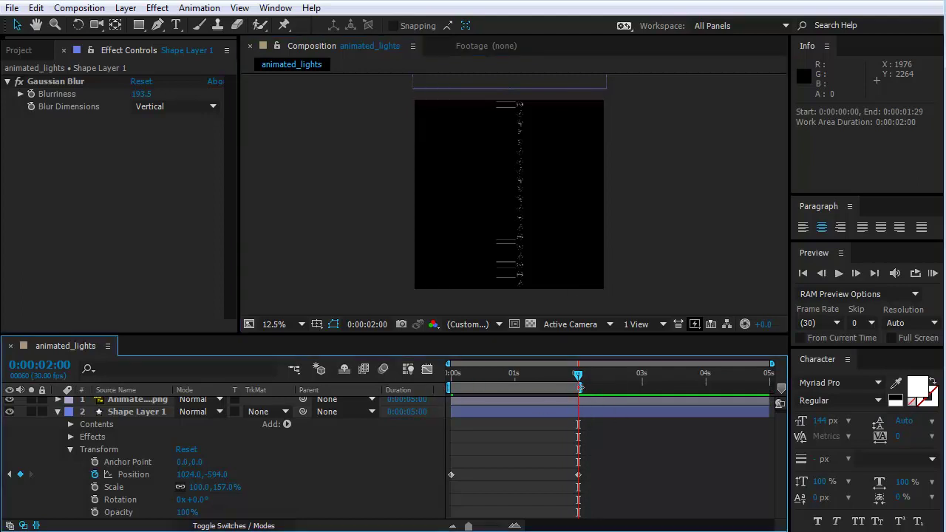
{"action": "left_click_drag", "start_coordinate": [468, 526], "coordinate": [499, 526]}
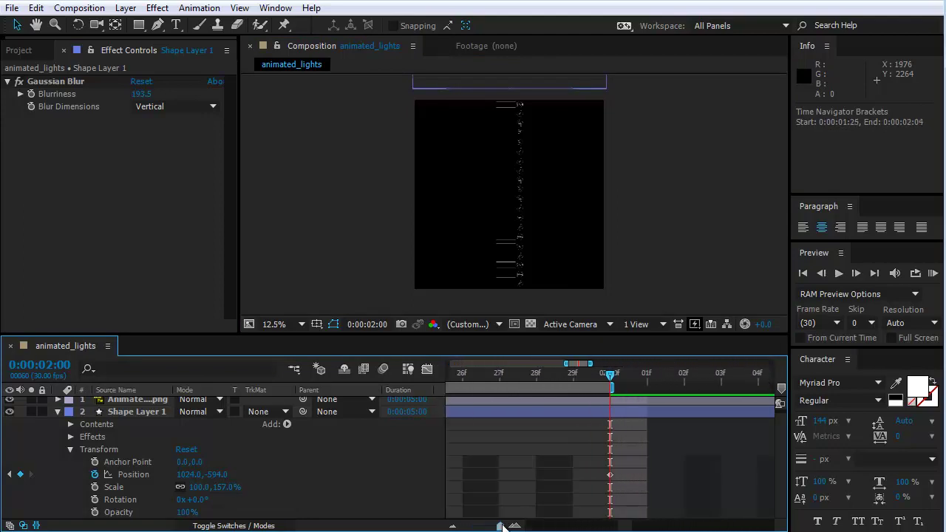
{"action": "left_click_drag", "start_coordinate": [608, 371], "coordinate": [640, 381]}
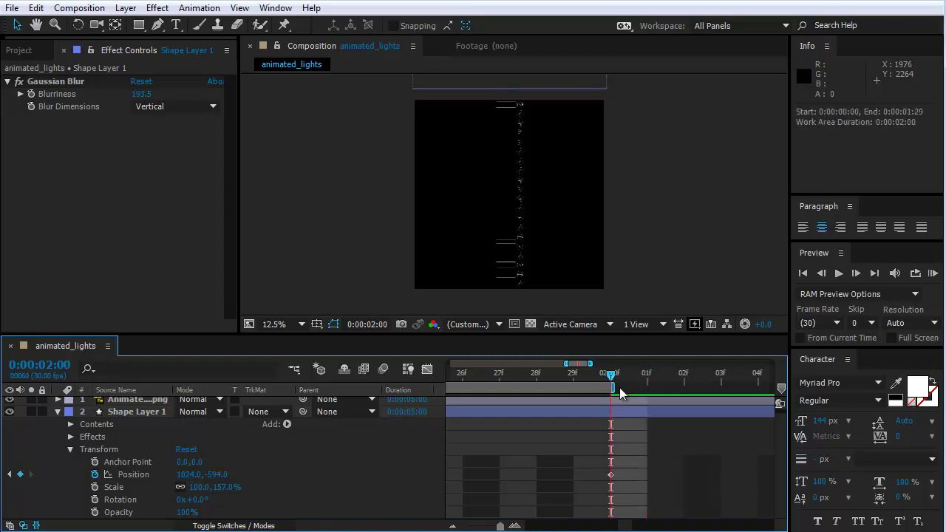
{"action": "left_click_drag", "start_coordinate": [499, 526], "coordinate": [468, 526]}
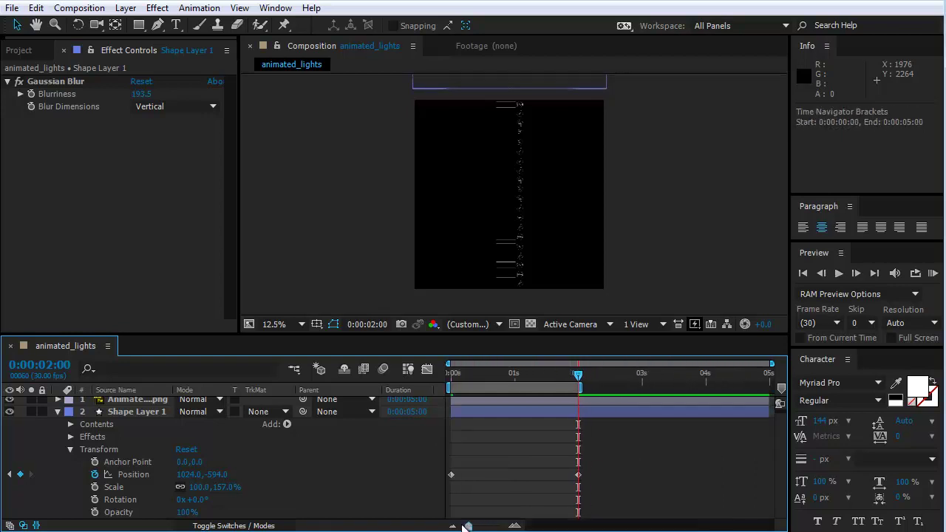
{"action": "left_click", "coordinate": [637, 251]}
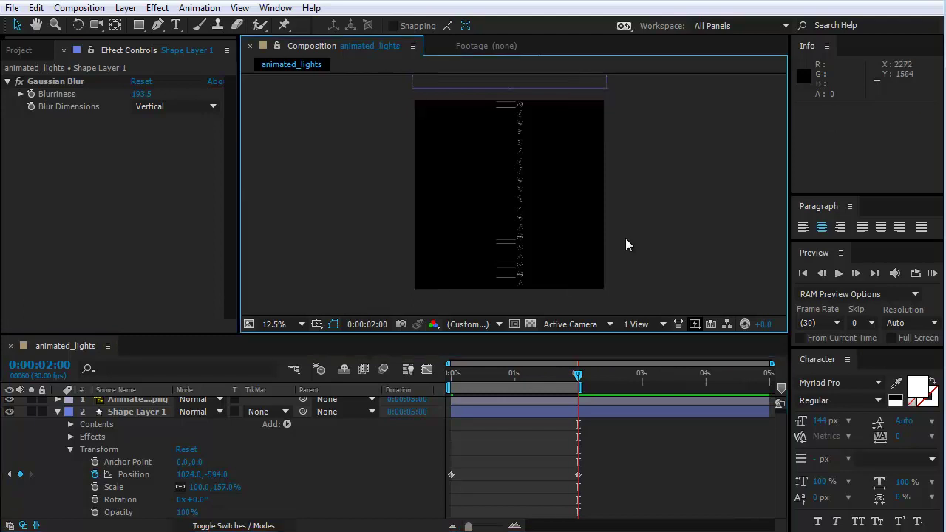
- Return to the start of the timeline and play a preview of the red bar's animation
{"action": "left_click", "coordinate": [840, 273]}
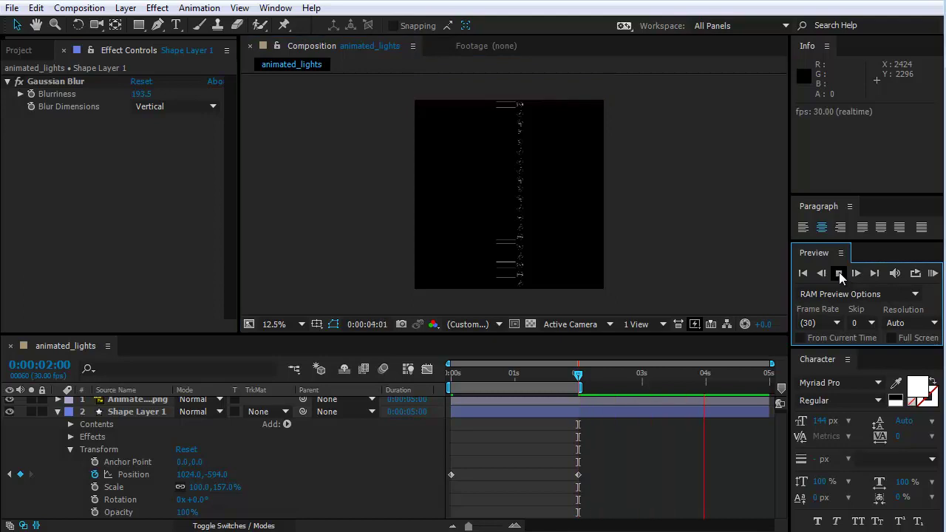
{"action": "left_click", "coordinate": [839, 274]}
{"action": "left_click_drag", "start_coordinate": [728, 373], "coordinate": [451, 373]}
{"action": "left_click", "coordinate": [730, 250]}
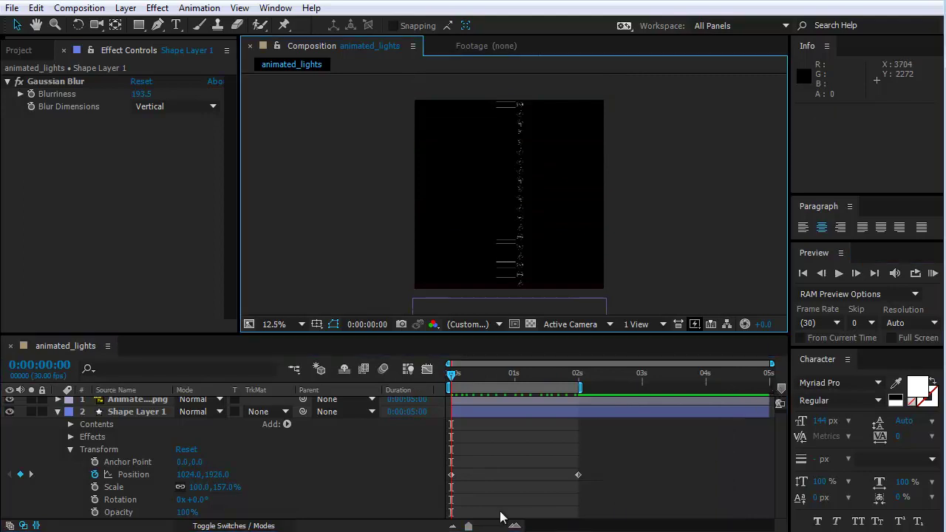
{"action": "left_click", "coordinate": [838, 273]}
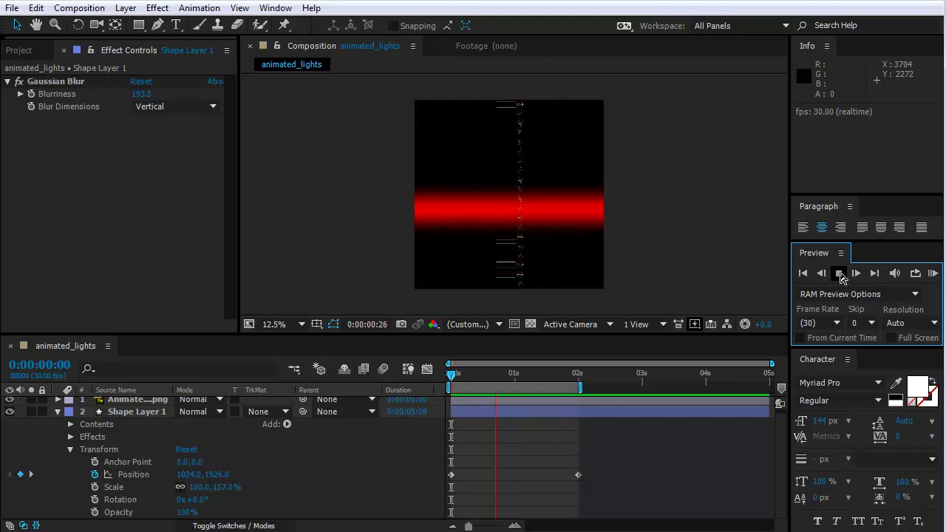
{"action": "left_click", "coordinate": [840, 272]}
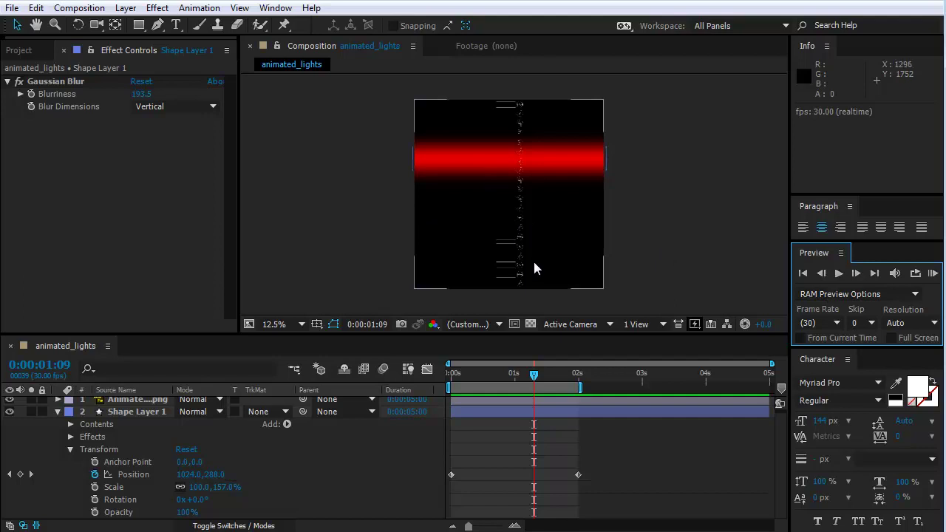
{"action": "scroll", "coordinate": [503, 198], "scroll_direction": "up", "scroll_amount": 8}
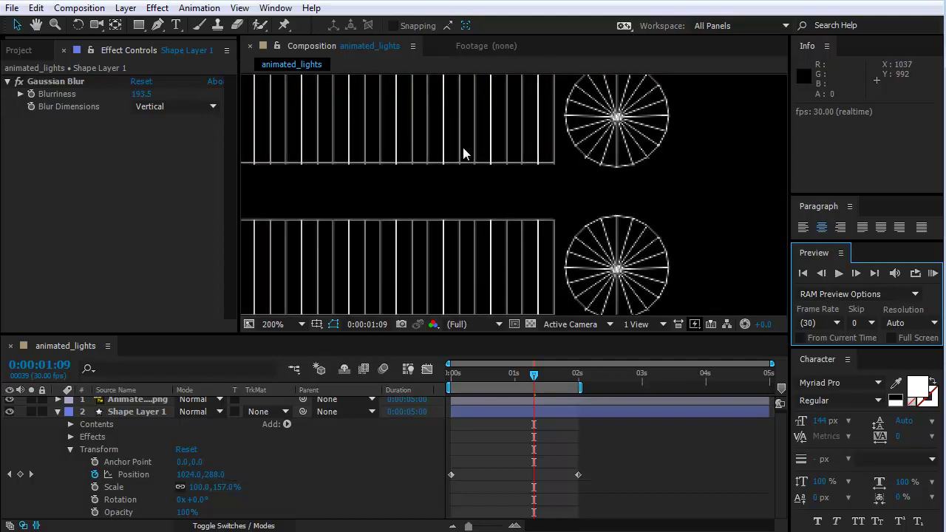
{"action": "scroll", "coordinate": [493, 163], "scroll_direction": "down", "scroll_amount": 8}
{"action": "scroll", "coordinate": [493, 161], "scroll_direction": "up", "scroll_amount": 2}
{"action": "scroll", "coordinate": [494, 160], "scroll_direction": "down", "scroll_amount": 2}
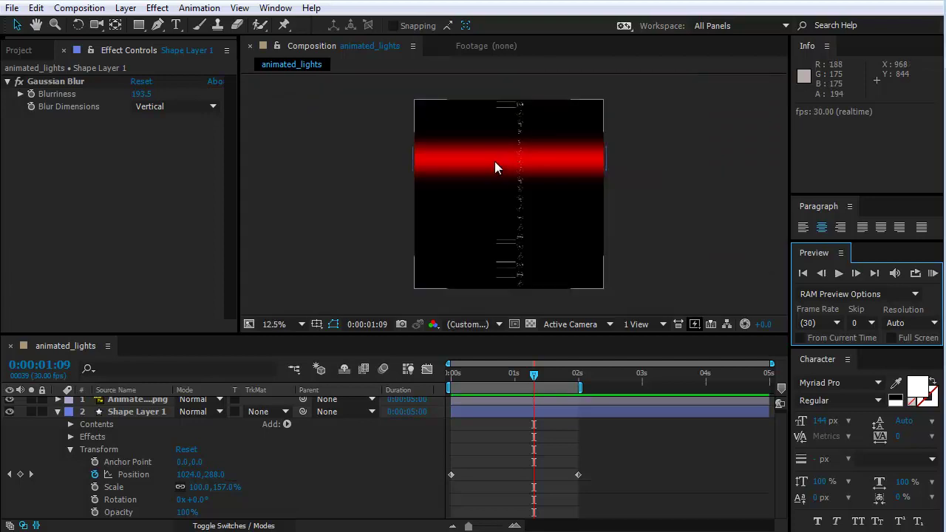
- Collapse Shape Layer 1 and hide the UV snapshot PNG layer, previewing the red bar's animation from the start without it
{"action": "left_click", "coordinate": [57, 411]}
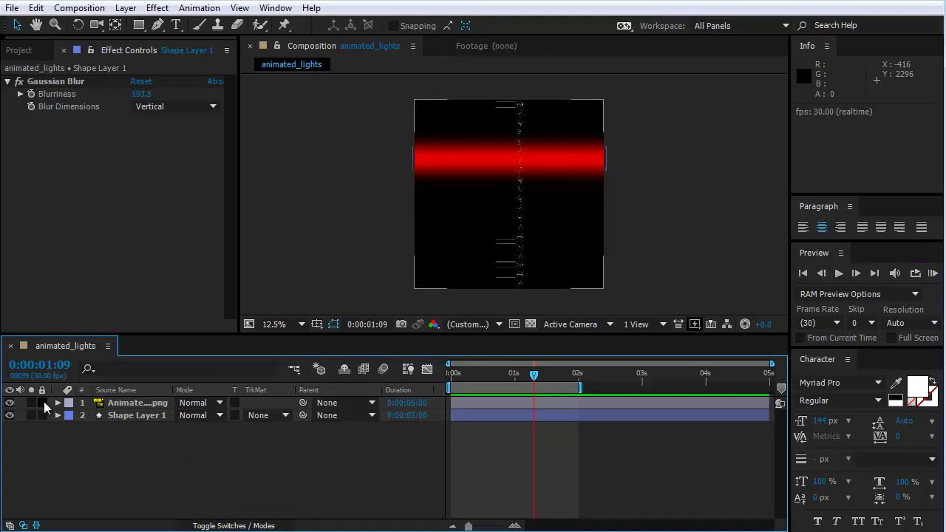
{"action": "left_click", "coordinate": [9, 403]}
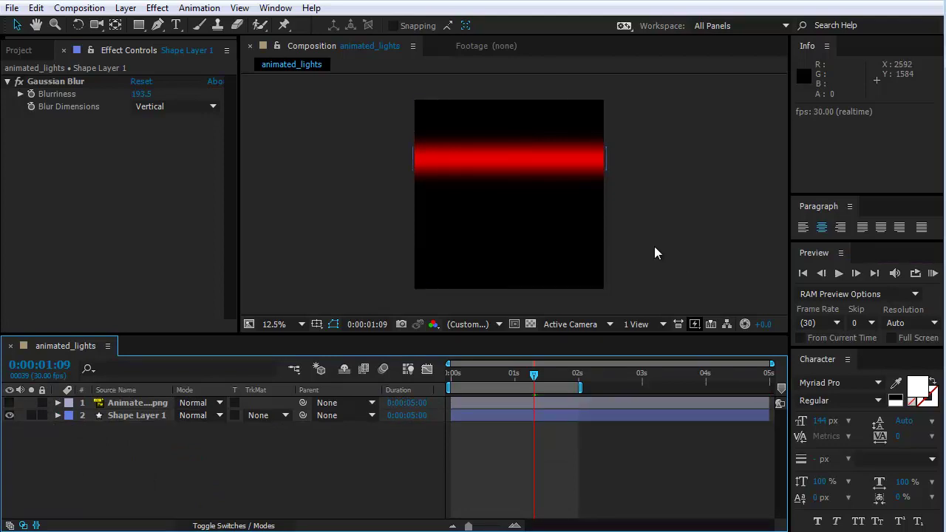
{"action": "left_click_drag", "start_coordinate": [535, 375], "coordinate": [451, 375]}
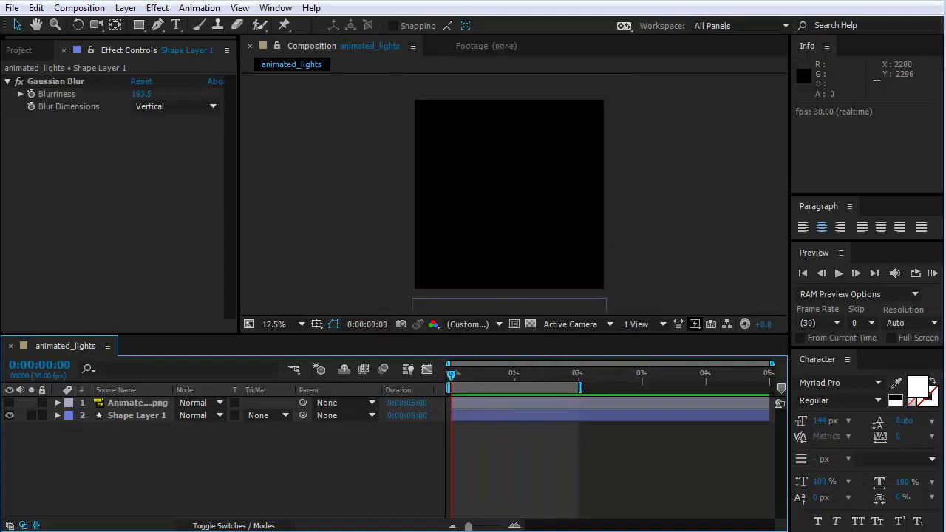
{"action": "left_click", "coordinate": [837, 273]}
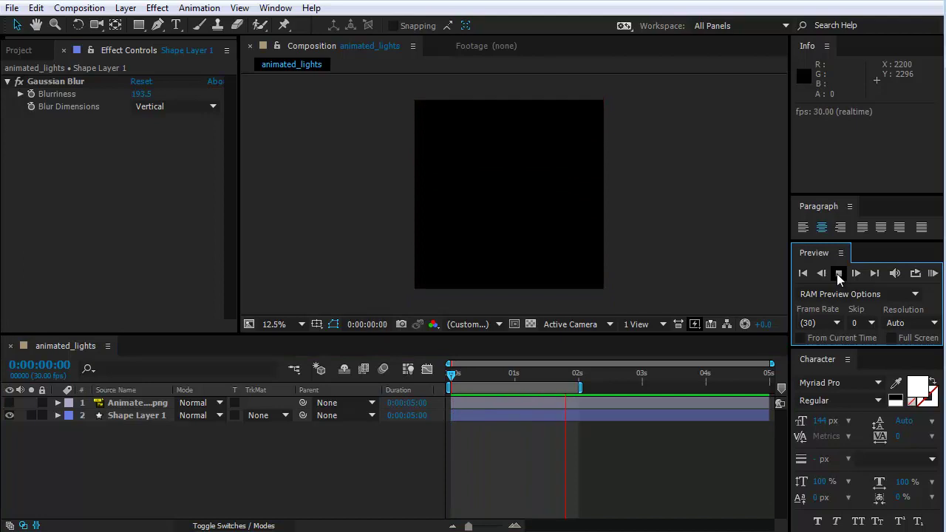
{"action": "left_click", "coordinate": [837, 273]}
{"action": "left_click_drag", "start_coordinate": [577, 375], "coordinate": [451, 374]}
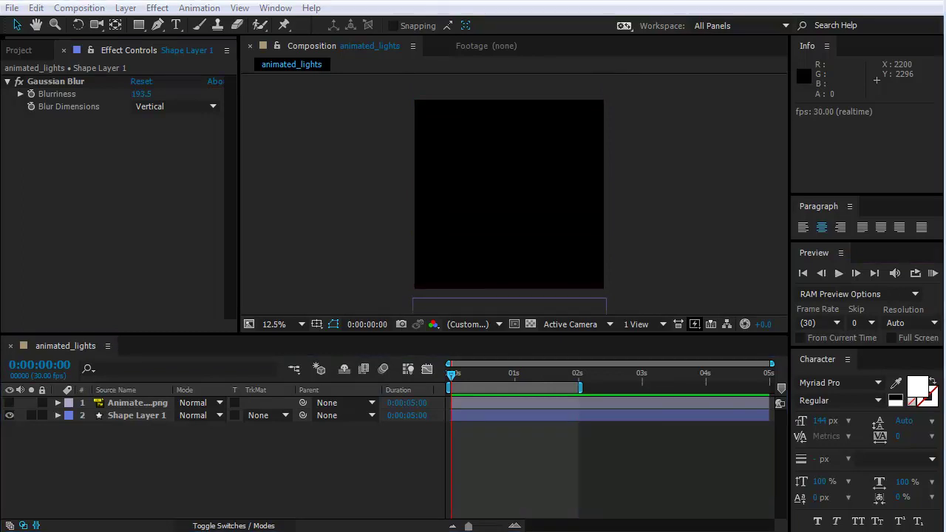
{"action": "left_click", "coordinate": [130, 463]}
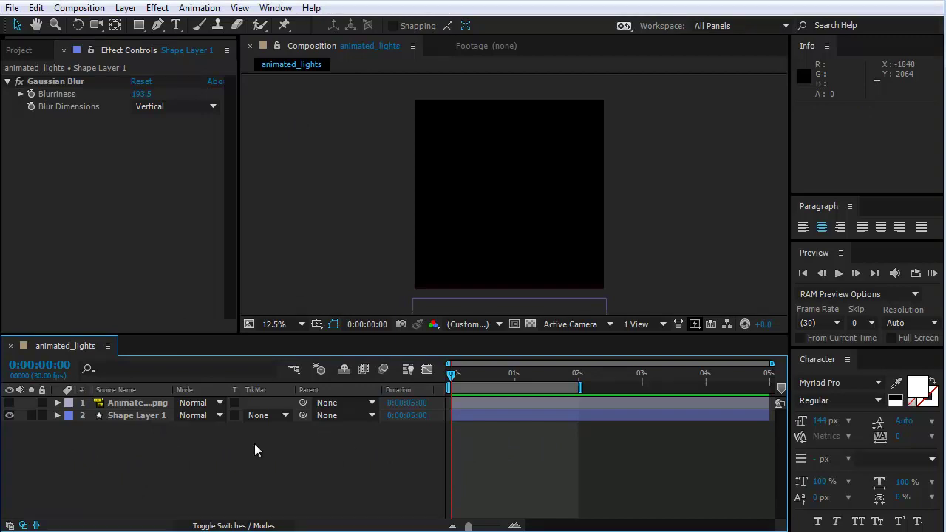
- Add the animated_lights composition to the render queue and accept Best quality, Full resolution, the comp's frame rate and Work Area Only
{"action": "left_click", "coordinate": [79, 8]}
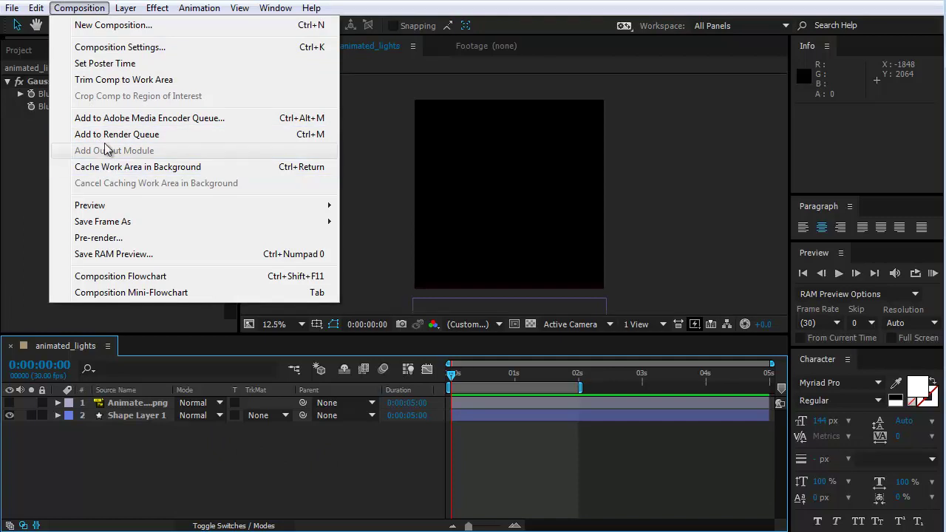
{"action": "left_click", "coordinate": [132, 136]}
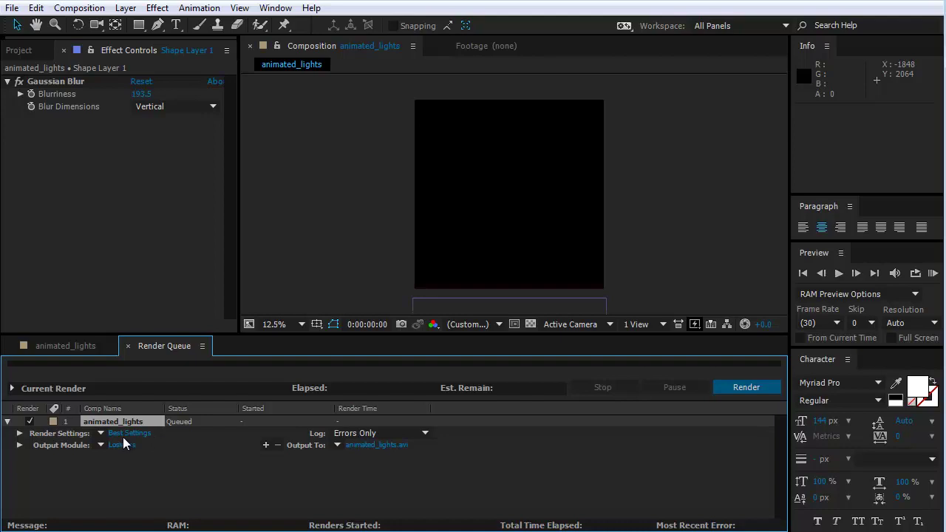
{"action": "left_click", "coordinate": [136, 435]}
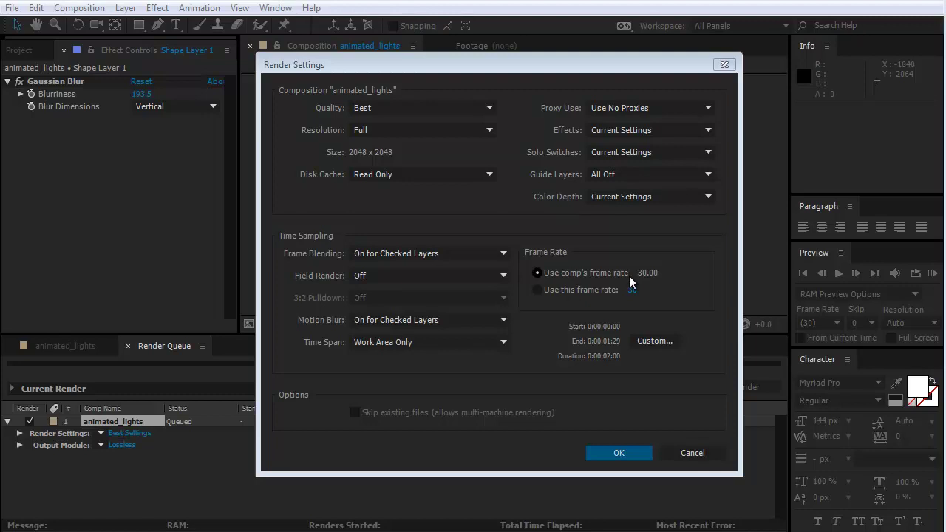
{"action": "left_click", "coordinate": [624, 451]}
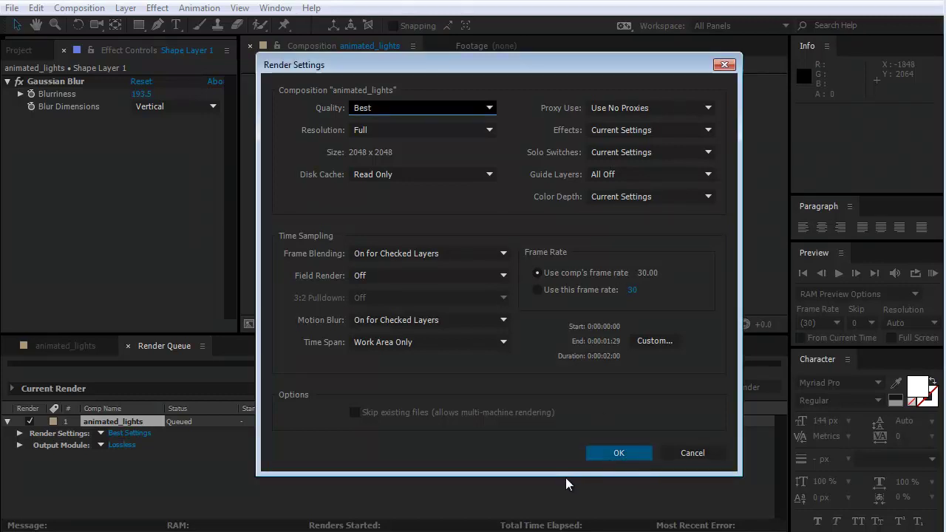
{"action": "left_click", "coordinate": [623, 454]}
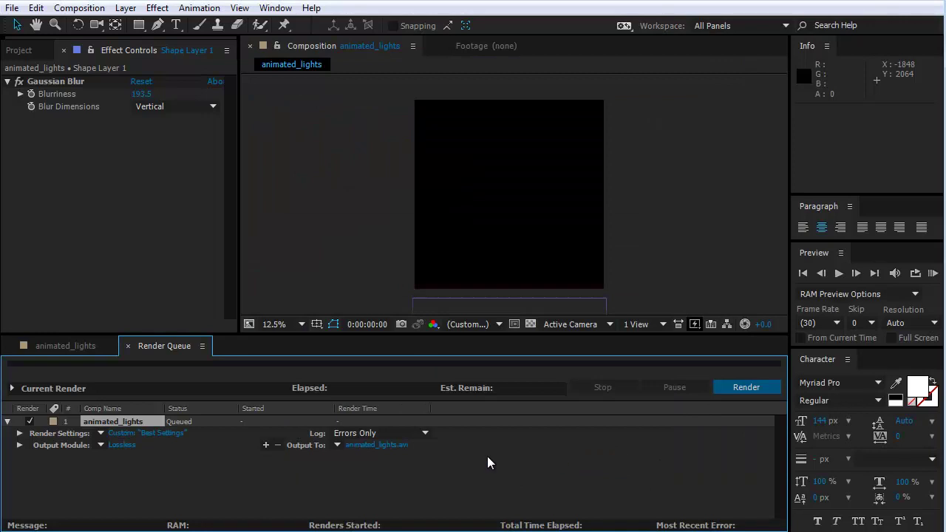
- Set the render's output module format to Targa Sequence at 24 bits/pixel without RLE compression
{"action": "left_click", "coordinate": [123, 444]}
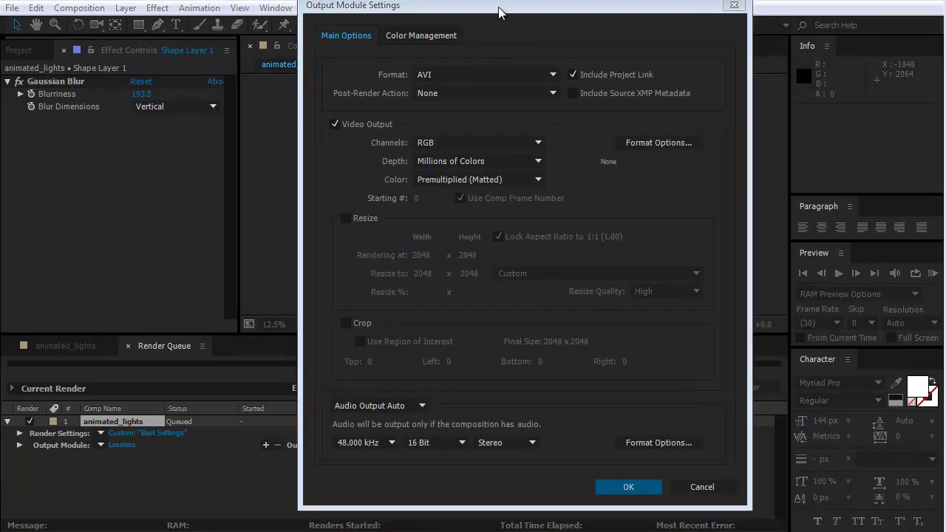
{"action": "left_click", "coordinate": [547, 76]}
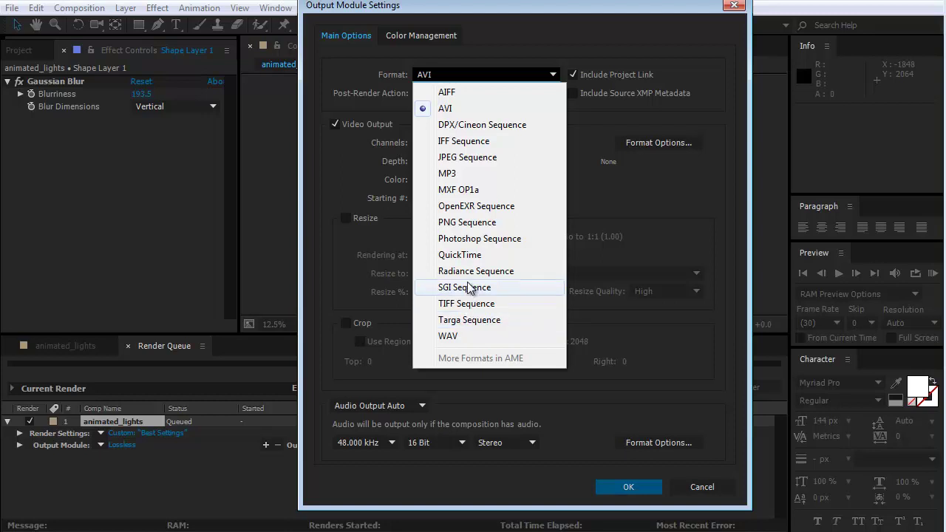
{"action": "left_click", "coordinate": [475, 320]}
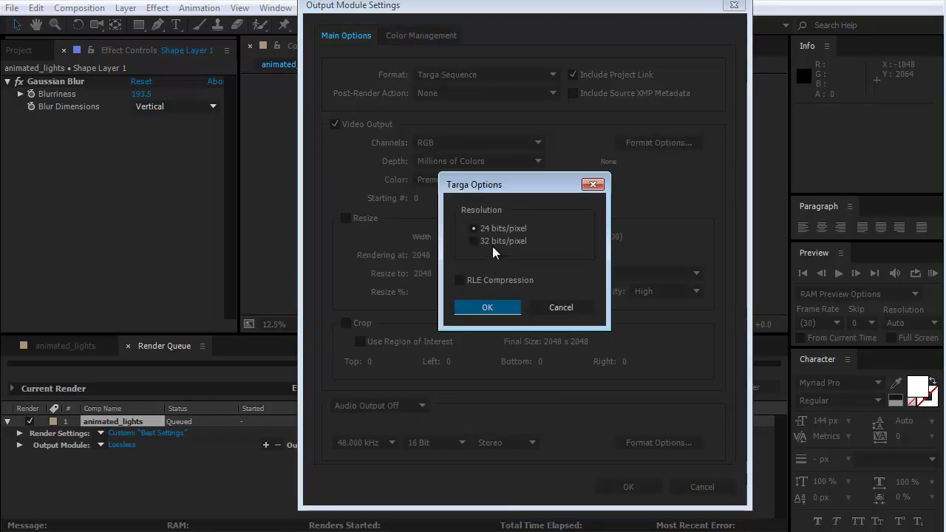
{"action": "left_click", "coordinate": [495, 307]}
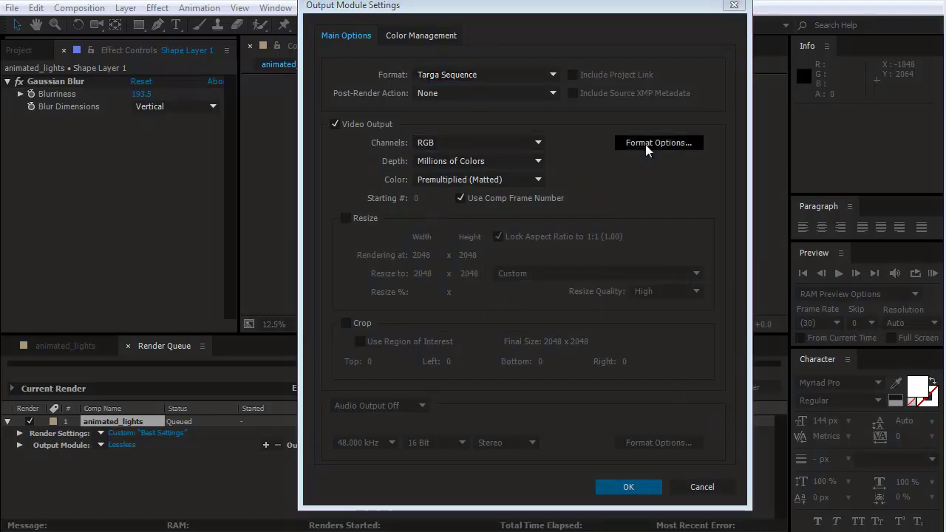
{"action": "left_click", "coordinate": [630, 487]}
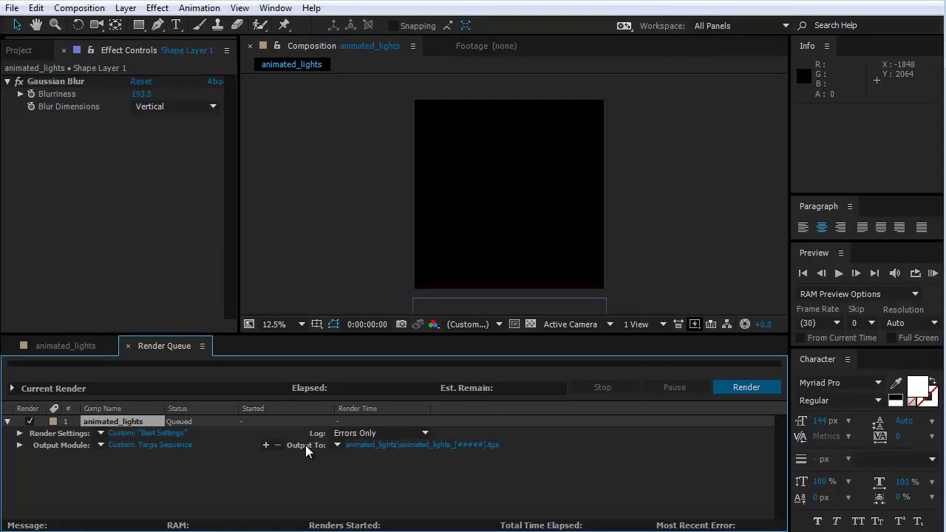
- For the render's output location, create and open a folder named animatedLightsSequence inside Week_13_Videos
{"action": "left_click", "coordinate": [417, 444]}
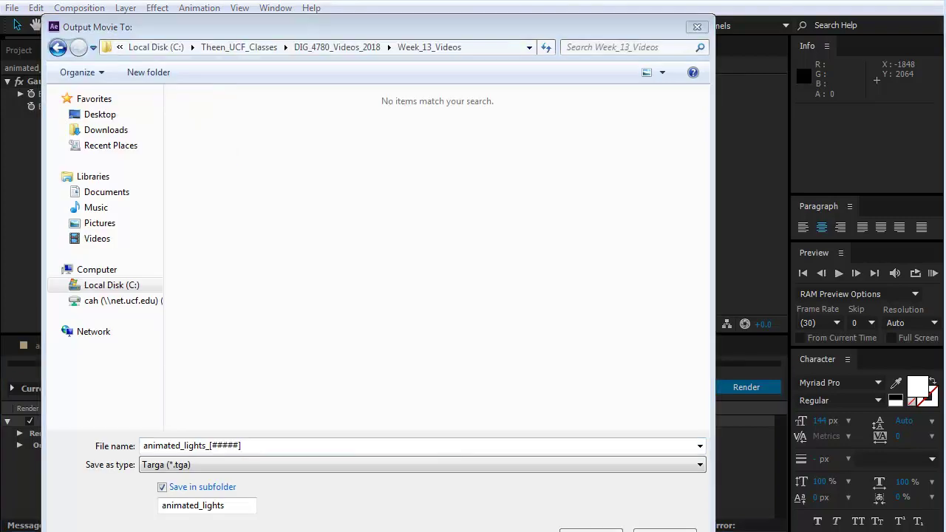
{"action": "left_click_drag", "start_coordinate": [325, 25], "coordinate": [351, 10]}
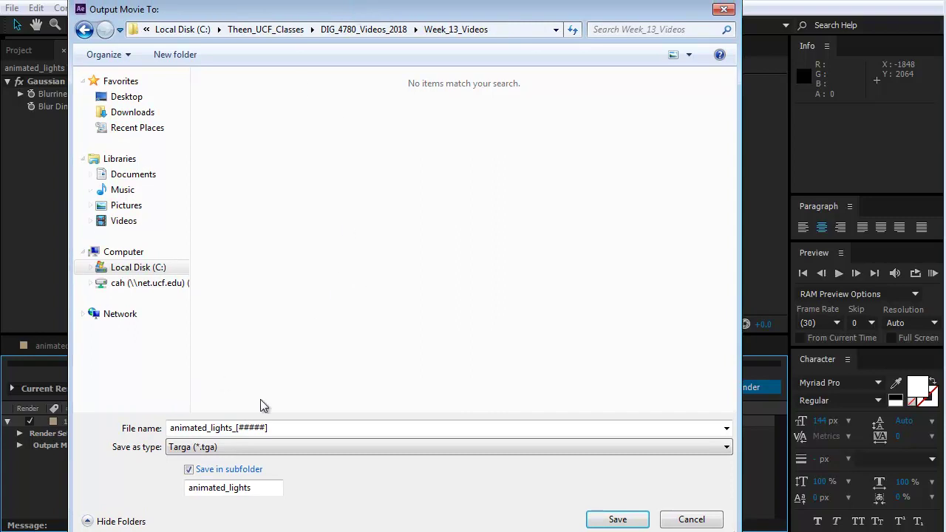
{"action": "left_click", "coordinate": [185, 58]}
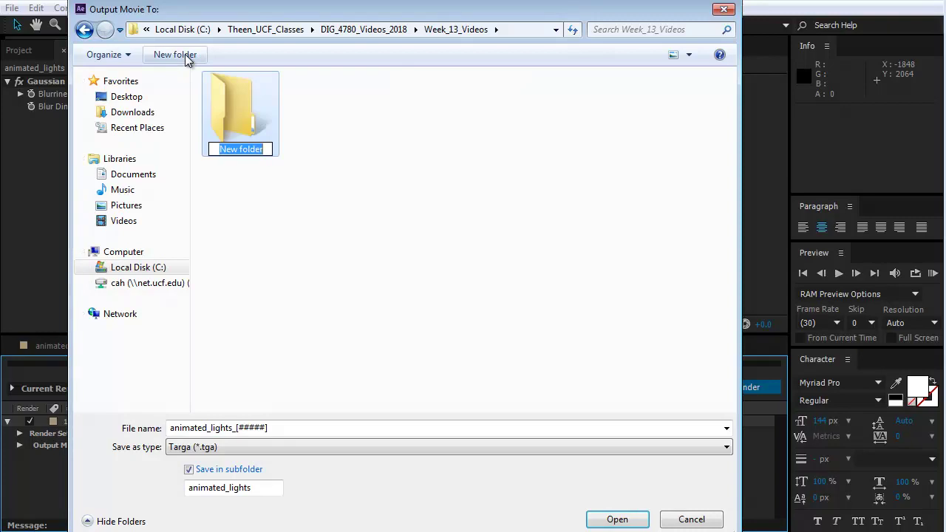
{"action": "type", "text": "animated"}
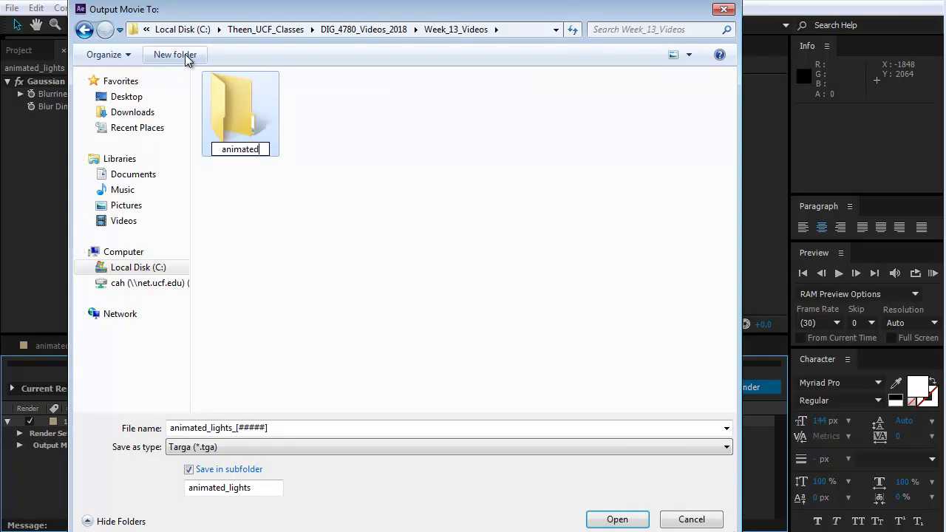
{"action": "type", "text": "Lights"}
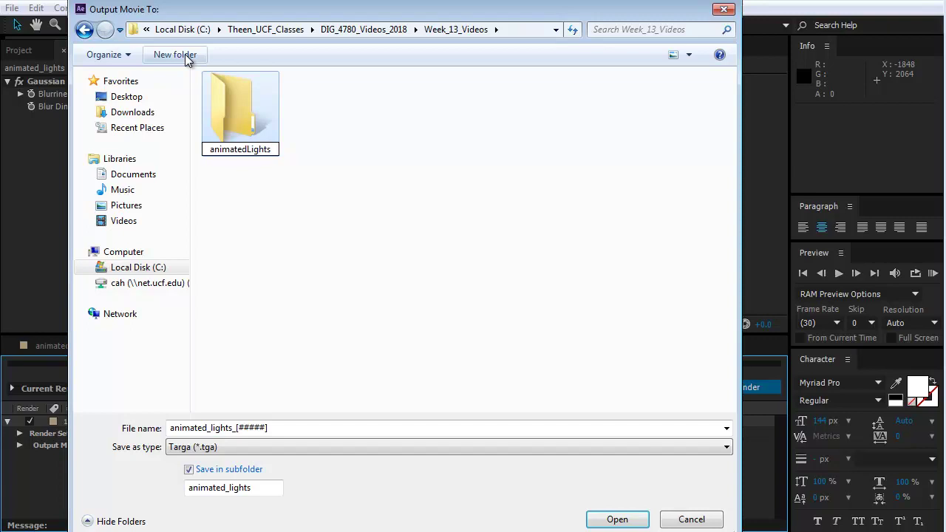
{"action": "type", "text": "Sequence"}
{"action": "key", "text": "Return"}
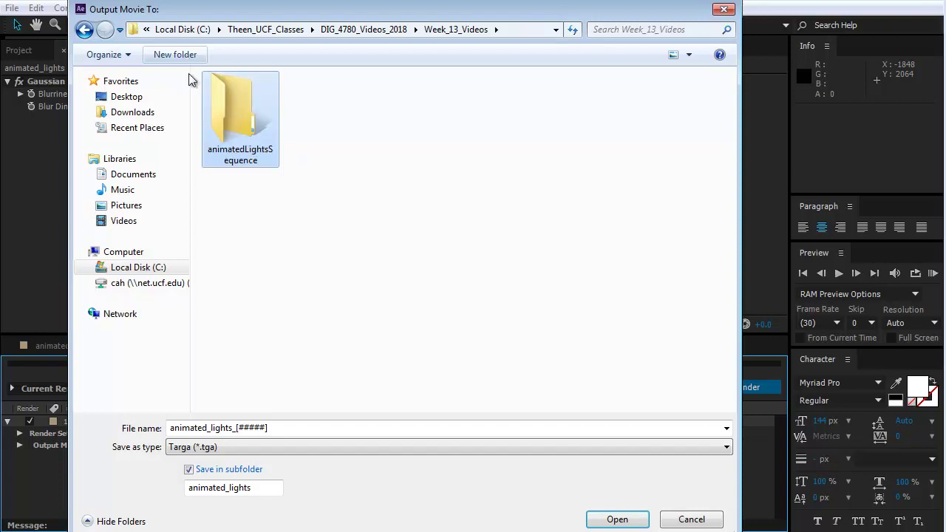
{"action": "double_click", "coordinate": [237, 116]}
- Replace the underscore before the frame number with a period, naming the output animated_lights.[#####], and save the output destination
{"action": "double_click", "coordinate": [234, 431]}
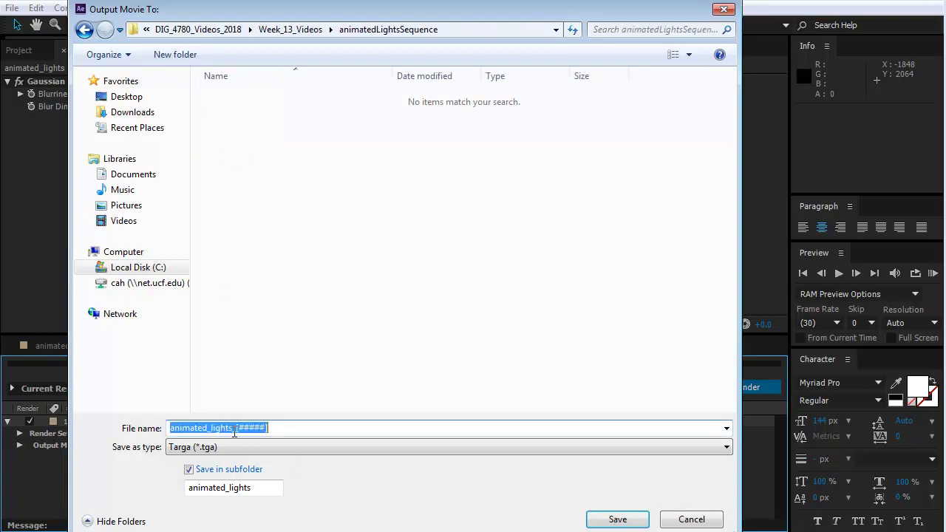
{"action": "left_click", "coordinate": [212, 428]}
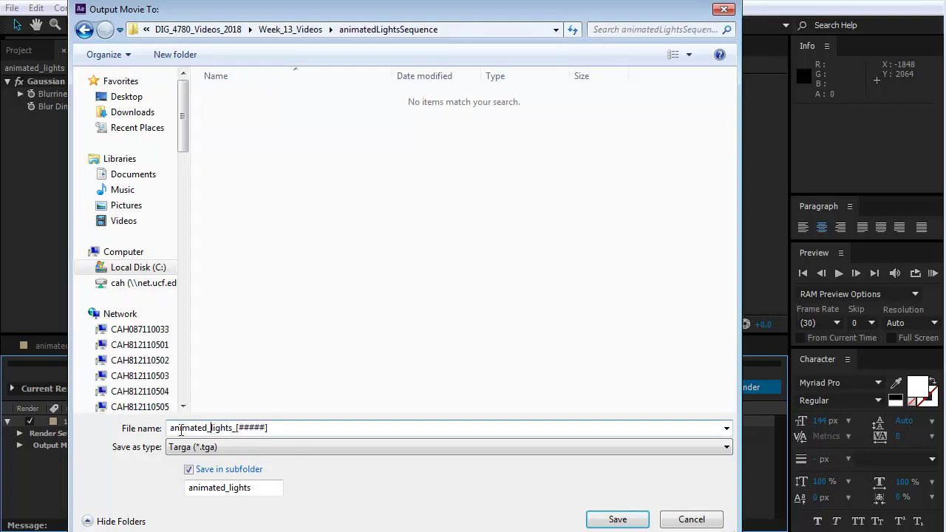
{"action": "left_click_drag", "start_coordinate": [277, 427], "coordinate": [155, 433]}
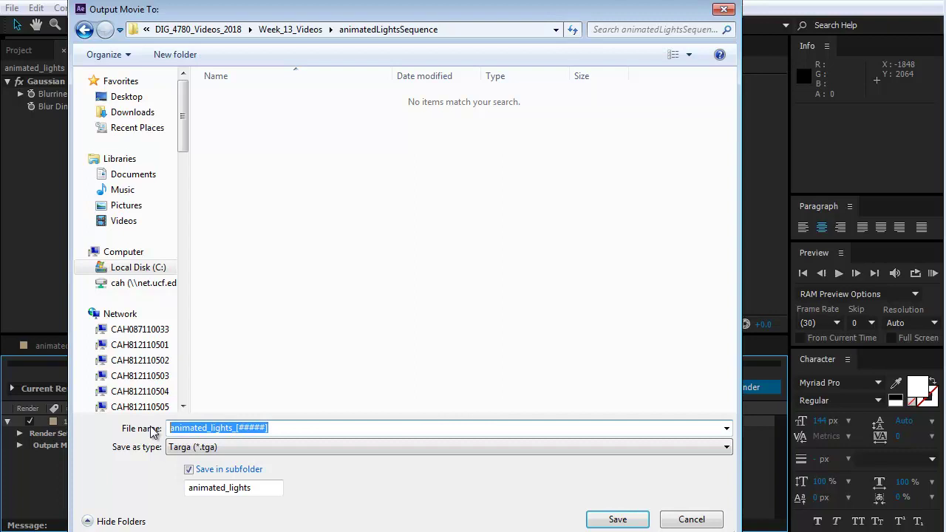
{"action": "left_click", "coordinate": [242, 428]}
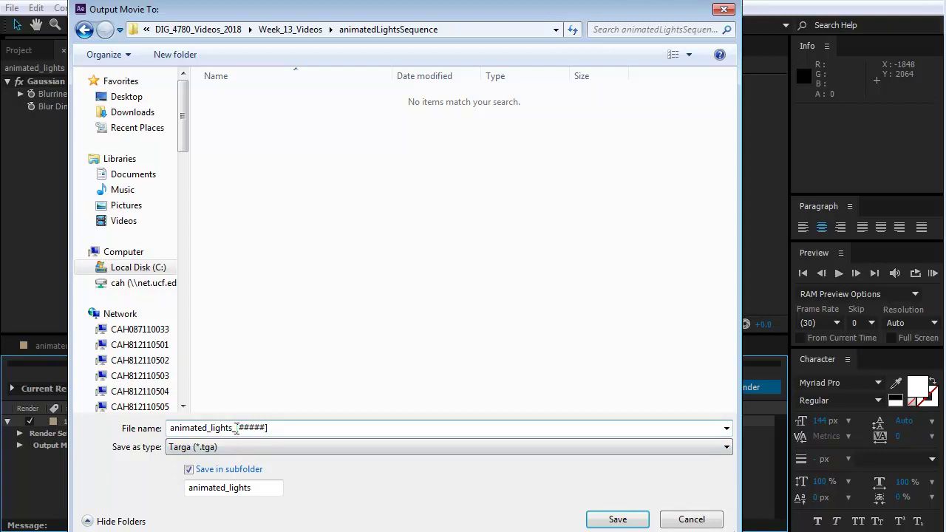
{"action": "left_click_drag", "start_coordinate": [236, 429], "coordinate": [272, 428]}
{"action": "key", "text": "Left"}
{"action": "key", "text": "BackSpace"}
{"action": "type", "text": "."}
{"action": "left_click", "coordinate": [624, 520]}
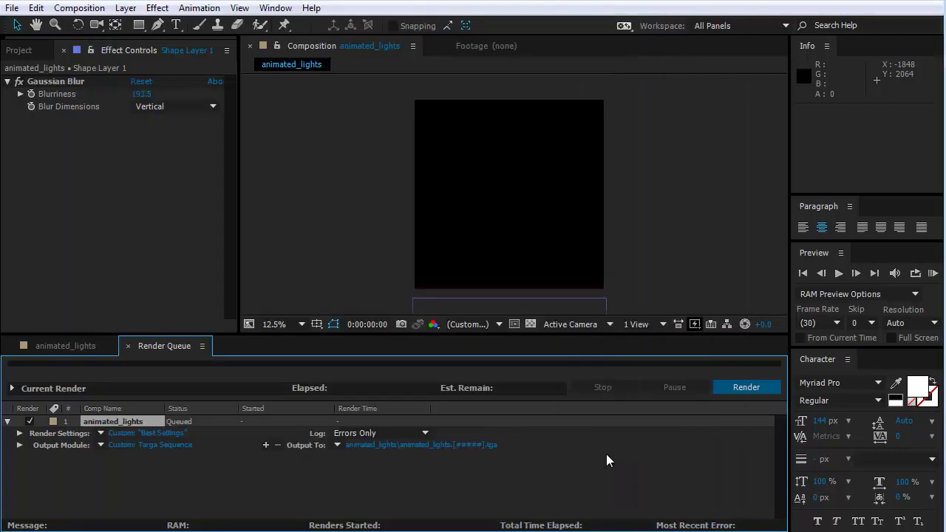
- Render the queued Targa sequence and return to the animated_lights timeline
{"action": "left_click", "coordinate": [748, 390]}
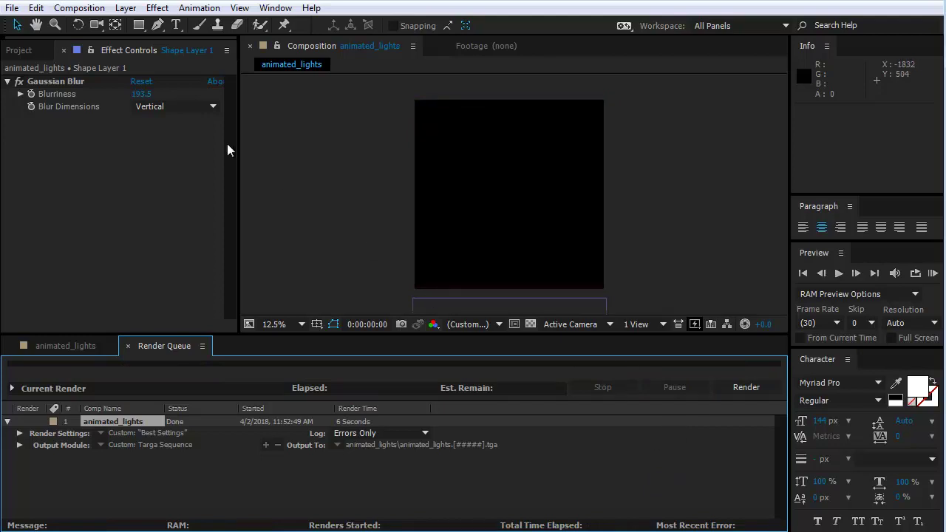
{"action": "left_click", "coordinate": [77, 347]}
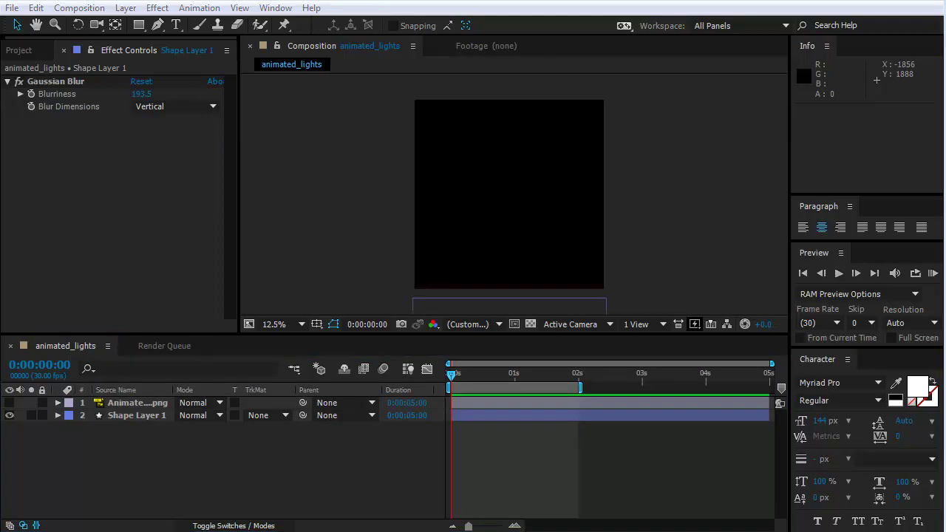
- Switch to Windows Explorer and examine the rendered Targa frames in the animated_lights subfolder of animatedLightsSequence, from first to last
{"action": "left_click_drag", "start_coordinate": [945, 8], "coordinate": [571, 11]}
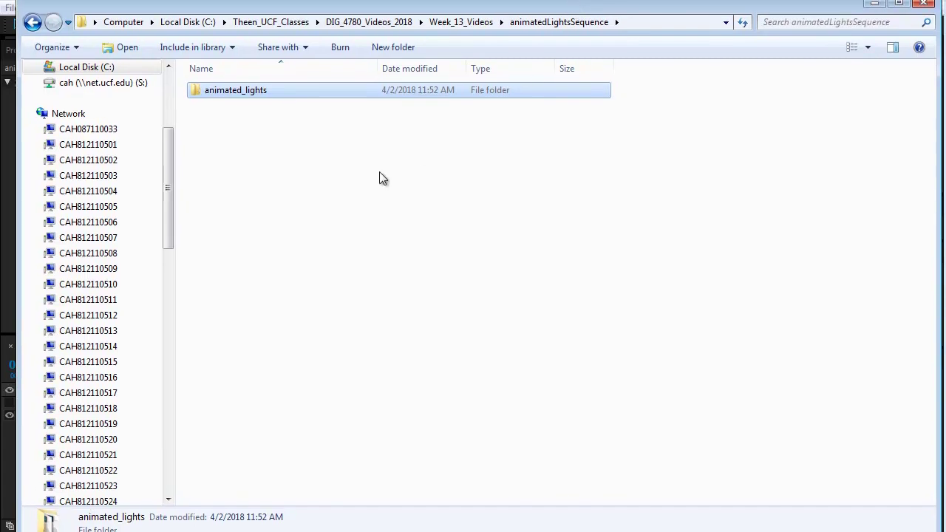
{"action": "double_click", "coordinate": [198, 92]}
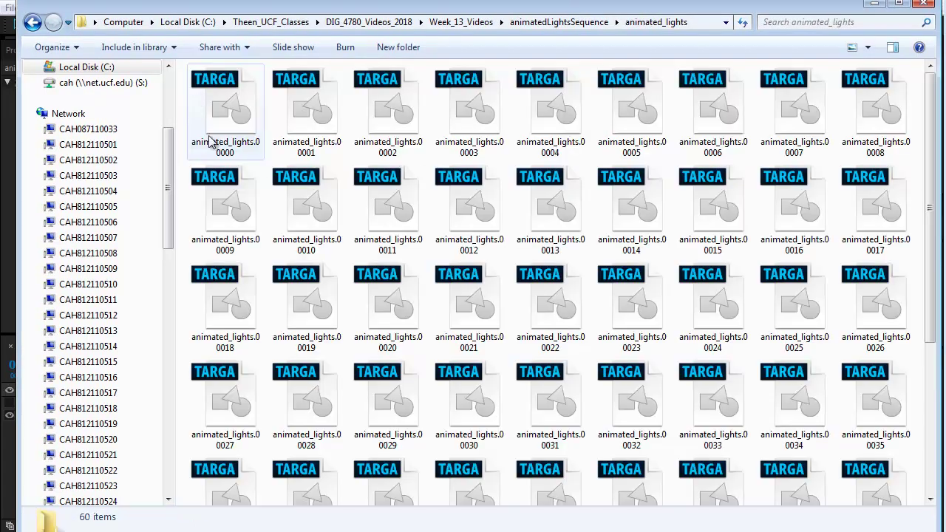
{"action": "scroll", "coordinate": [274, 174], "scroll_direction": "down", "scroll_amount": 3}
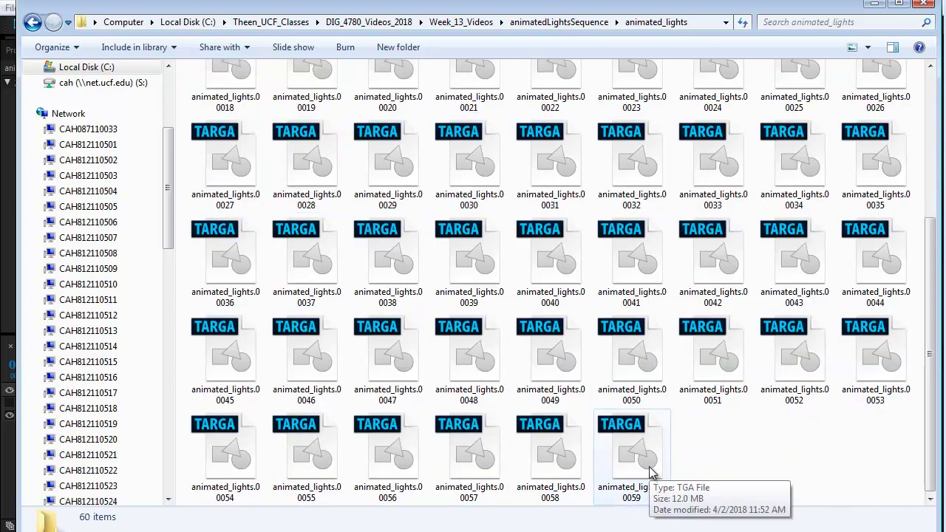
{"action": "scroll", "coordinate": [651, 473], "scroll_direction": "up", "scroll_amount": 3}
{"action": "scroll", "coordinate": [663, 170], "scroll_direction": "down", "scroll_amount": 3}
{"action": "scroll", "coordinate": [667, 184], "scroll_direction": "up", "scroll_amount": 3}
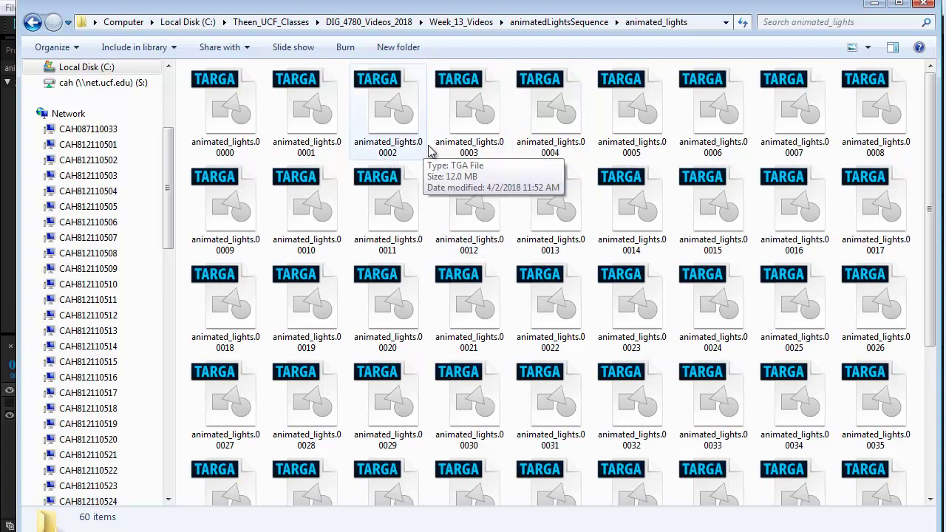
{"action": "scroll", "coordinate": [574, 302], "scroll_direction": "down", "scroll_amount": 3}
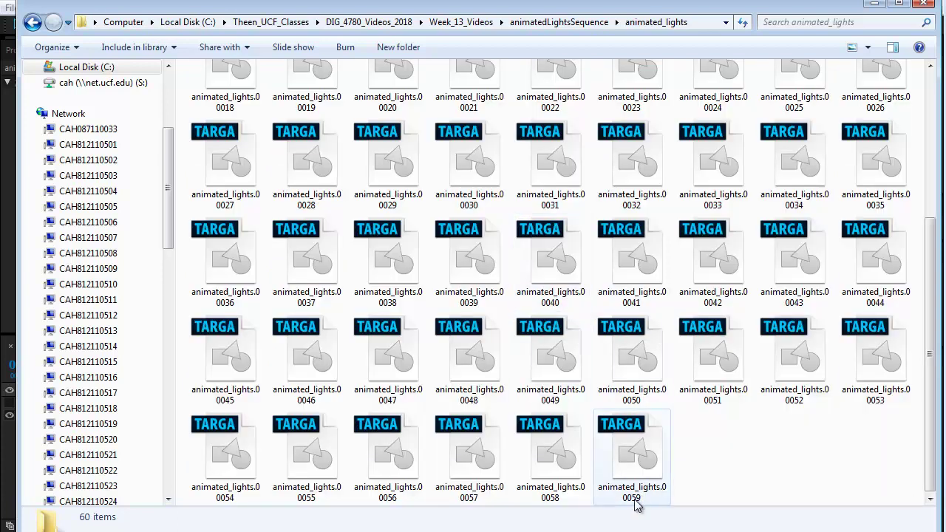
{"action": "scroll", "coordinate": [695, 296], "scroll_direction": "up", "scroll_amount": 3}
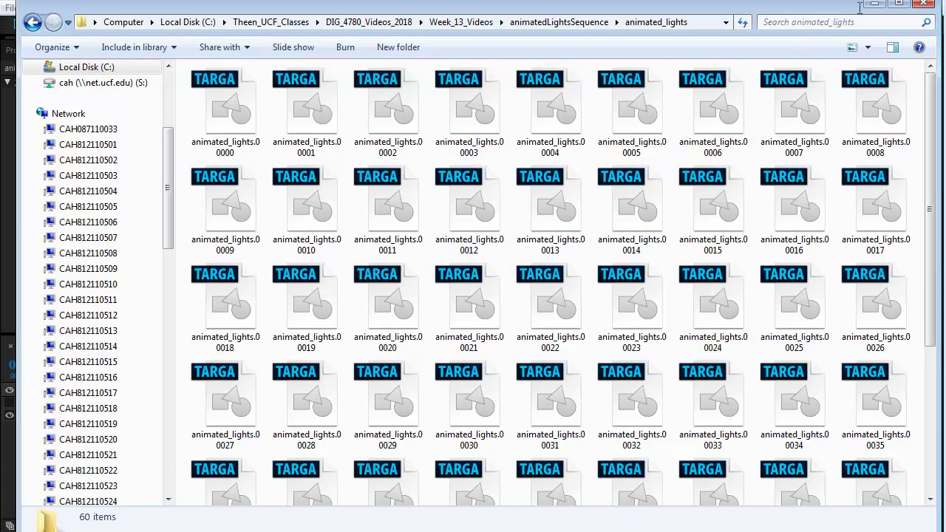
- Switch to Maya and assign a new Lambert material to the ring of light cylinders on the disc
{"action": "left_click", "coordinate": [923, 3]}
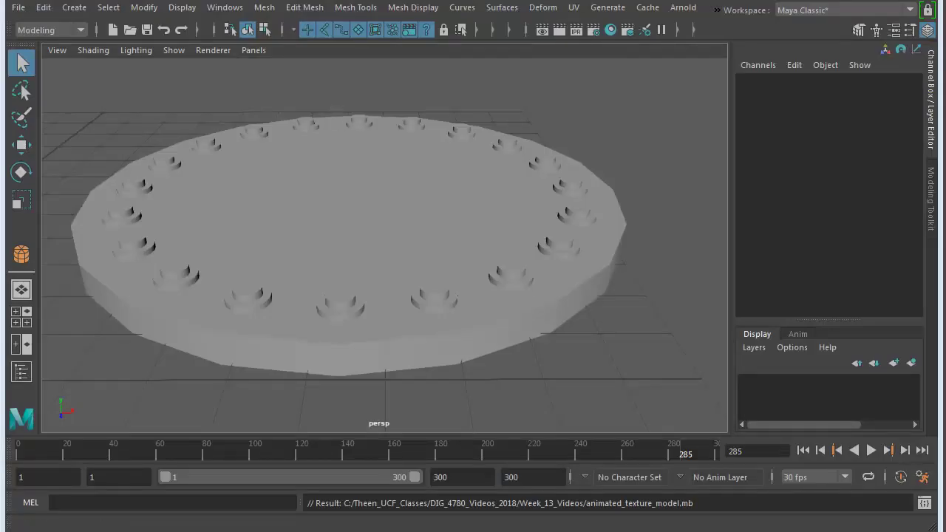
{"action": "left_click", "coordinate": [456, 125]}
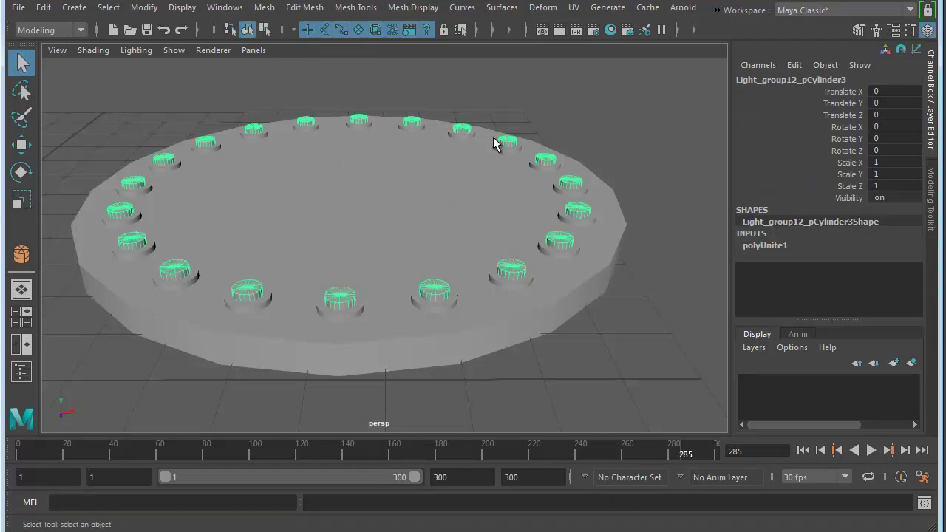
{"action": "right_click", "coordinate": [433, 289]}
{"action": "right_click", "coordinate": [413, 125]}
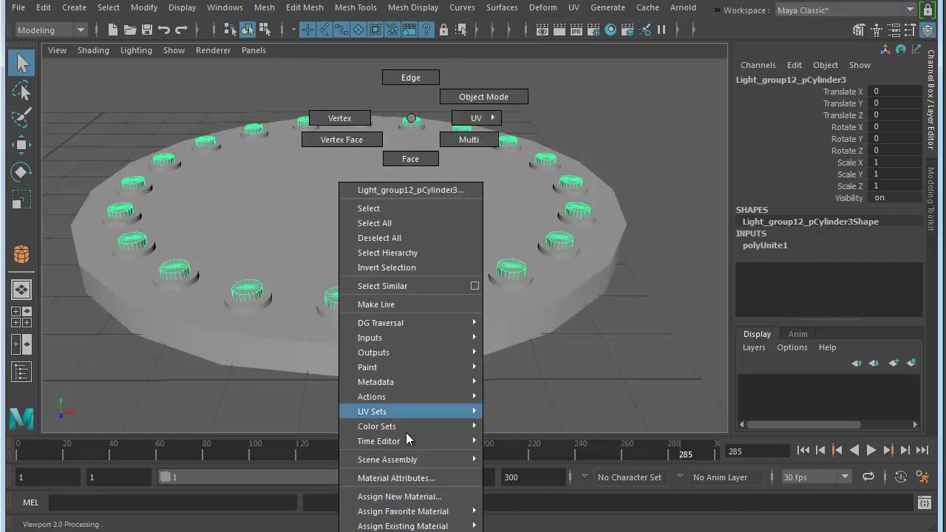
{"action": "left_click", "coordinate": [408, 497]}
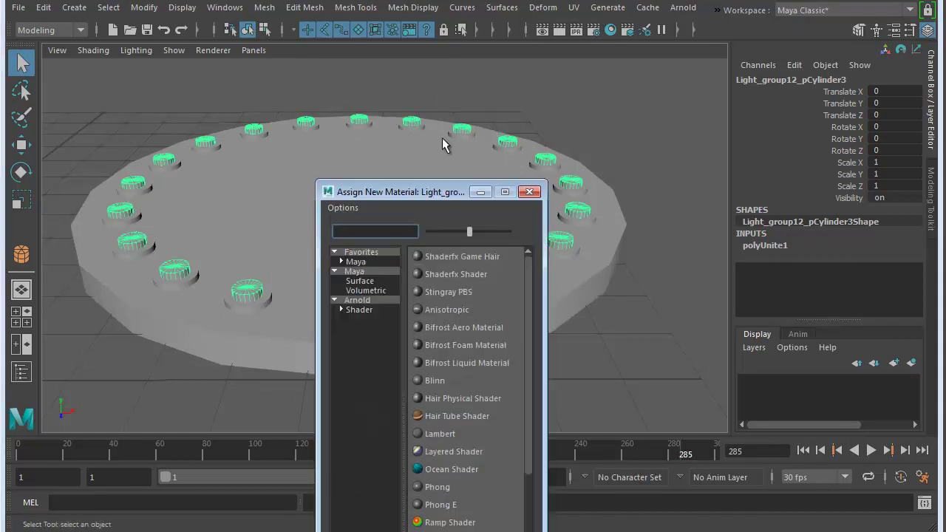
{"action": "left_click_drag", "start_coordinate": [419, 200], "coordinate": [469, 29]}
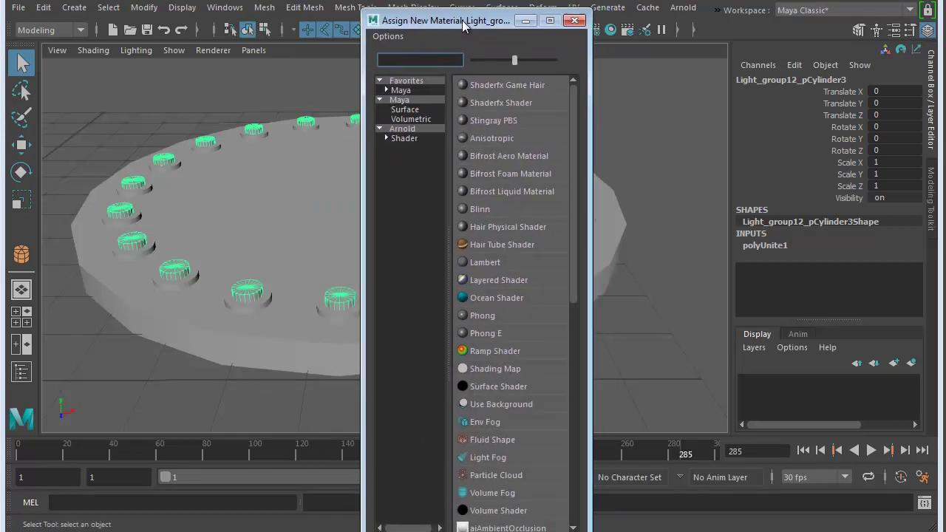
{"action": "left_click", "coordinate": [484, 263]}
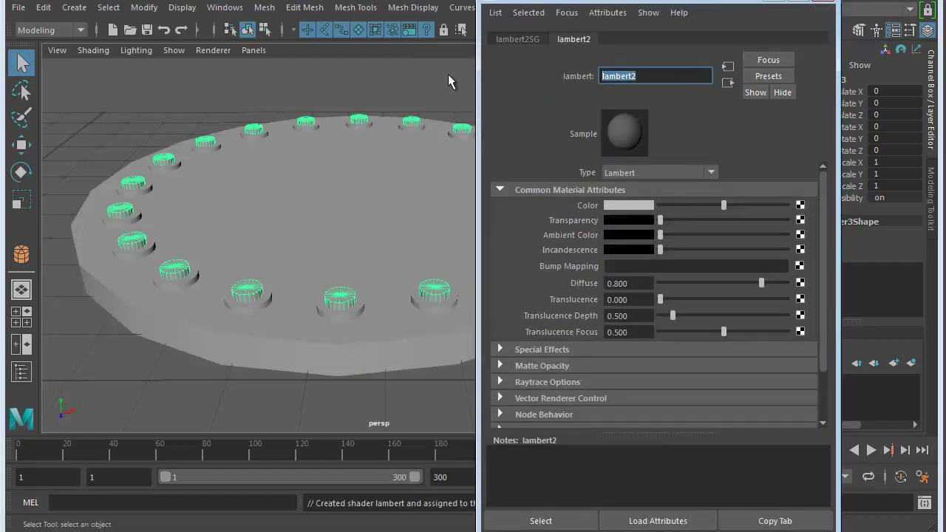
- Name the new Lambert material Lights_mat
{"action": "type", "text": "Lights"}
{"action": "key", "text": "Return"}
{"action": "left_click", "coordinate": [640, 77]}
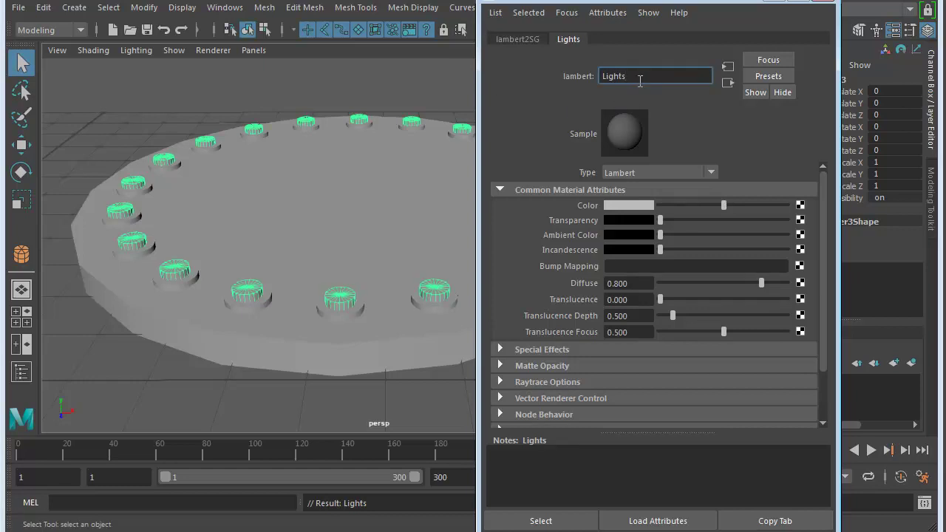
{"action": "type", "text": "_mat"}
{"action": "key", "text": "Return"}
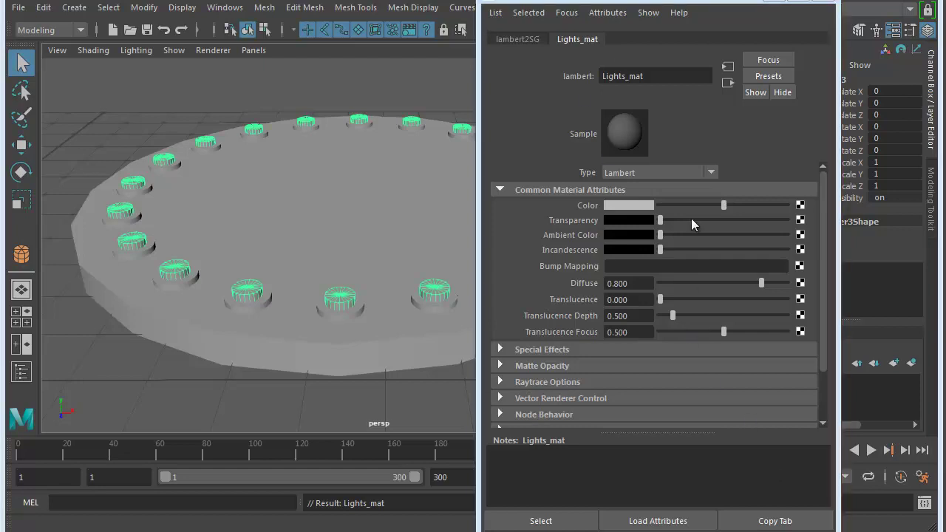
- Map a File texture to the material's Color and load animated_lights.00000.tga from the animated_lights folder
{"action": "left_click", "coordinate": [800, 204]}
{"action": "left_click_drag", "start_coordinate": [510, 193], "coordinate": [509, 18]}
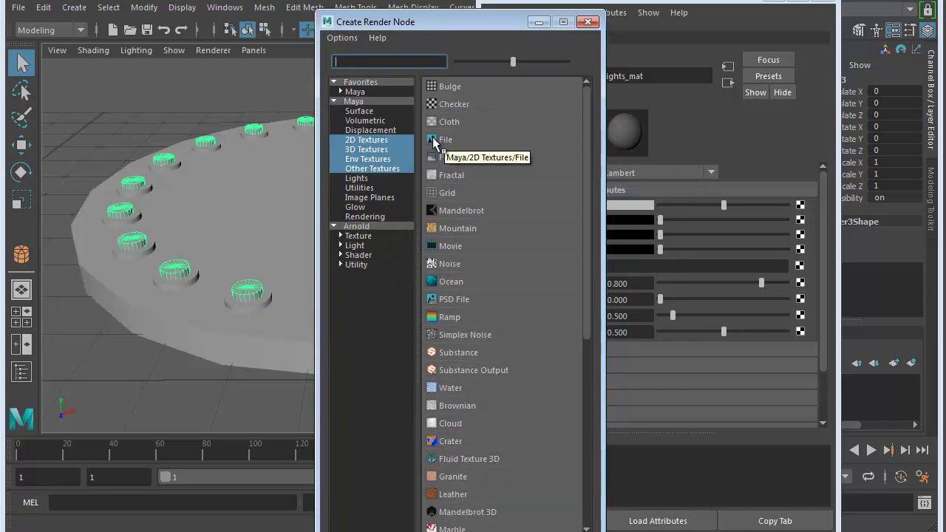
{"action": "left_click", "coordinate": [444, 140]}
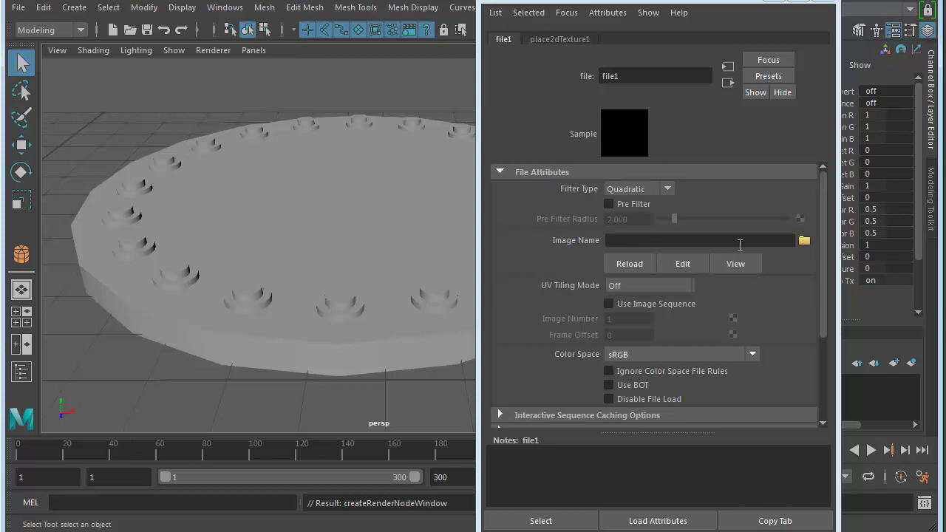
{"action": "left_click", "coordinate": [803, 241]}
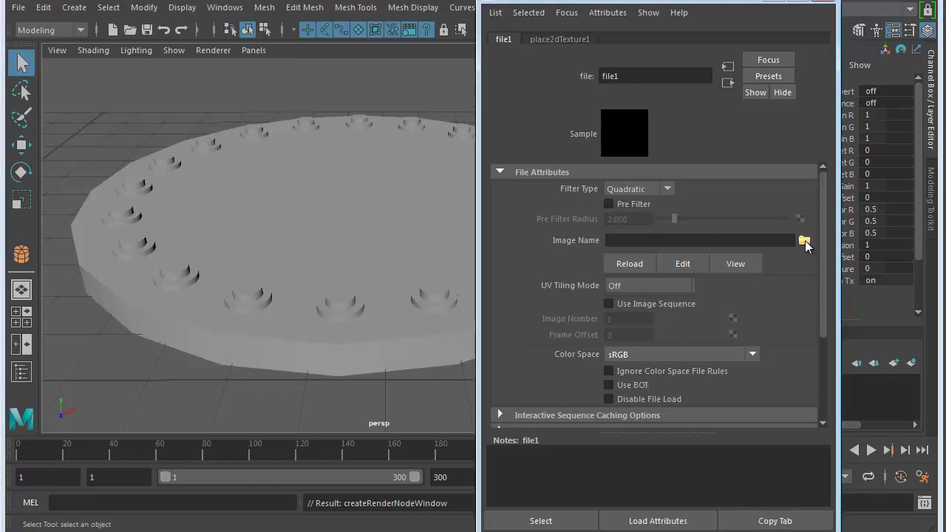
{"action": "left_click_drag", "start_coordinate": [416, 98], "coordinate": [411, 46]}
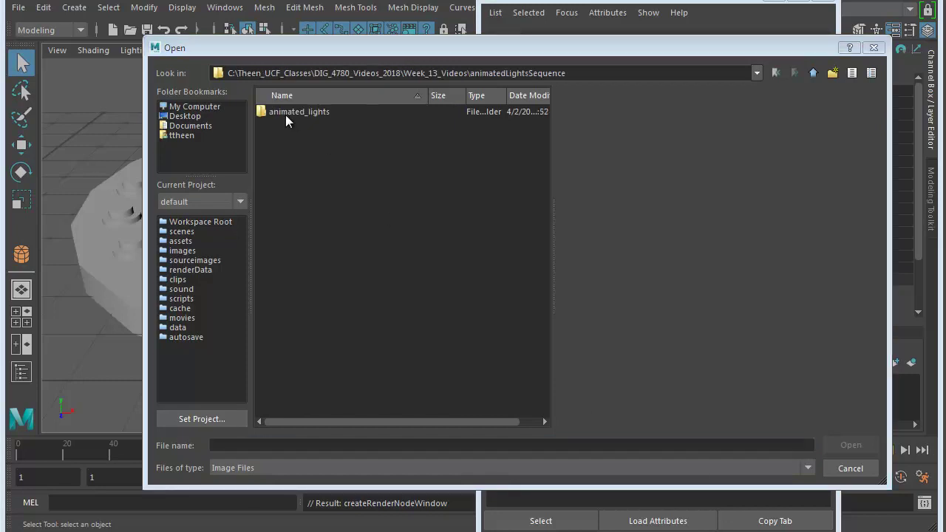
{"action": "double_click", "coordinate": [283, 111]}
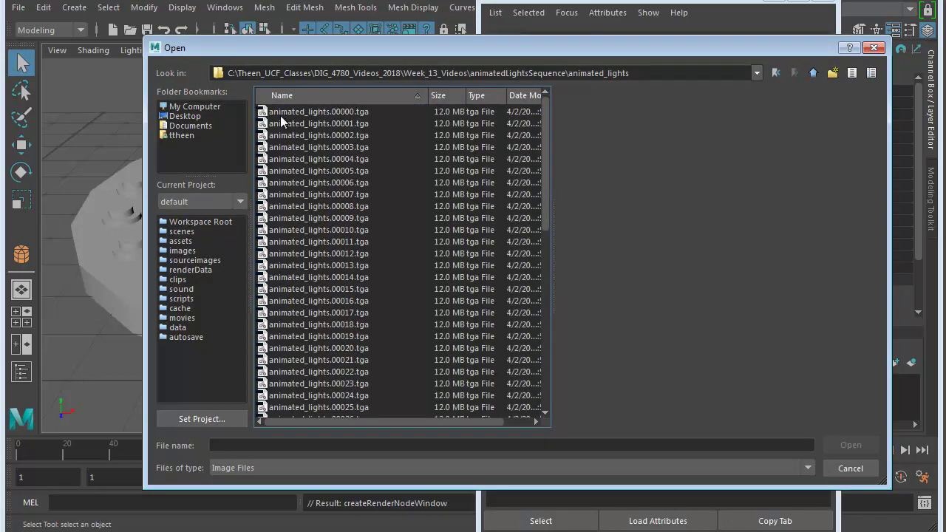
{"action": "left_click", "coordinate": [336, 112]}
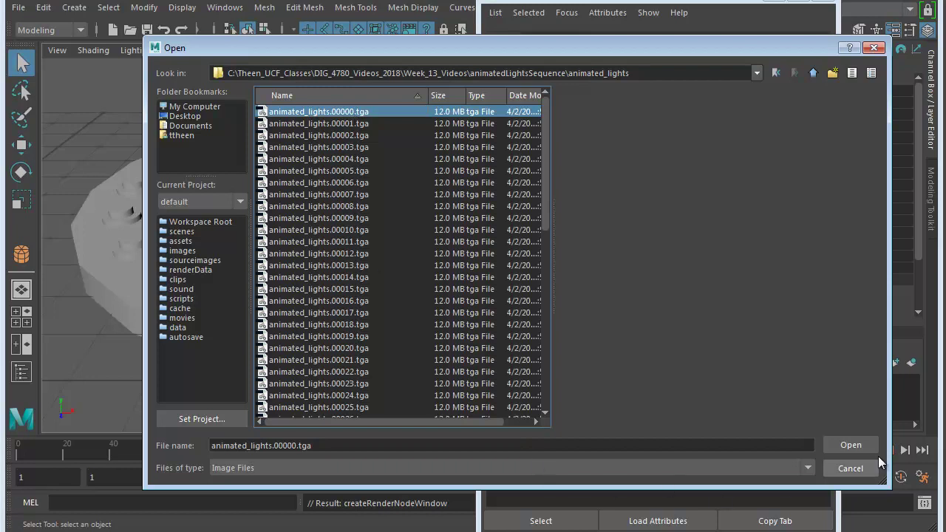
{"action": "left_click", "coordinate": [848, 443]}
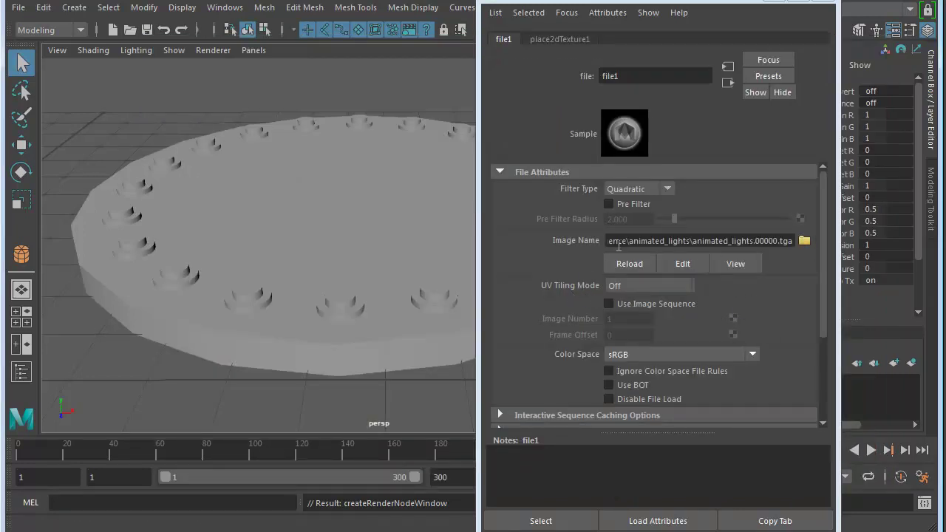
- Try using the file texture as an image sequence at frame 285 and examine its image number, then disable the sequence option
{"action": "left_click", "coordinate": [608, 304]}
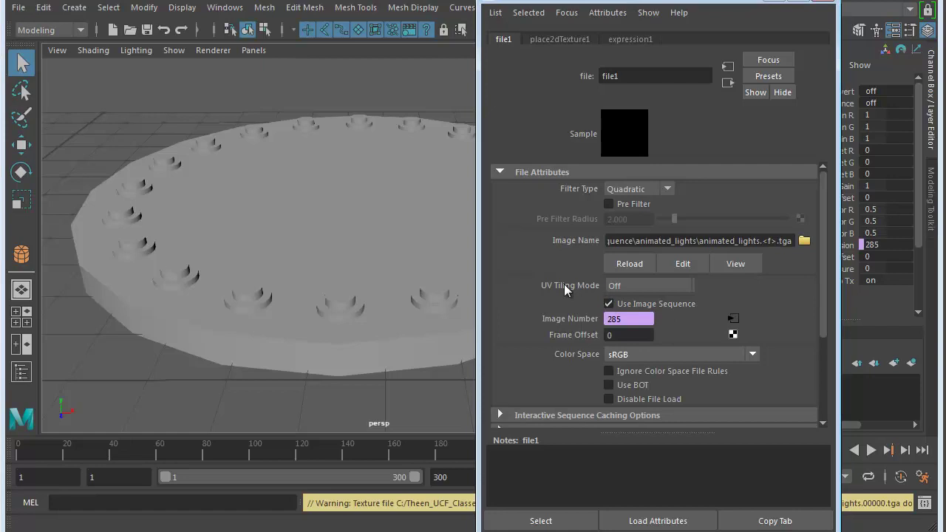
{"action": "left_click_drag", "start_coordinate": [561, 0], "coordinate": [572, 2]}
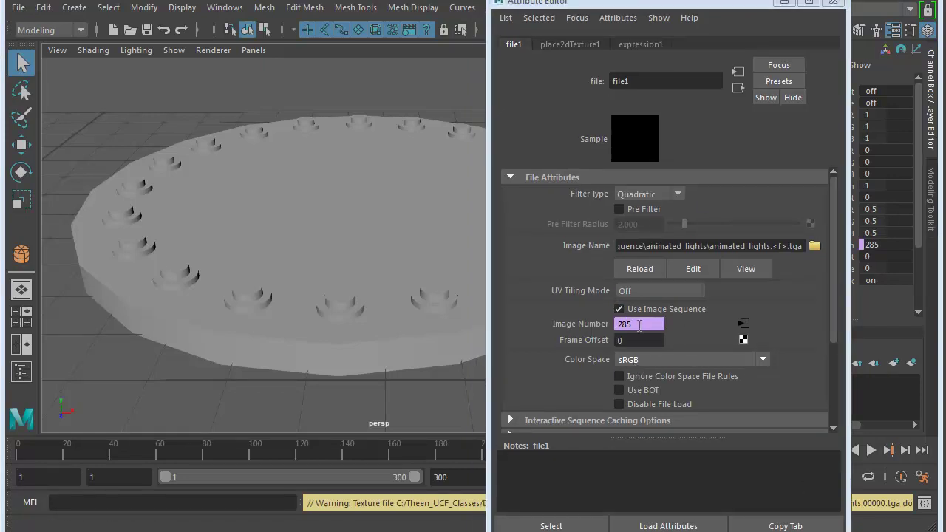
{"action": "left_click", "coordinate": [585, 326]}
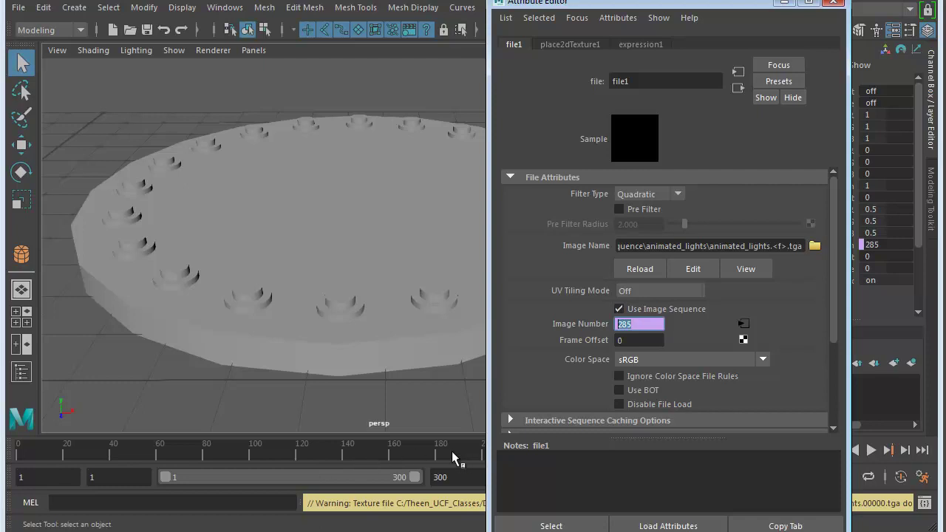
{"action": "left_click", "coordinate": [619, 308]}
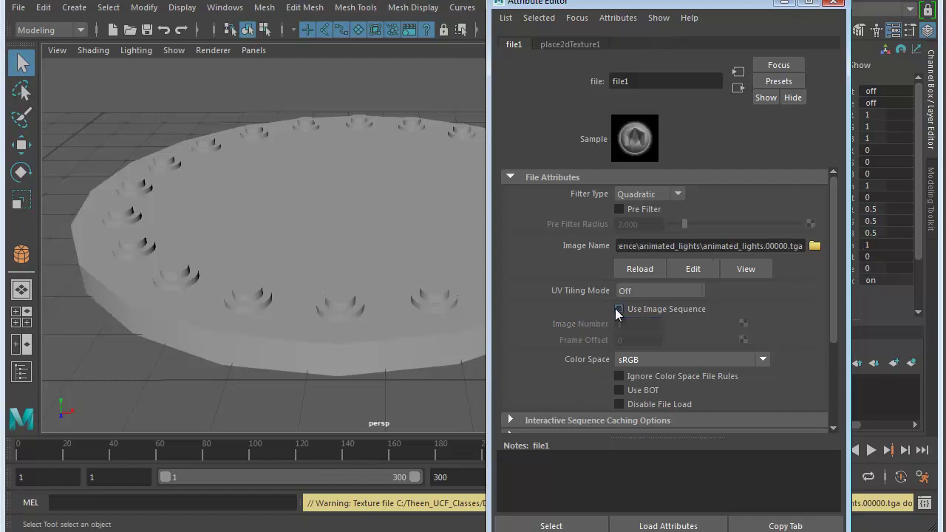
- Return the timeline to frame 1 and enable Use Image Sequence on the file texture
{"action": "left_click_drag", "start_coordinate": [561, 8], "coordinate": [893, 111]}
{"action": "key", "text": "alt+v"}
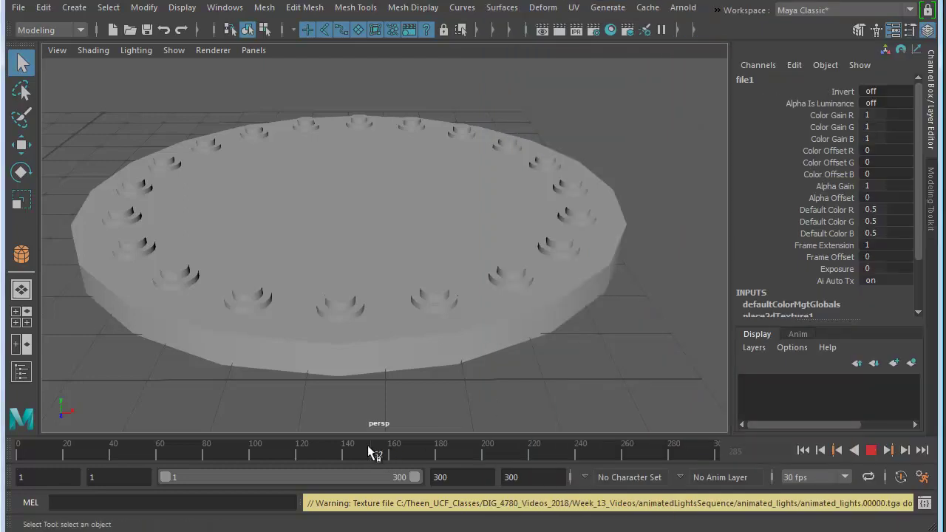
{"action": "key", "text": "alt+v"}
{"action": "key", "text": "alt+shift+v"}
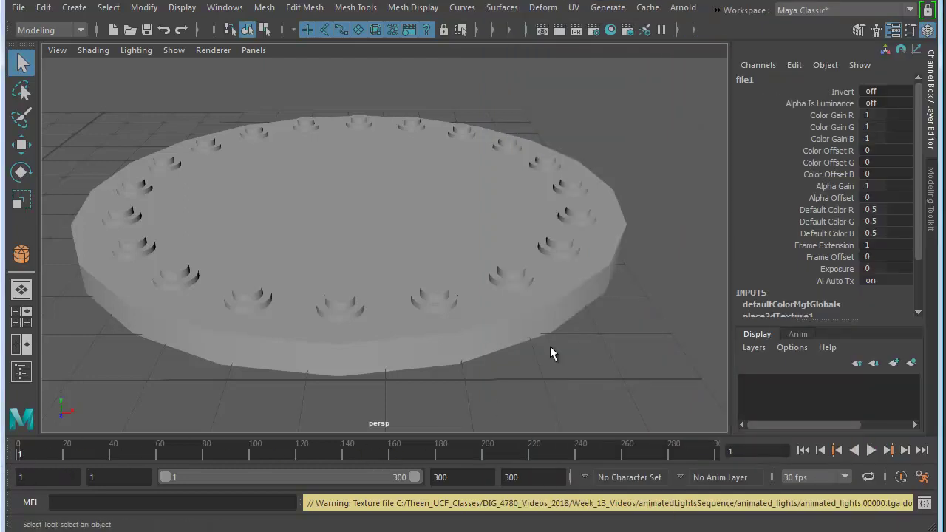
{"action": "key", "text": "ctrl+a"}
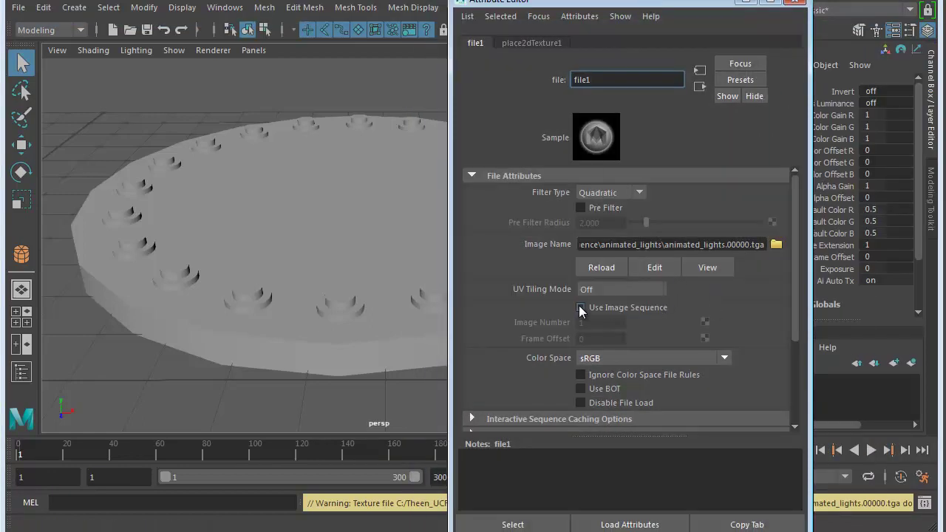
{"action": "left_click", "coordinate": [580, 308]}
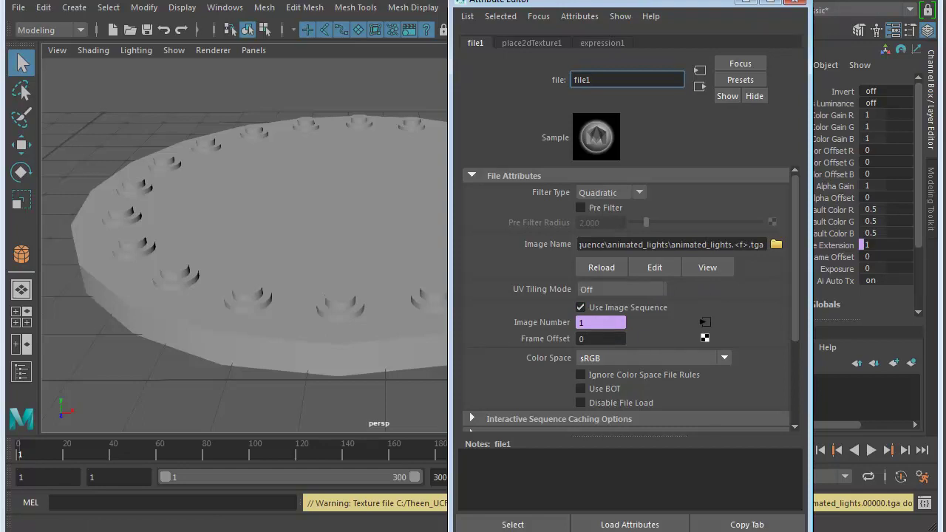
{"action": "key", "text": "Return"}
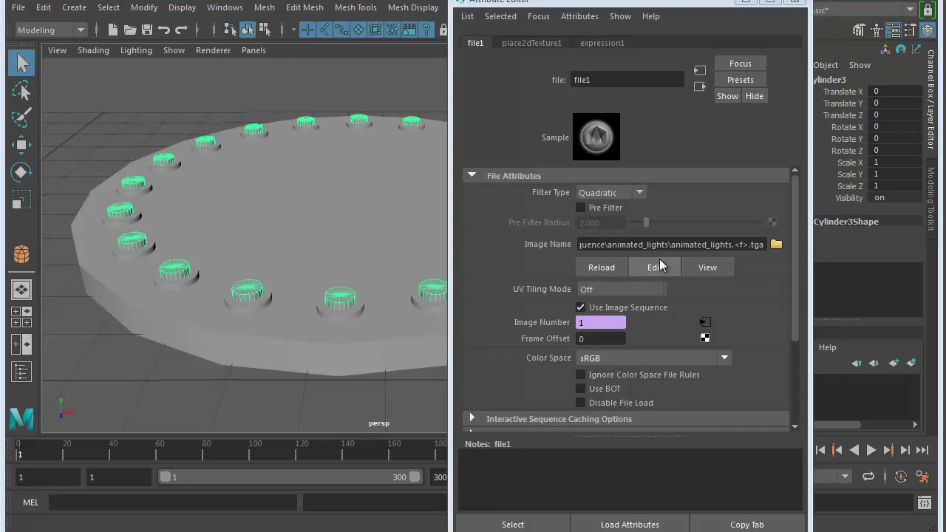
- Go back to Lights_mat, close its attributes, deselect the lights and display the disc with texture maps in the perspective view
{"action": "left_click", "coordinate": [699, 86]}
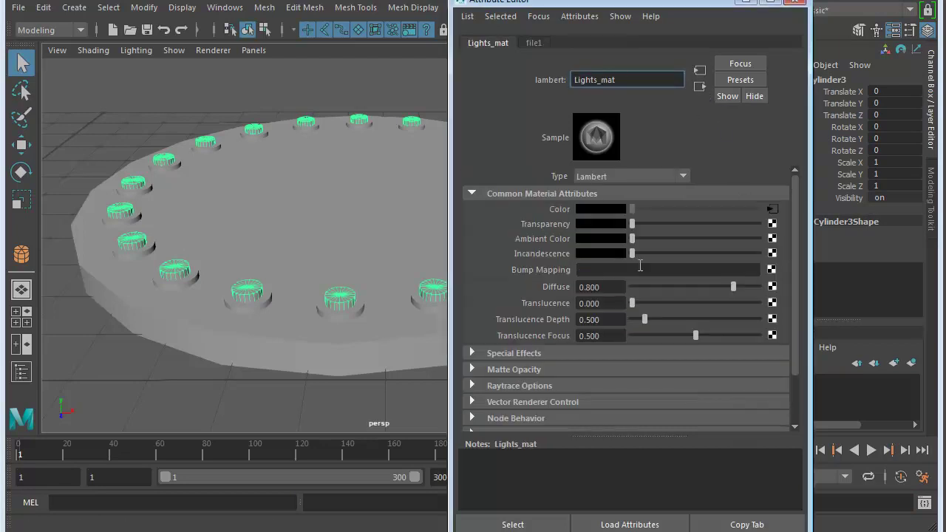
{"action": "left_click_drag", "start_coordinate": [550, 5], "coordinate": [931, 148]}
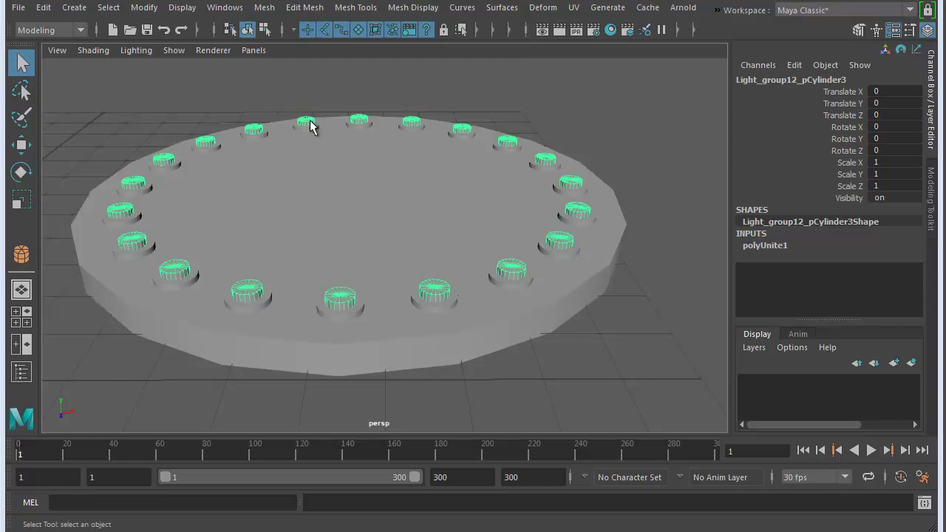
{"action": "left_click", "coordinate": [348, 109]}
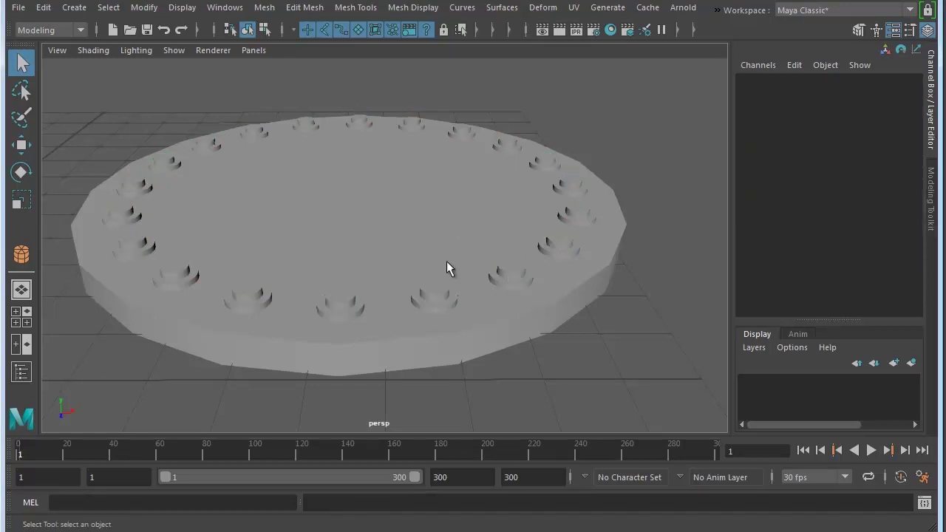
{"action": "key", "text": "6"}
{"action": "middle_click_drag", "start_coordinate": [427, 293], "coordinate": [459, 300], "text": "alt"}
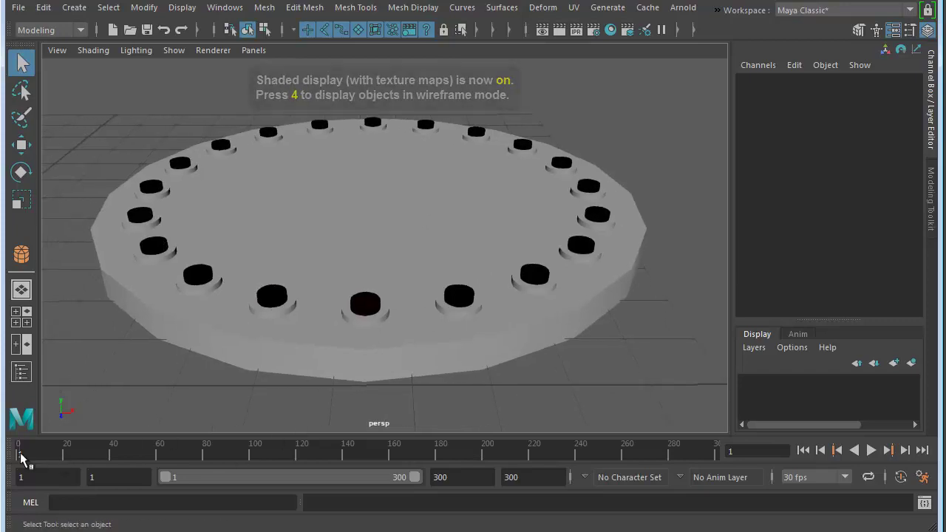
- Play through the timeline to examine the animated texture on the lights, and return to frame 1
{"action": "key", "text": "alt+v"}
{"action": "left_click_drag", "start_coordinate": [83, 454], "coordinate": [217, 457]}
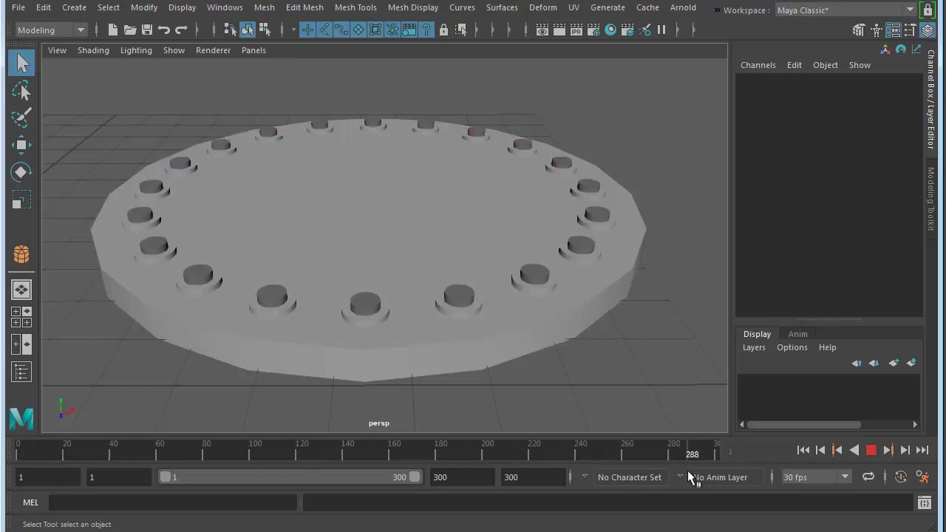
{"action": "left_click_drag", "start_coordinate": [378, 476], "coordinate": [15, 474]}
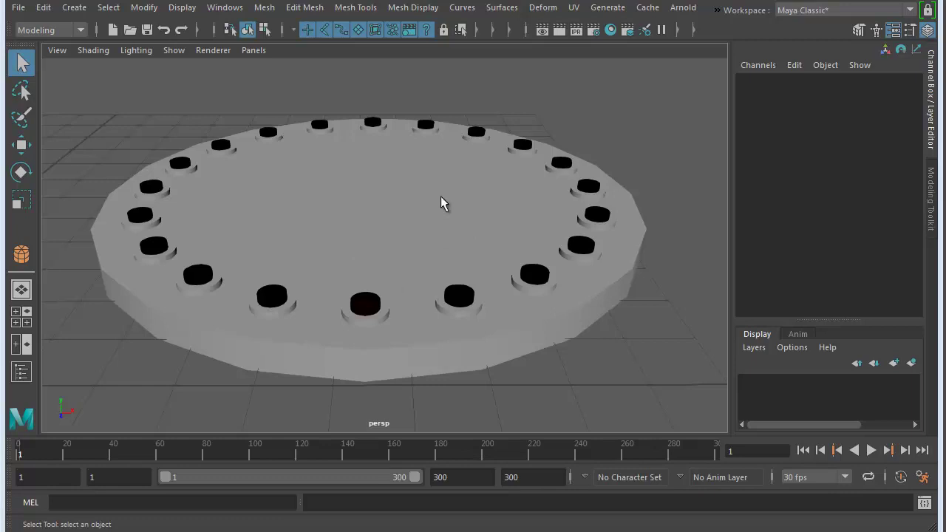
- Open the attributes of the file texture that drives the color of the lights' Lights_mat material
{"action": "left_click", "coordinate": [477, 132]}
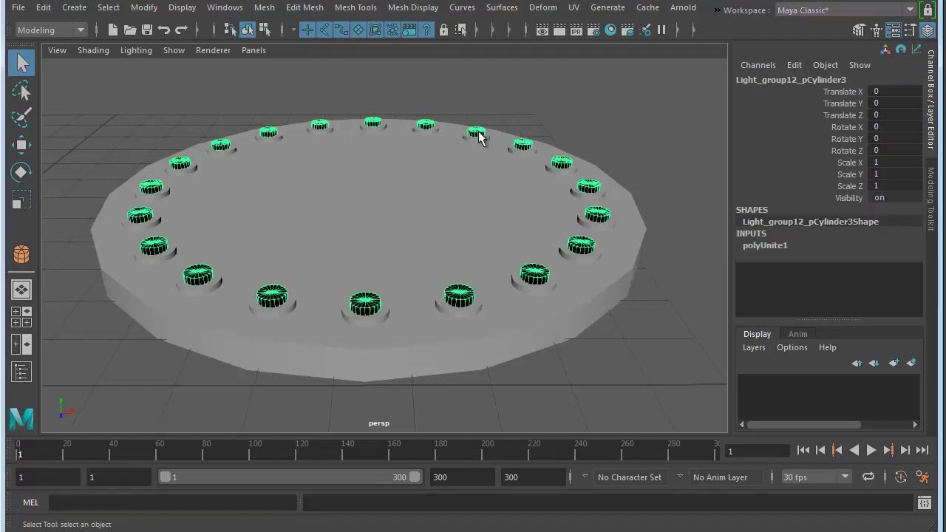
{"action": "right_click", "coordinate": [476, 132]}
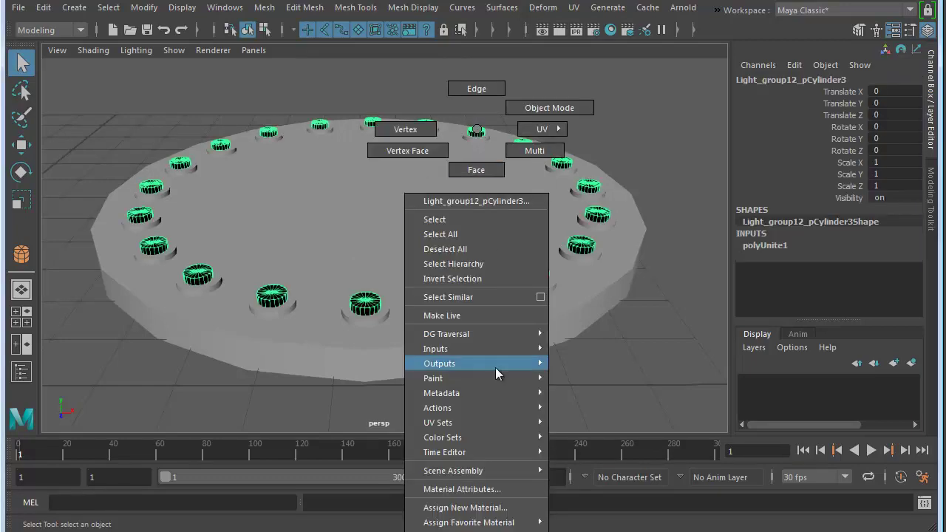
{"action": "left_click", "coordinate": [499, 489]}
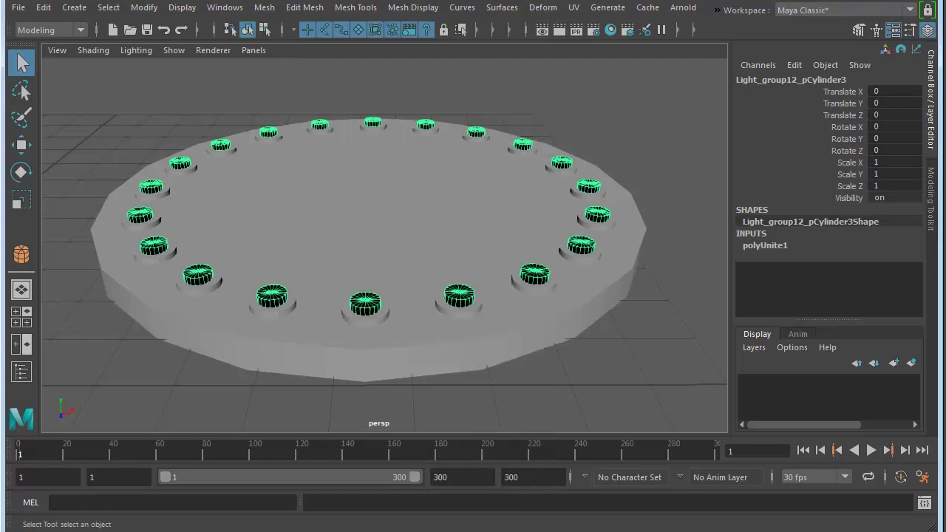
{"action": "left_click_drag", "start_coordinate": [649, 14], "coordinate": [619, 24]}
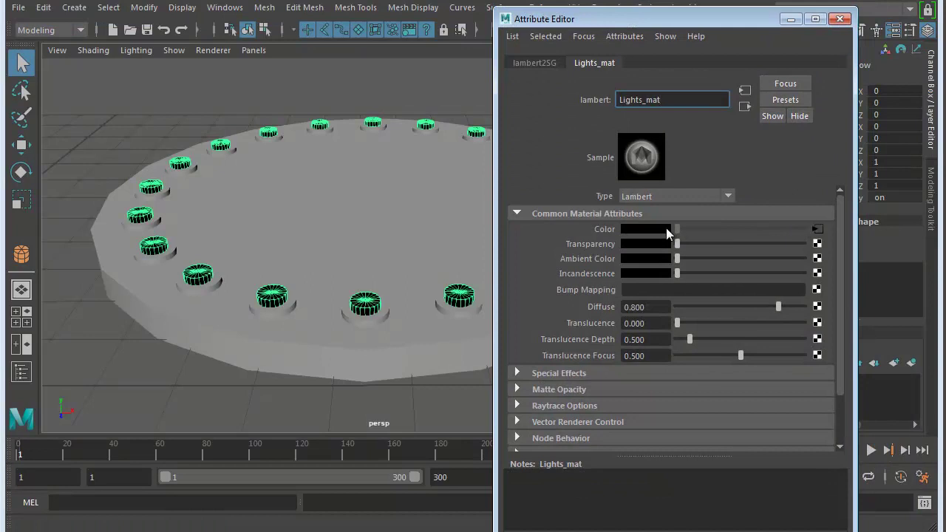
{"action": "left_click", "coordinate": [816, 229]}
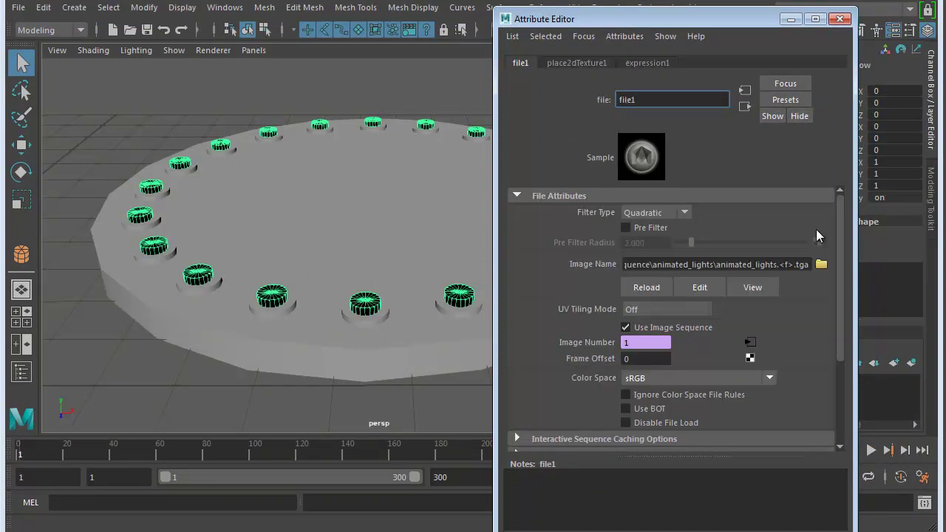
- Set the color texture's image number expression to file1.frameExtension=frame%59, apply it and close the open editors
{"action": "right_click", "coordinate": [647, 344]}
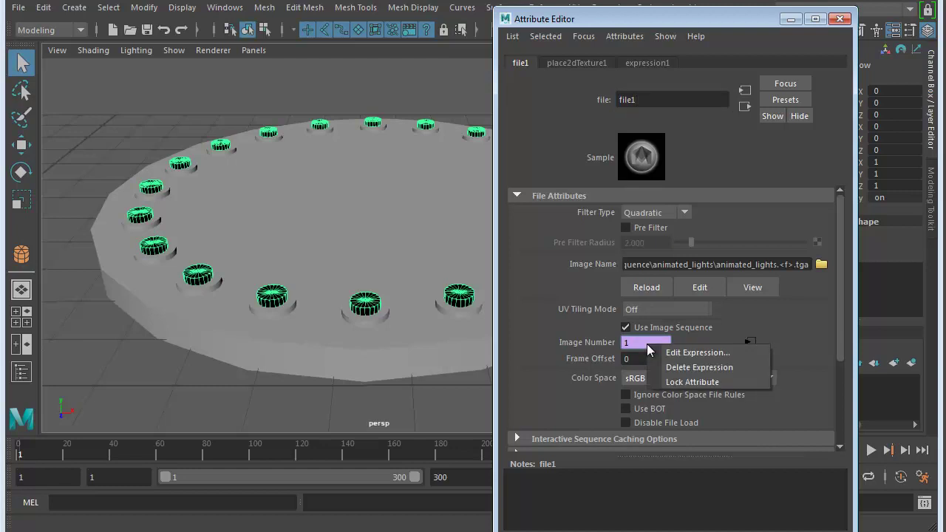
{"action": "left_click", "coordinate": [723, 352]}
{"action": "left_click_drag", "start_coordinate": [608, 193], "coordinate": [554, 80]}
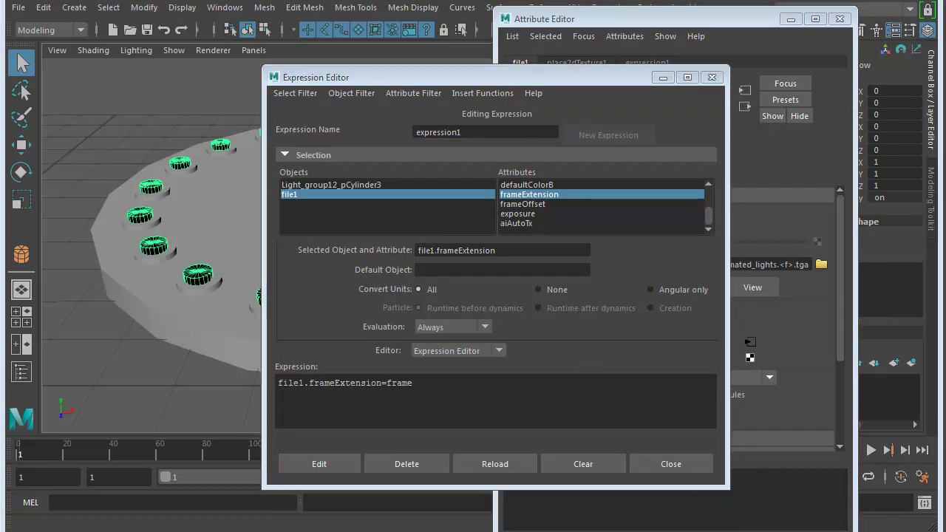
{"action": "left_click_drag", "start_coordinate": [442, 78], "coordinate": [419, 68]}
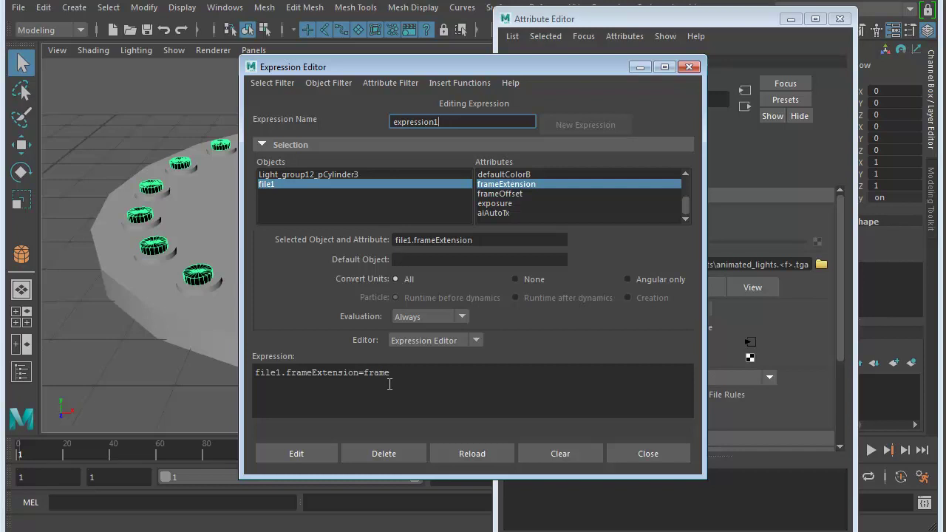
{"action": "left_click", "coordinate": [400, 372]}
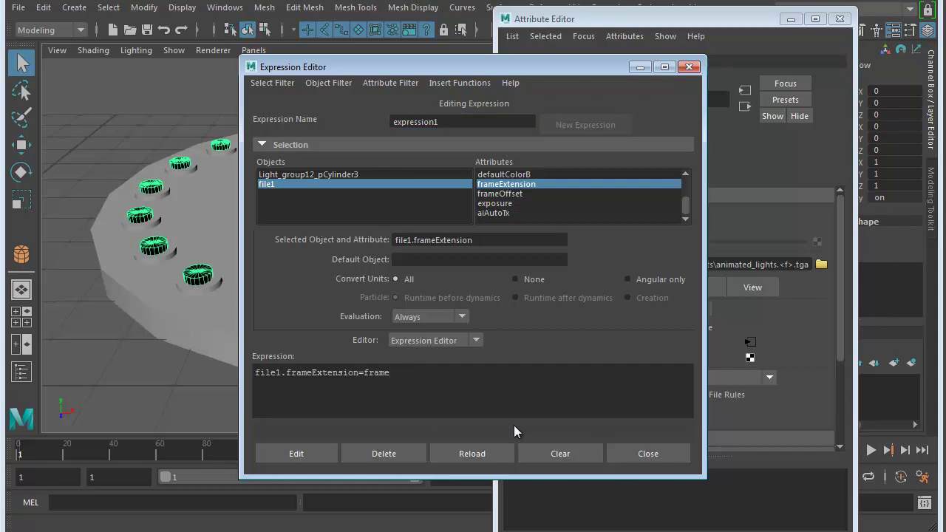
{"action": "type", "text": "%"}
{"action": "type", "text": "59"}
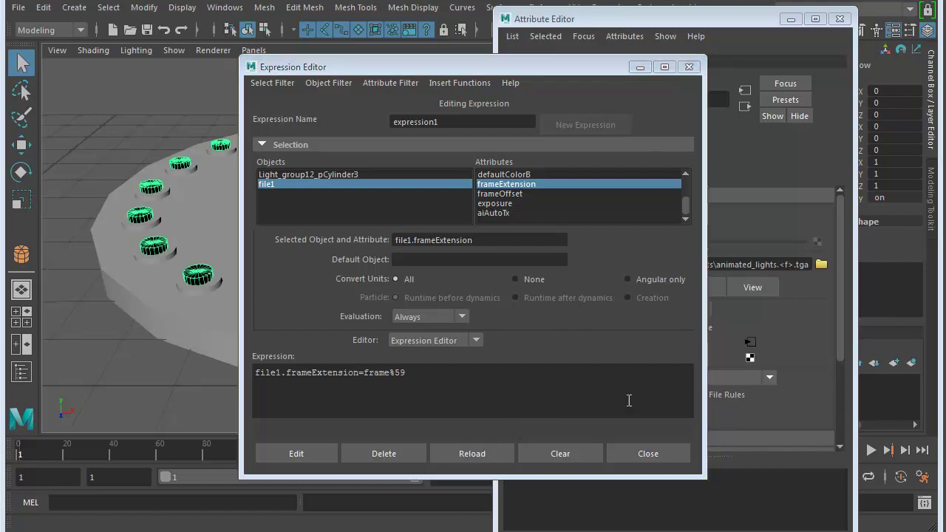
{"action": "left_click", "coordinate": [305, 455]}
{"action": "left_click", "coordinate": [298, 453]}
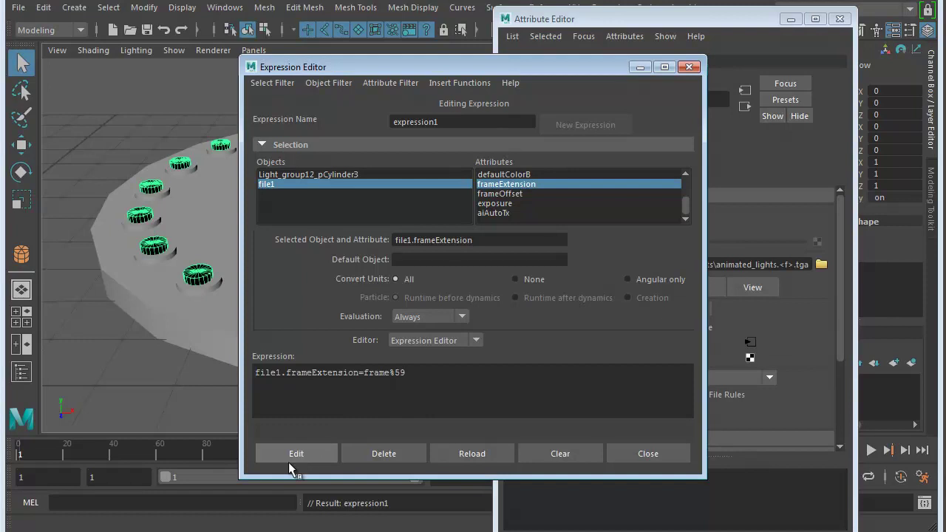
{"action": "left_click", "coordinate": [650, 67]}
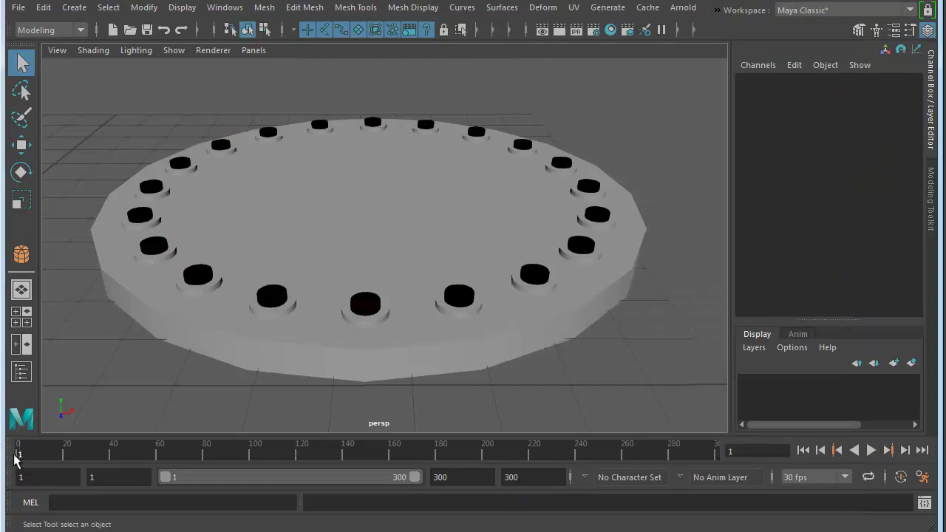
- Play the timeline to examine how the light sequence loops, stop playback and return to frame 1
{"action": "left_click", "coordinate": [870, 450]}
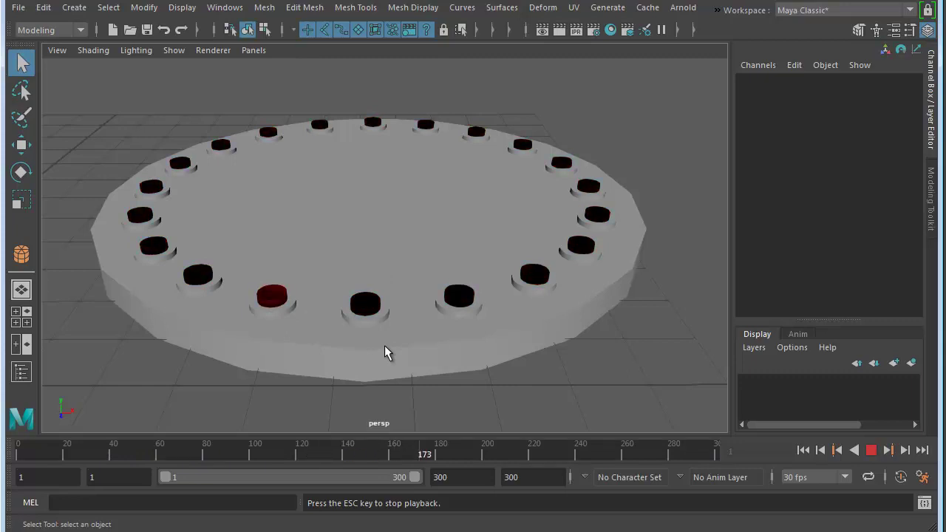
{"action": "left_click", "coordinate": [871, 450]}
{"action": "left_click", "coordinate": [465, 294]}
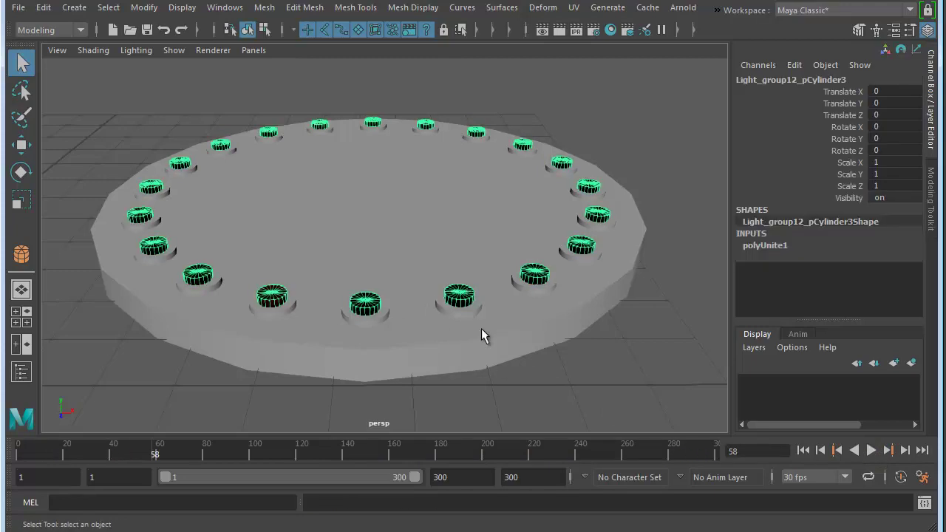
{"action": "left_click_drag", "start_coordinate": [108, 454], "coordinate": [20, 452]}
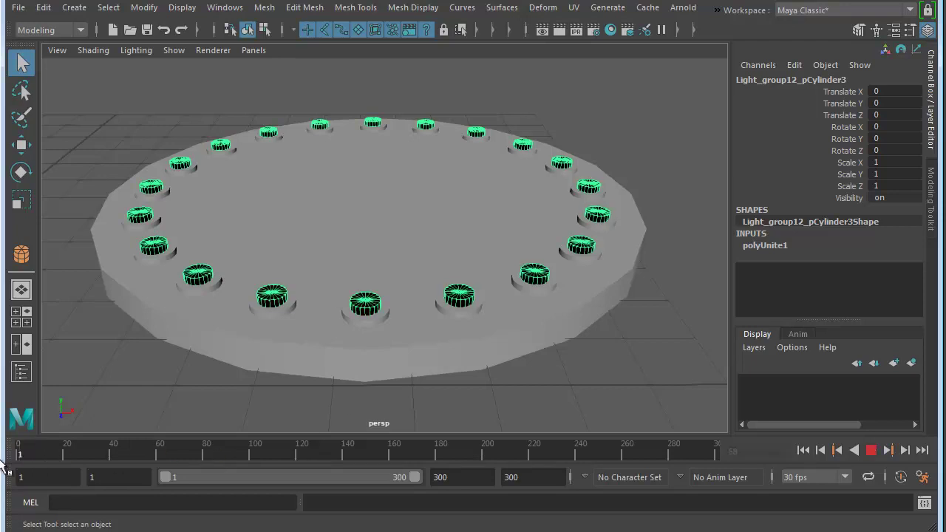
- Map a file texture to the Ambient Color of Lights_mat and load animated_lights.00000.tga as its image
{"action": "right_click", "coordinate": [368, 306]}
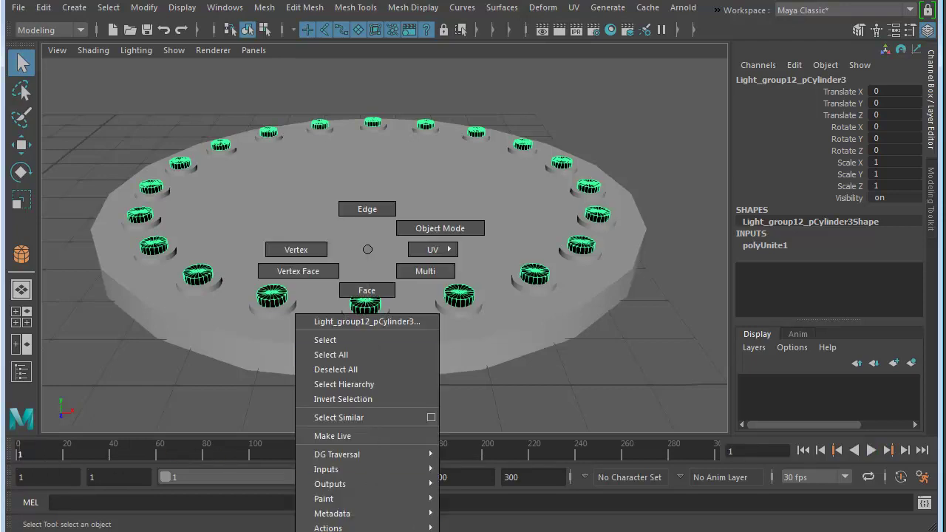
{"action": "left_click", "coordinate": [340, 531]}
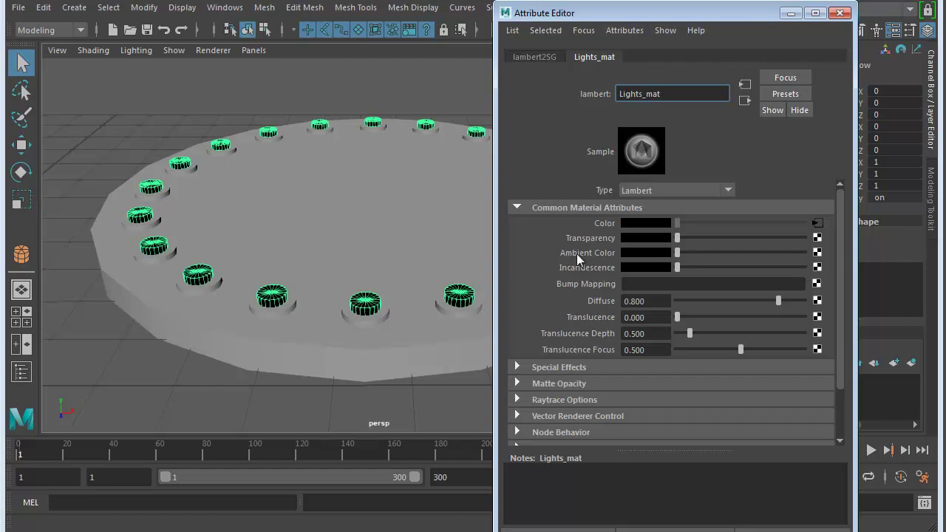
{"action": "left_click", "coordinate": [817, 253]}
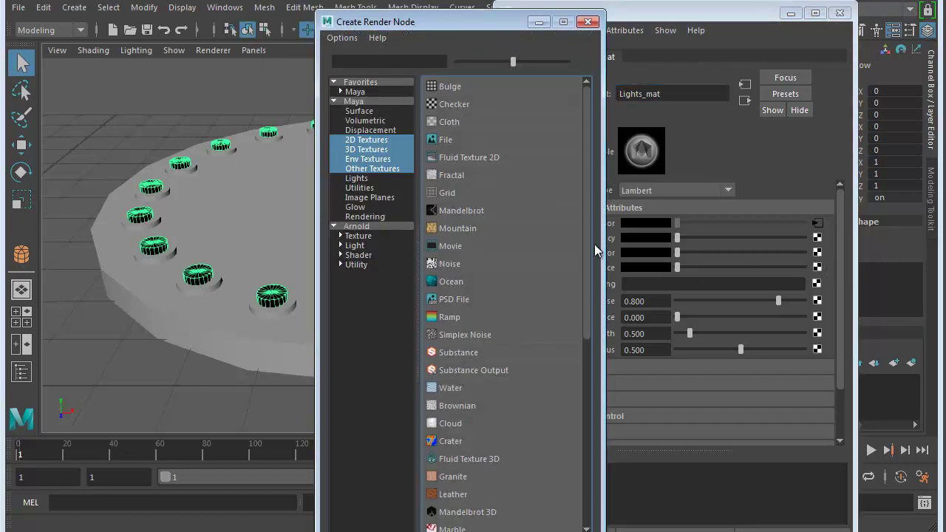
{"action": "left_click", "coordinate": [446, 139]}
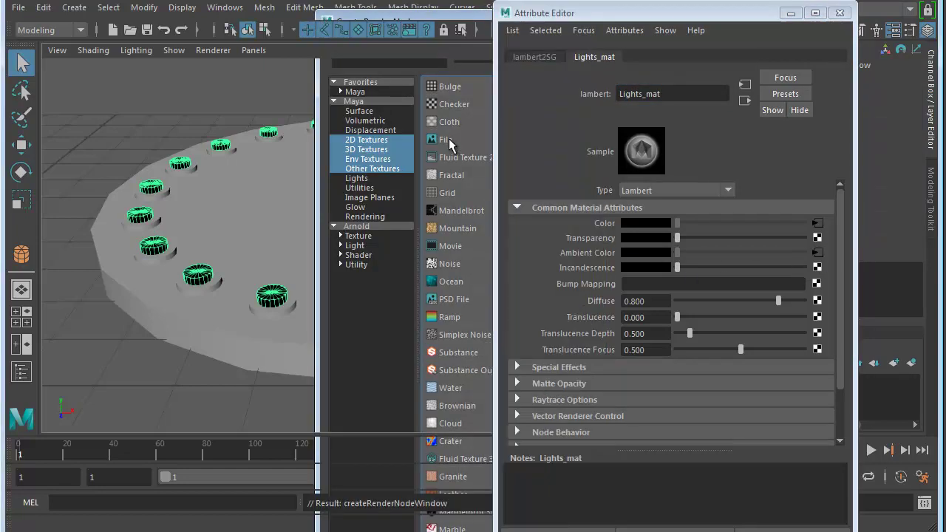
{"action": "left_click", "coordinate": [821, 258]}
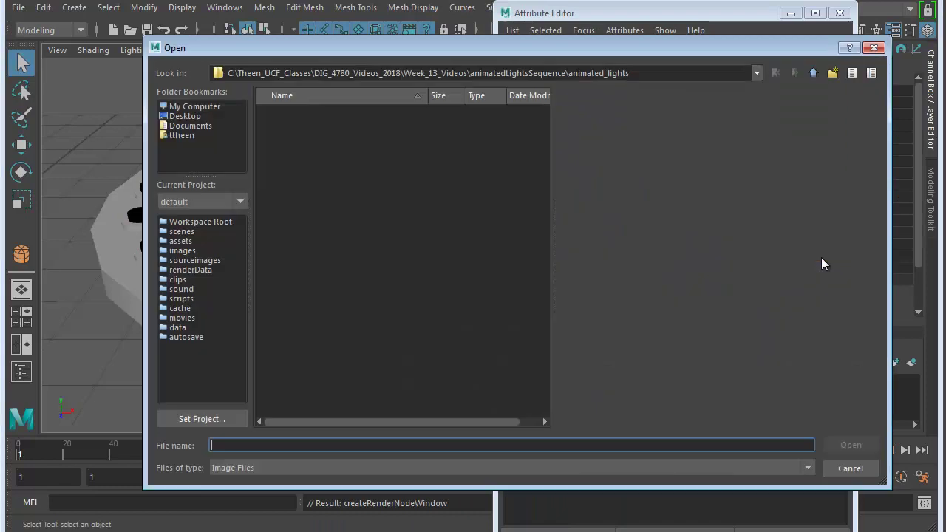
{"action": "left_click", "coordinate": [351, 113]}
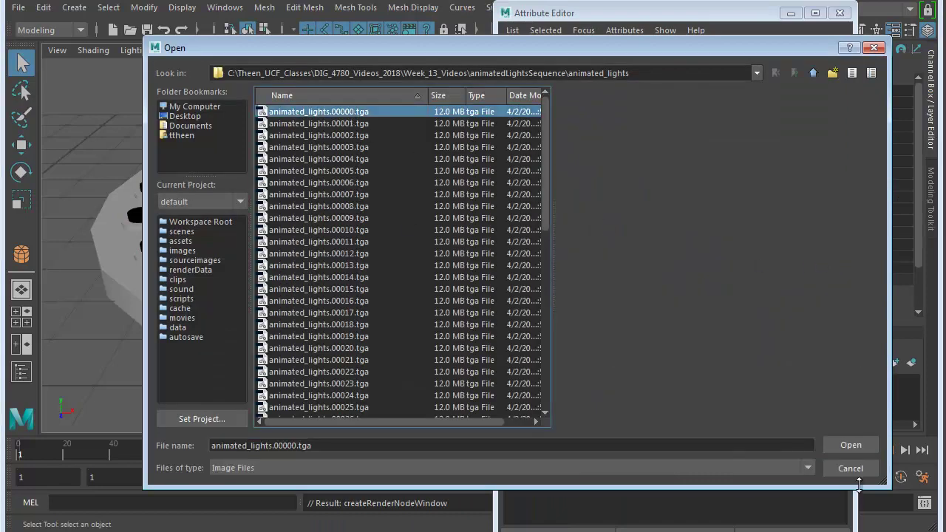
{"action": "left_click", "coordinate": [850, 445]}
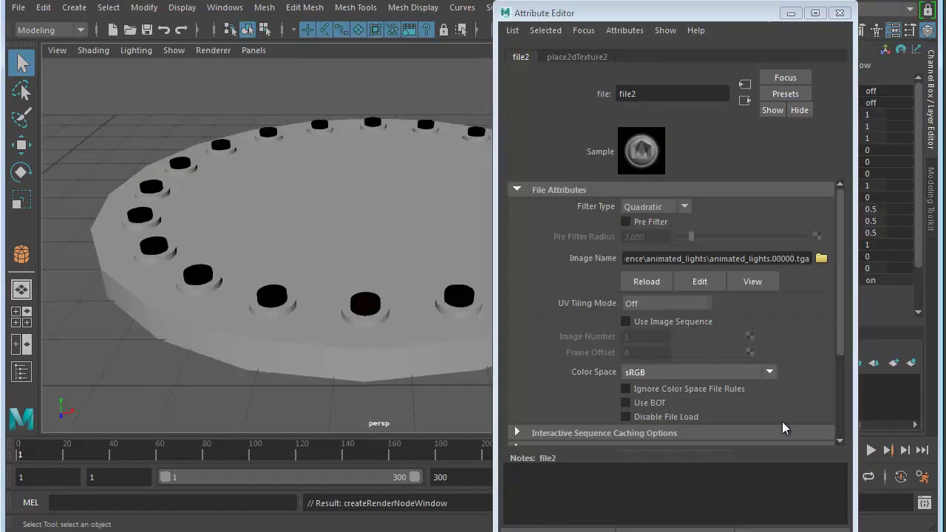
- Enable Use Image Sequence on the ambient color texture, set its expression to file2.frameExtension=frame%59, and close the editors
{"action": "left_click", "coordinate": [625, 322]}
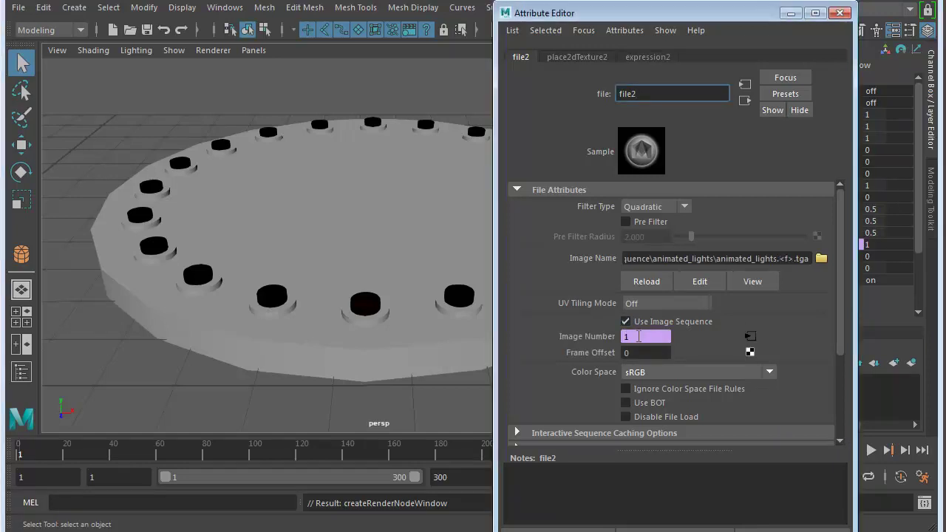
{"action": "right_click", "coordinate": [638, 336]}
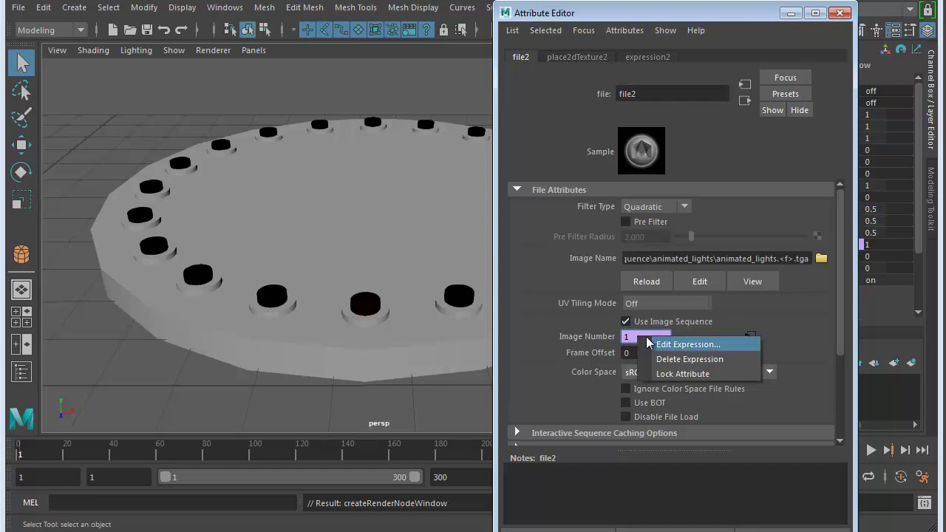
{"action": "left_click", "coordinate": [687, 345]}
{"action": "left_click", "coordinate": [409, 374]}
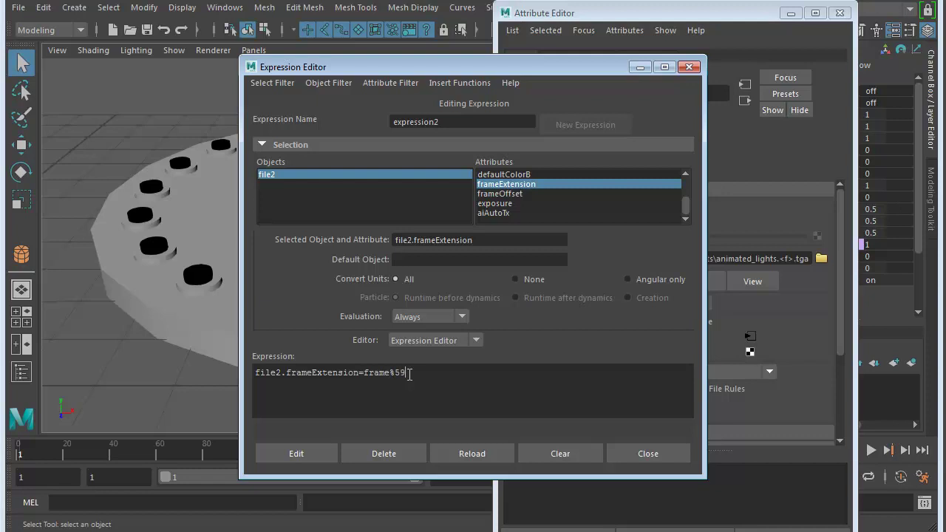
{"action": "left_click", "coordinate": [288, 450]}
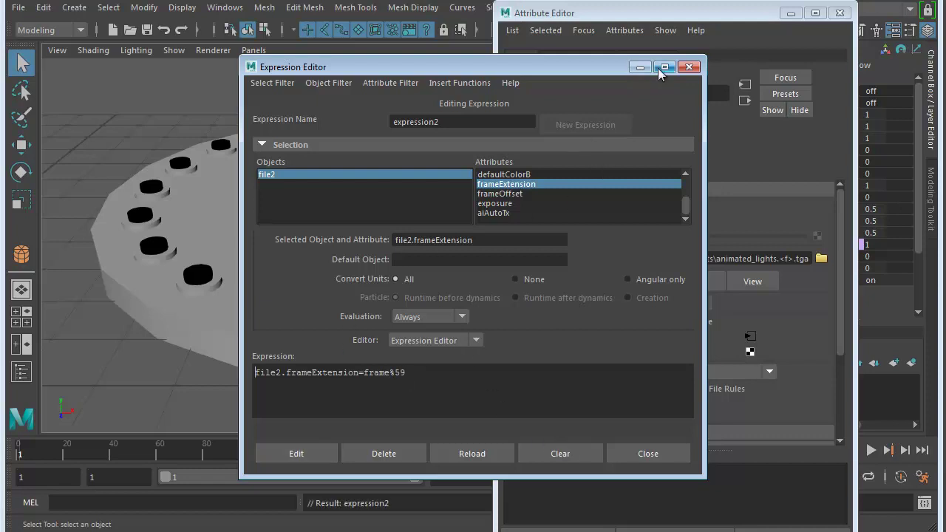
{"action": "left_click", "coordinate": [662, 460]}
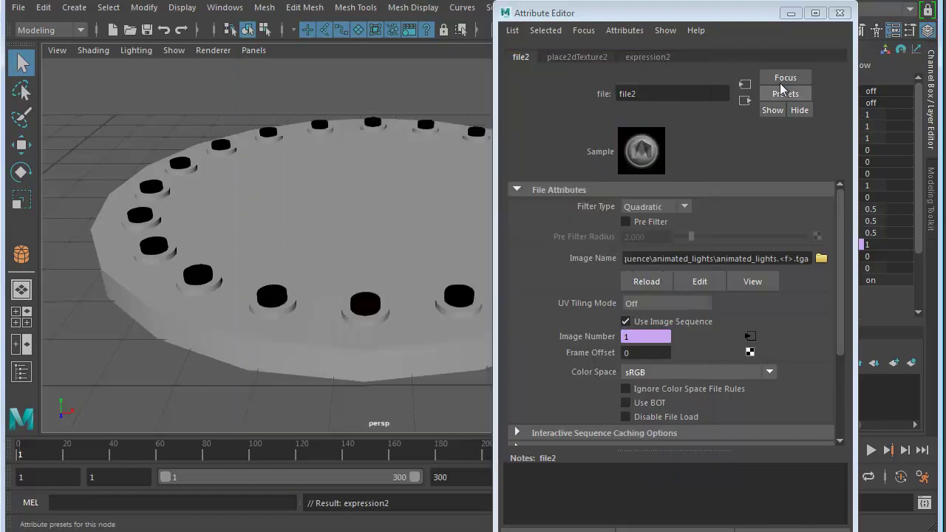
{"action": "left_click", "coordinate": [839, 13]}
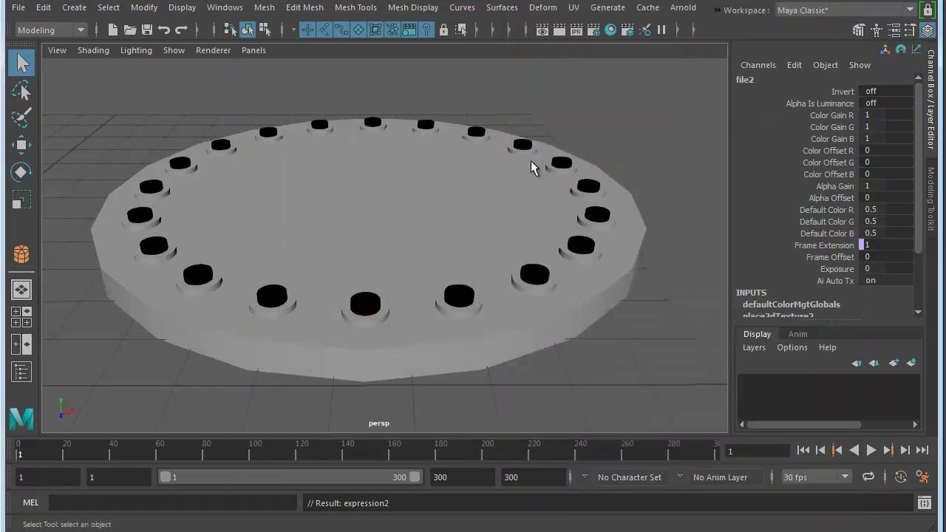
- Play the timeline to examine the lights with the ambient color texture, and stop playback
{"action": "left_click", "coordinate": [871, 449]}
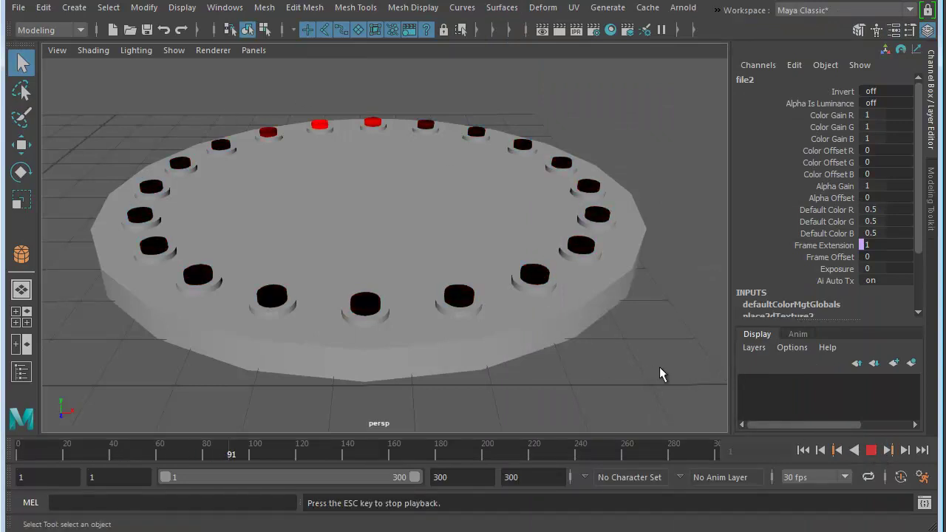
{"action": "left_click", "coordinate": [871, 449]}
{"action": "left_click", "coordinate": [523, 147]}
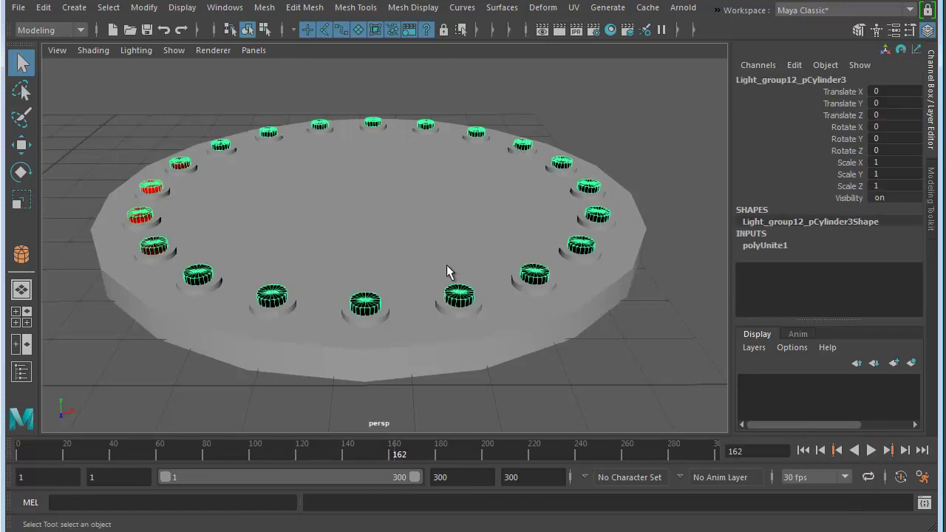
{"action": "left_click", "coordinate": [427, 265]}
{"action": "key", "text": "w"}
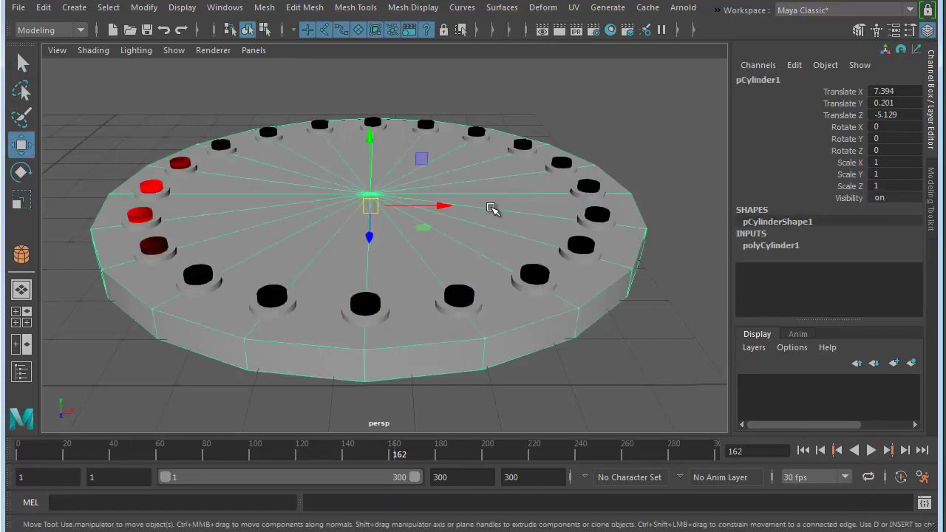
- Select all the light bases around the rim together with the disc and combine them into a single mesh
{"action": "left_click", "coordinate": [452, 313]}
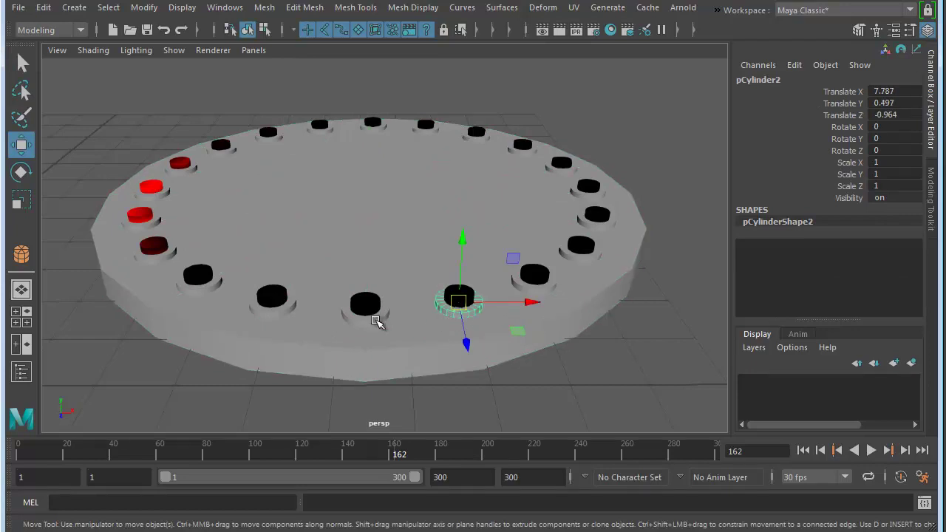
{"action": "key", "text": "q"}
{"action": "left_click", "coordinate": [344, 314], "text": "shift"}
{"action": "left_click", "coordinate": [288, 314], "text": "shift"}
{"action": "left_click", "coordinate": [207, 288], "text": "shift"}
{"action": "left_click", "coordinate": [163, 253], "text": "shift"}
{"action": "left_click", "coordinate": [156, 222], "text": "shift"}
{"action": "left_click", "coordinate": [171, 192], "text": "shift"}
{"action": "left_click", "coordinate": [198, 173], "text": "shift"}
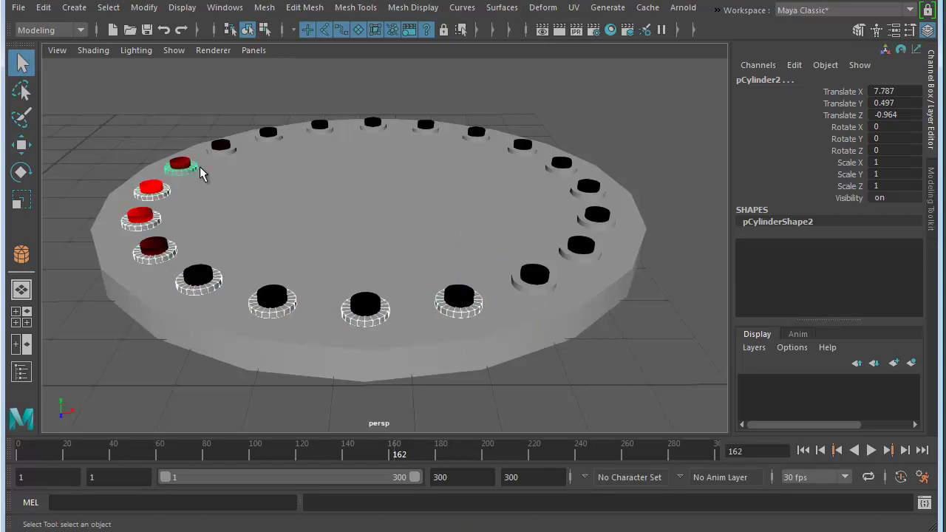
{"action": "left_click", "coordinate": [235, 154], "text": "shift"}
{"action": "left_click", "coordinate": [268, 140], "text": "shift"}
{"action": "left_click", "coordinate": [317, 134], "text": "shift"}
{"action": "left_click", "coordinate": [383, 131], "text": "shift"}
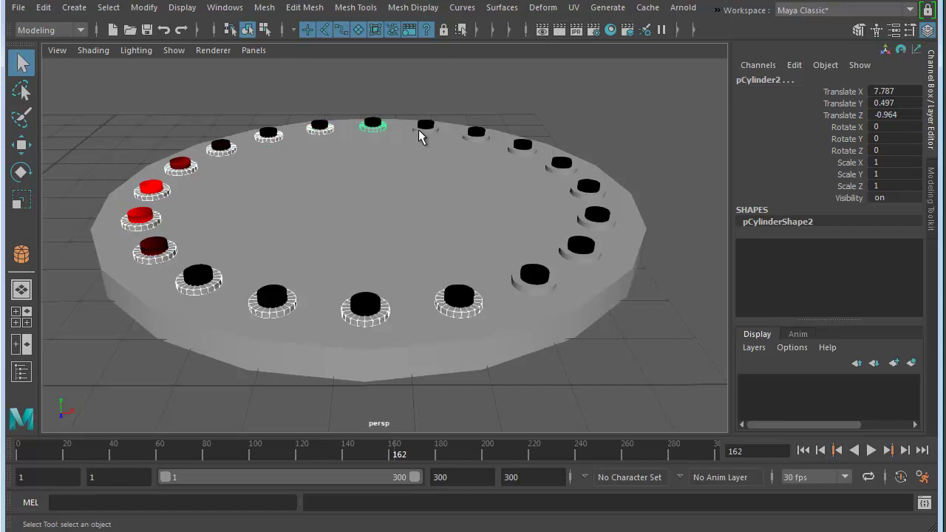
{"action": "left_click", "coordinate": [419, 133], "text": "shift"}
{"action": "left_click", "coordinate": [489, 143], "text": "shift"}
{"action": "left_click", "coordinate": [514, 154], "text": "shift"}
{"action": "left_click", "coordinate": [578, 191], "text": "shift"}
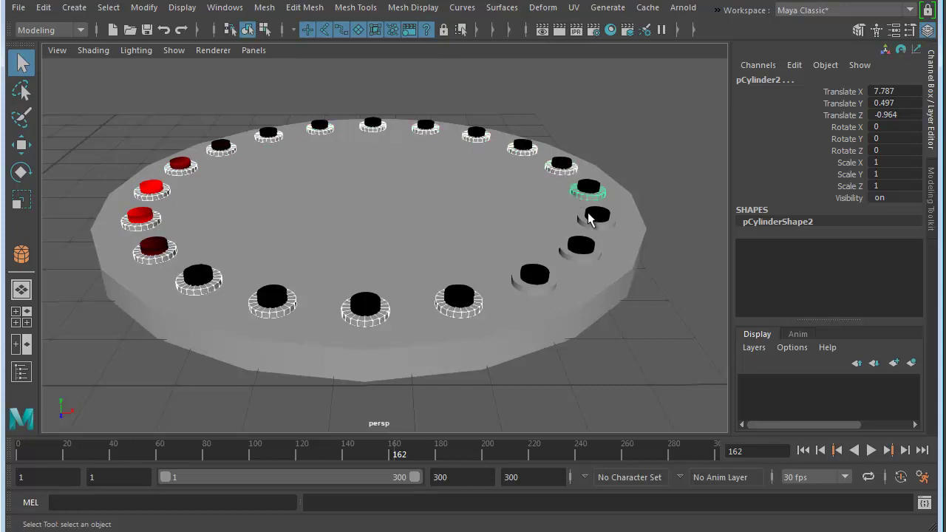
{"action": "left_click", "coordinate": [588, 222], "text": "shift"}
{"action": "left_click", "coordinate": [566, 255], "text": "shift"}
{"action": "left_click", "coordinate": [553, 281], "text": "shift"}
{"action": "left_click", "coordinate": [393, 190], "text": "shift"}
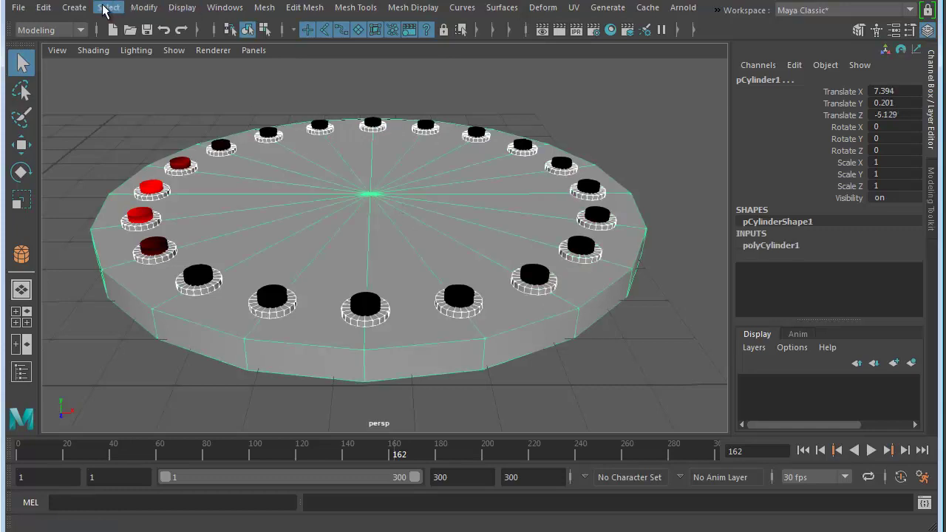
{"action": "left_click", "coordinate": [143, 9]}
{"action": "mouse_move", "coordinate": [264, 8]}
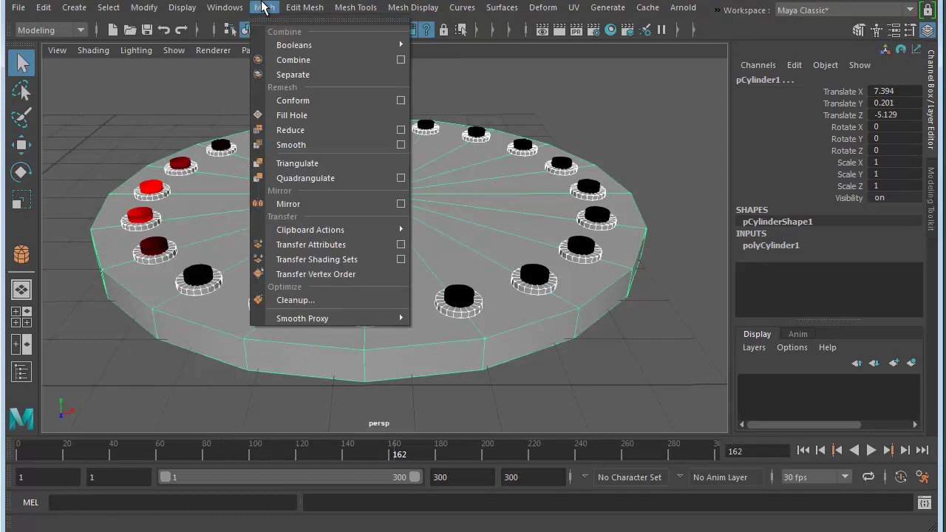
{"action": "left_click", "coordinate": [319, 60]}
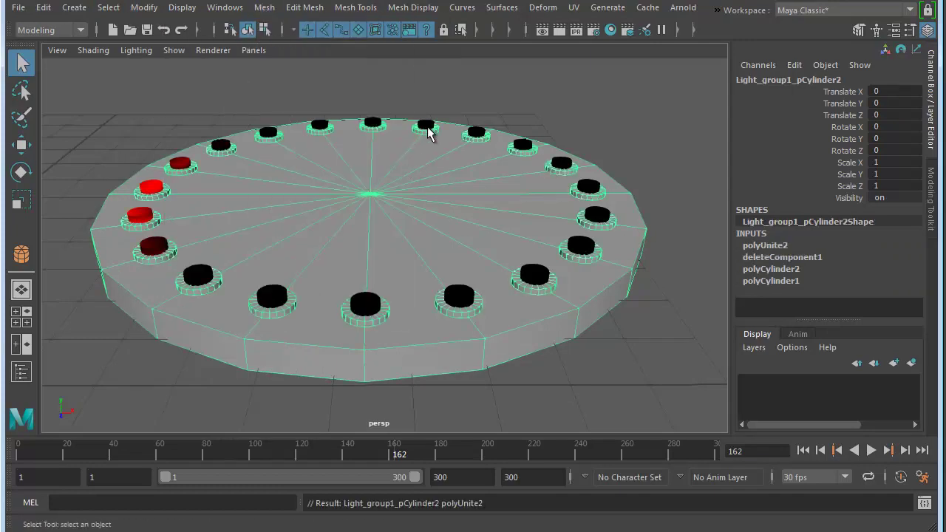
- Parent the combined lights mesh to the combined disc-and-bases mesh, and clear the selection
{"action": "key", "text": "ctrl+z"}
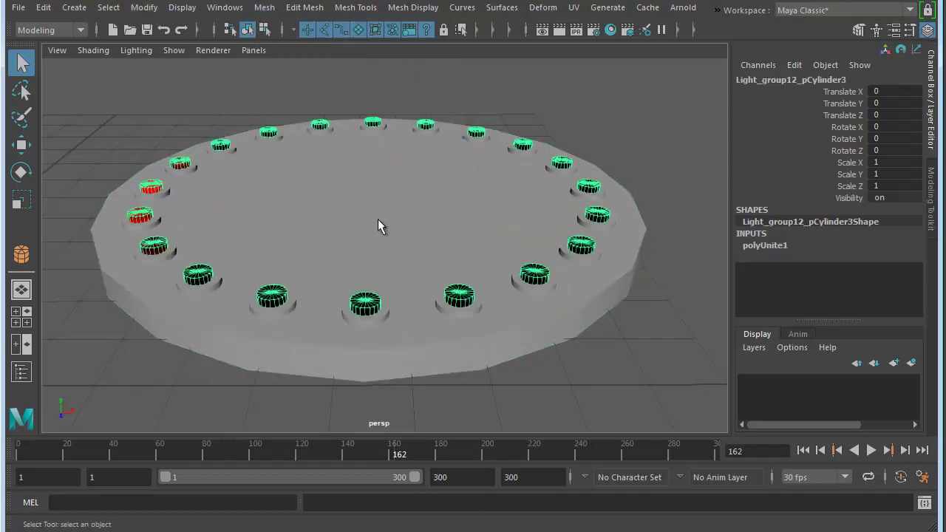
{"action": "key", "text": "shift+z"}
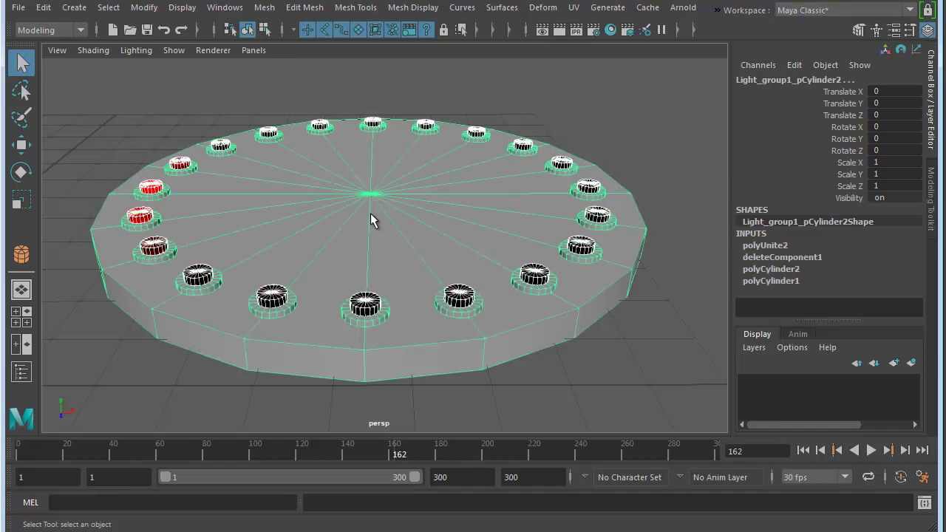
{"action": "key", "text": "ctrl+z"}
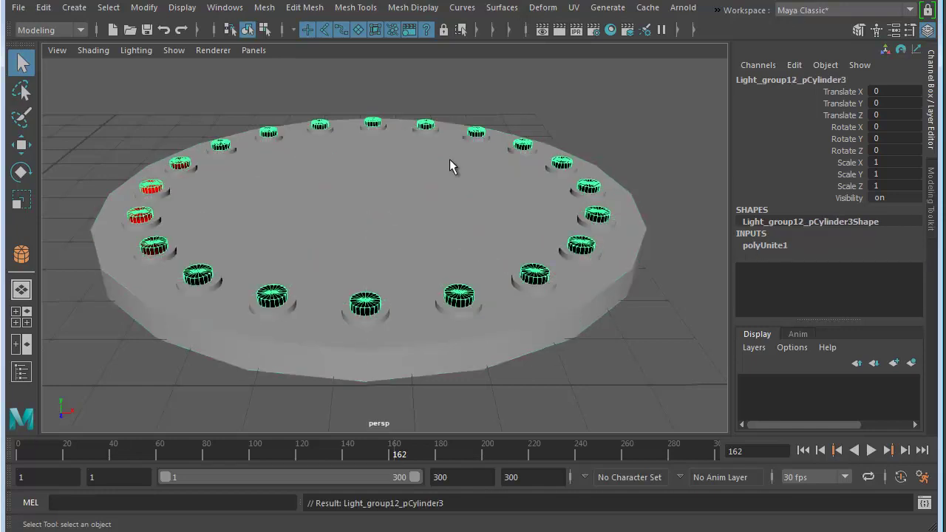
{"action": "left_click", "coordinate": [561, 104]}
- Select the combined disc mesh and set a key on its transforms at frame 1
{"action": "left_click", "coordinate": [395, 244]}
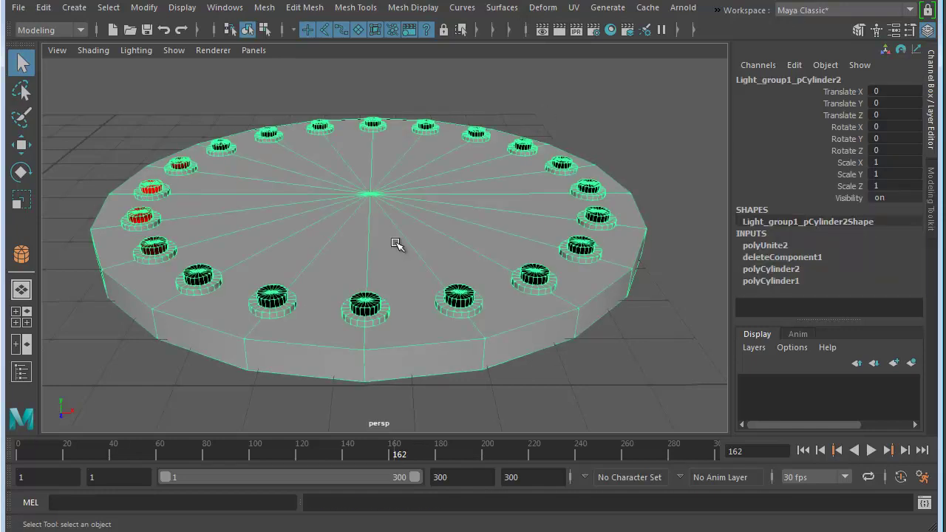
{"action": "key", "text": "w"}
{"action": "left_click_drag", "start_coordinate": [271, 452], "coordinate": [14, 454]}
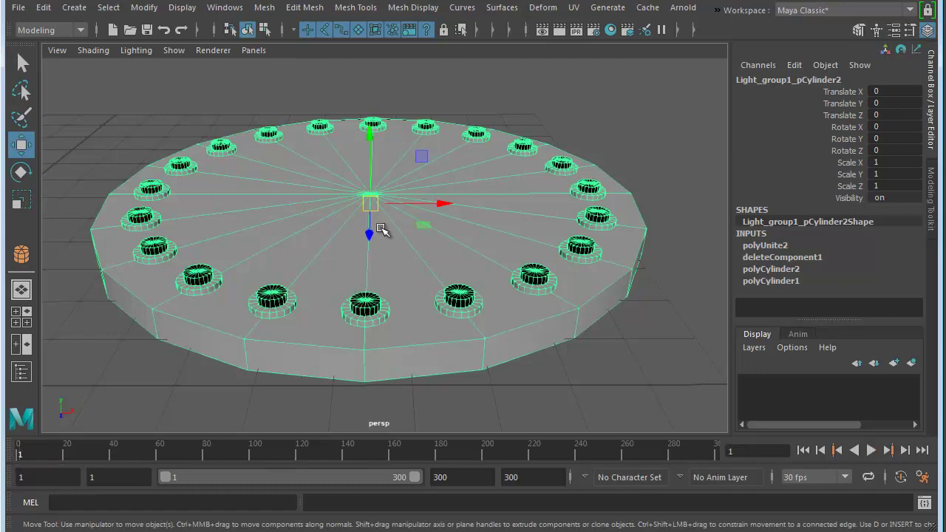
{"action": "key", "text": "s"}
- Key the disc raised to Translate Y 1.433 at frame 60 and lowered to -0.004 at frame 120
{"action": "left_click_drag", "start_coordinate": [177, 449], "coordinate": [156, 461]}
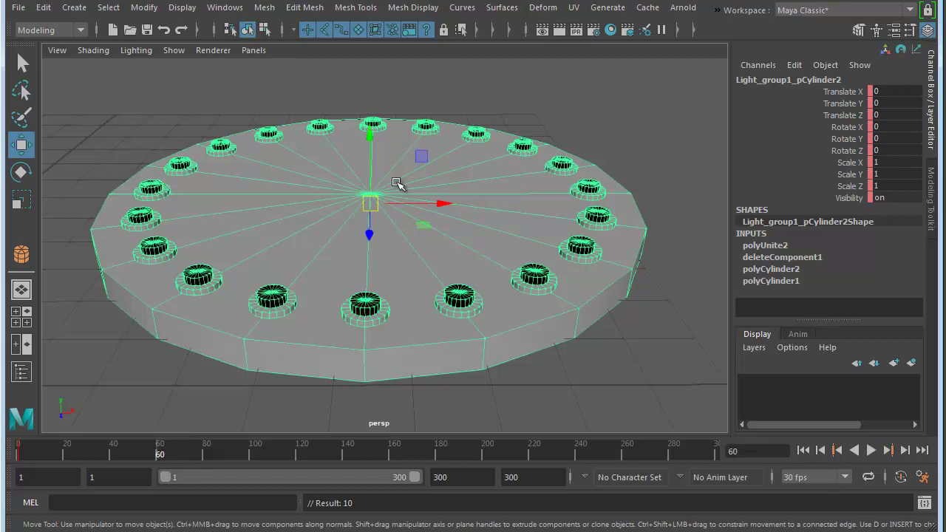
{"action": "mouse_move", "coordinate": [374, 116]}
{"action": "left_mouse_down"}
{"action": "mouse_move", "coordinate": [371, 73]}
{"action": "mouse_move", "coordinate": [376, 98]}
{"action": "left_mouse_up"}
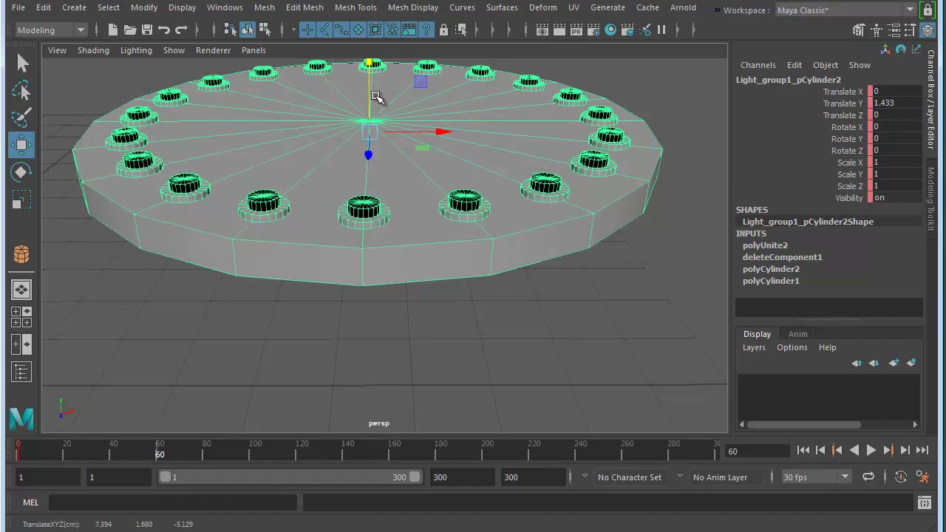
{"action": "key", "text": "s"}
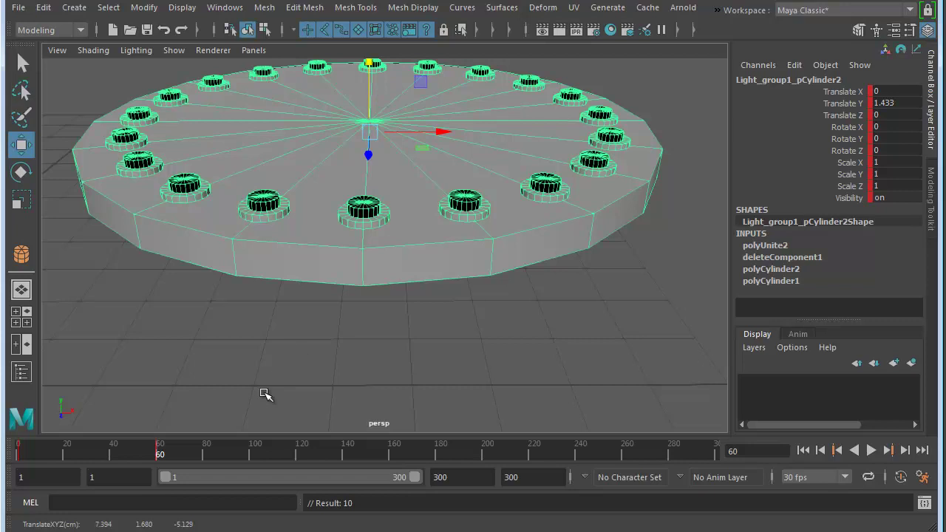
{"action": "left_click", "coordinate": [300, 453]}
{"action": "left_click_drag", "start_coordinate": [370, 99], "coordinate": [378, 264]}
{"action": "key", "text": "s"}
- Key the disc raised to Translate Y 1.503 at frame 180 and lowered to -0.214 at frame 240
{"action": "left_click", "coordinate": [440, 453]}
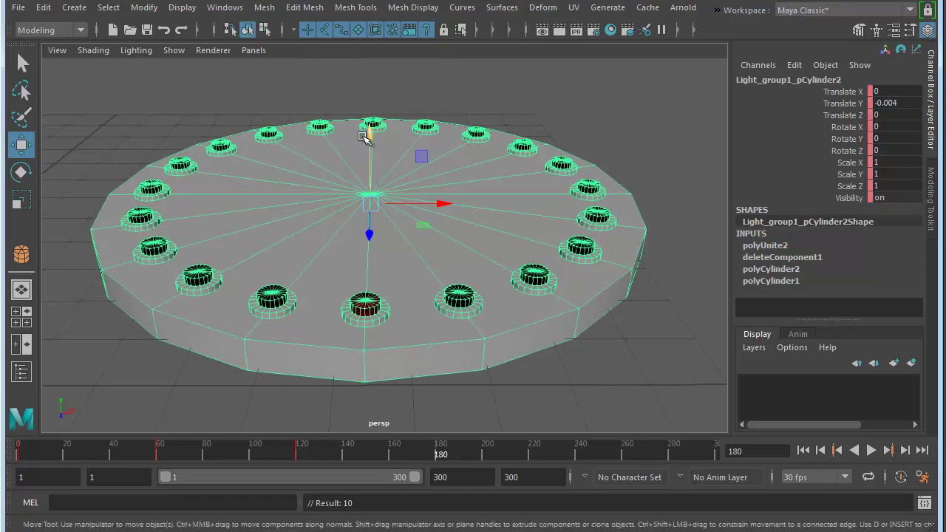
{"action": "left_click_drag", "start_coordinate": [369, 144], "coordinate": [372, 80]}
{"action": "key", "text": "s"}
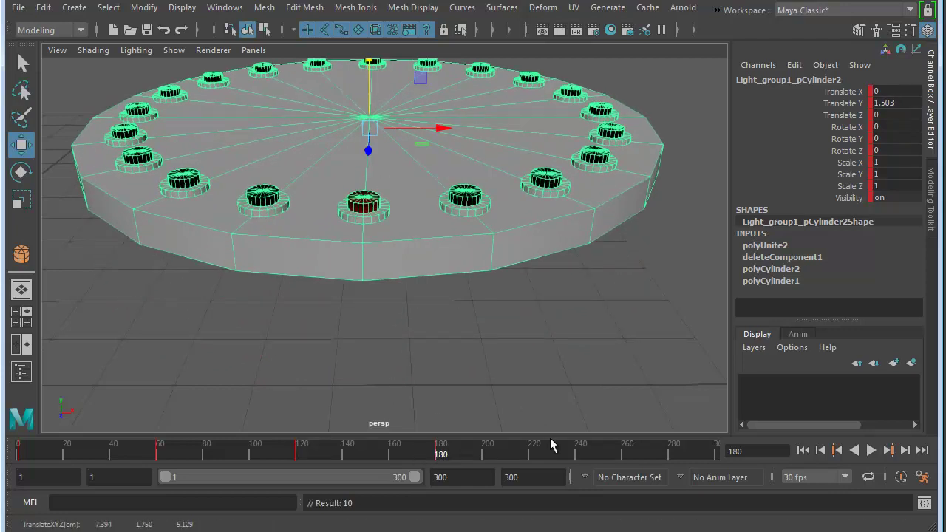
{"action": "left_click", "coordinate": [580, 452]}
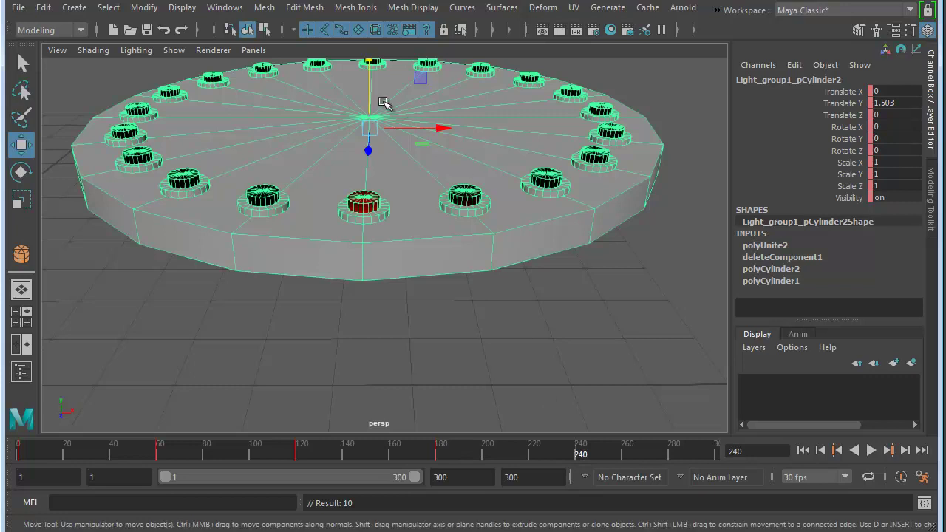
{"action": "left_click_drag", "start_coordinate": [371, 98], "coordinate": [376, 190]}
{"action": "key", "text": "s"}
- At frame 274, raise the disc to Translate Y 0.324 and set a key
{"action": "left_click", "coordinate": [657, 454]}
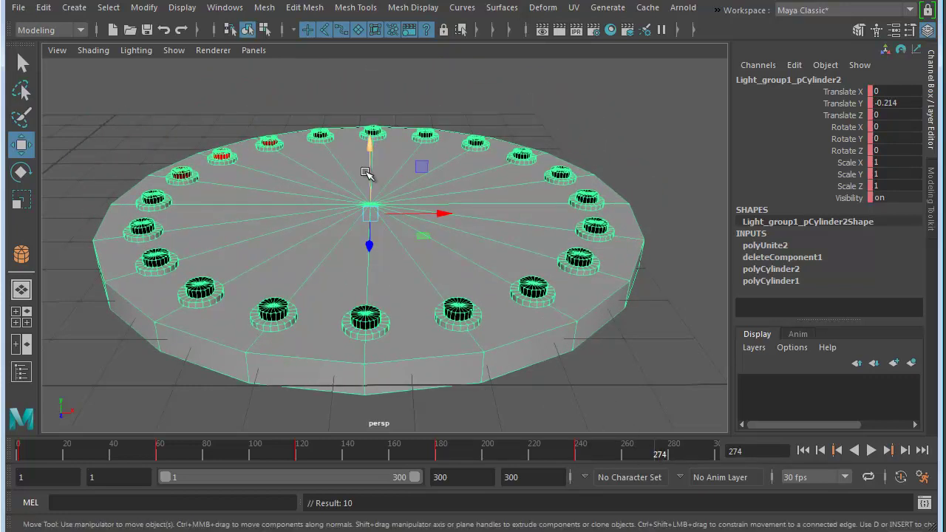
{"action": "left_click_drag", "start_coordinate": [372, 177], "coordinate": [375, 148]}
{"action": "key", "text": "s"}
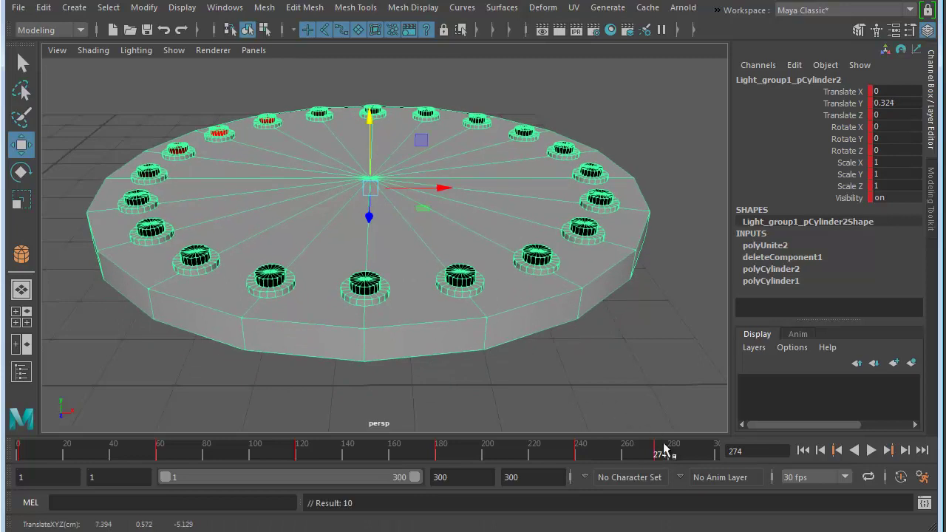
- Copy the disc's key from frame 1 and paste it at frame 300
{"action": "left_click", "coordinate": [19, 454]}
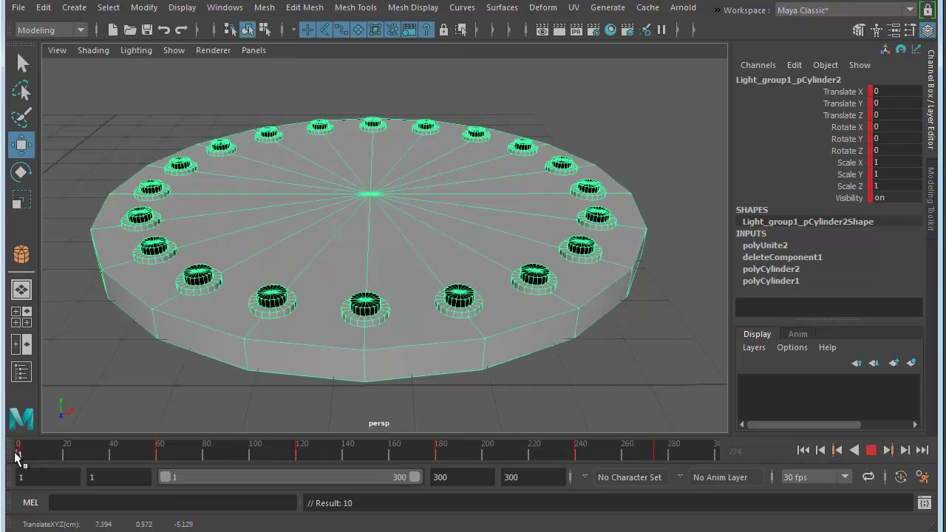
{"action": "right_click", "coordinate": [20, 454]}
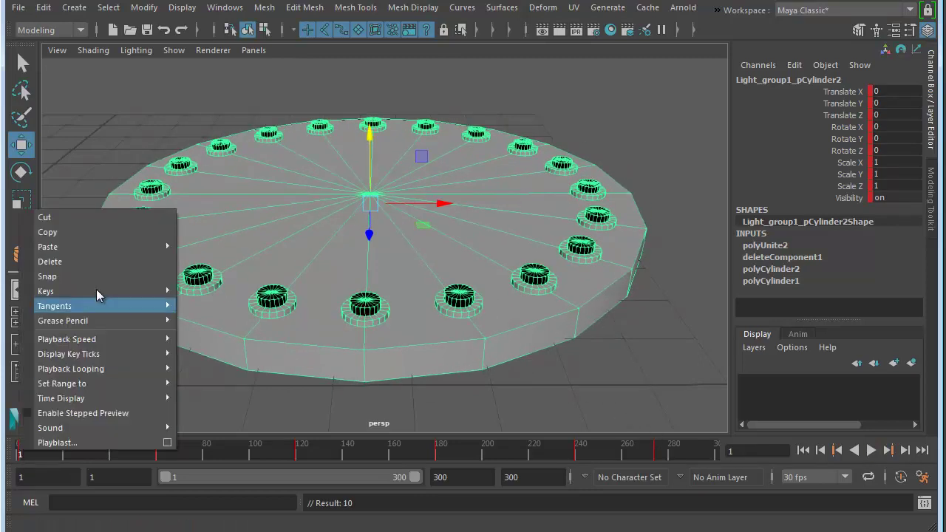
{"action": "left_click", "coordinate": [90, 228]}
{"action": "left_click", "coordinate": [715, 454]}
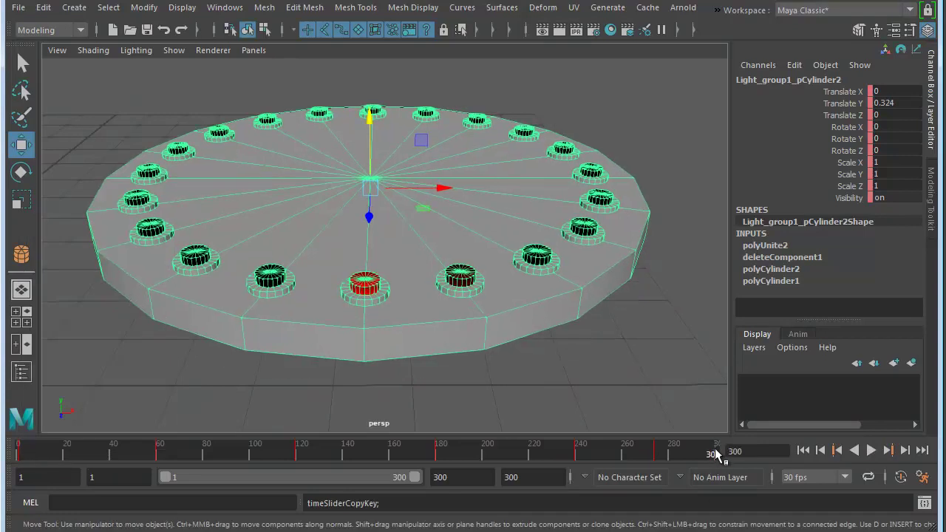
{"action": "right_click", "coordinate": [716, 448]}
{"action": "mouse_move", "coordinate": [784, 484]}
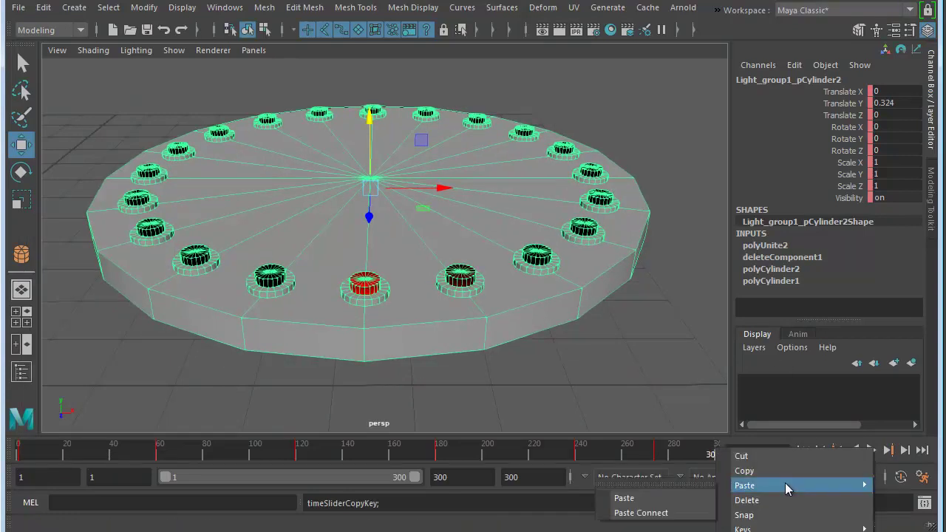
{"action": "left_click", "coordinate": [692, 501]}
- Deselect the disc, play the timeline to examine the moving disc with its animated lights, and stop playback
{"action": "left_click", "coordinate": [633, 384]}
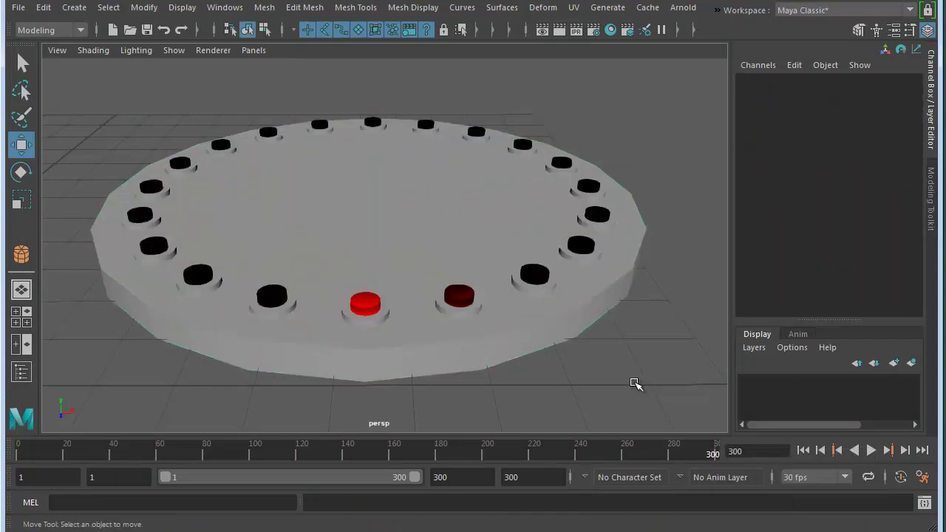
{"action": "left_click", "coordinate": [871, 451]}
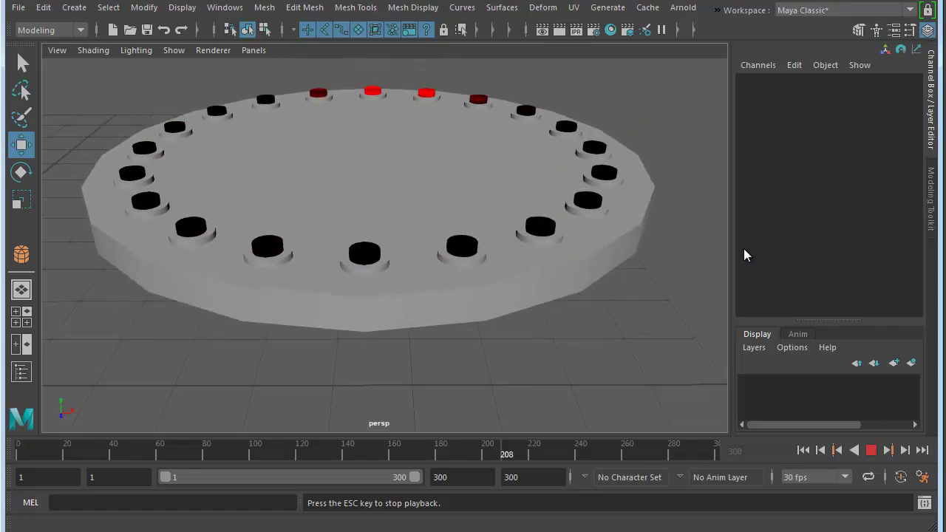
{"action": "left_click", "coordinate": [870, 450]}
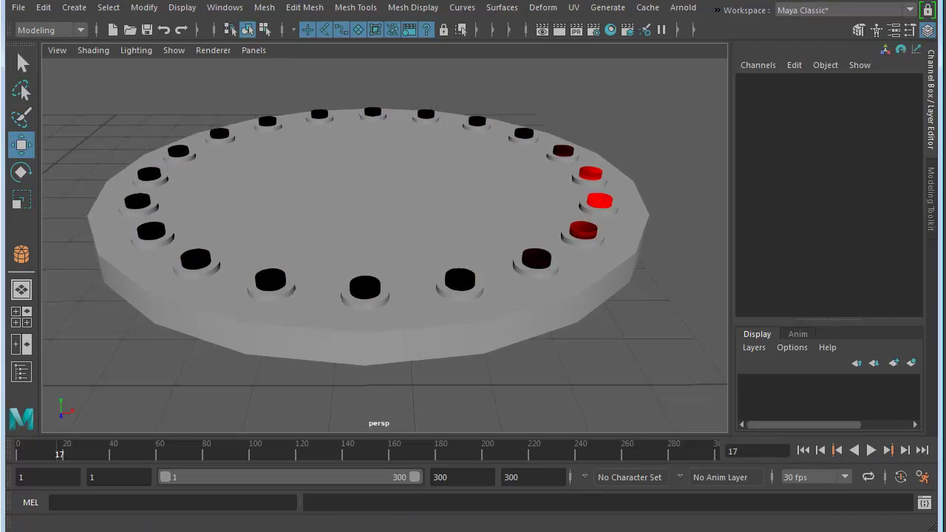